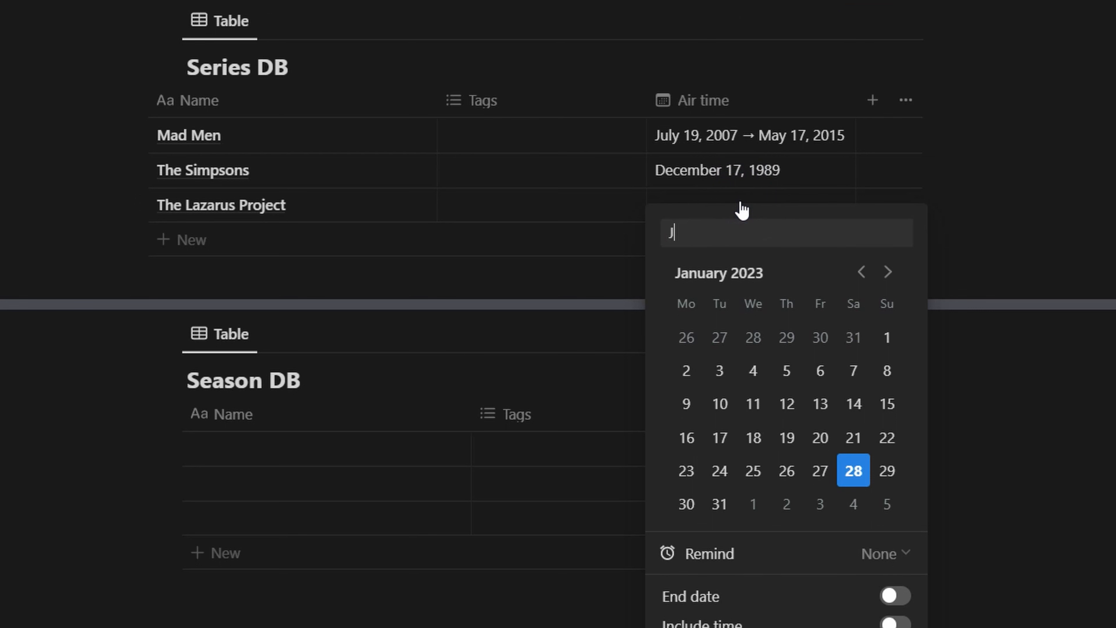
Set the air time of The Lazarus Project in Series DB to June 16, 2022.
text(un 16, 2022)
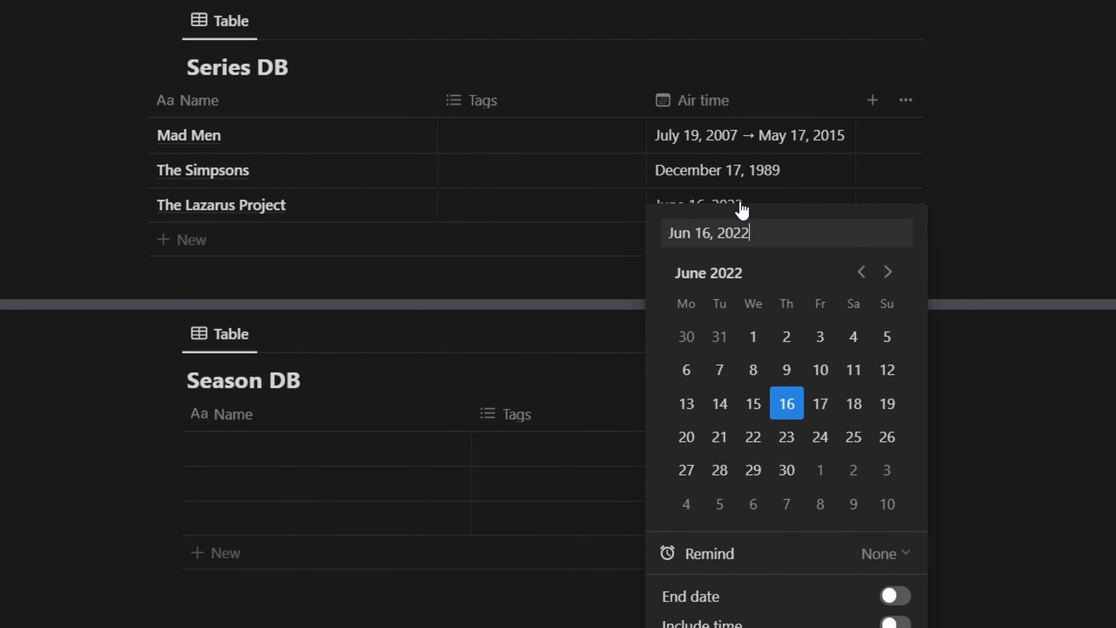
click(1088, 218)
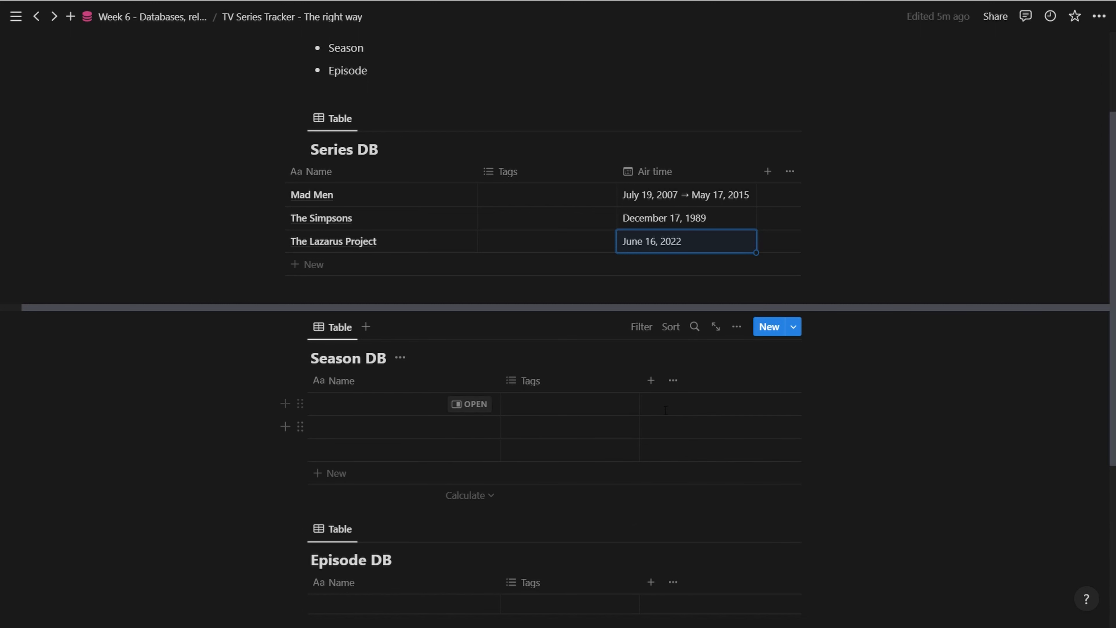
Set up a new relation property on Season DB that links to Series DB, limited to 1 page.
click(652, 381)
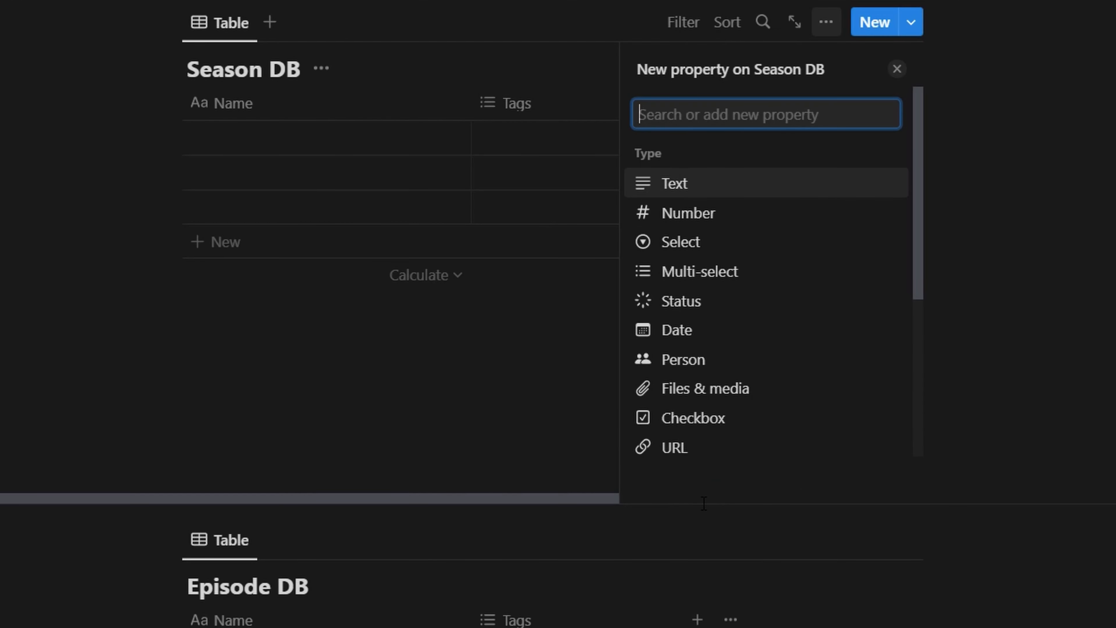
text(re)
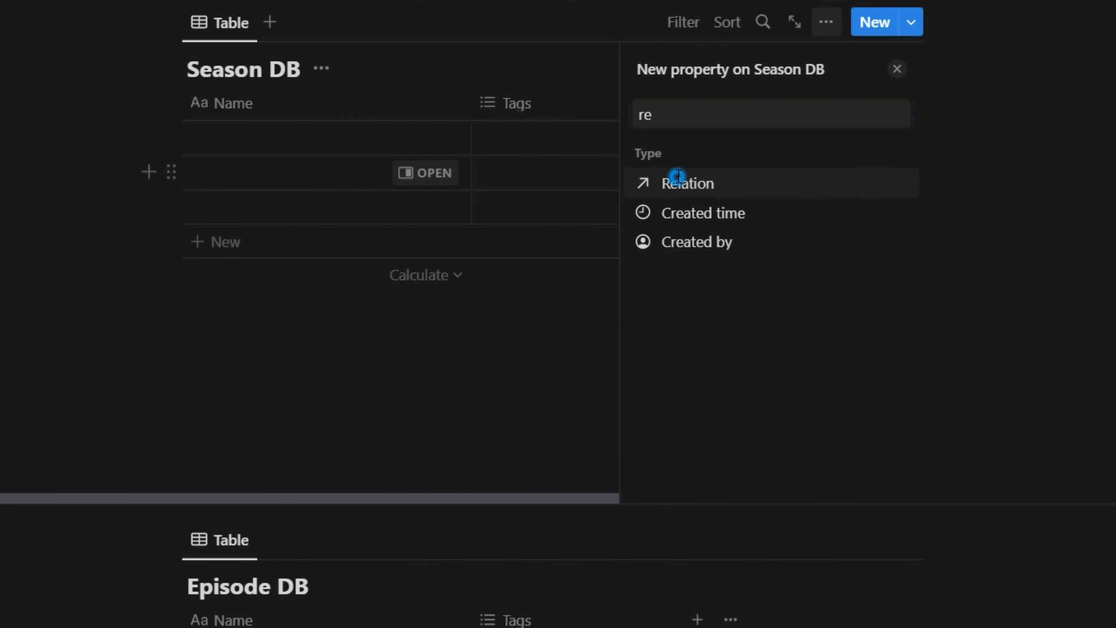
click(675, 182)
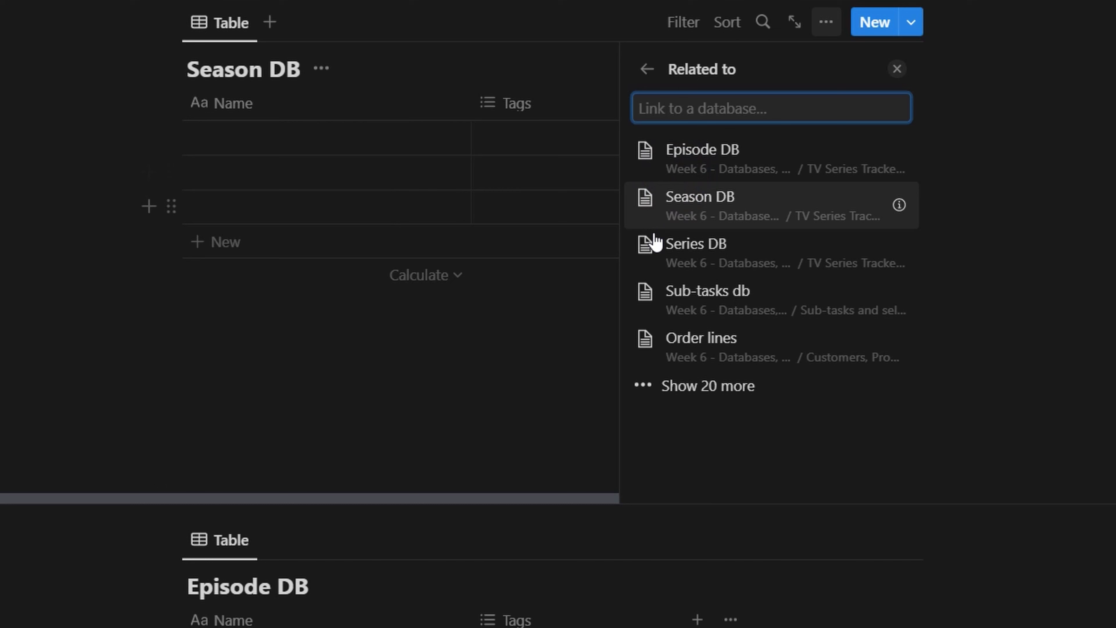
click(667, 247)
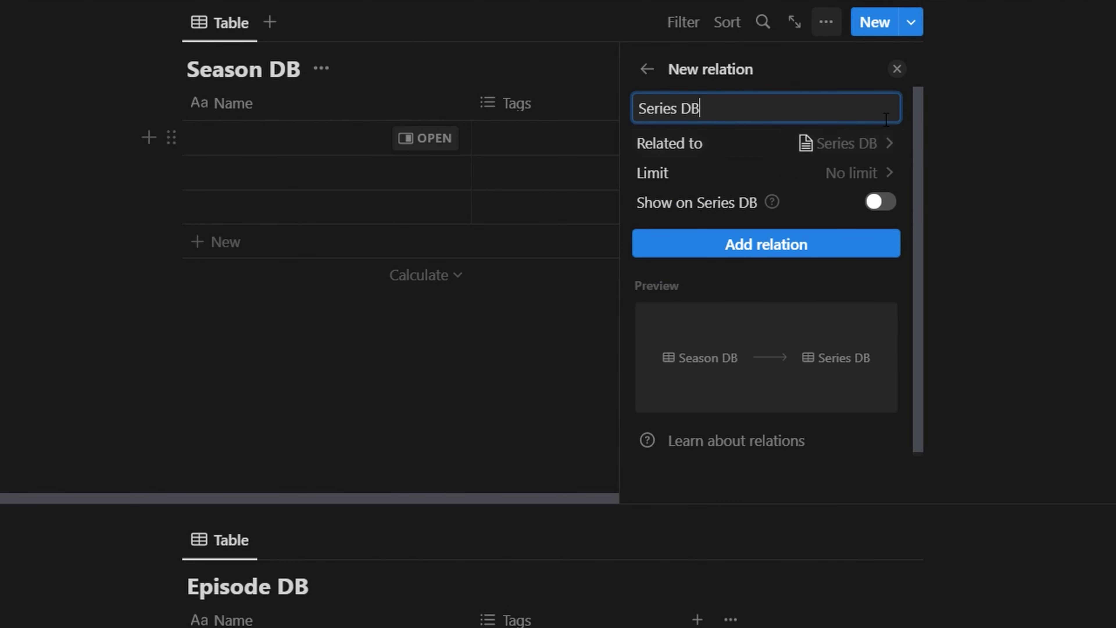
click(862, 171)
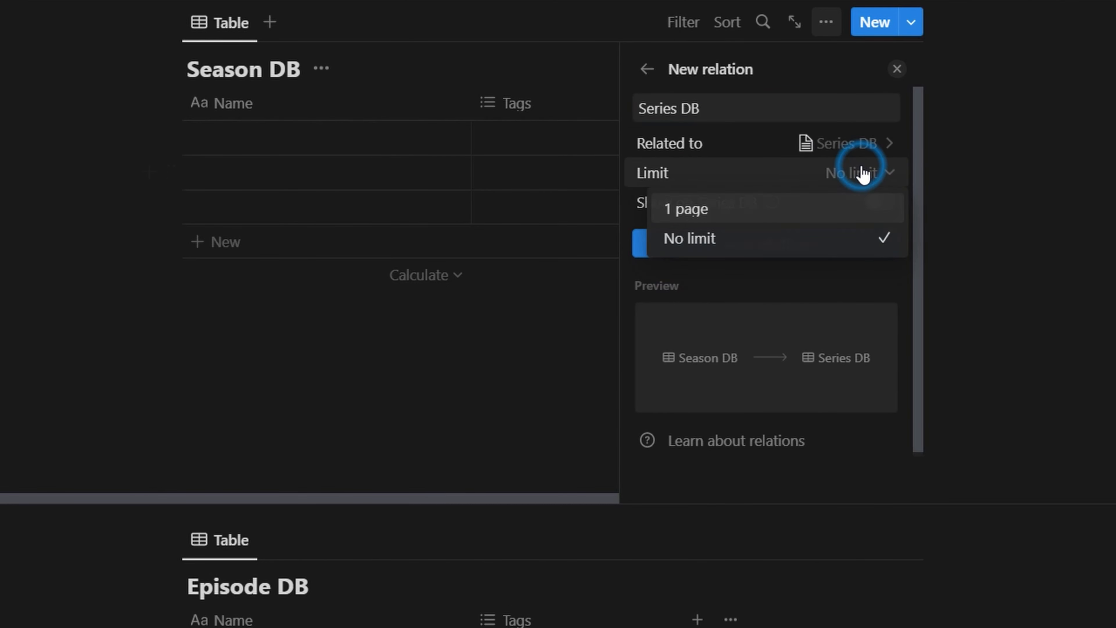
click(820, 205)
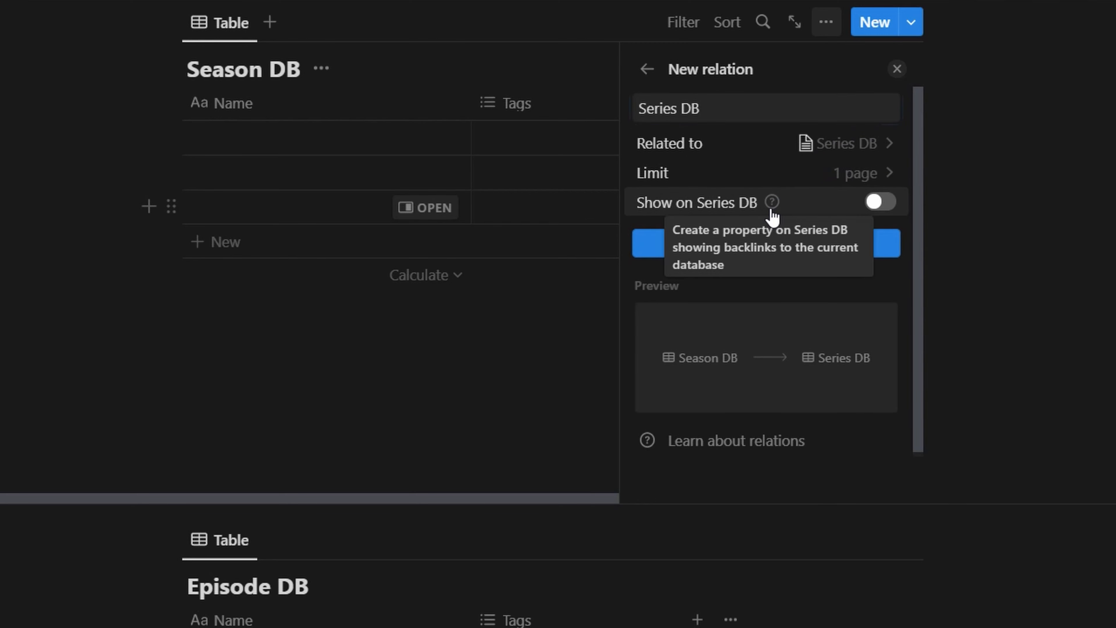
Show the relation on Series DB with the related property named Seasons, and add the relation.
click(882, 205)
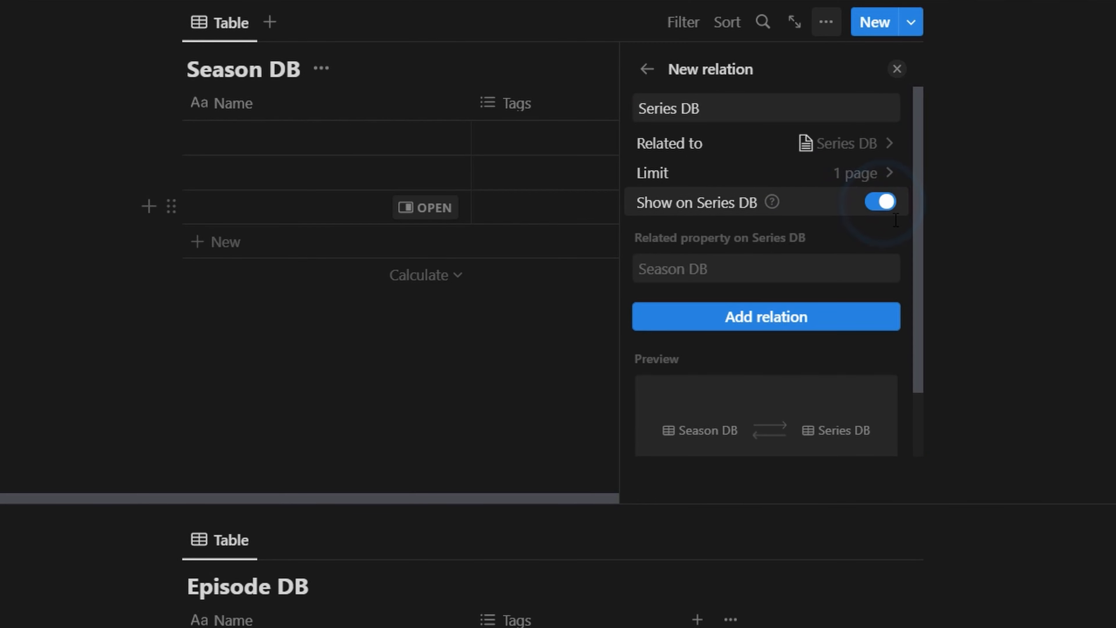
click(744, 269)
text(Seasons)
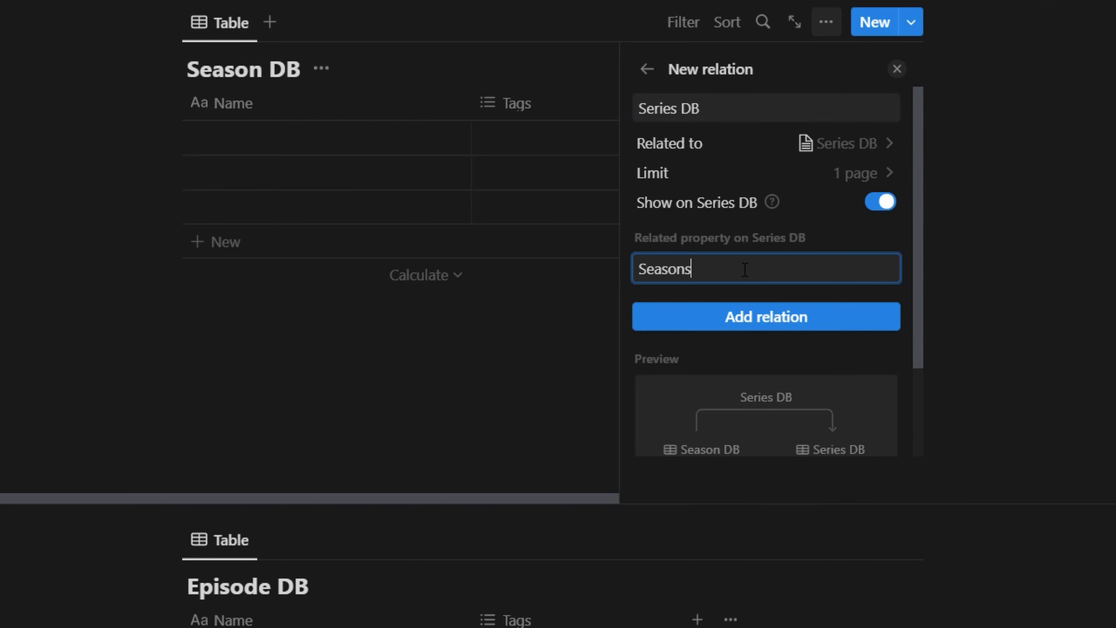
click(764, 325)
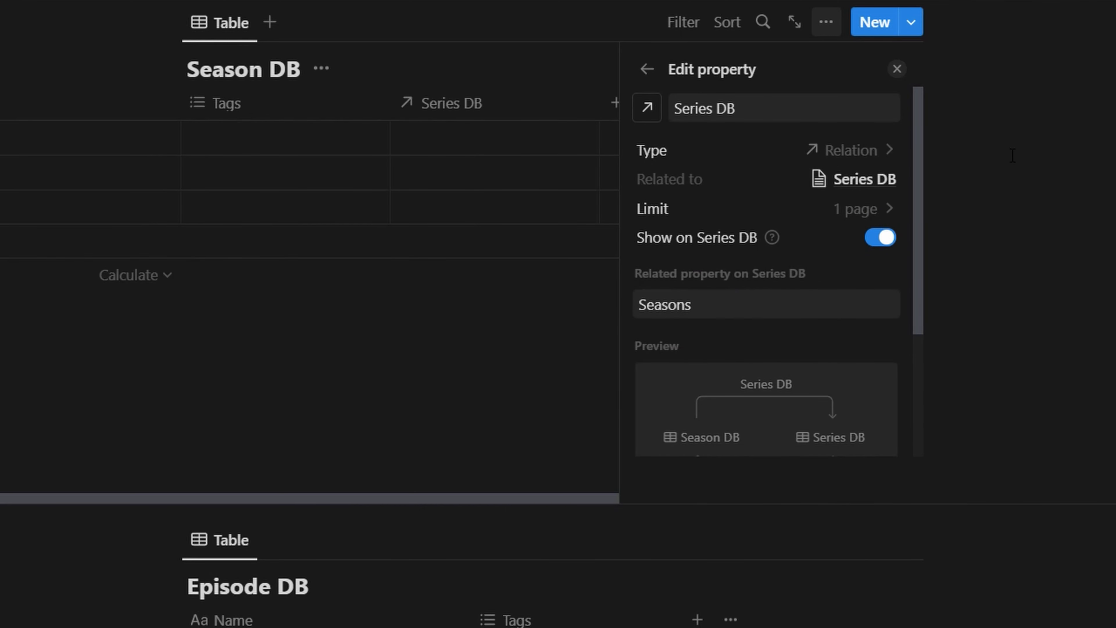
click(932, 115)
Name the three empty rows in Season DB Season 1, Season 2 and Season 3.
scroll(970, 245, up, 5)
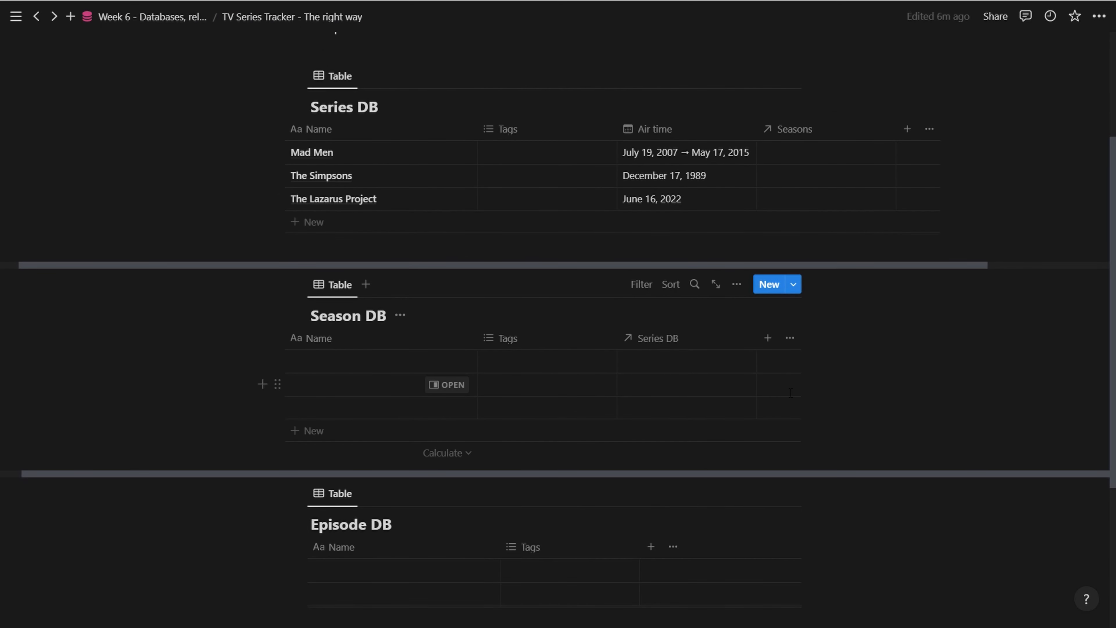
click(381, 364)
text(Season 1)
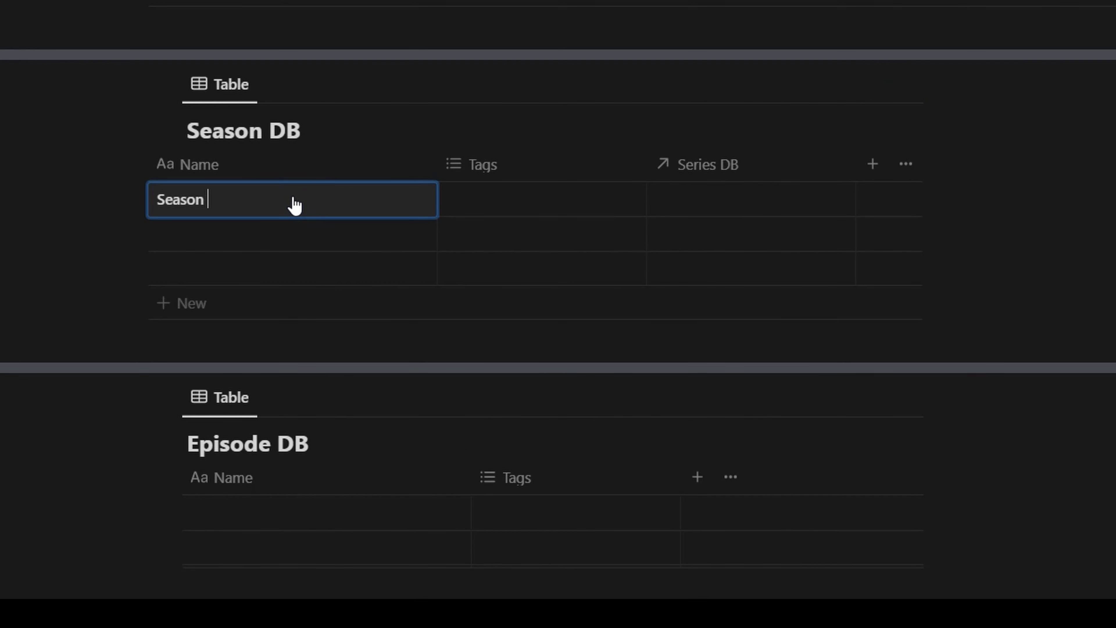
key(Return)
text(Season 2)
key(Return)
text(season 3)
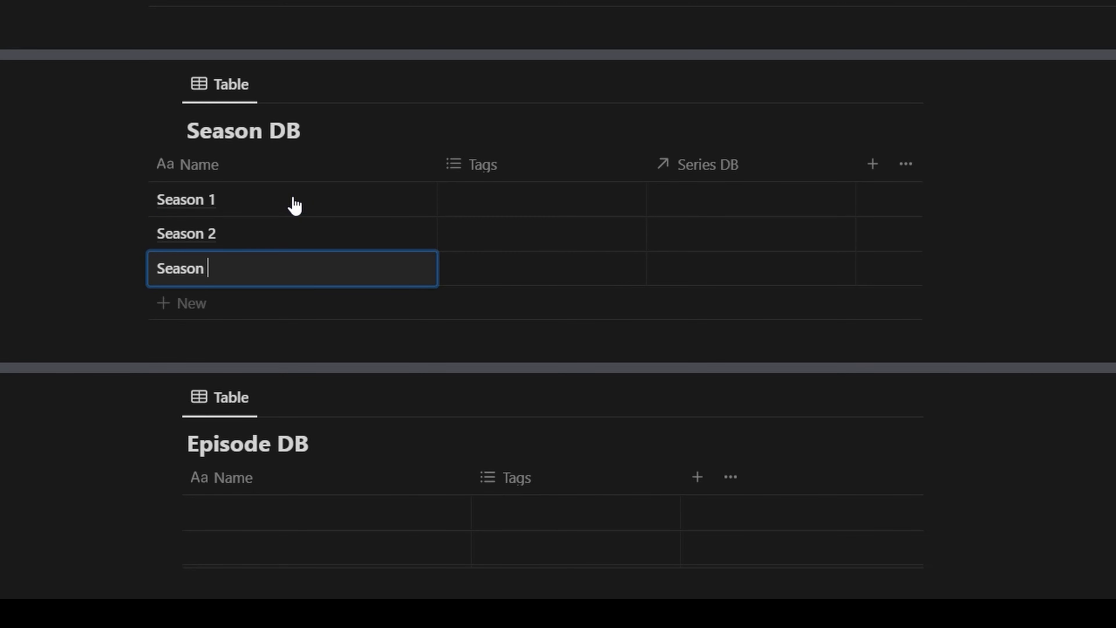
Add four more rows to Season DB named Season 4, Season 5, Season 6 and Season 7.
key(Return)
text(Season 4)
key(Return)
text(Season 5)
key(Return)
text(Season 6)
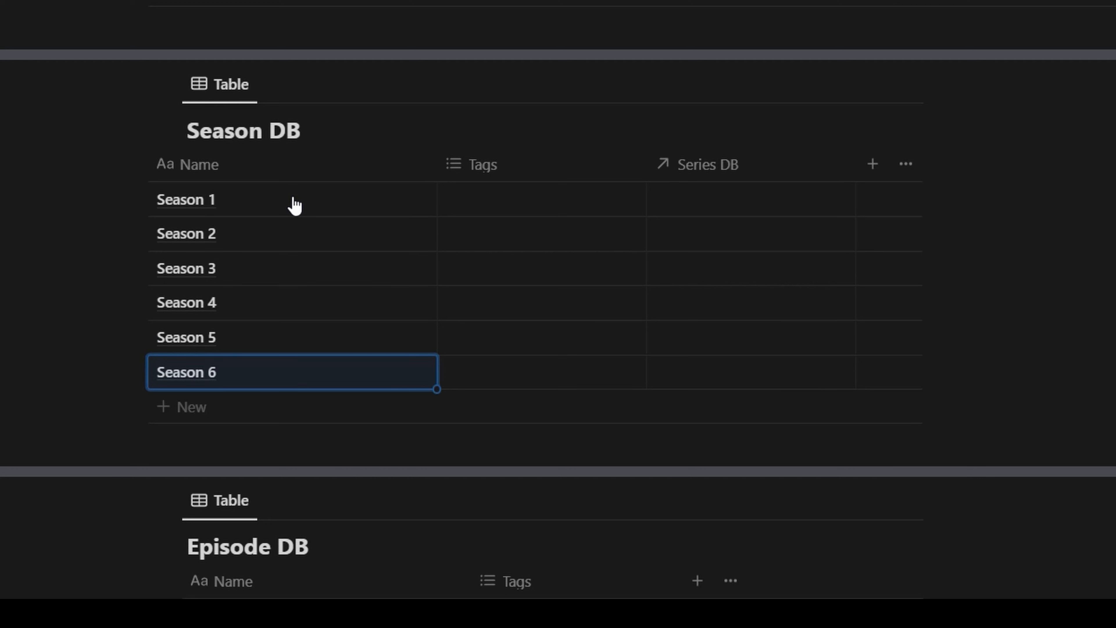
key(Return)
text(Season 7)
key(Escape)
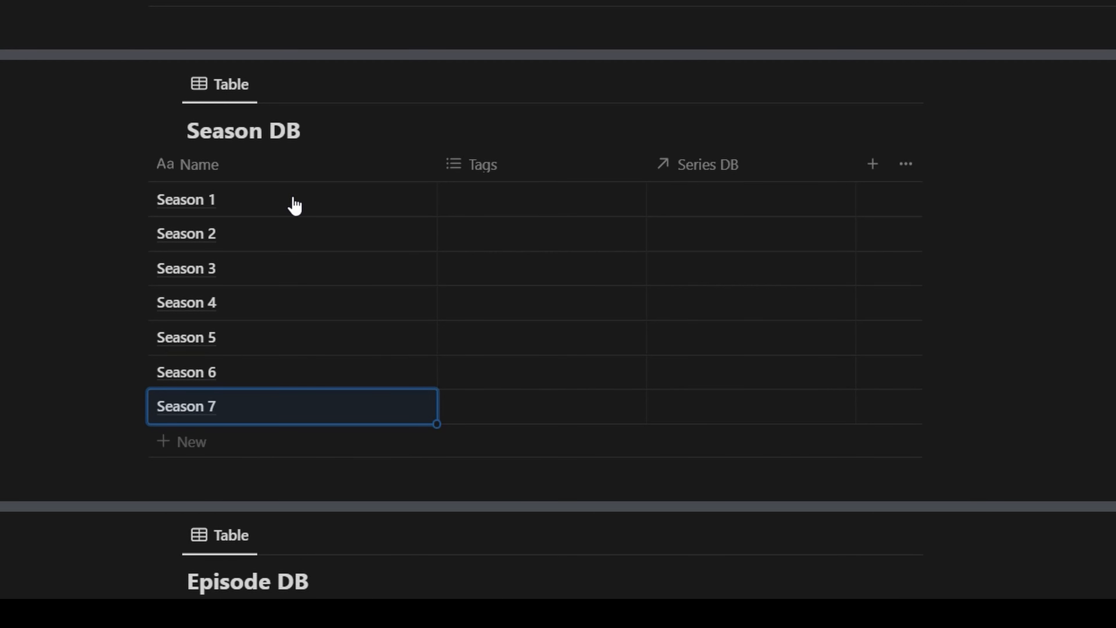
Link Season 1 in Season DB to the Mad Men series.
click(787, 210)
click(728, 259)
key(Escape)
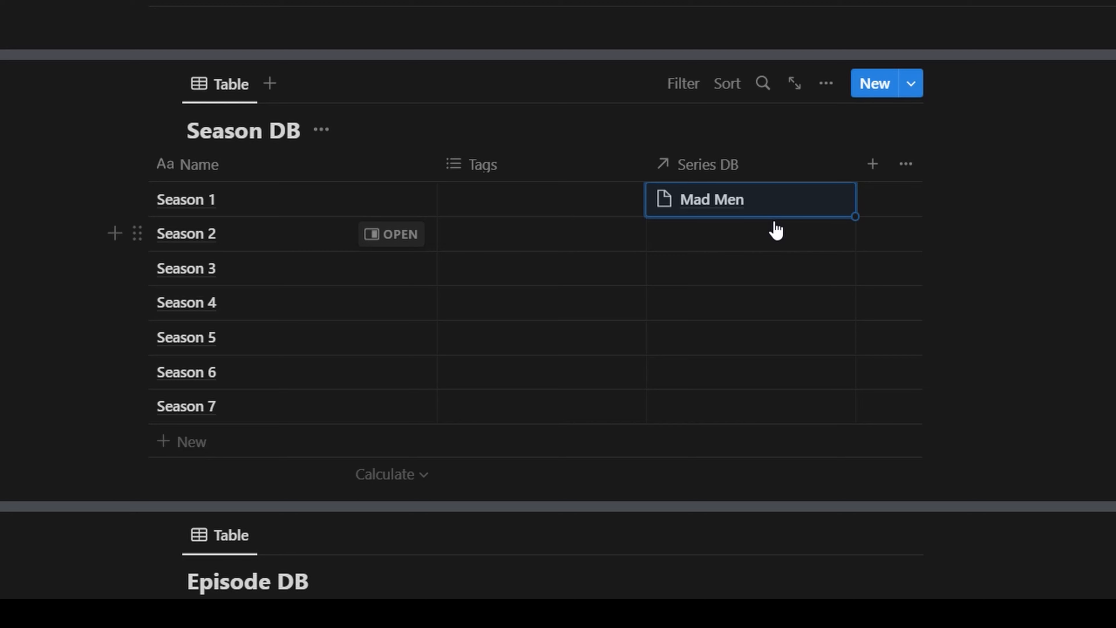
Copy the Mad Men link from Season 1 to the Season 2 through Season 7 rows.
key(ctrl+c)
key(Down)
key(ctrl+v)
key(Down)
key(ctrl+v)
key(Down)
key(ctrl+v)
key(Down)
key(ctrl+v)
key(Down)
key(ctrl+v)
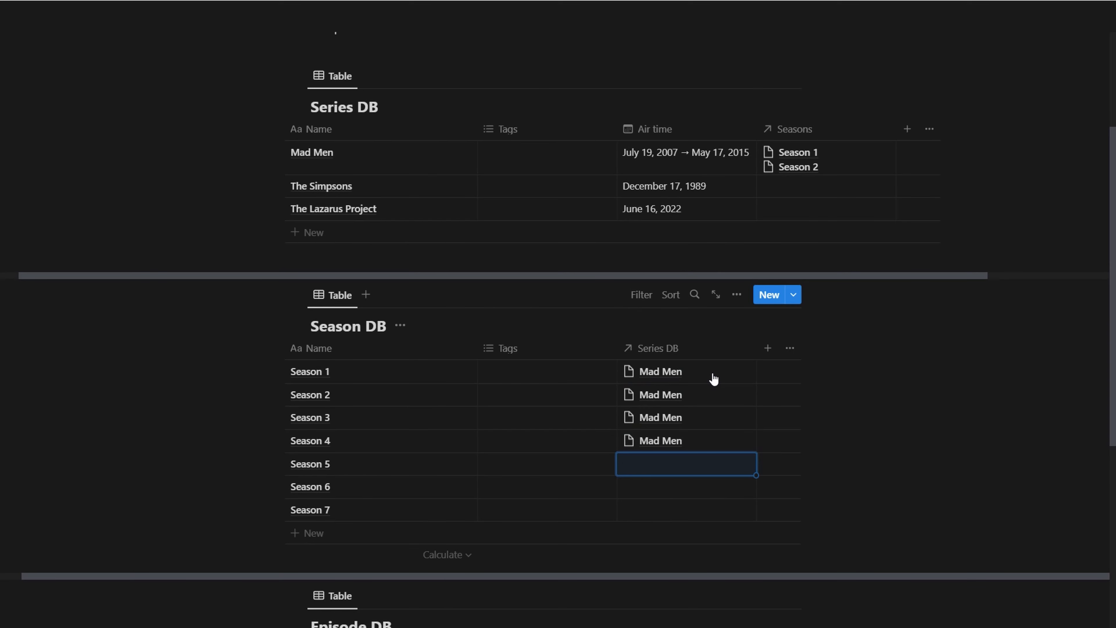
key(Down)
key(ctrl+v)
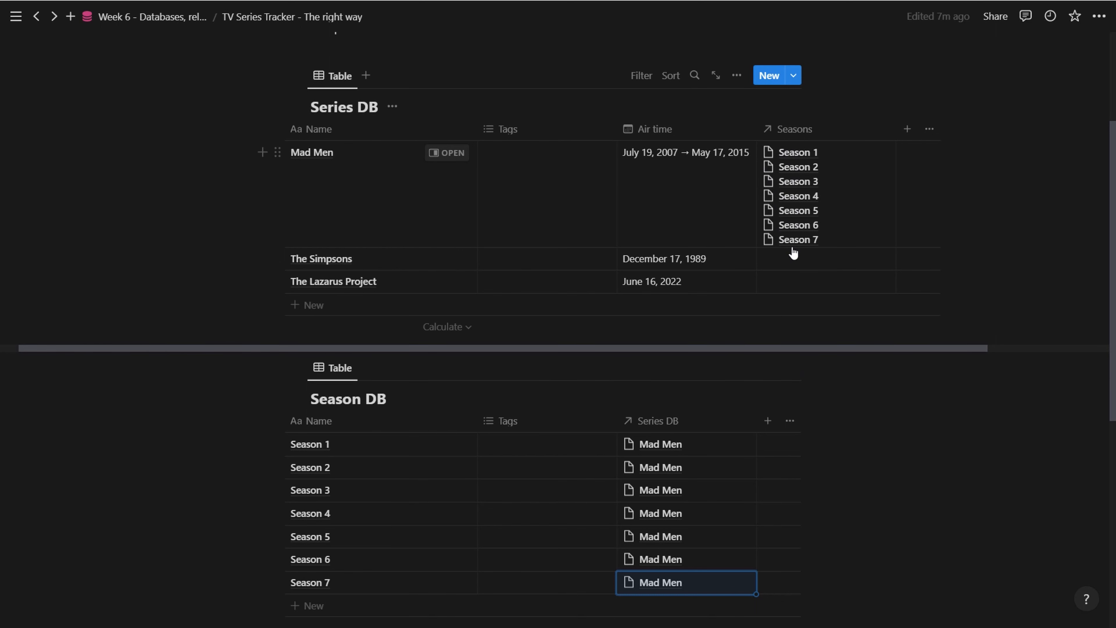
Add two rows named Season 1 and Season 2 at the end of Season DB.
scroll(299, 307, down, 4)
scroll(286, 374, up, 1)
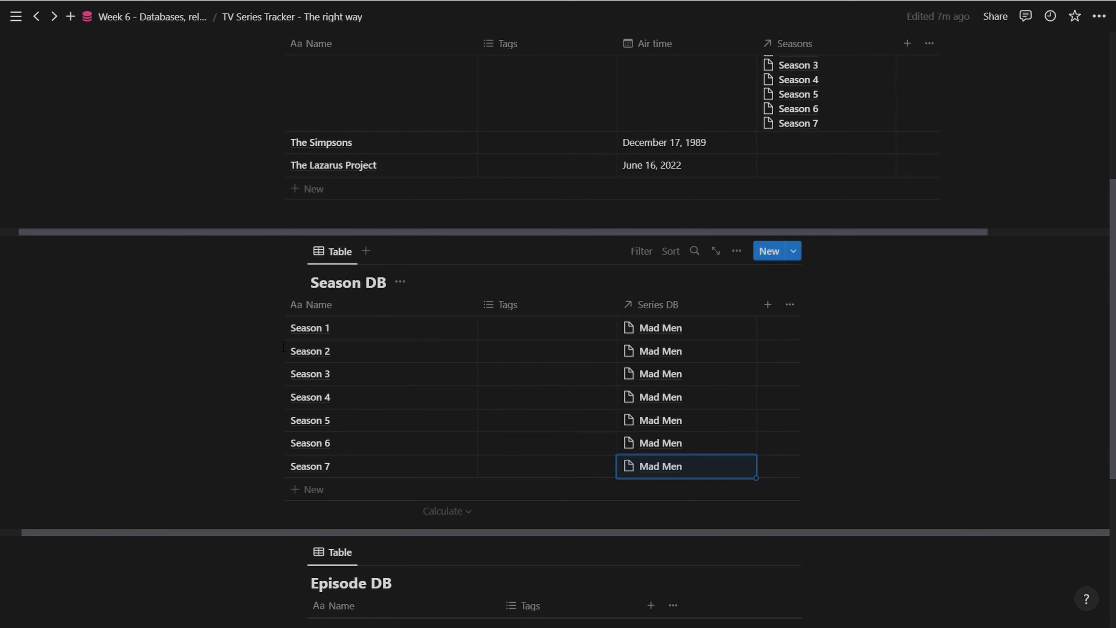
scroll(319, 383, down, 3)
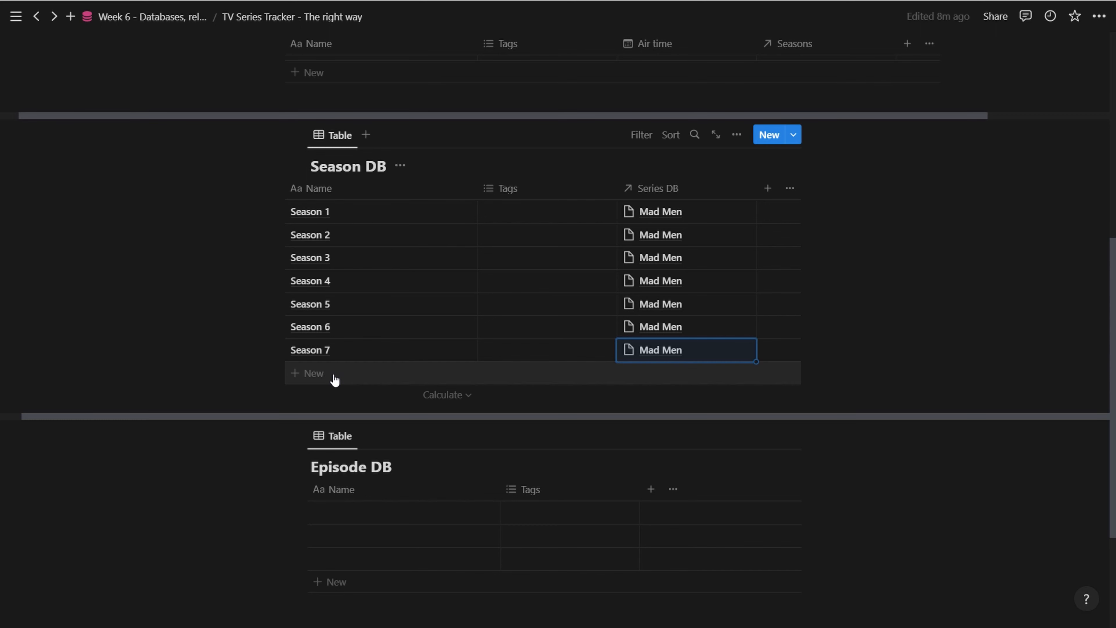
click(323, 385)
text(Season 1)
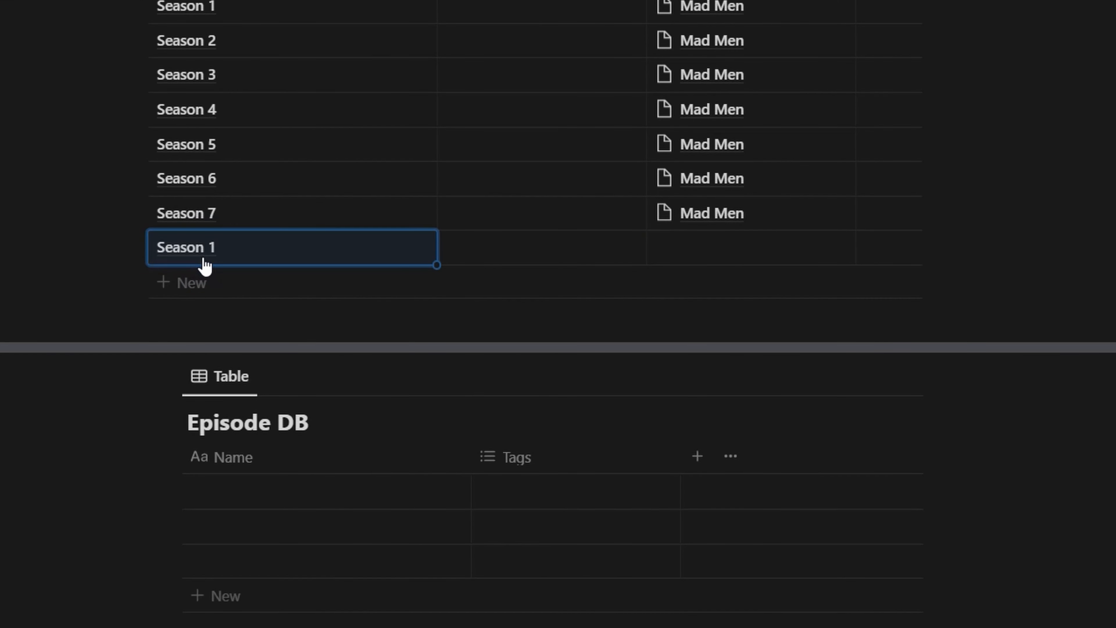
click(205, 263)
key(Return)
text(Season 2)
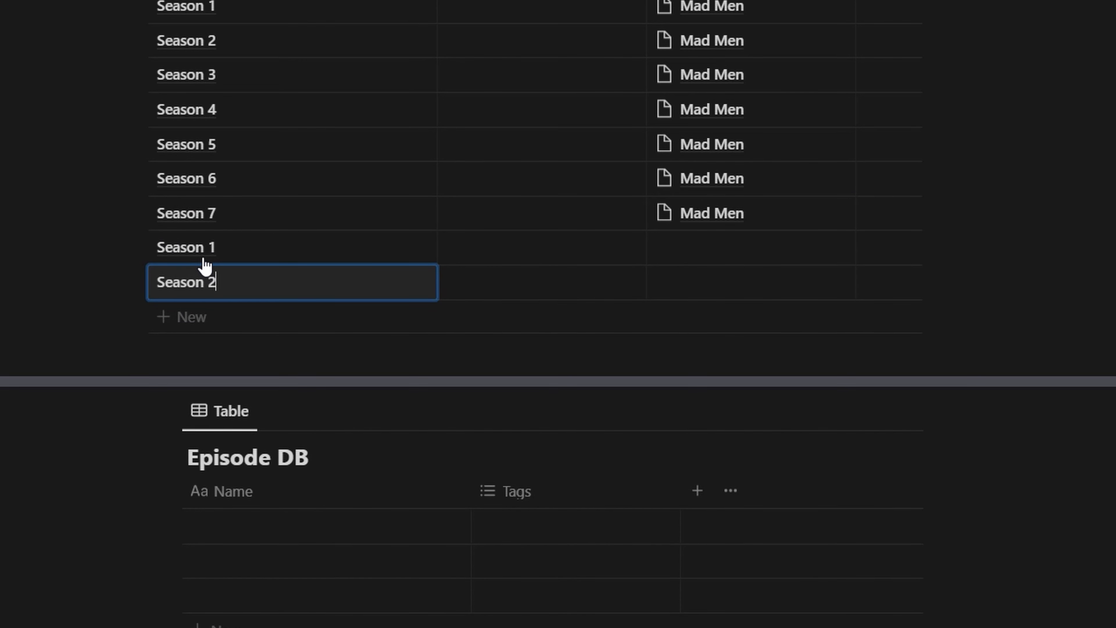
Link the new Season 1 and Season 2 rows at the end of Season DB to The Lazarus Project.
click(750, 254)
click(738, 357)
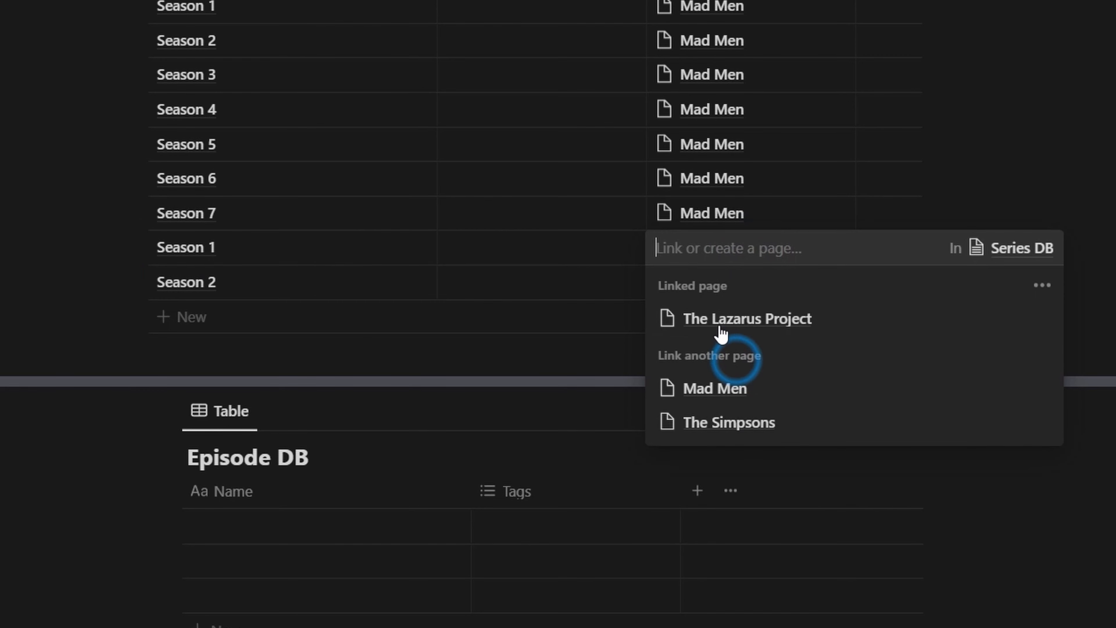
click(546, 297)
click(716, 290)
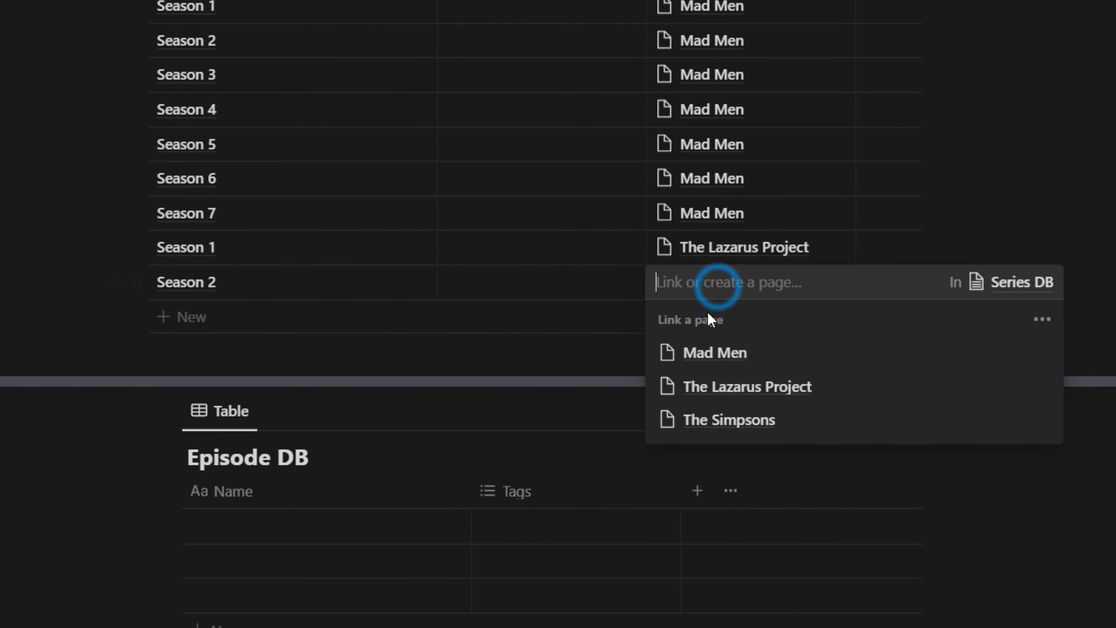
click(712, 386)
key(Escape)
Name the first empty row in Episode DB Episode 1.
scroll(771, 379, up, 5)
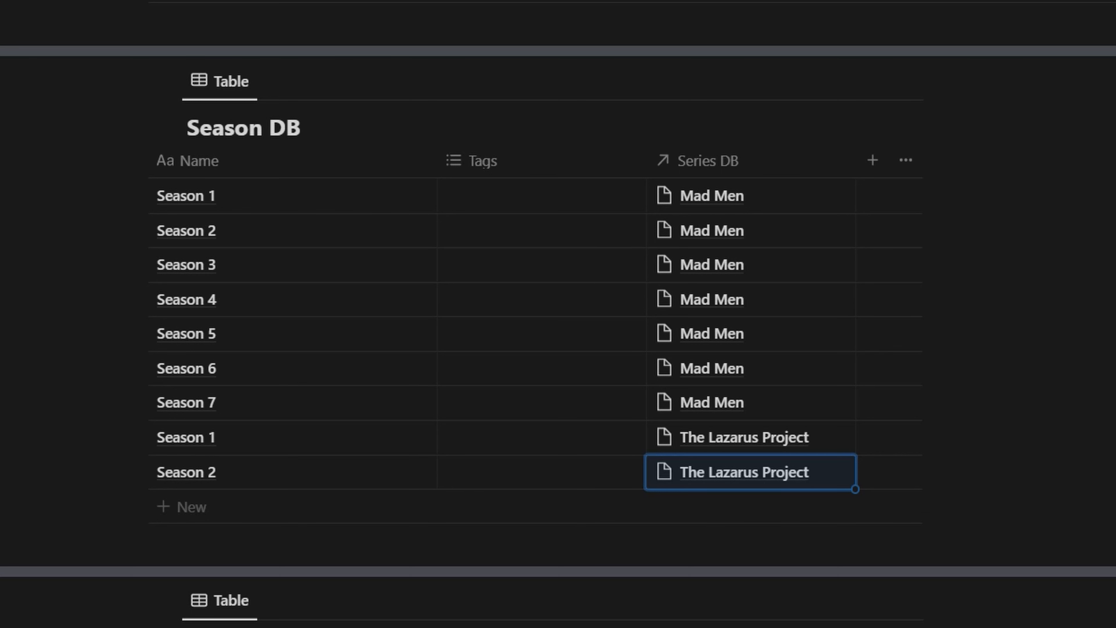
scroll(249, 292, down, 5)
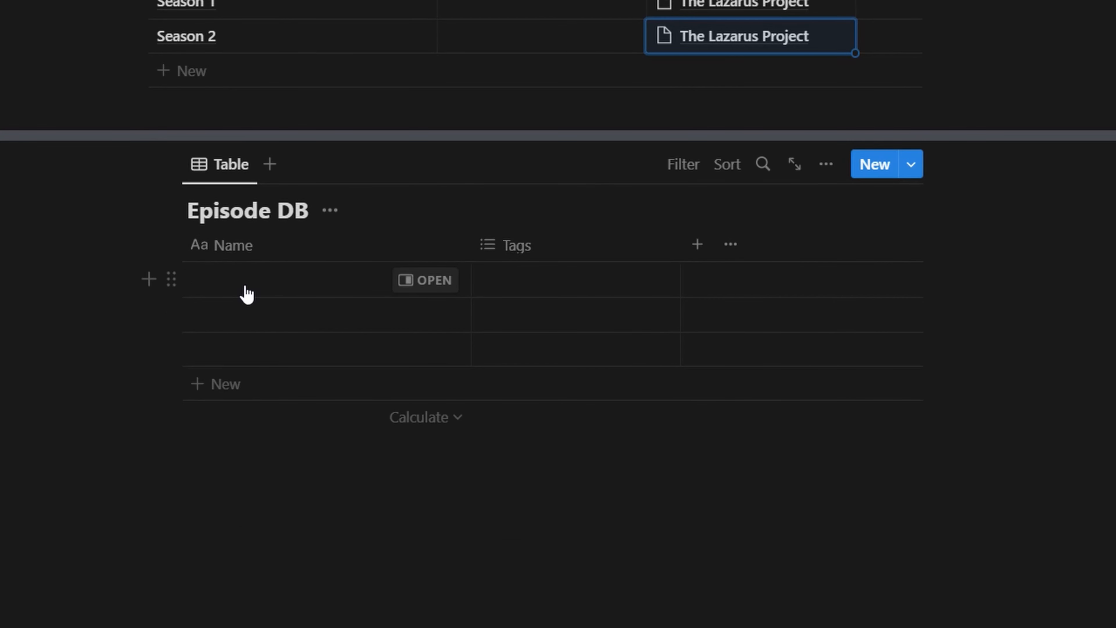
click(253, 293)
text(S)
key(BackSpace)
text(Episode 1)
key(Return)
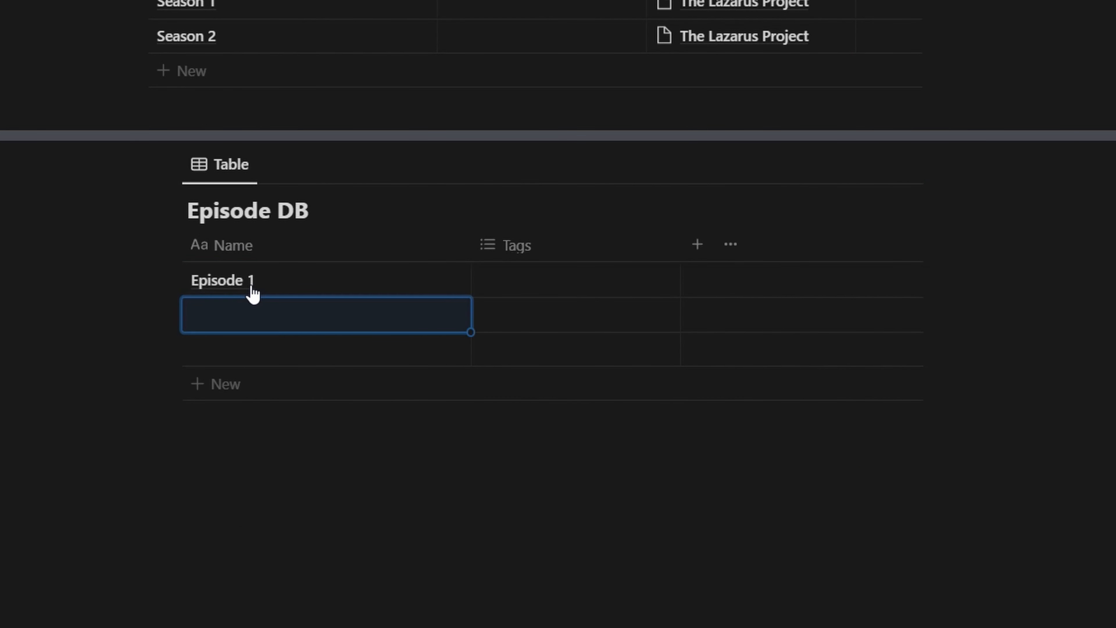
Copy the Episode 1 name into the six rows below it in Episode DB, extending the table as needed.
key(Up)
key(ctrl+c)
key(Down)
key(ctrl+v)
key(Down)
key(ctrl+v)
key(Down)
key(ctrl+v)
key(Down)
key(ctrl+v)
key(Down)
key(ctrl+v)
key(Down)
key(ctrl+v)
key(Down)
key(Up)
key(Up)
key(Up)
key(Up)
key(Up)
key(Up)
key(Up)
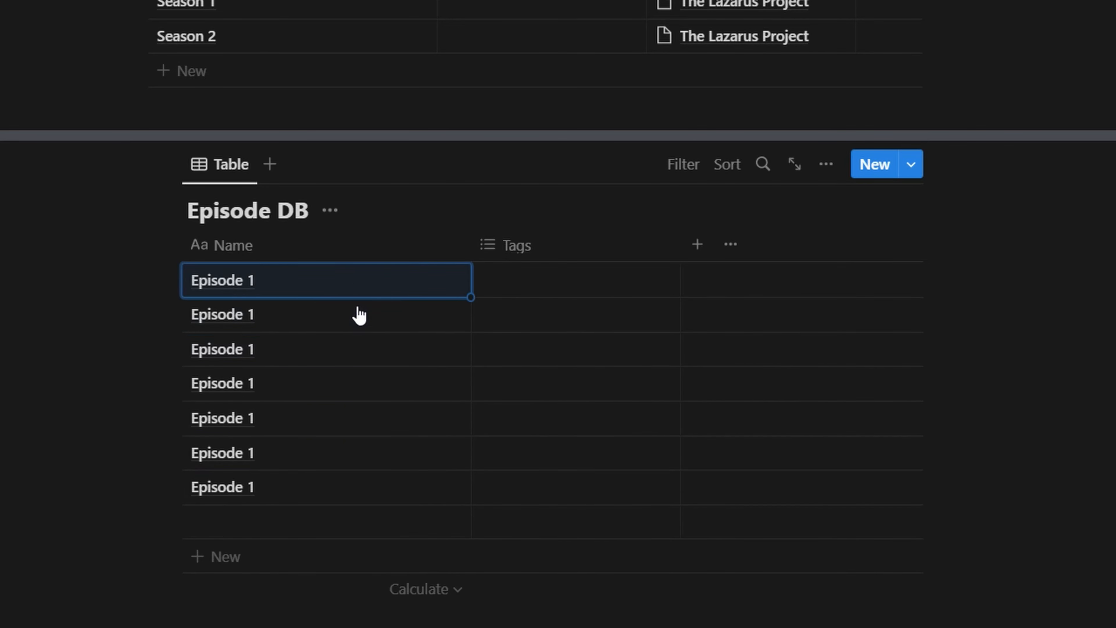
key(Down)
key(BackSpace)
key(ctrl+z)
Rename the second and third rows of Episode DB as Episode 2 and Episode 3.
click(358, 309)
click(361, 324)
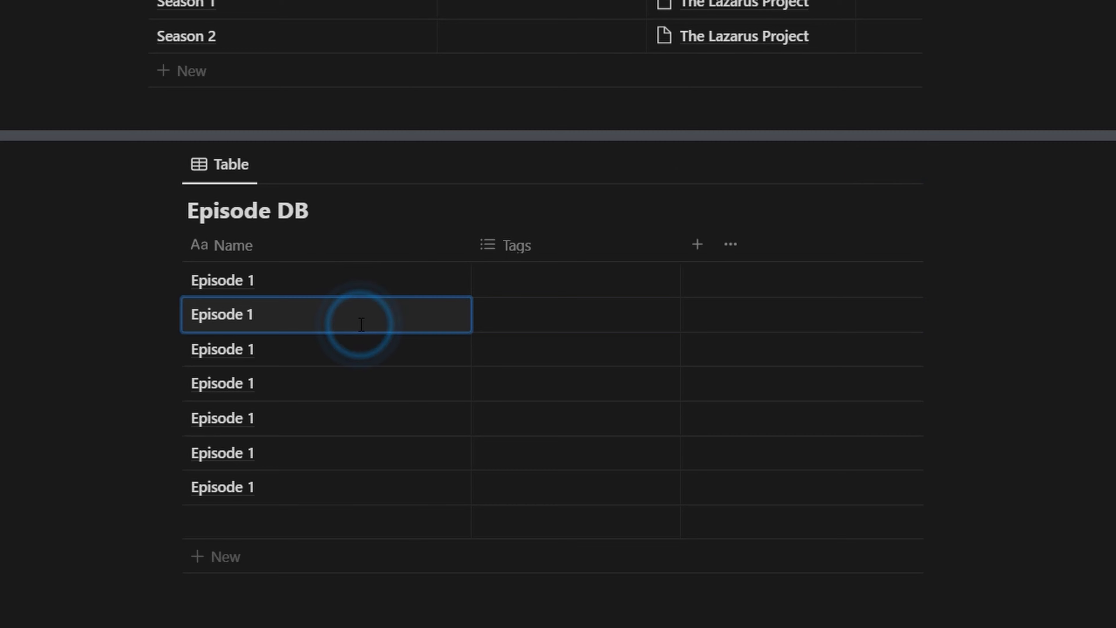
key(BackSpace)
text(2)
key(Return)
click(319, 353)
key(BackSpace)
text(3)
key(Return)
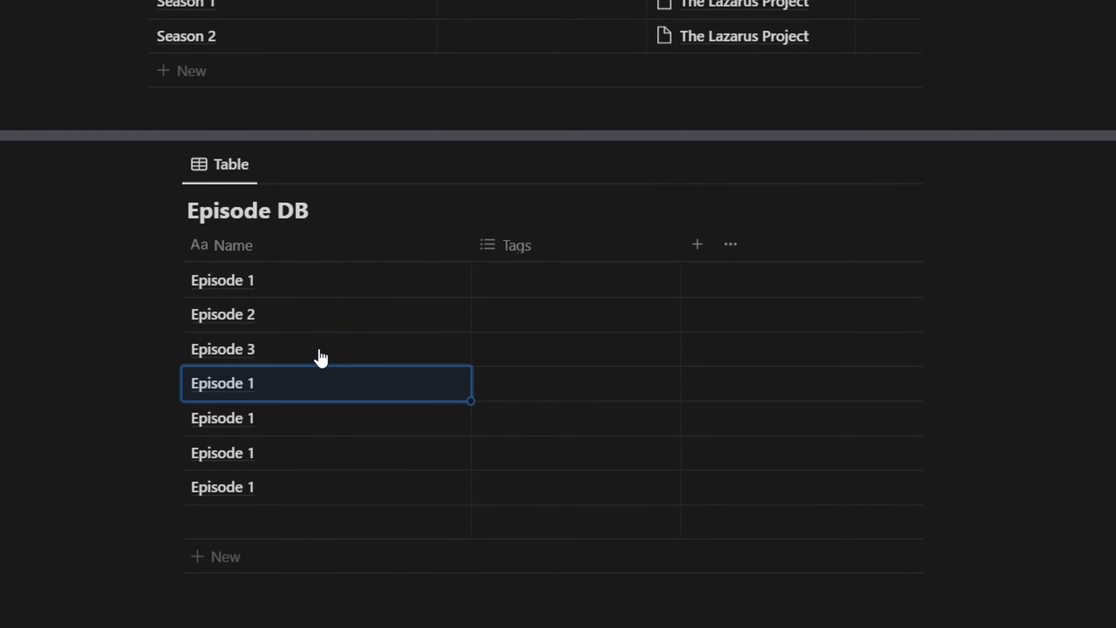
Rename the fourth through seventh rows of Episode DB as Episode 4, Episode 5, Episode 6 and Episode 7.
key(Return)
key(BackSpace)
text(4)
key(Return)
key(Return)
key(BackSpace)
text(5)
key(Return)
key(Return)
key(BackSpace)
text(6)
key(Return)
text(7)
key(Return)
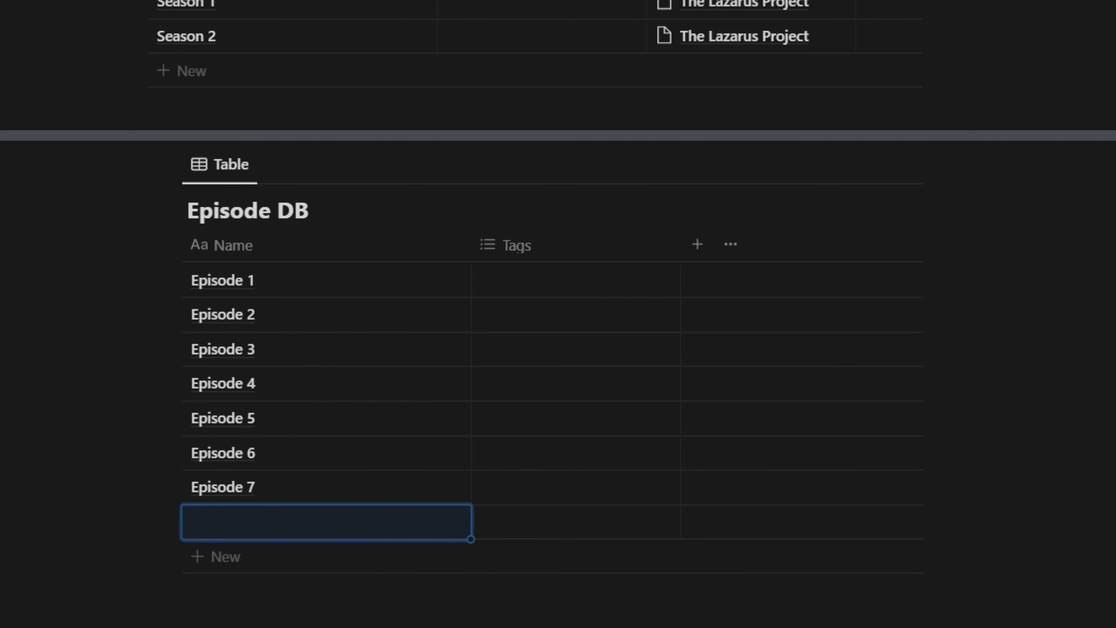
Name the last empty row in Episode DB Episode 8.
text(Episode 7)
key(BackSpace)
text(8)
key(Return)
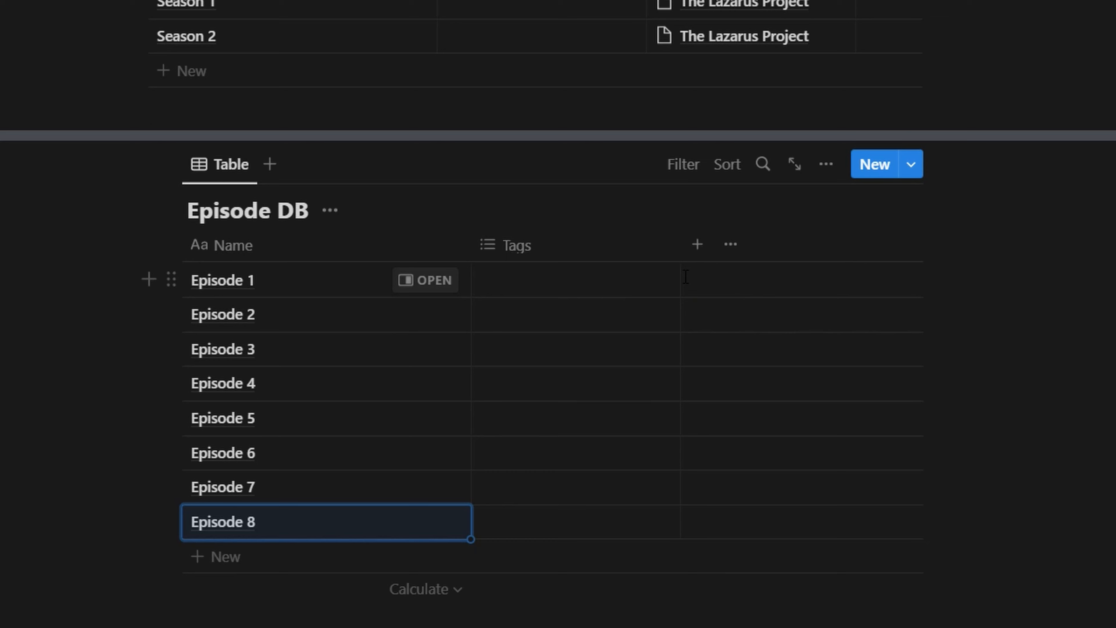
Set up a new relation property in Episode DB to Season DB, limited to 1 page.
click(705, 253)
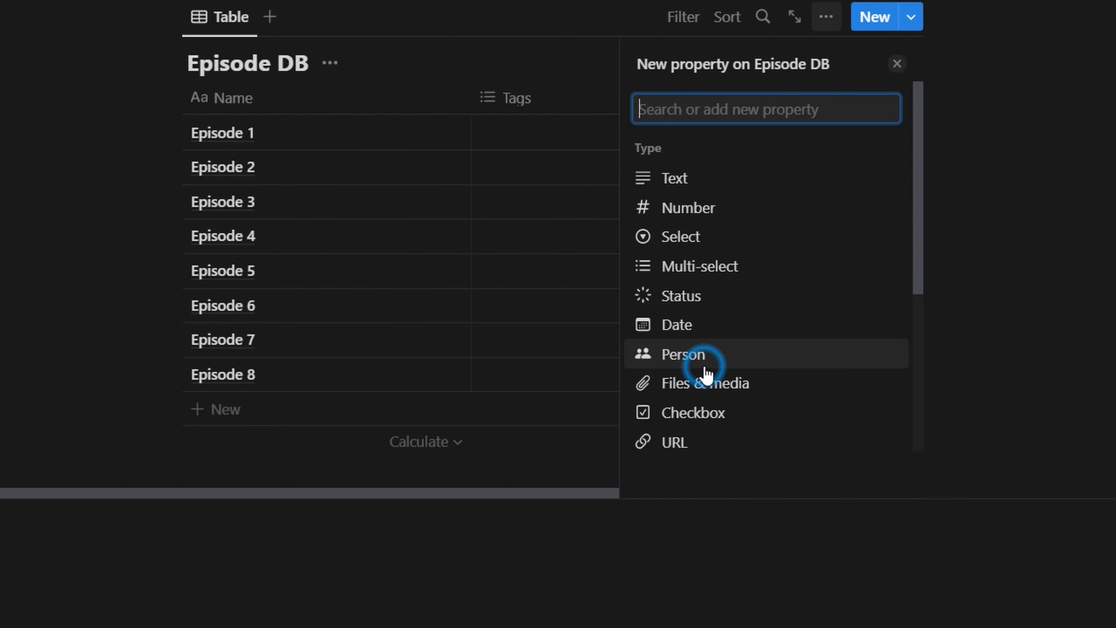
scroll(496, 292, right, 5)
text(Re)
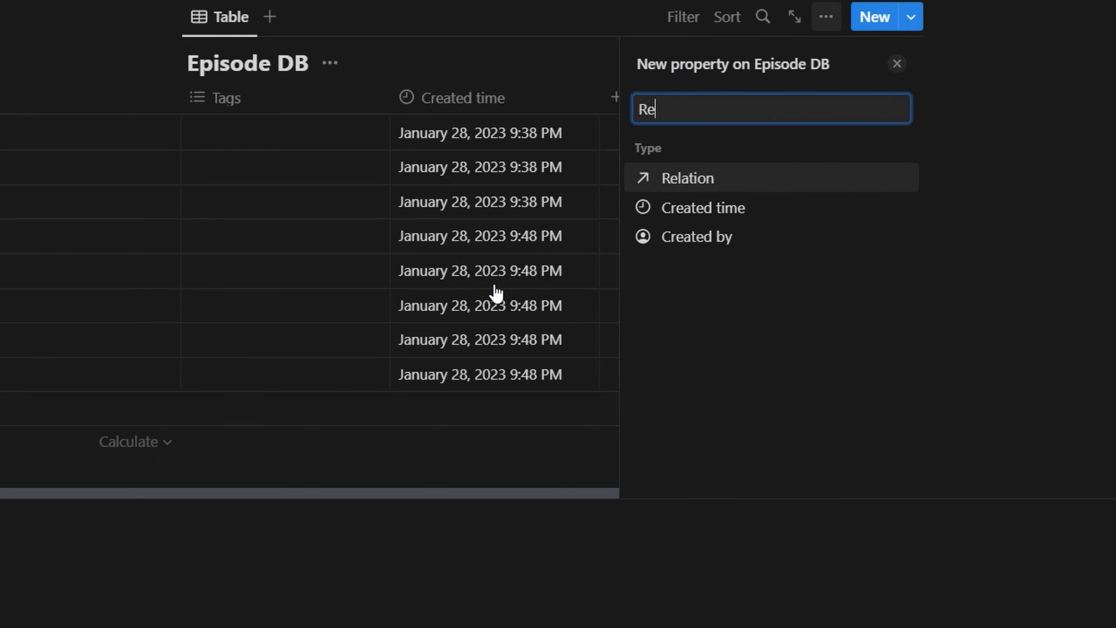
key(Return)
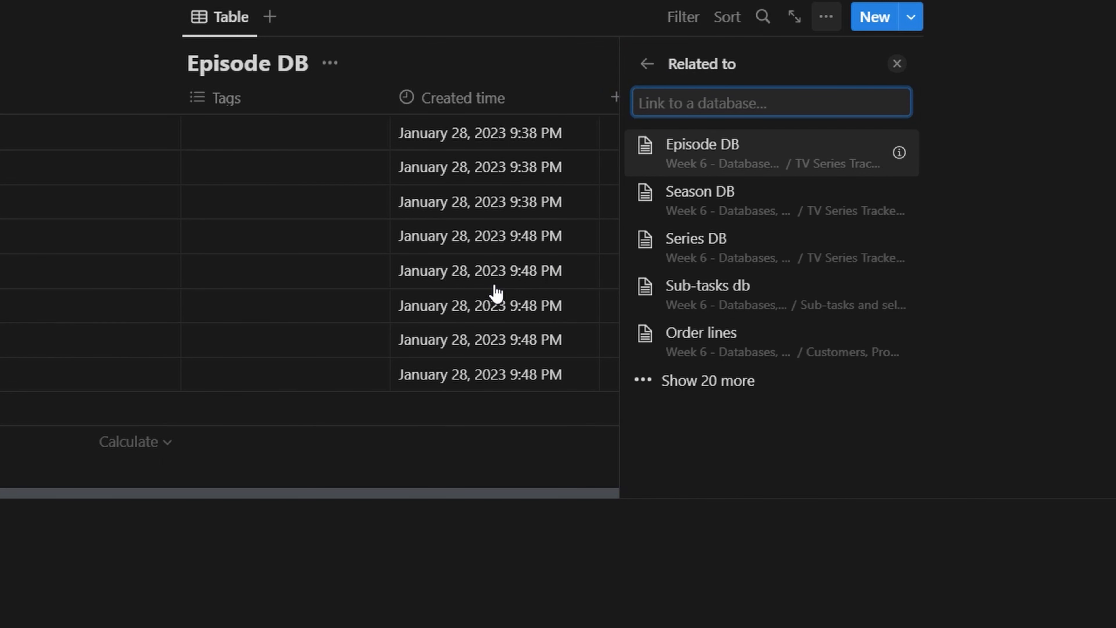
click(668, 206)
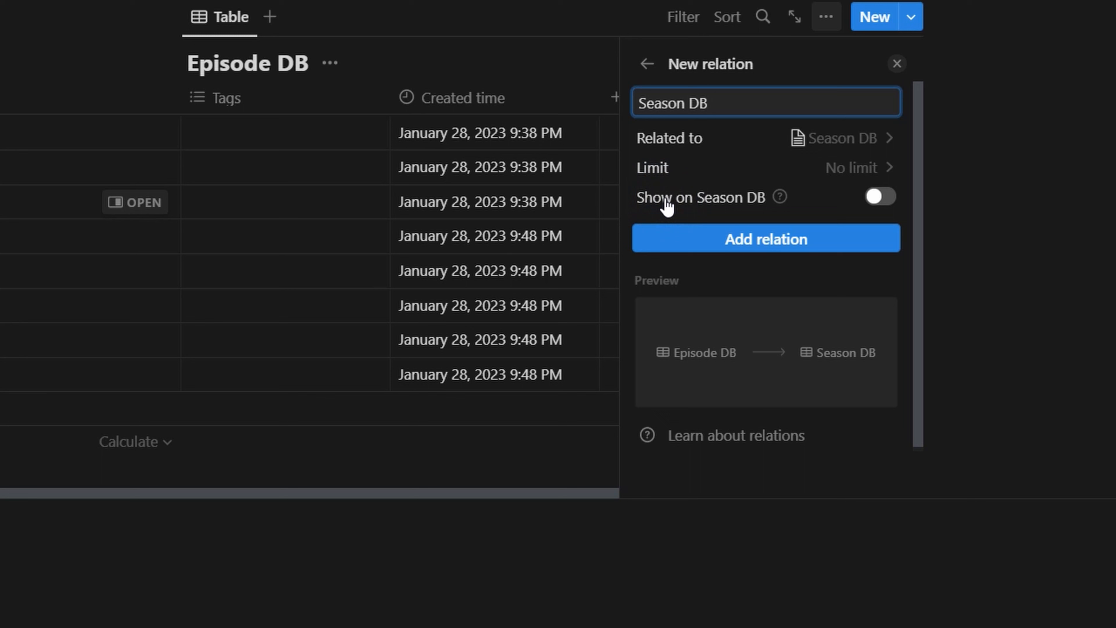
click(852, 169)
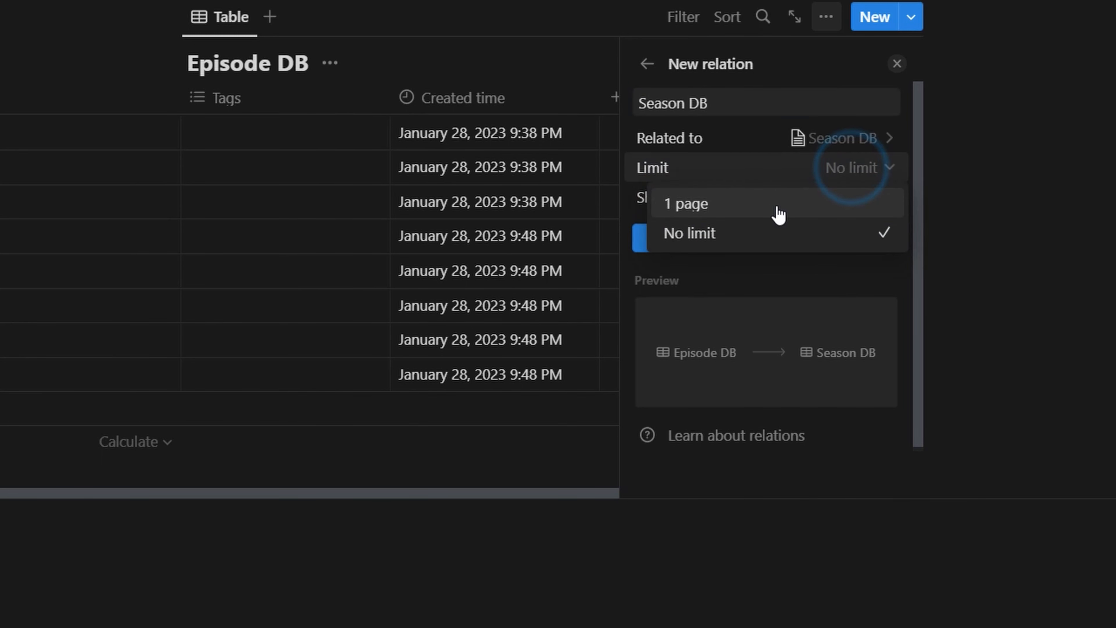
click(778, 213)
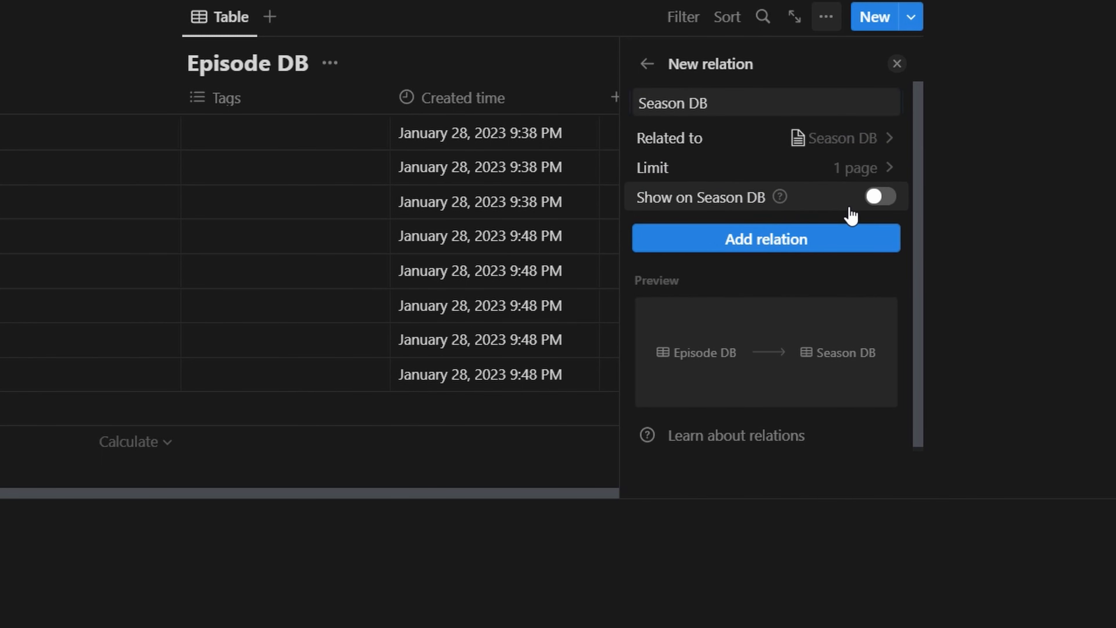
Show the relation on Season DB with the related property named Episodes, and add the relation.
click(876, 198)
click(752, 265)
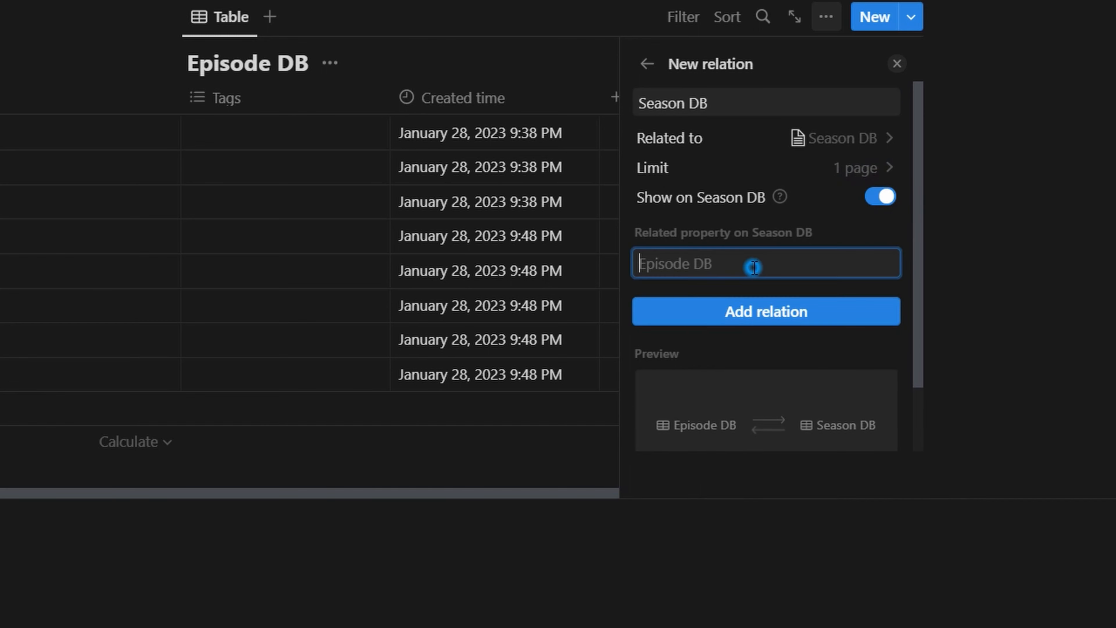
text(E)
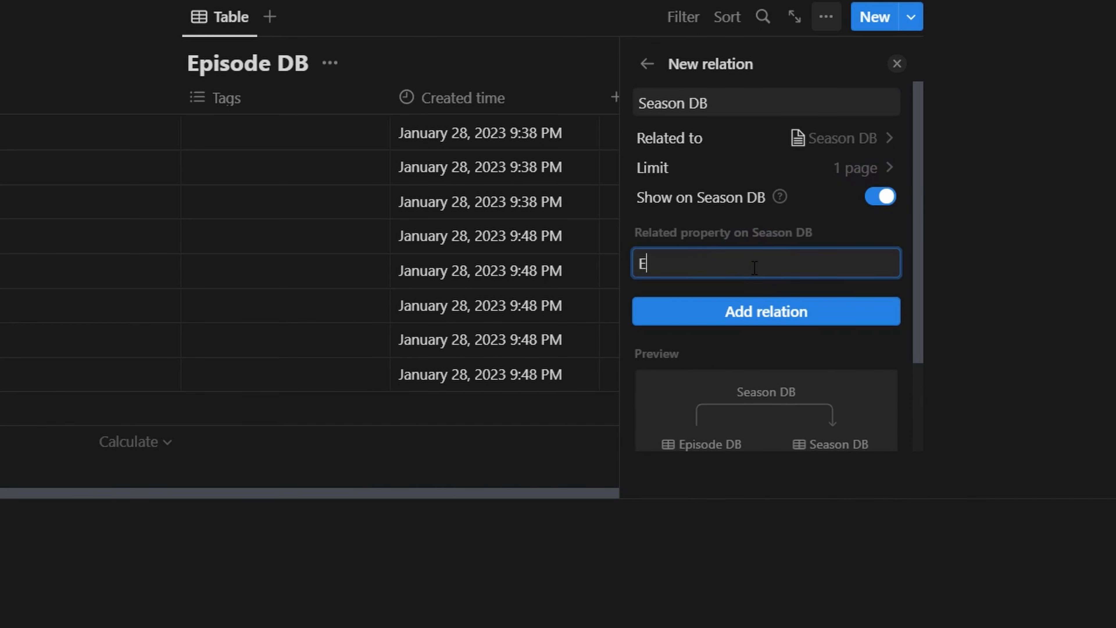
text(pisodes)
click(762, 312)
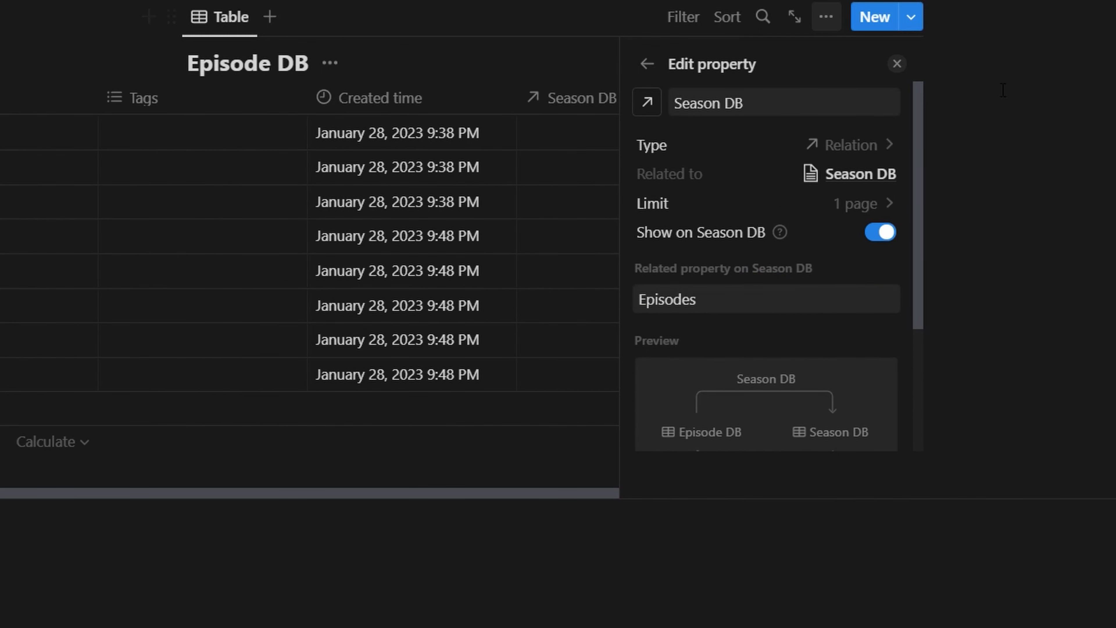
click(897, 64)
click(776, 138)
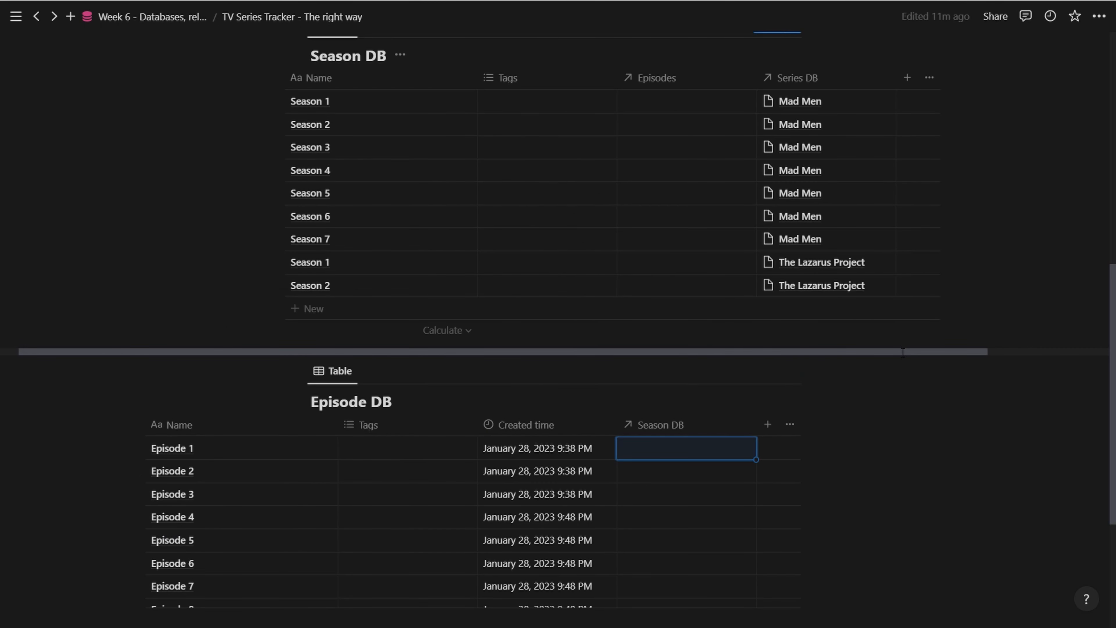
Link Episode 1 through Episode 8 to The Lazarus Project's Season 1 row in Season DB.
click(664, 275)
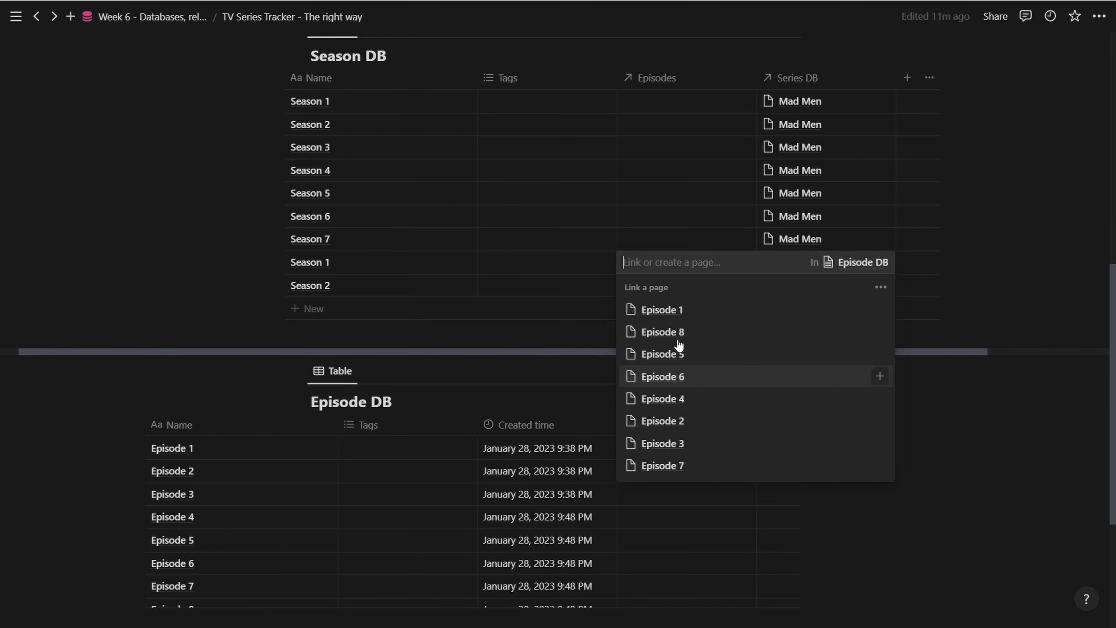
click(656, 313)
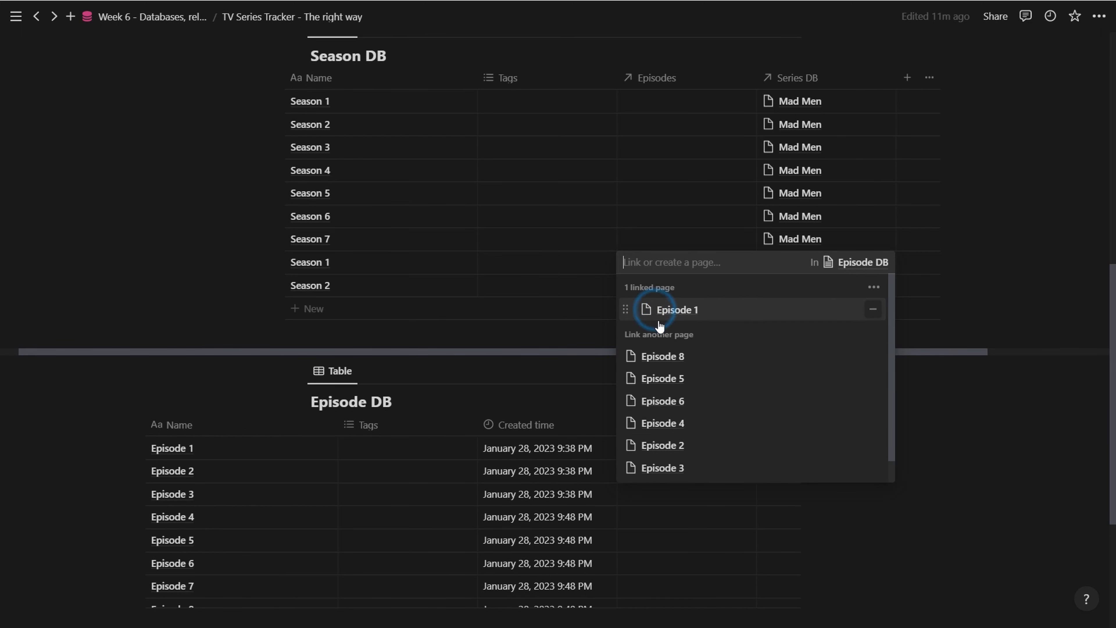
click(669, 444)
click(669, 466)
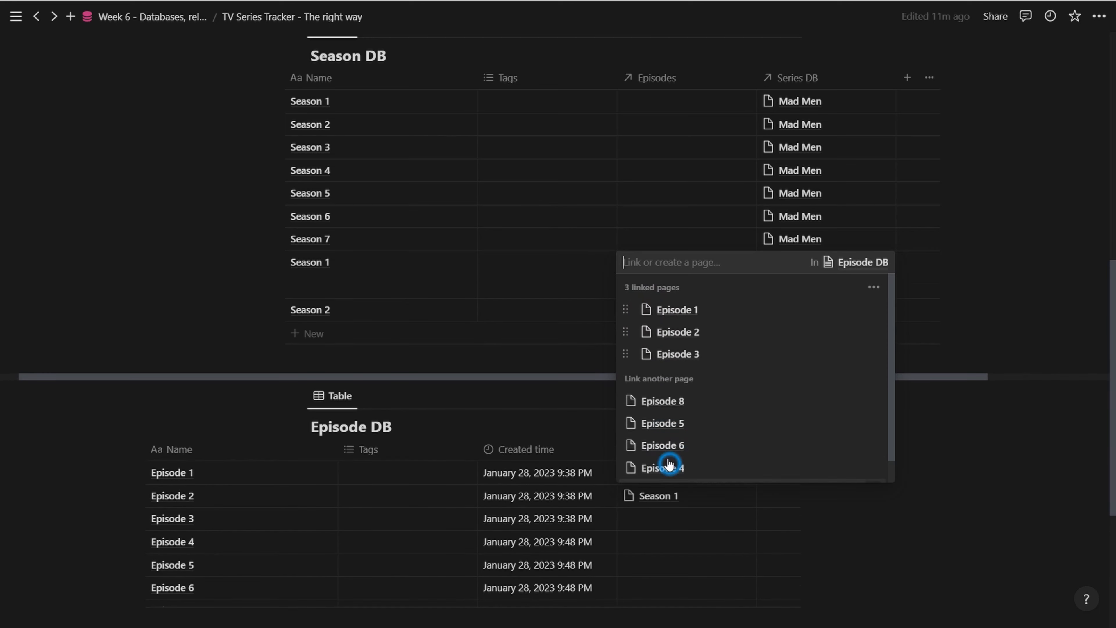
click(668, 465)
click(671, 444)
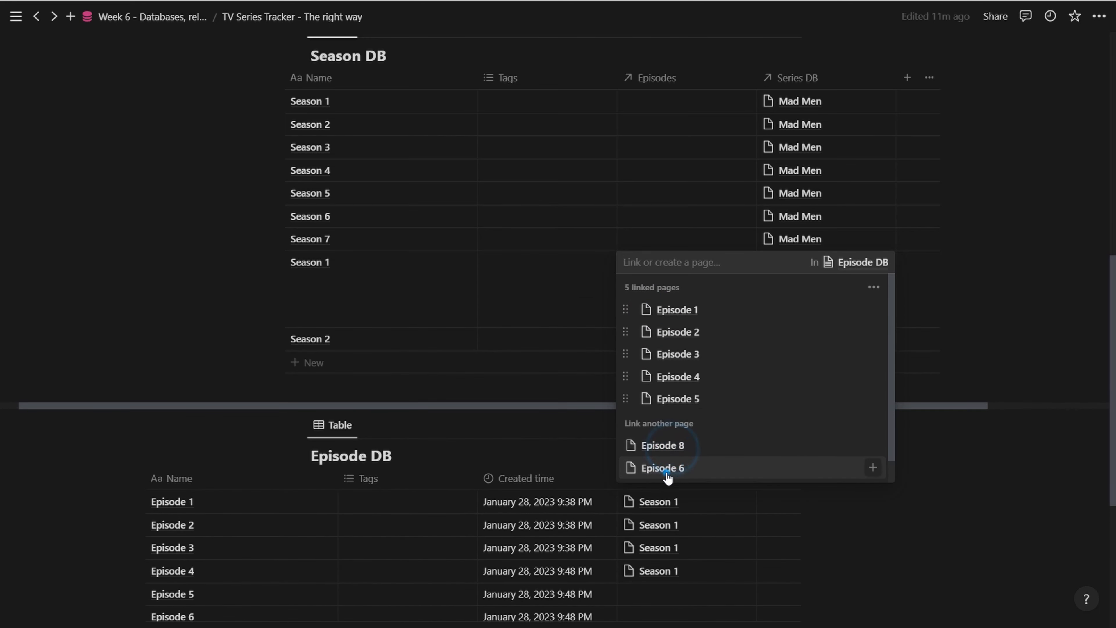
click(668, 466)
click(670, 466)
scroll(685, 452, down, 2)
click(675, 466)
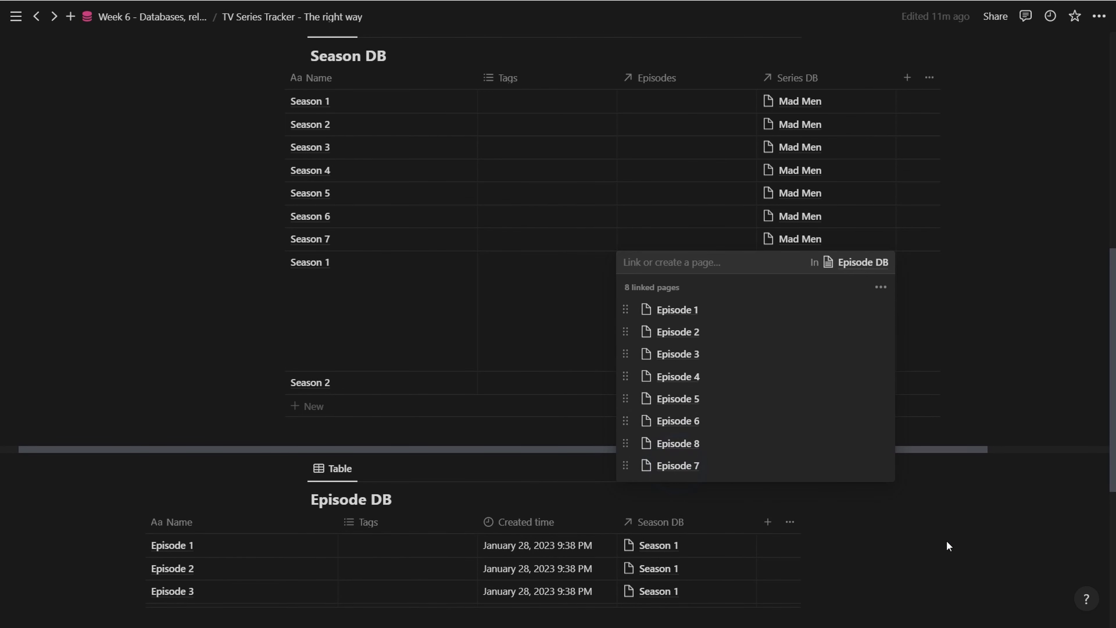
click(982, 538)
Rename Episode 1 in Episode DB as Lazarus S01E02.
scroll(981, 538, down, 8)
scroll(439, 351, up, 4)
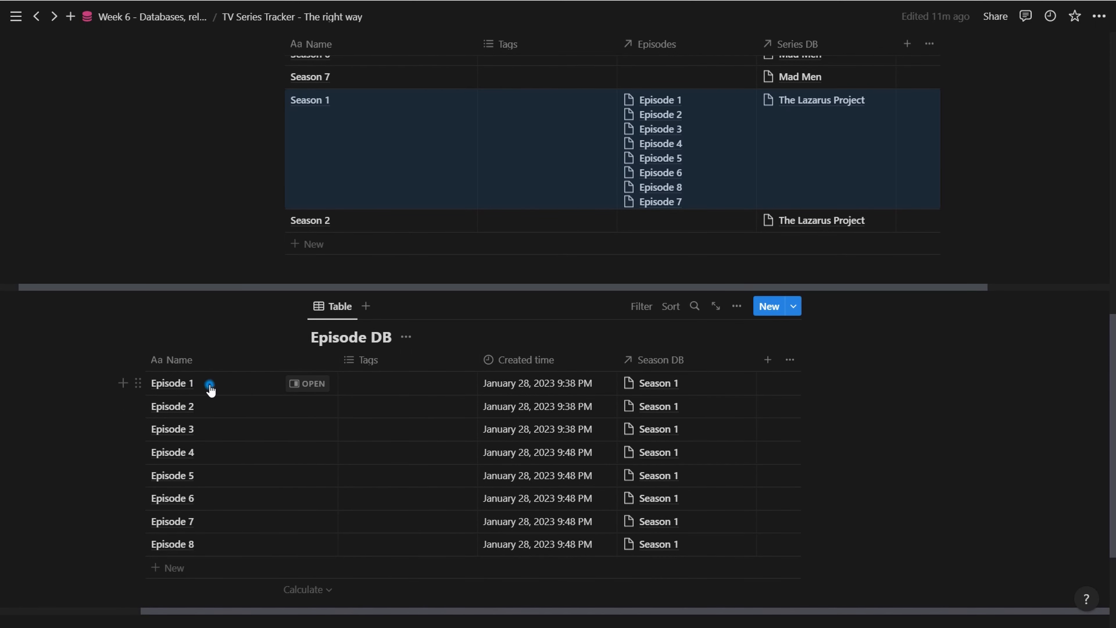
click(209, 386)
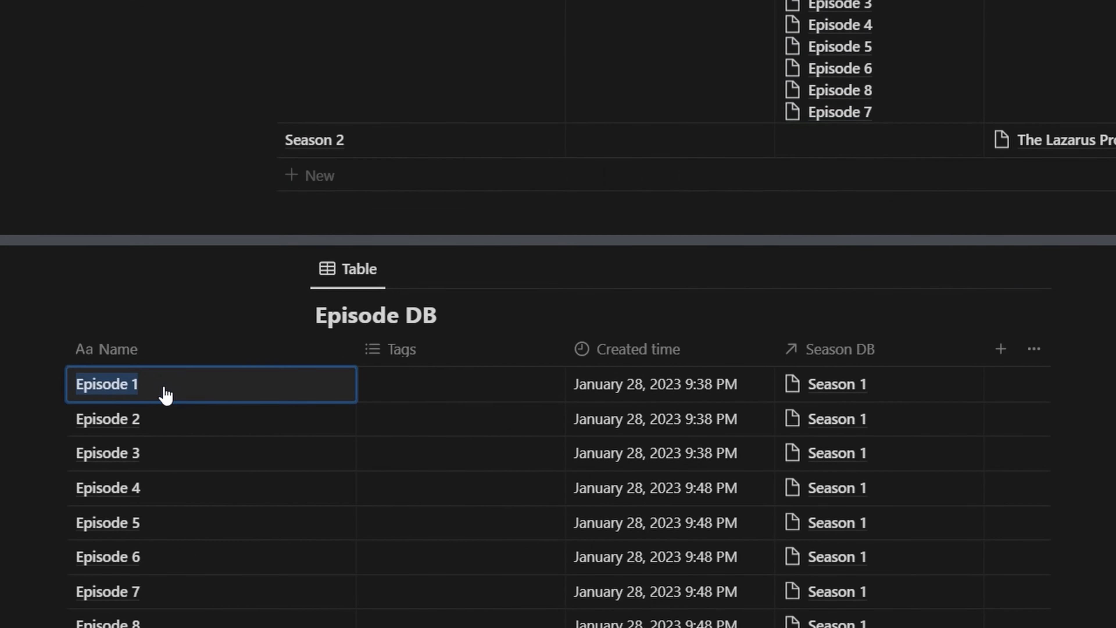
text(L)
scroll(166, 395, down, 1)
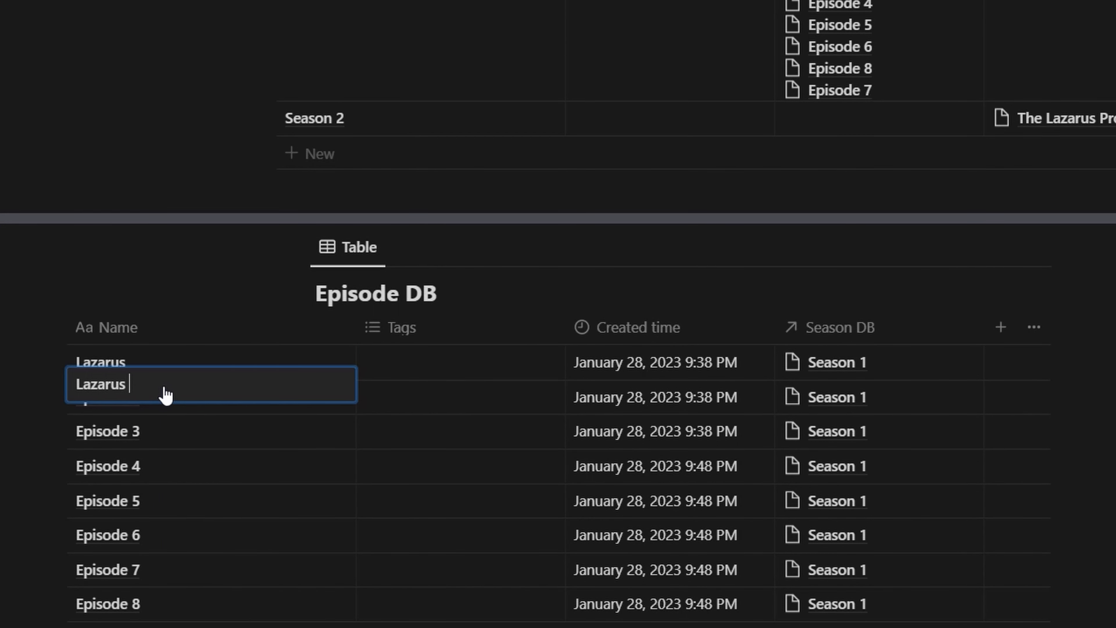
text(azarus S01E02)
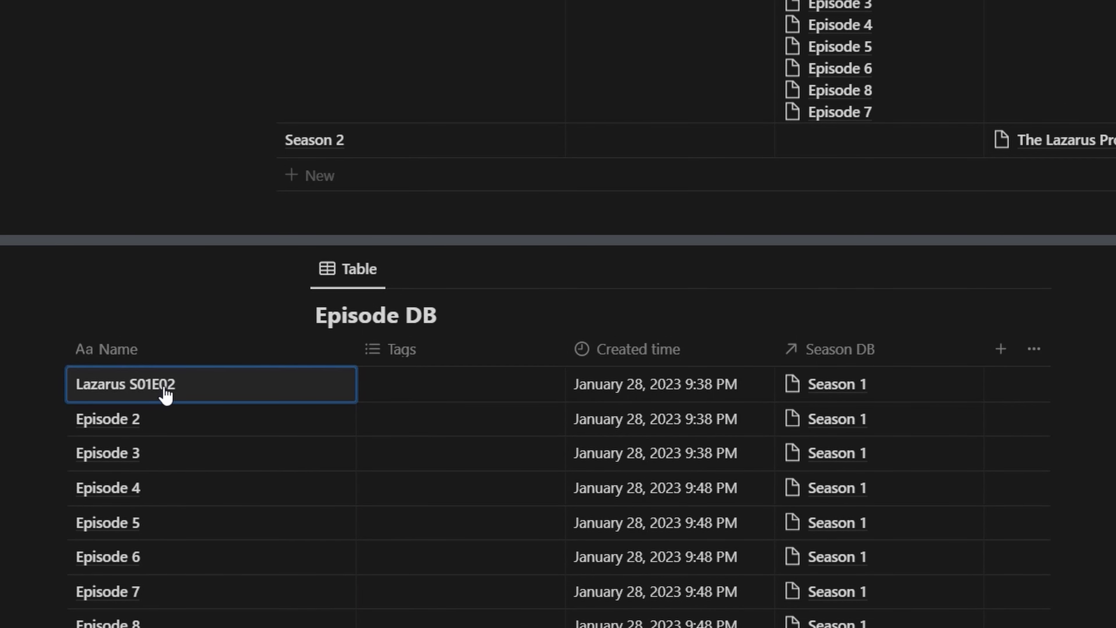
key(Tab)
Rename The Lazarus Project's Season 1 row in Season DB as Lazarus S01.
scroll(237, 352, up, 2)
click(382, 66)
key(ctrl+a)
text(S)
key(BackSpace)
text(La)
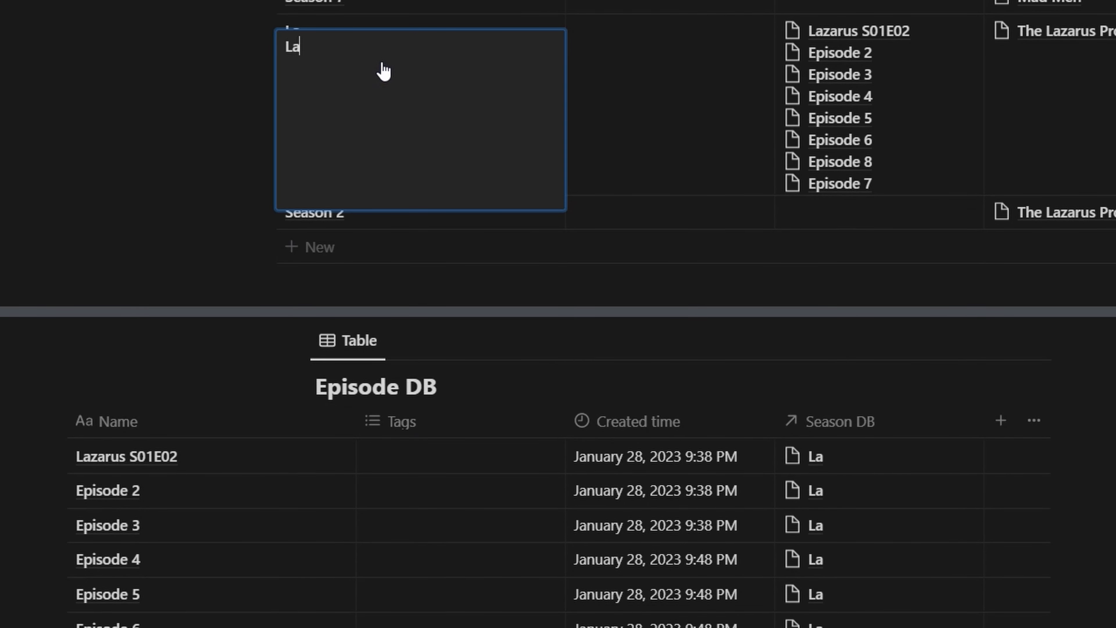
text(zarus)
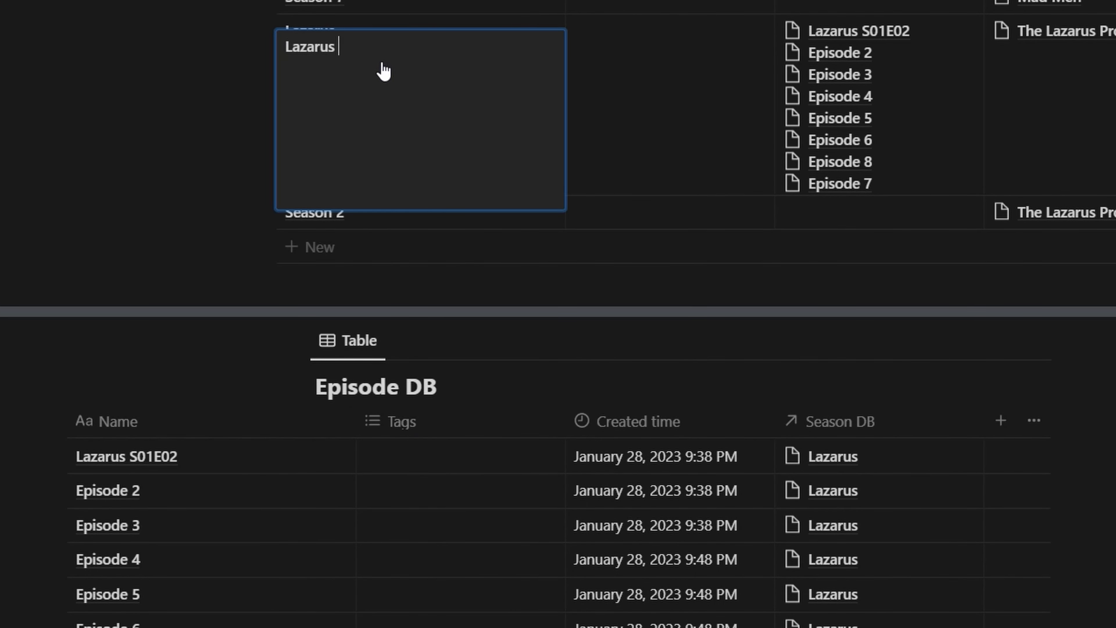
text( S01)
key(Return)
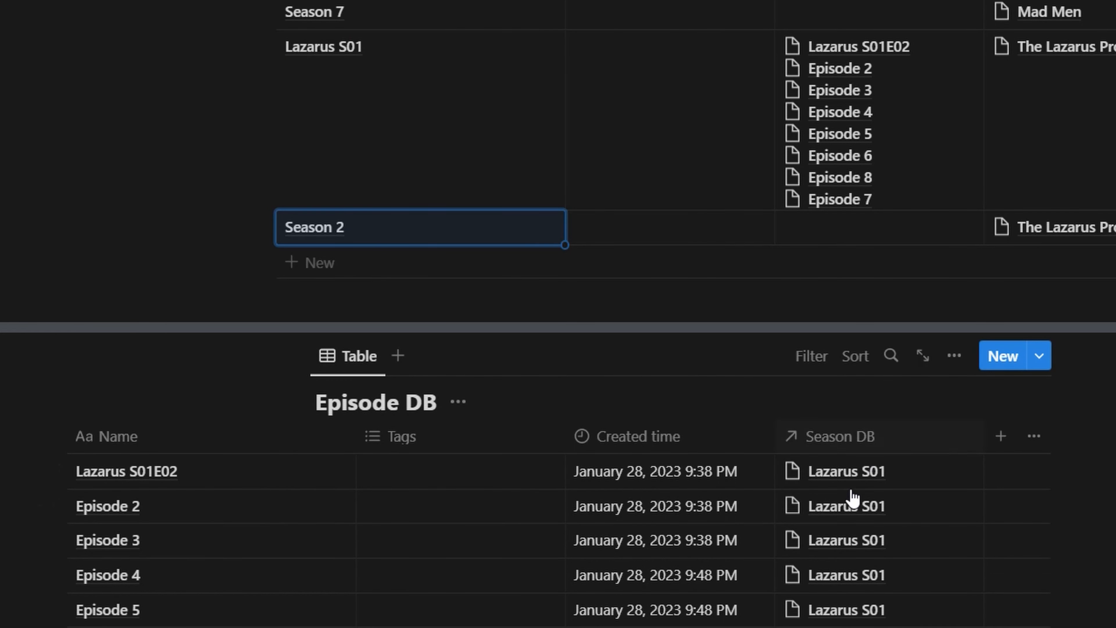
Examine the seasons available for linking to Episode 8, and review the entries in Season DB.
scroll(861, 527, down, 5)
click(877, 450)
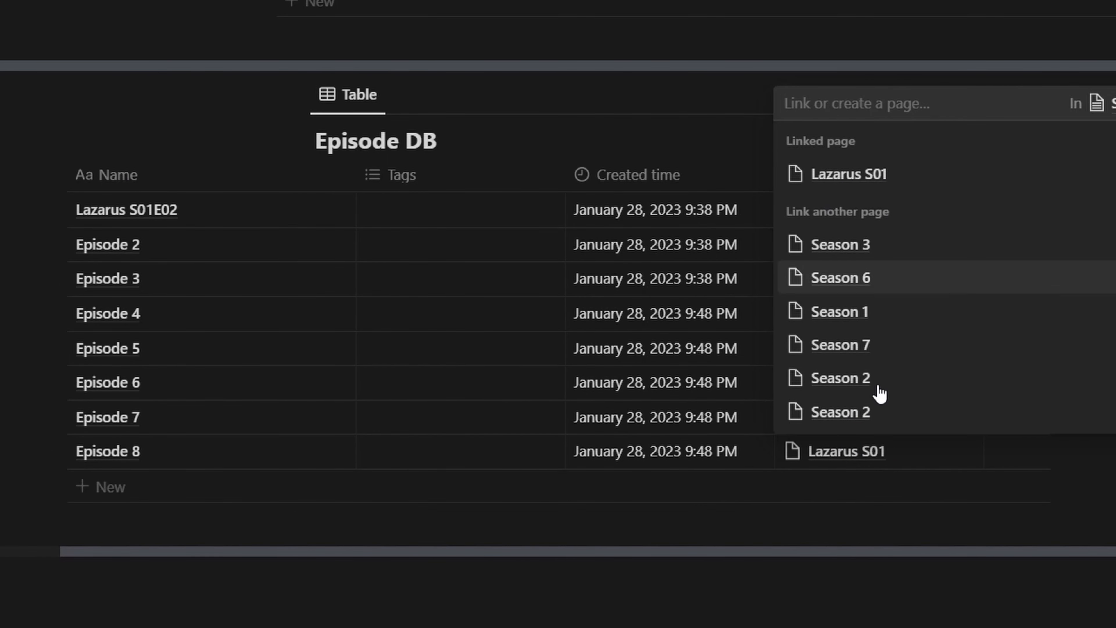
click(825, 441)
scroll(825, 441, up, 7)
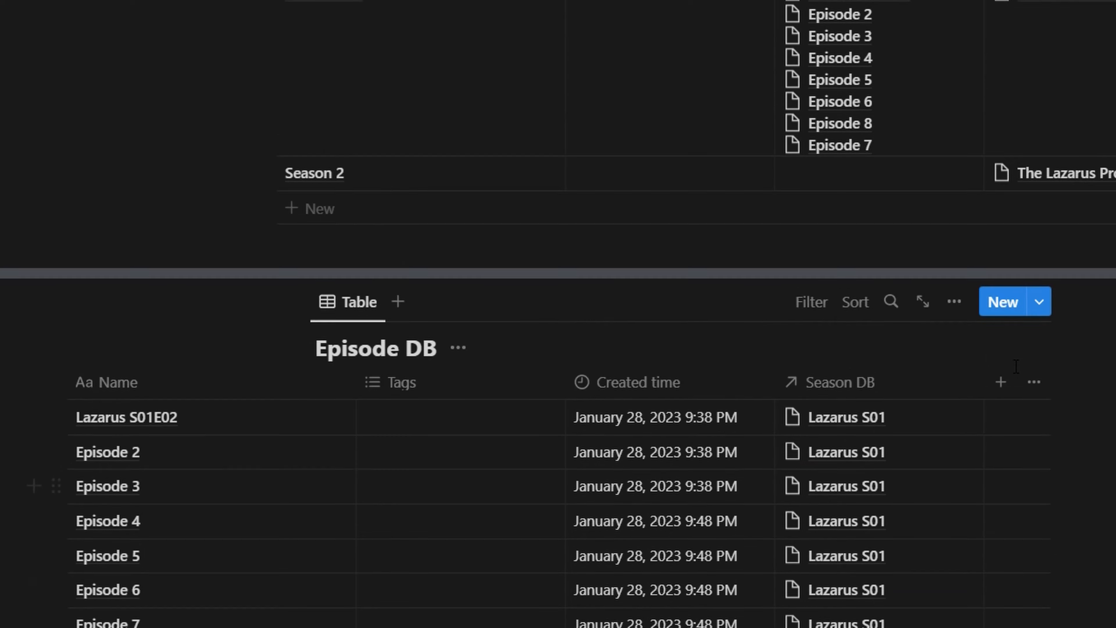
scroll(692, 288, up, 9)
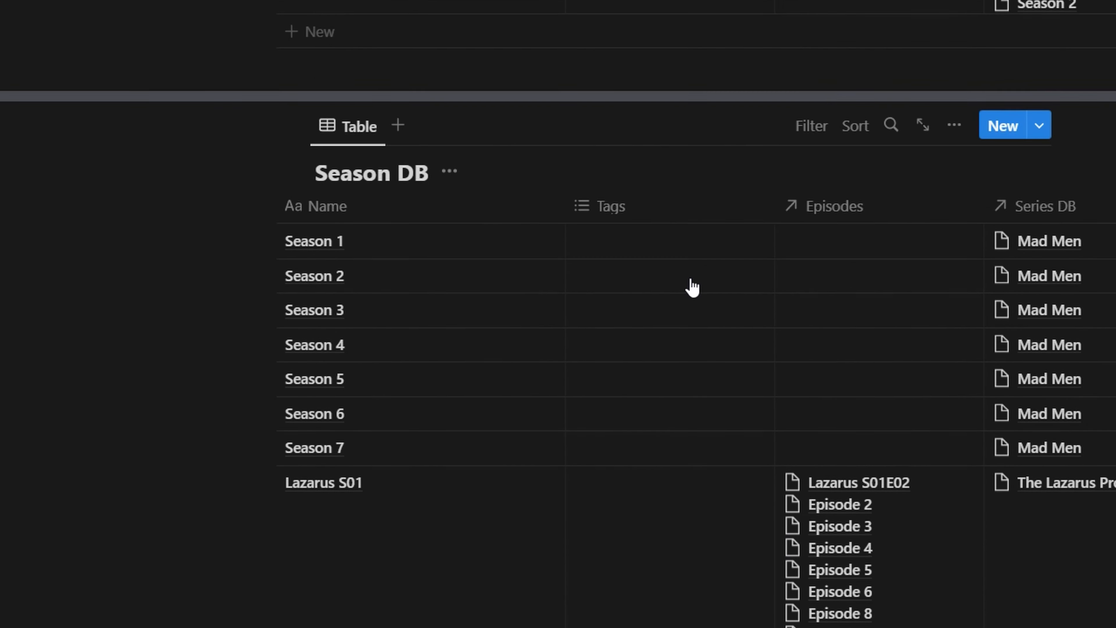
scroll(342, 269, down, 2)
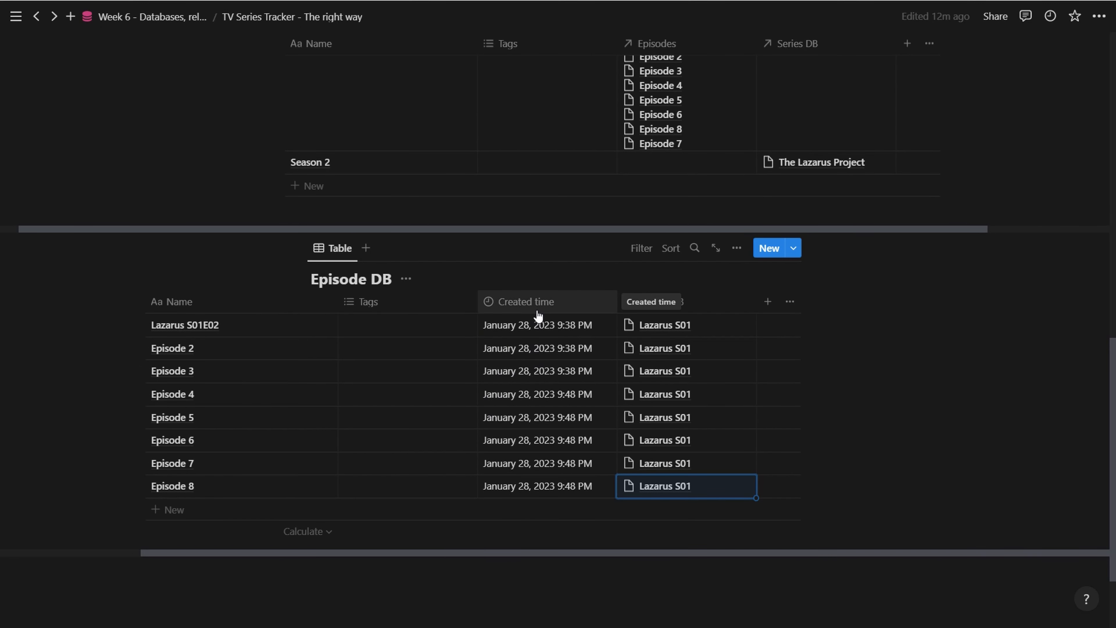
Delete the Created time property from Episode DB.
click(531, 302)
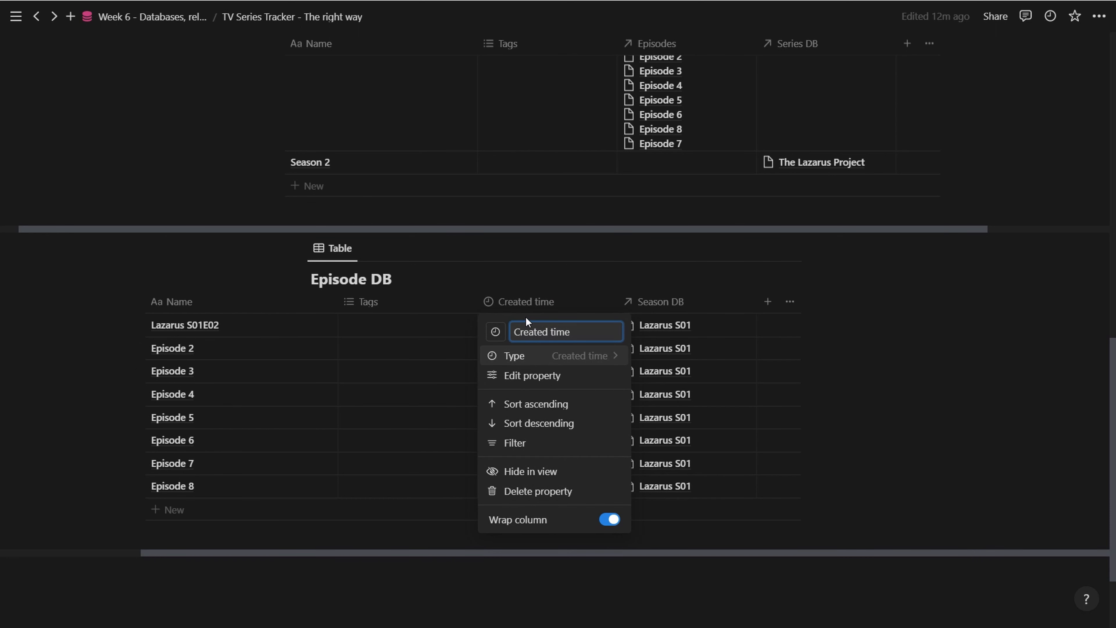
click(524, 489)
click(565, 323)
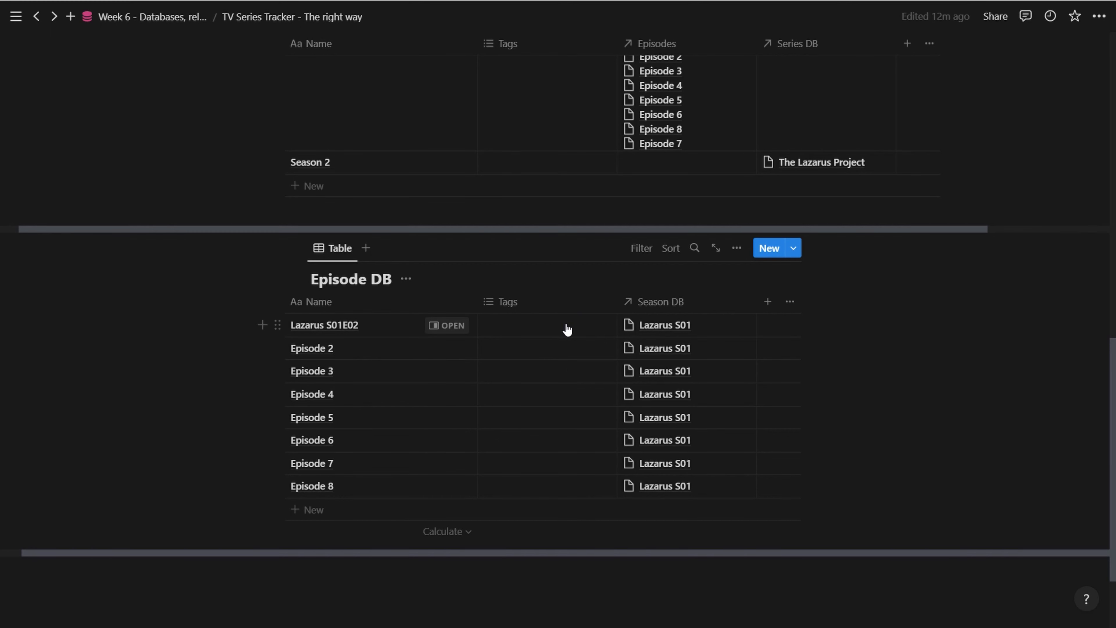
Add a Date property named Air date to Episode DB.
click(767, 302)
text(Date)
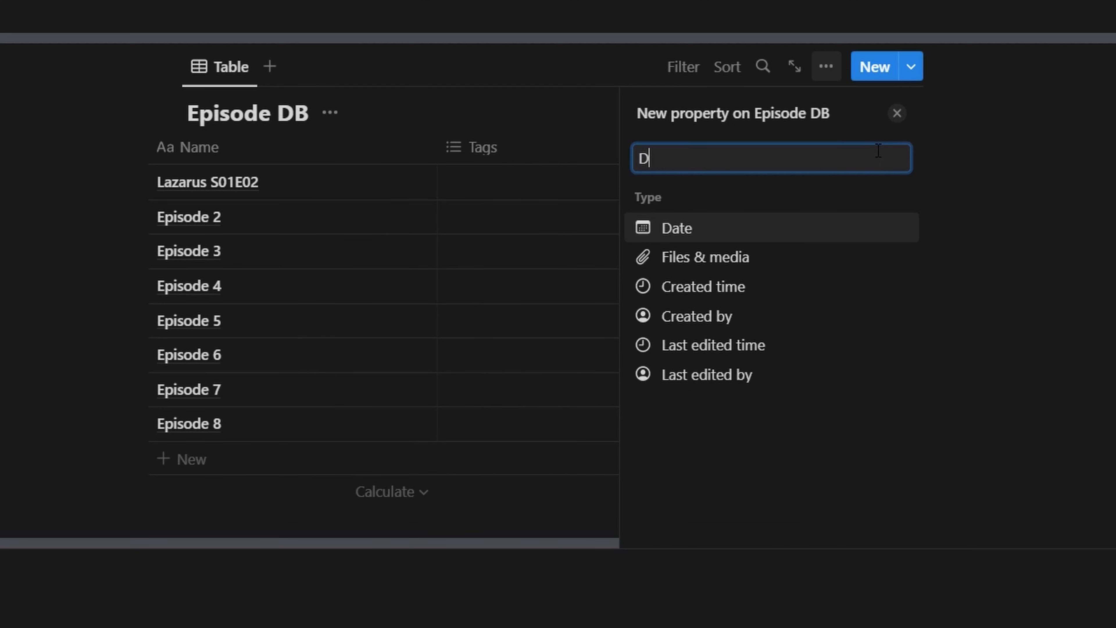
key(Return)
text(Air date)
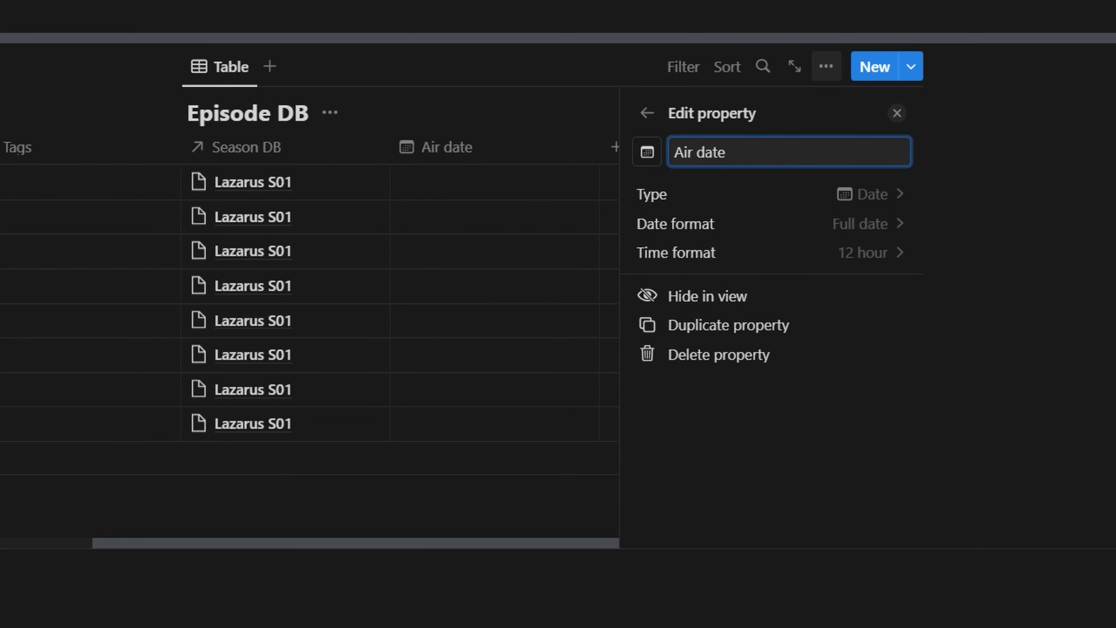
Set the air date of Lazarus S01E02 to June 16, 2022.
click(486, 191)
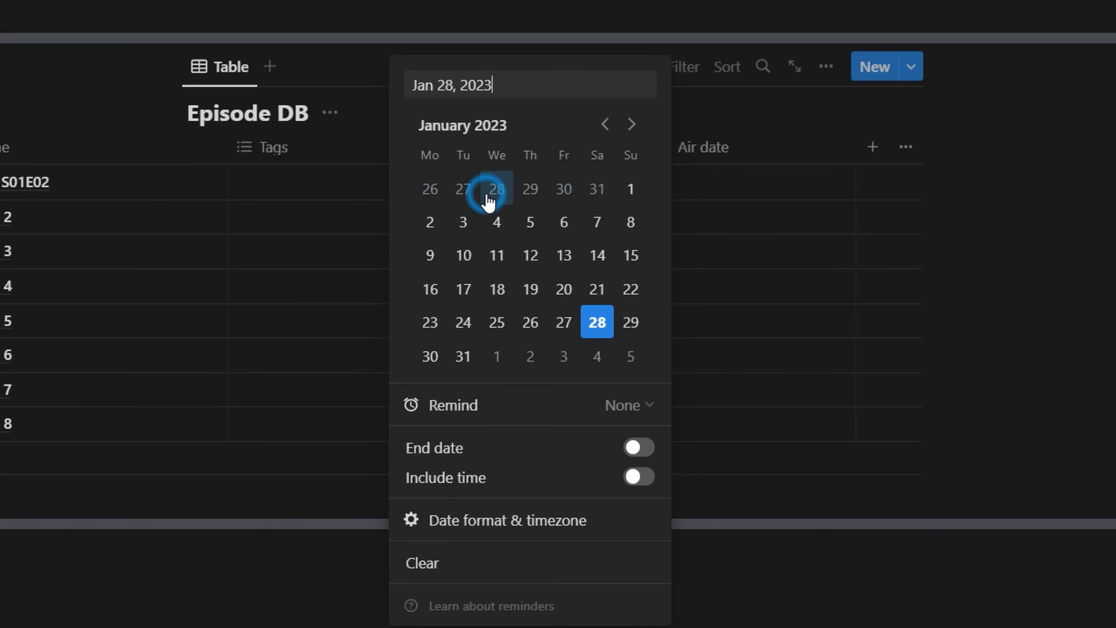
triple_click(509, 90)
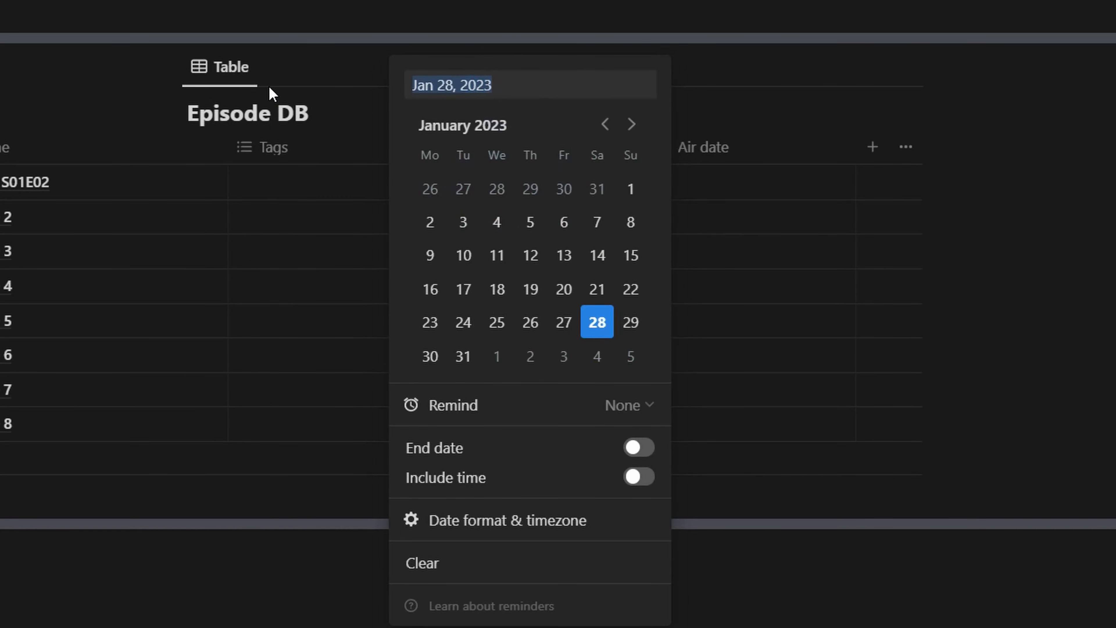
text(June )
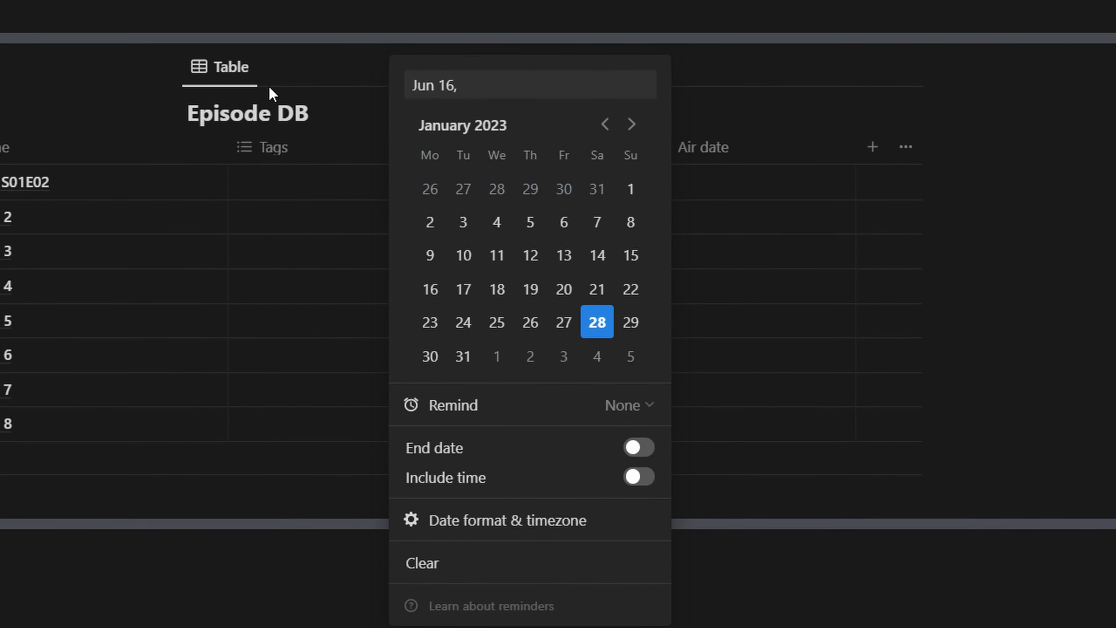
text(16, 2022)
key(Return)
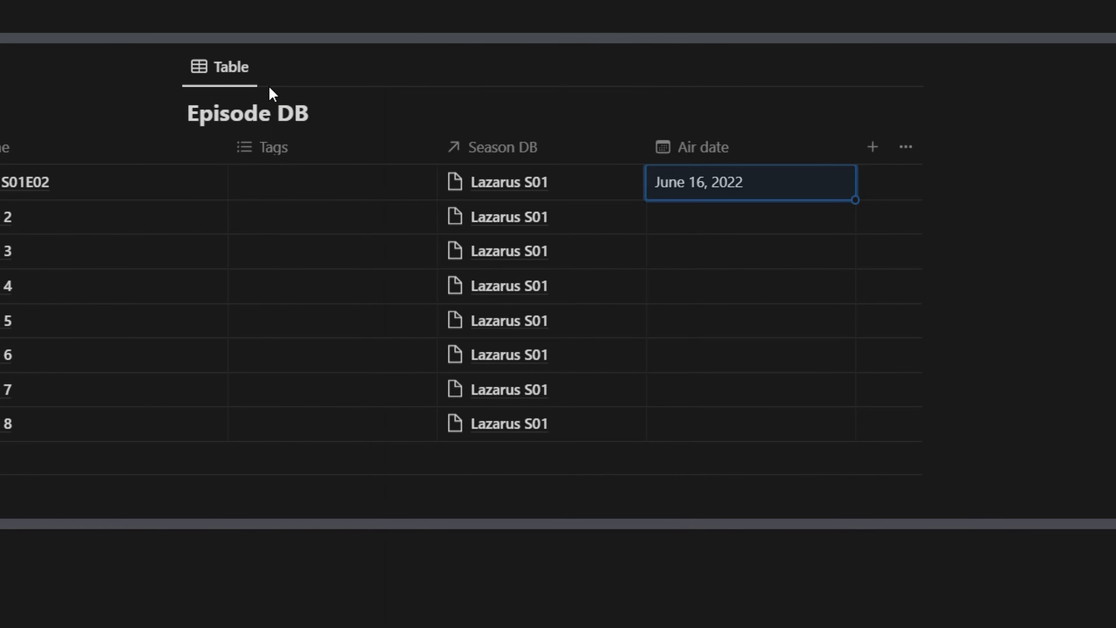
Fill the Air date of Episodes 2 through 8 in Episode DB with June 16, 2022.
key(Down)
key(ctrl+v)
key(Down)
key(ctrl+v)
key(Down)
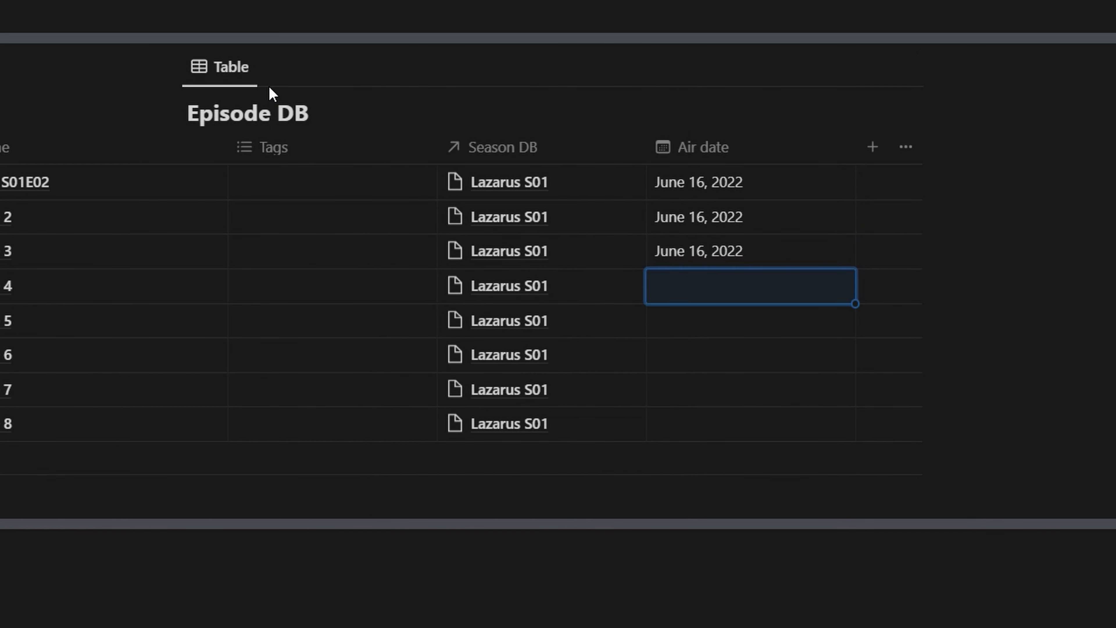
key(ctrl+v)
key(Down)
key(ctrl+v)
key(Down)
key(ctrl+v)
key(Down)
key(ctrl+v)
key(Down)
text(June 16, 2022)
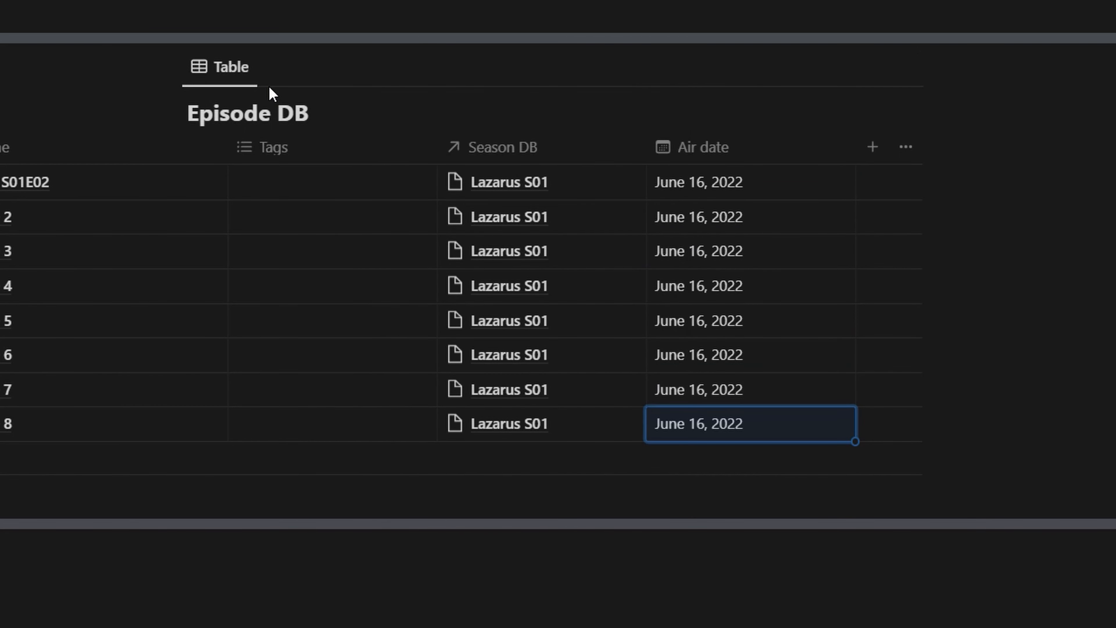
Set the air date of Episode 2 to June 23, 2022 and of Episode 3 to June 30, 2022.
click(708, 226)
click(787, 291)
key(Escape)
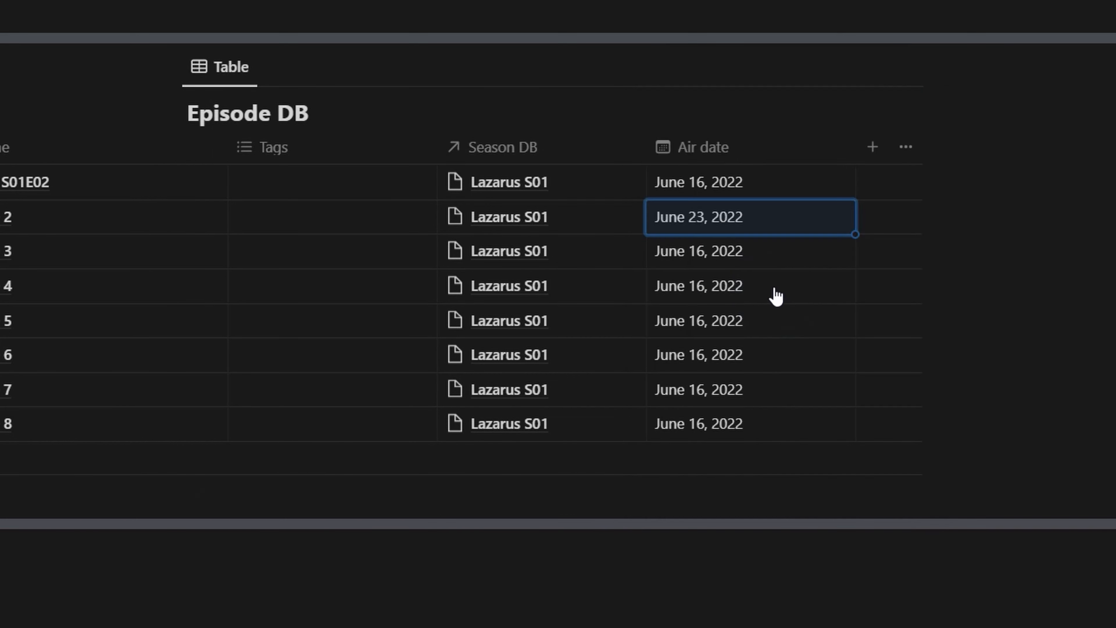
click(727, 259)
click(788, 325)
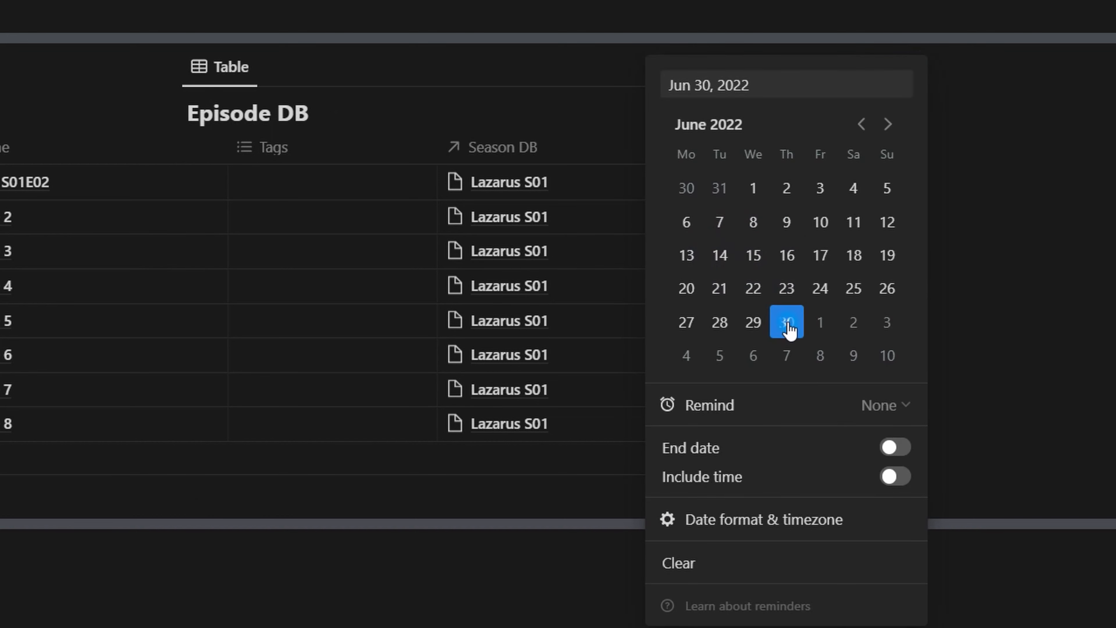
key(Escape)
Set the air date of Episode 4 to July 7, 2022 and of Episode 5 to July 14, 2022.
click(784, 284)
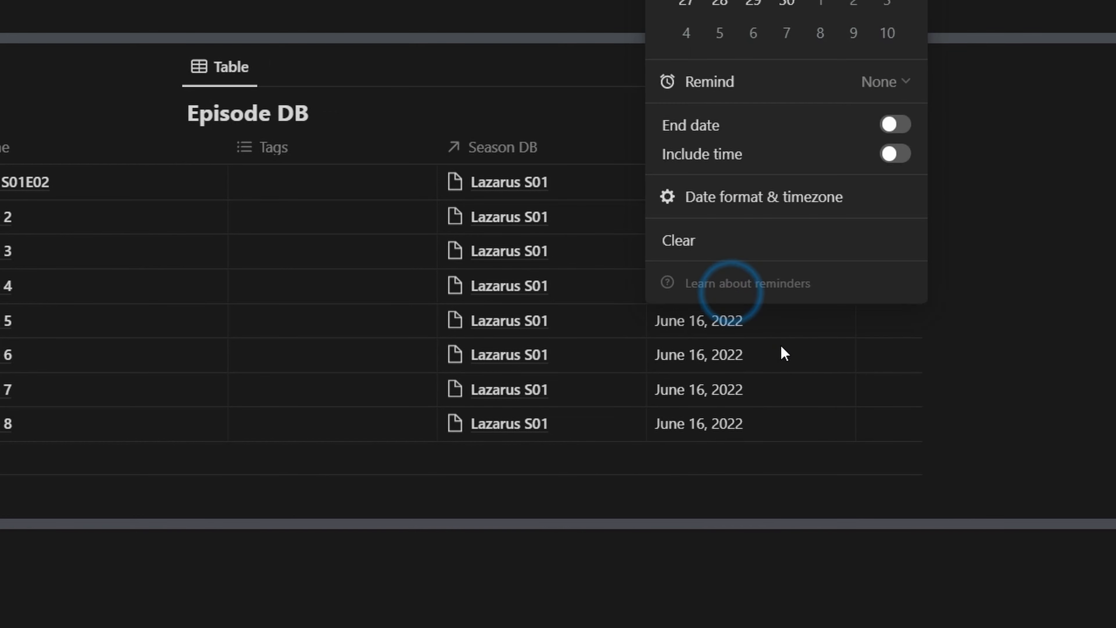
click(788, 33)
key(Escape)
click(719, 317)
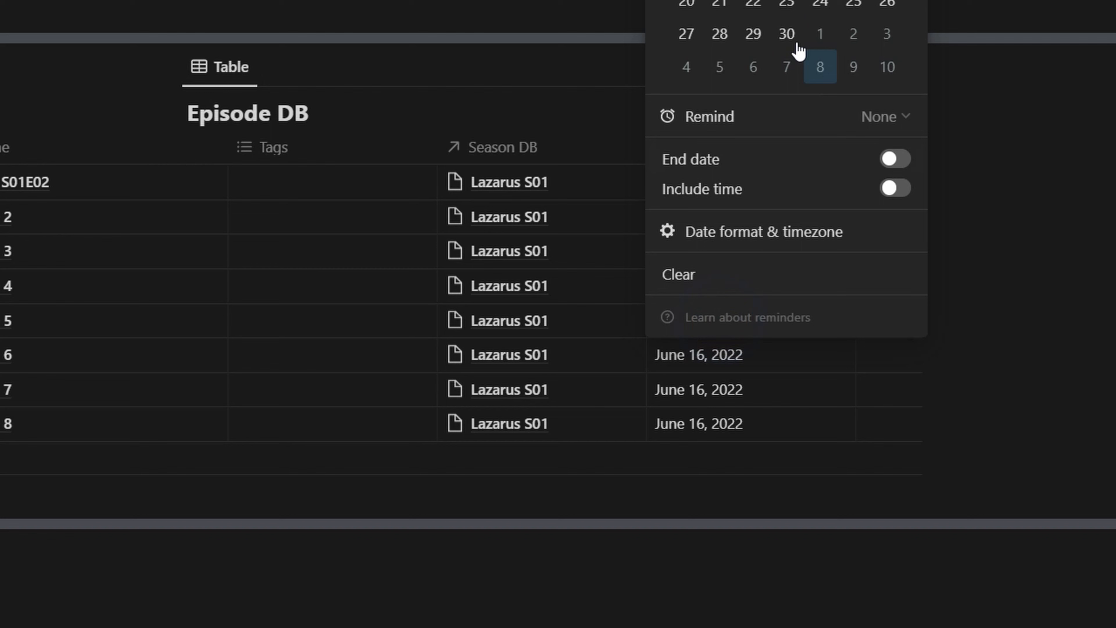
click(894, 0)
click(786, 0)
key(Escape)
Set the air dates of Episodes 6, 7 and 8 to July 21, July 28 and August 4, 2022.
click(719, 357)
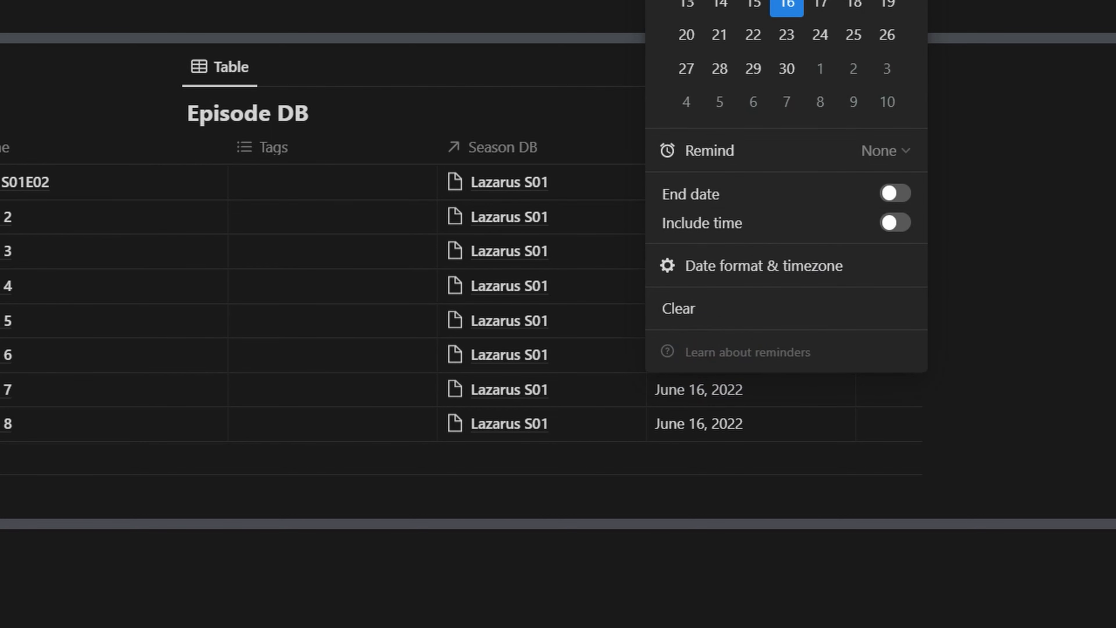
click(894, 0)
click(786, 34)
key(Escape)
click(732, 391)
click(894, 0)
click(789, 115)
key(Escape)
click(751, 426)
click(894, 0)
click(794, 161)
key(Escape)
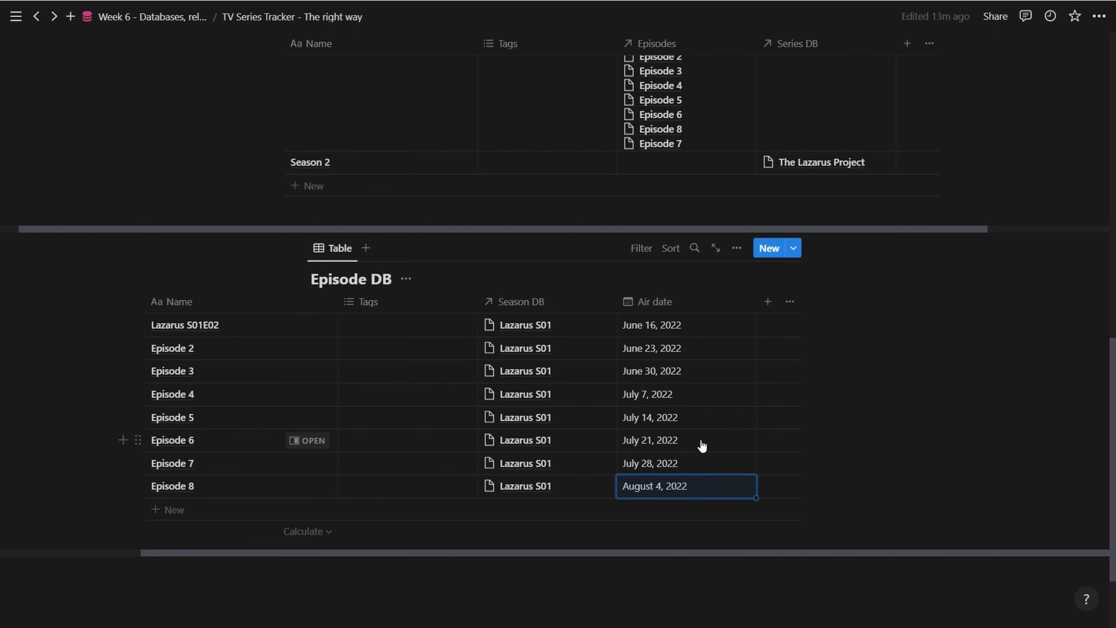
Add a Rollup property to Season DB that uses the Episodes relation and its Air date property.
scroll(701, 445, up, 3)
scroll(664, 453, up, 6)
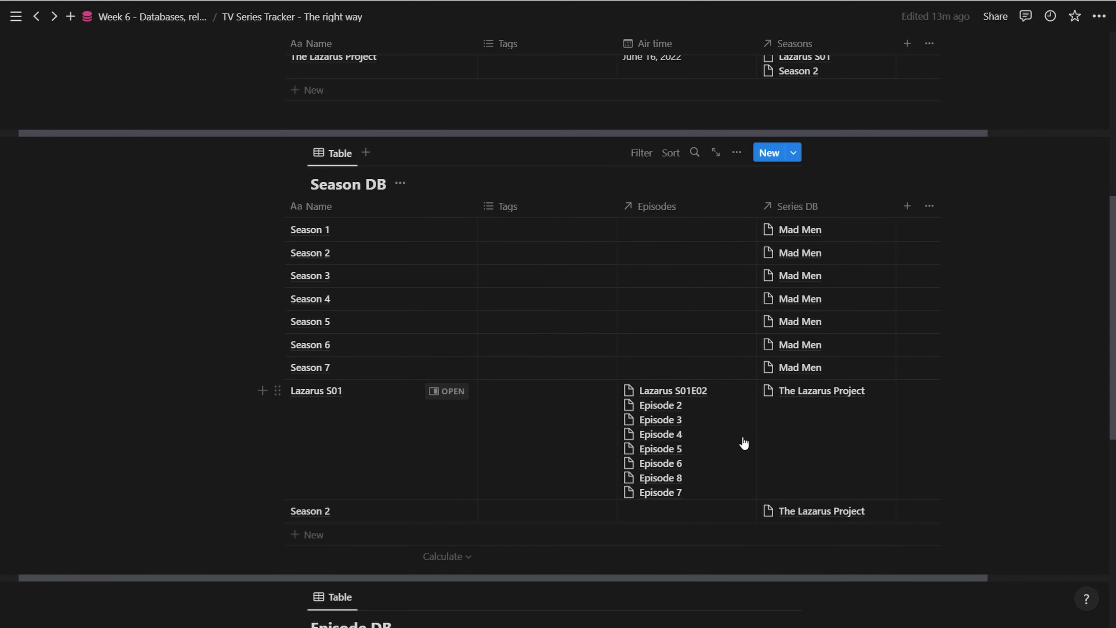
click(907, 206)
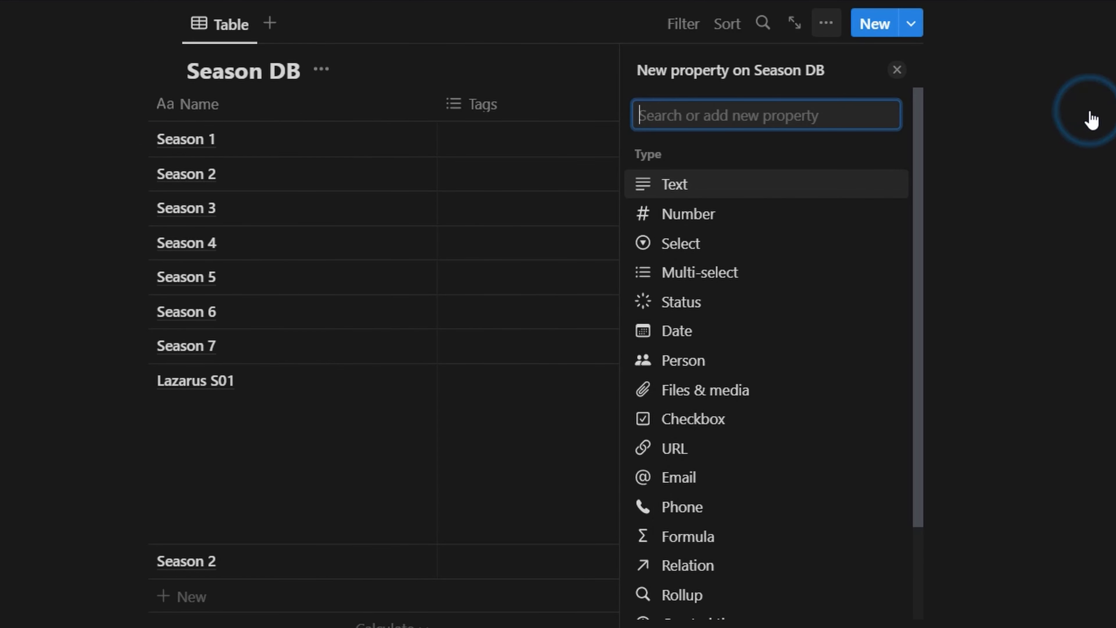
text(roll)
key(Return)
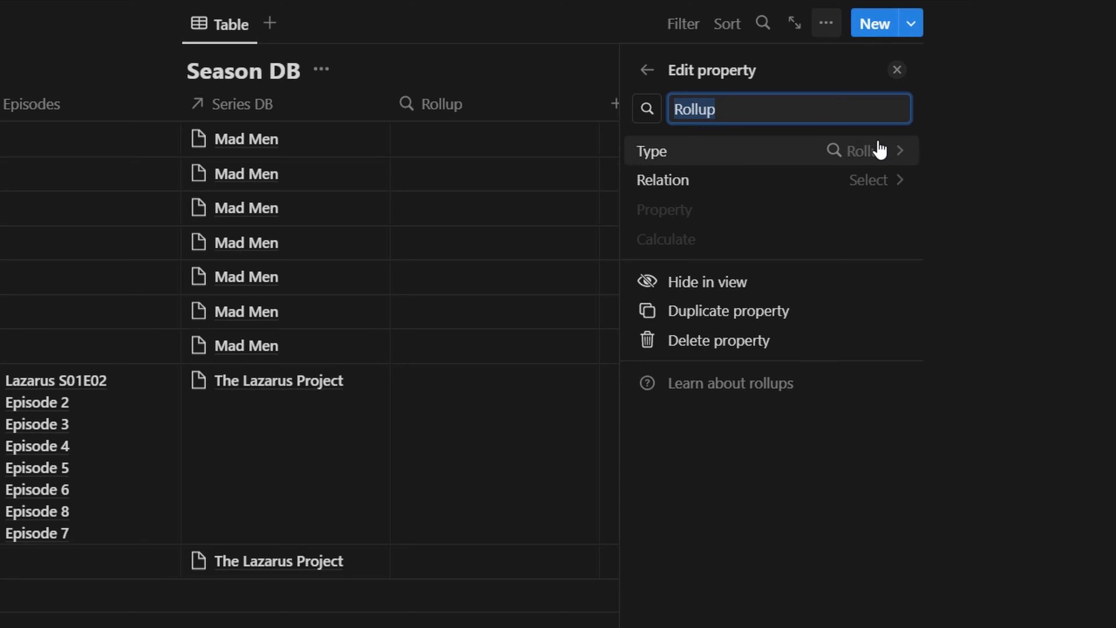
click(877, 190)
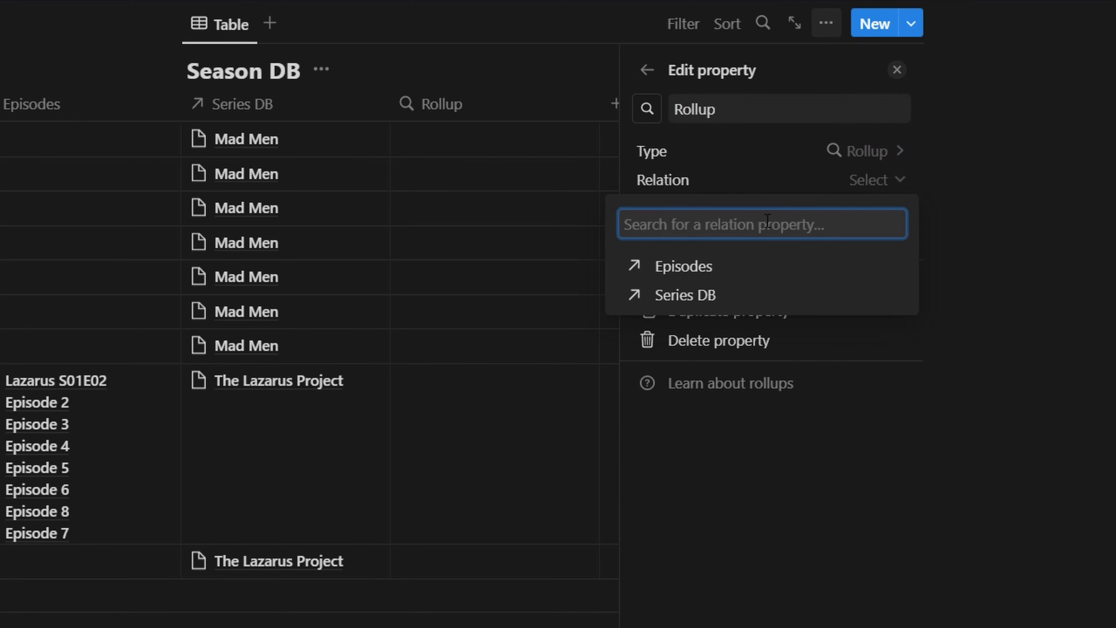
click(675, 279)
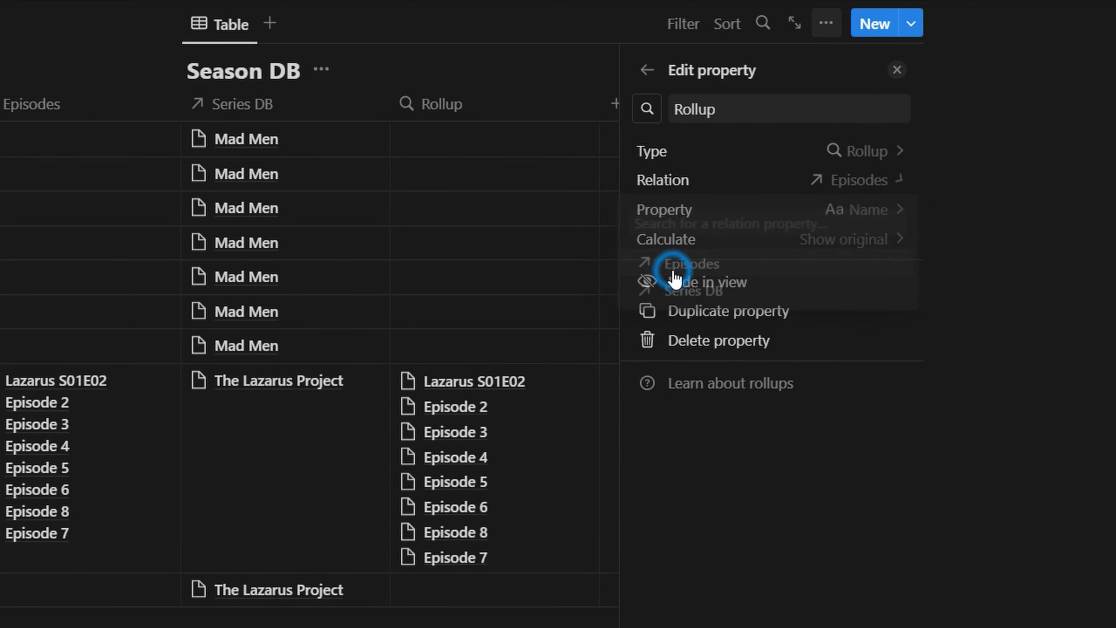
click(879, 210)
click(734, 329)
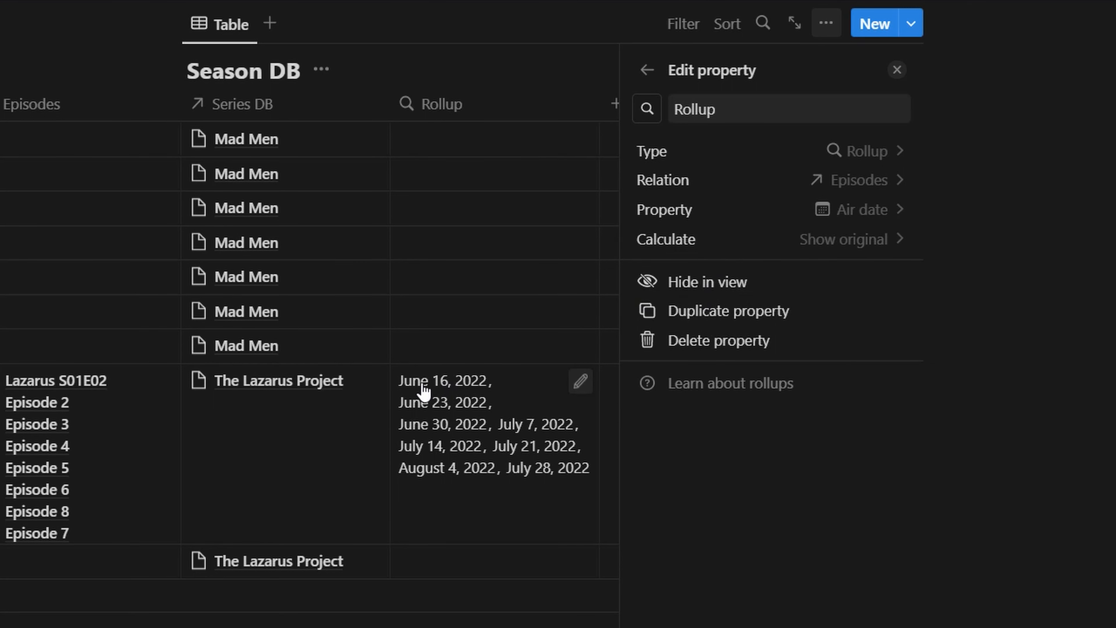
Set the new rollup in Season DB to calculate the Date range.
click(849, 241)
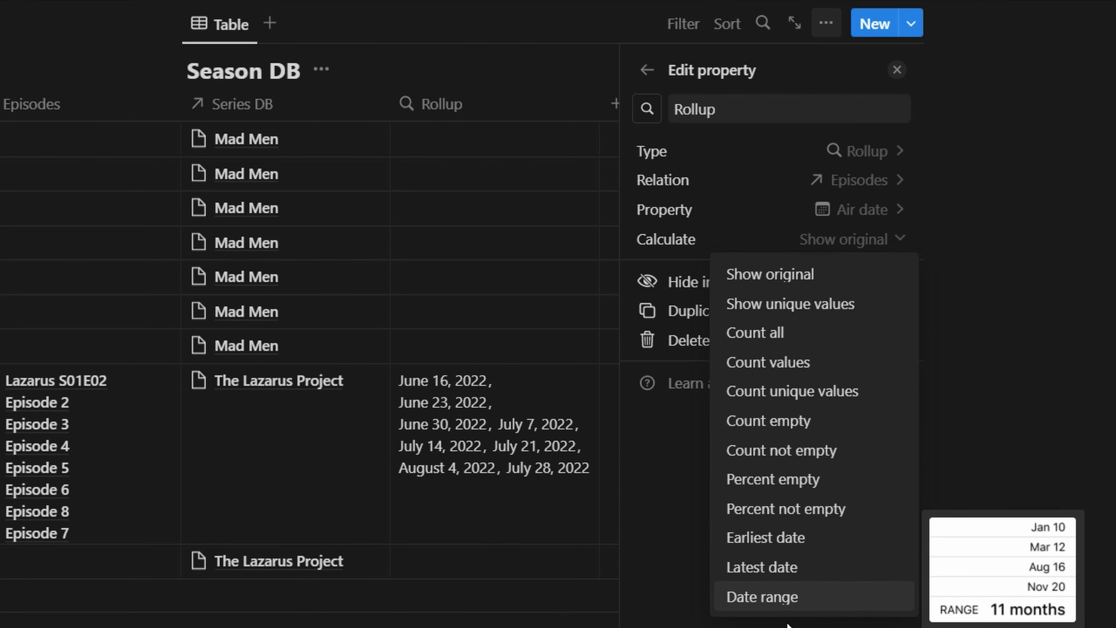
click(776, 608)
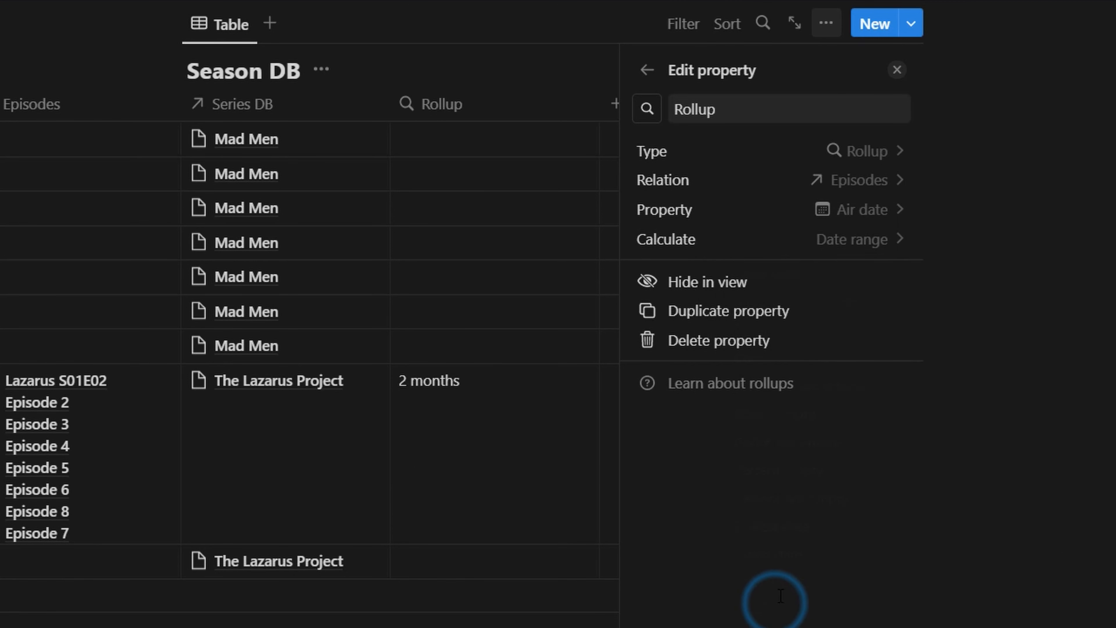
click(455, 394)
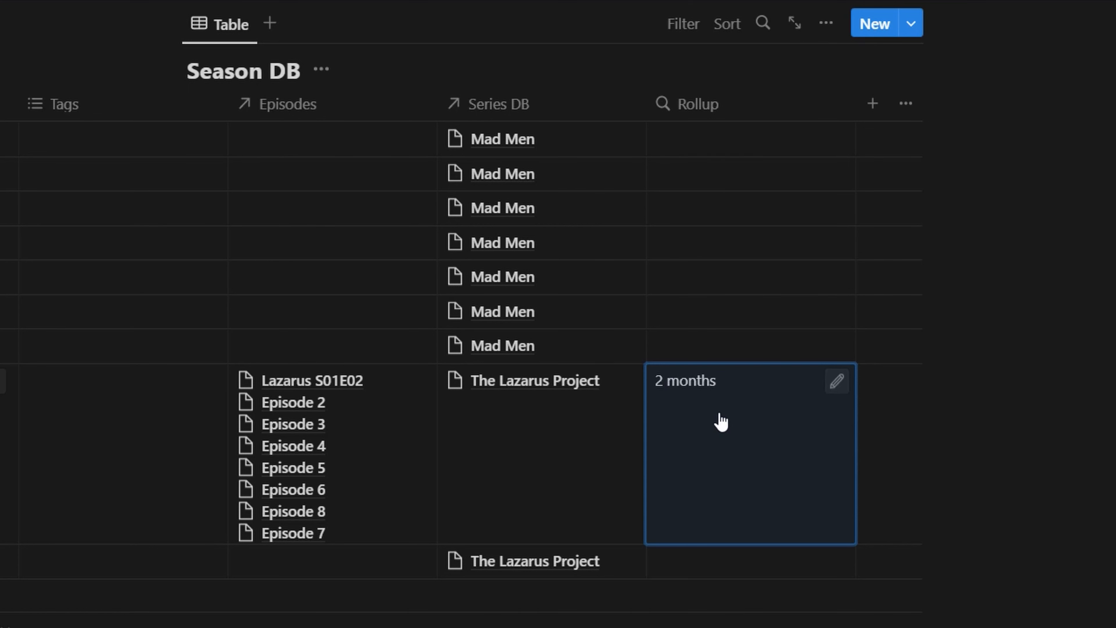
Set the calculation of the Season DB rollup to Earliest date.
click(832, 387)
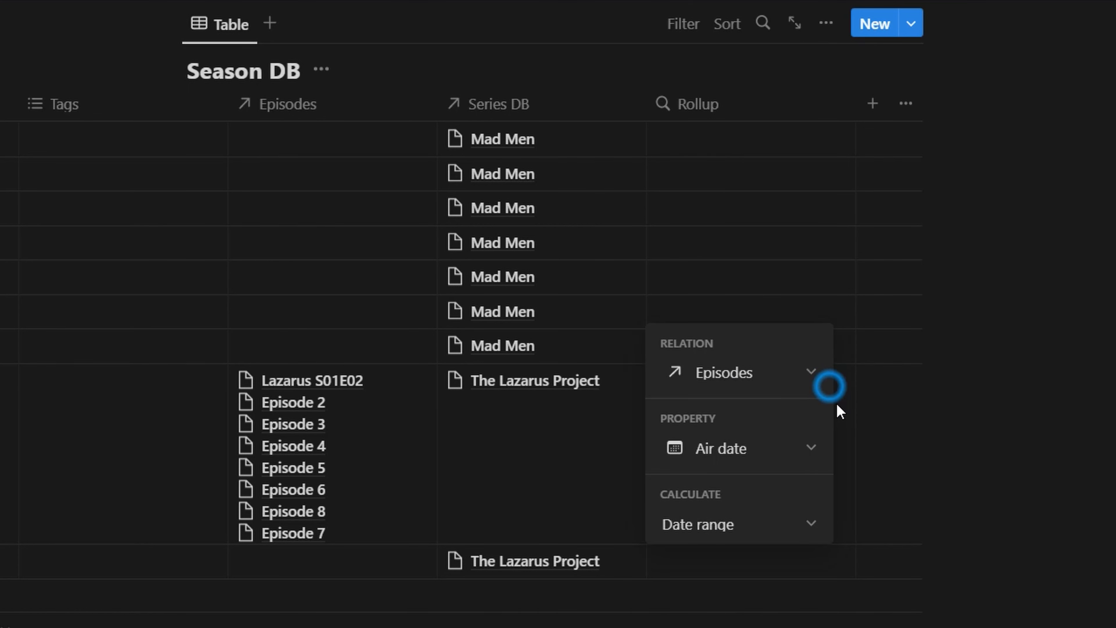
click(761, 530)
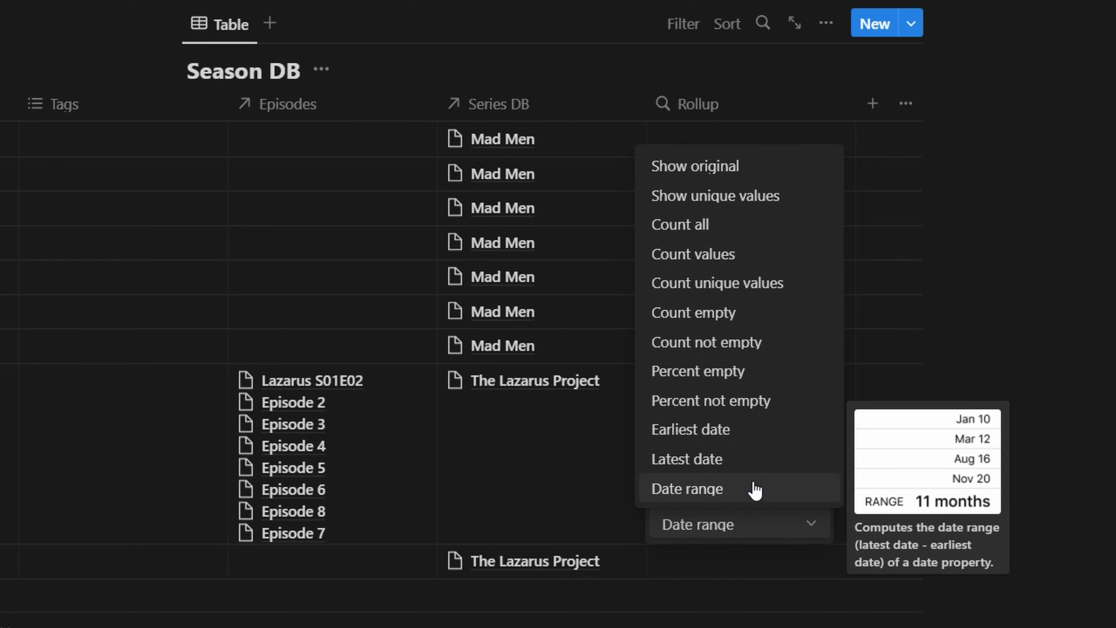
click(752, 431)
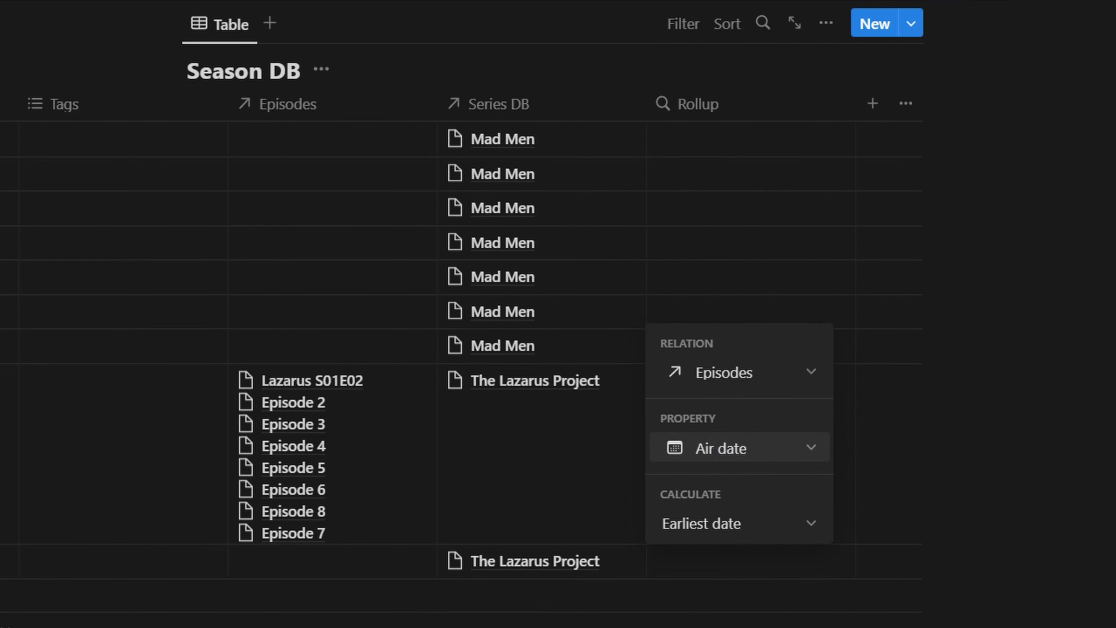
key(Escape)
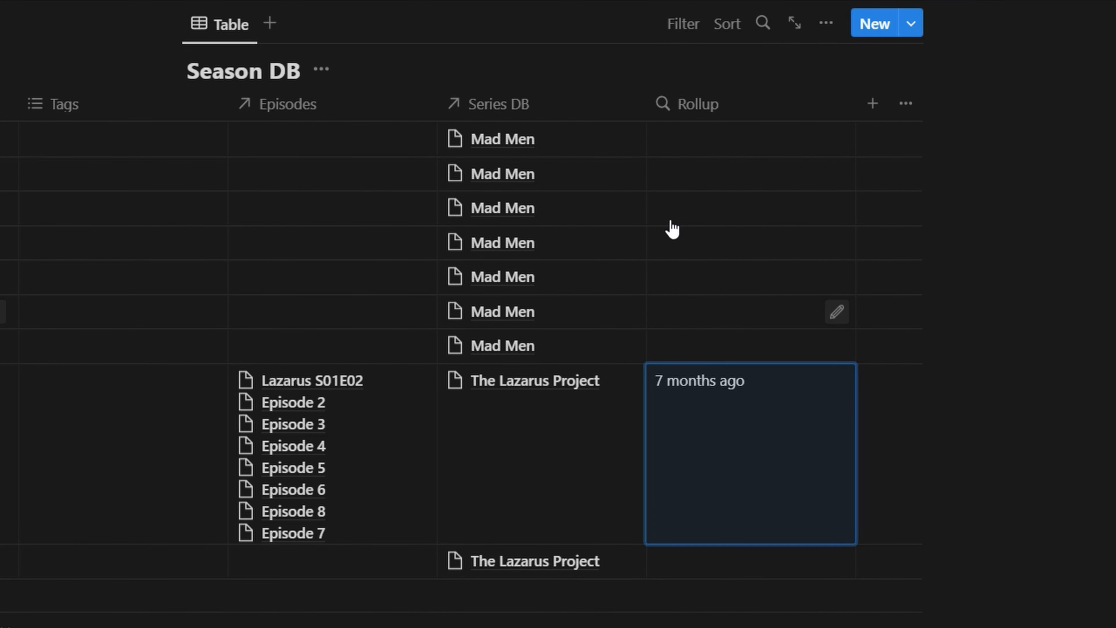
Rename the rollup property in Season DB to First air date.
click(685, 108)
text(First air)
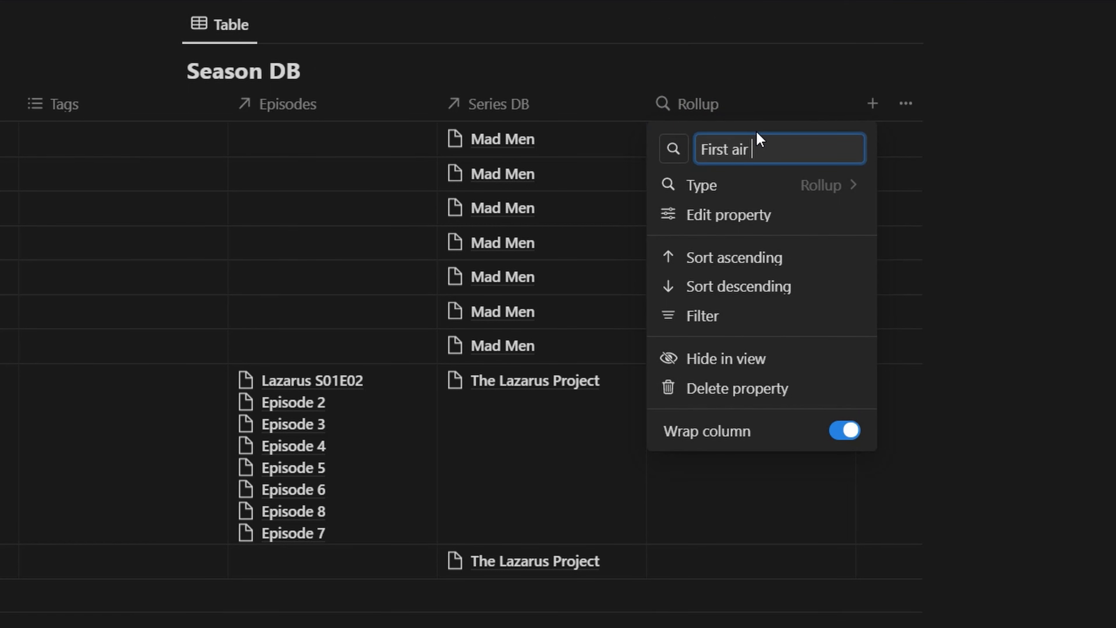
text( date)
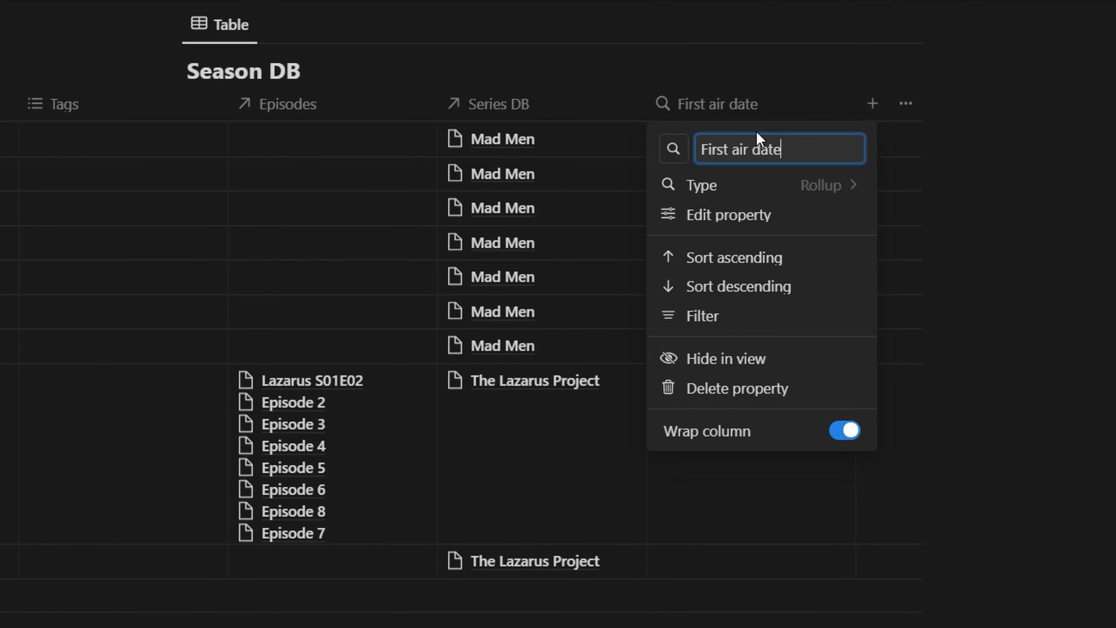
click(1059, 199)
Add a second Rollup property to Season DB that shows the Latest date of the Air date from the Episodes relation.
click(873, 105)
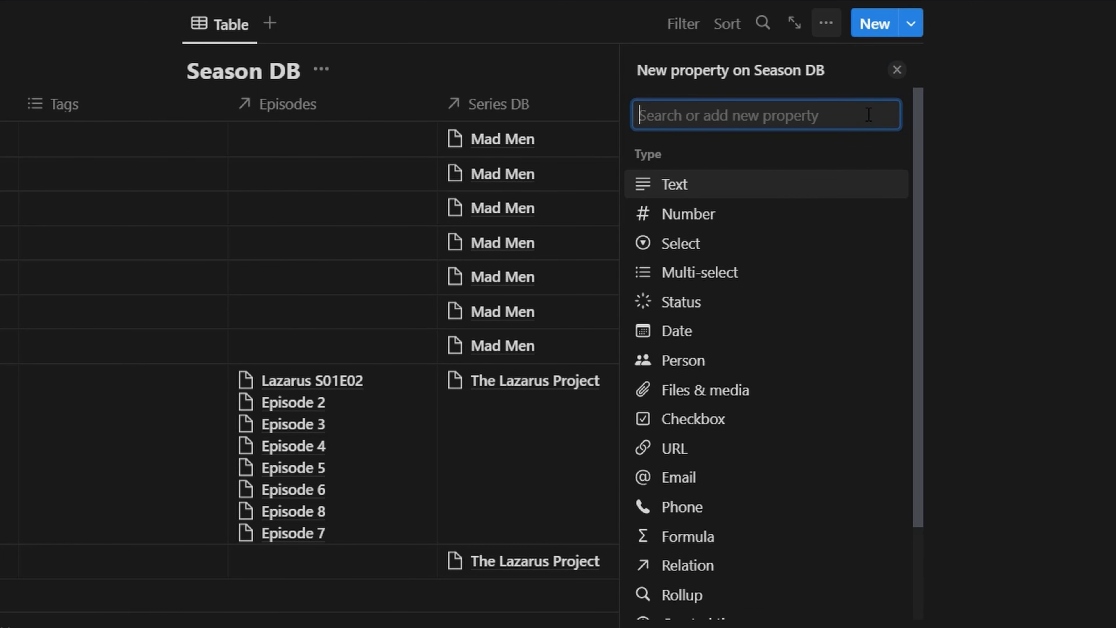
text(roll)
key(Return)
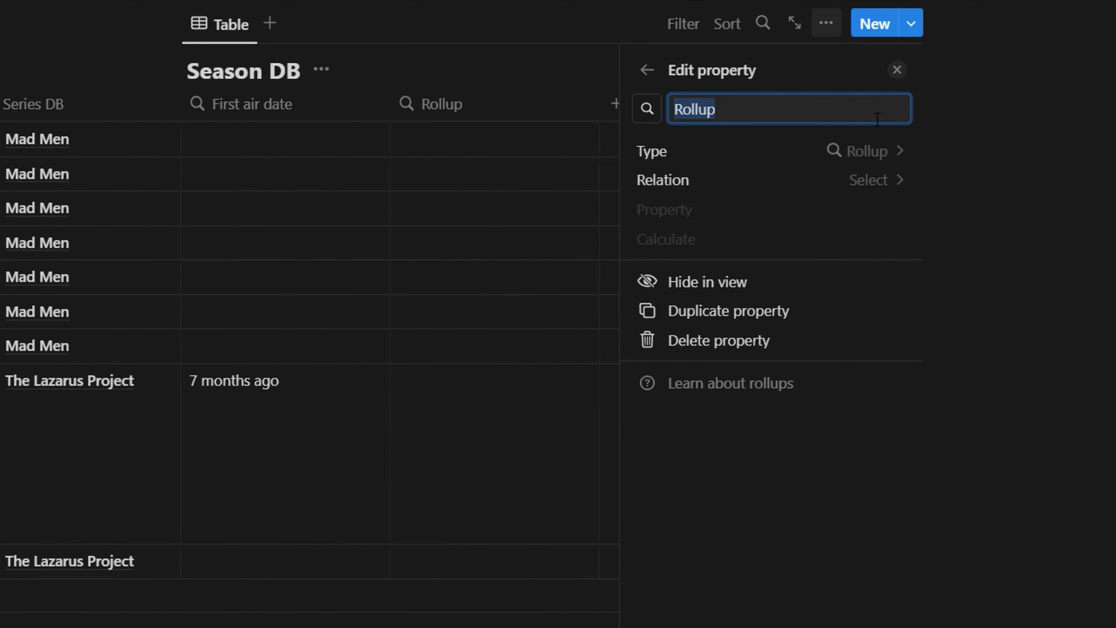
click(875, 181)
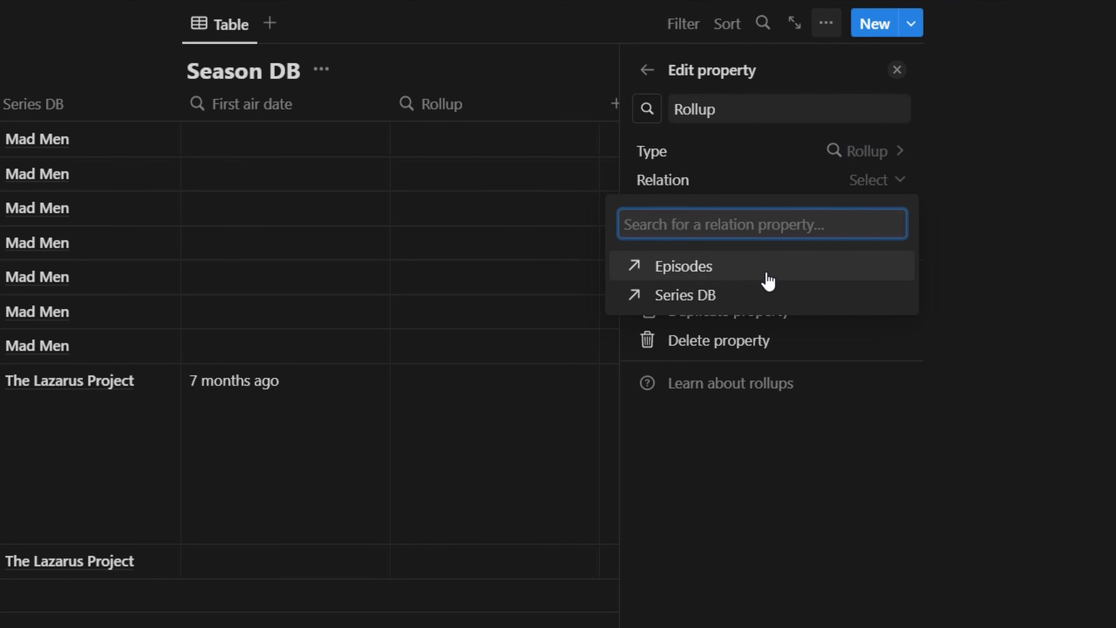
click(747, 269)
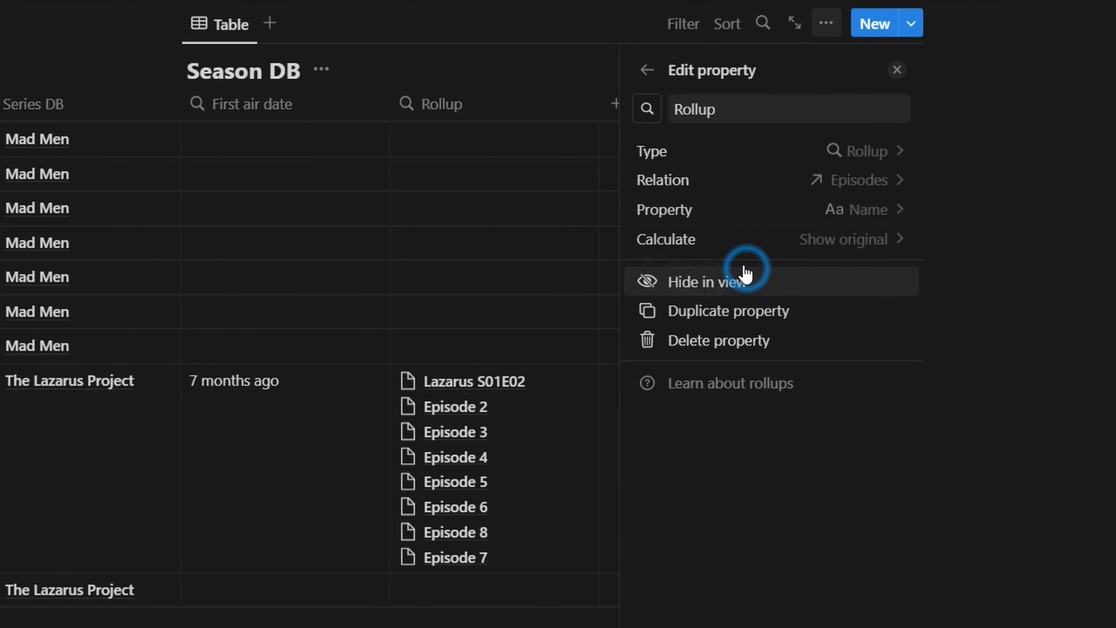
click(888, 215)
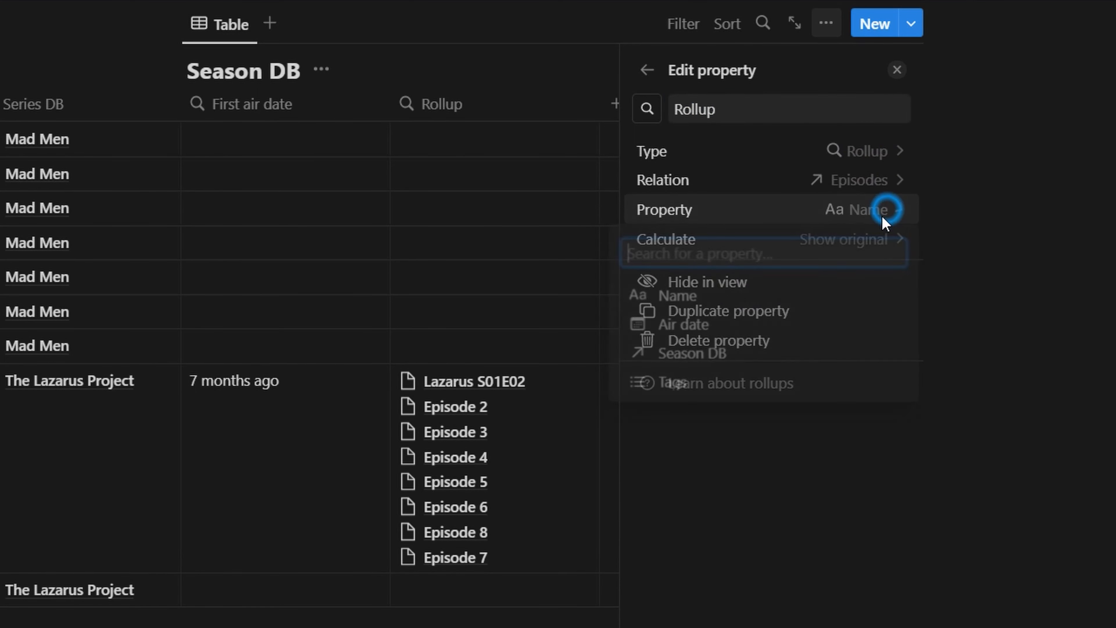
click(734, 332)
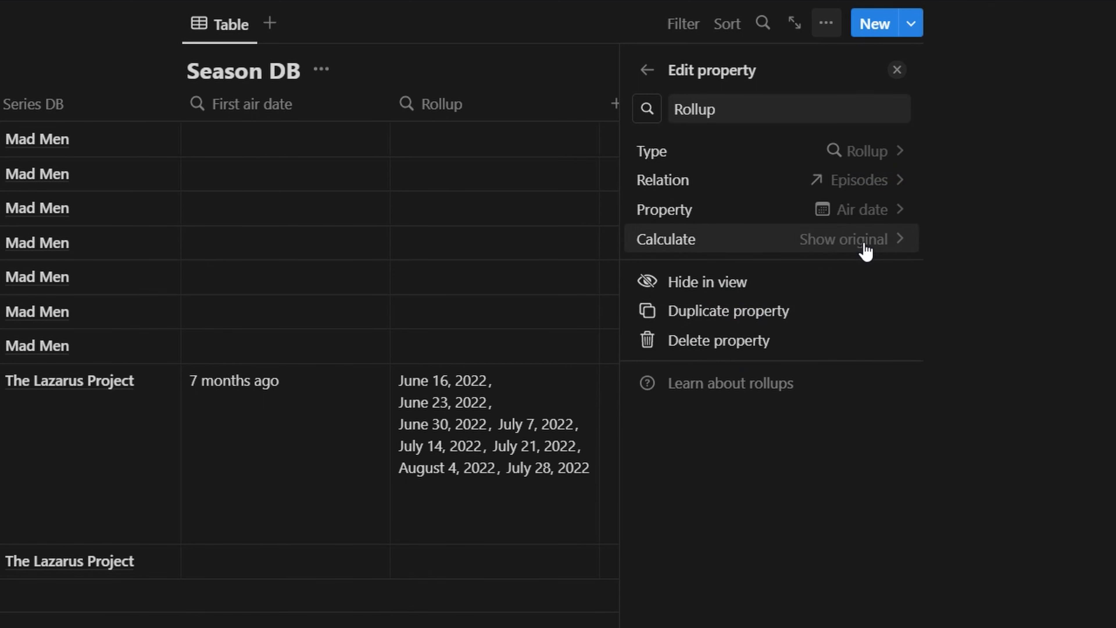
click(863, 243)
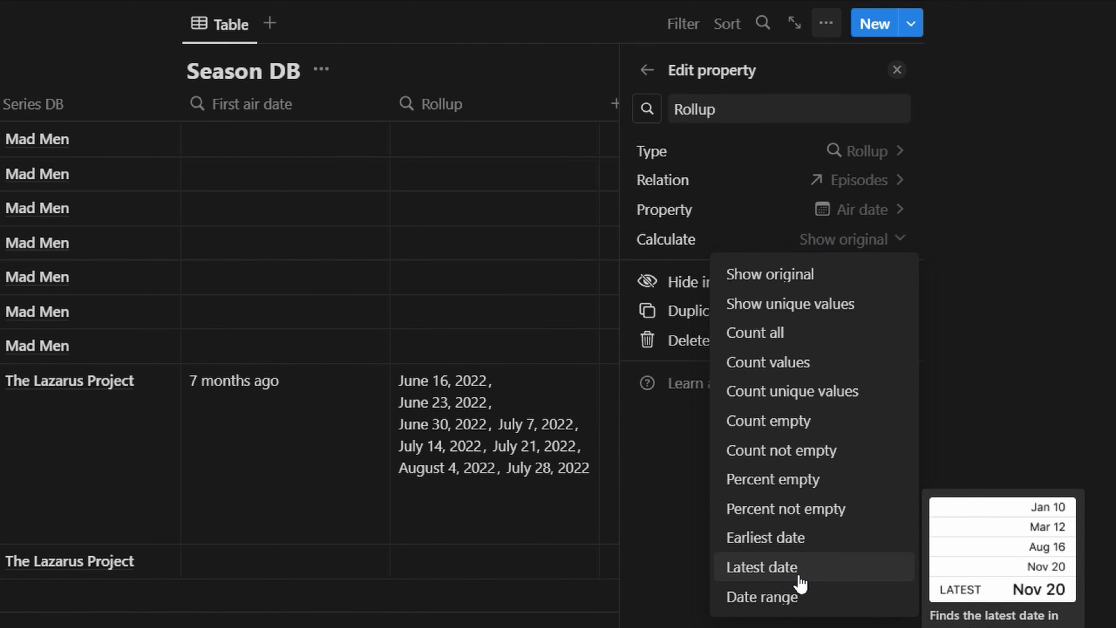
click(800, 581)
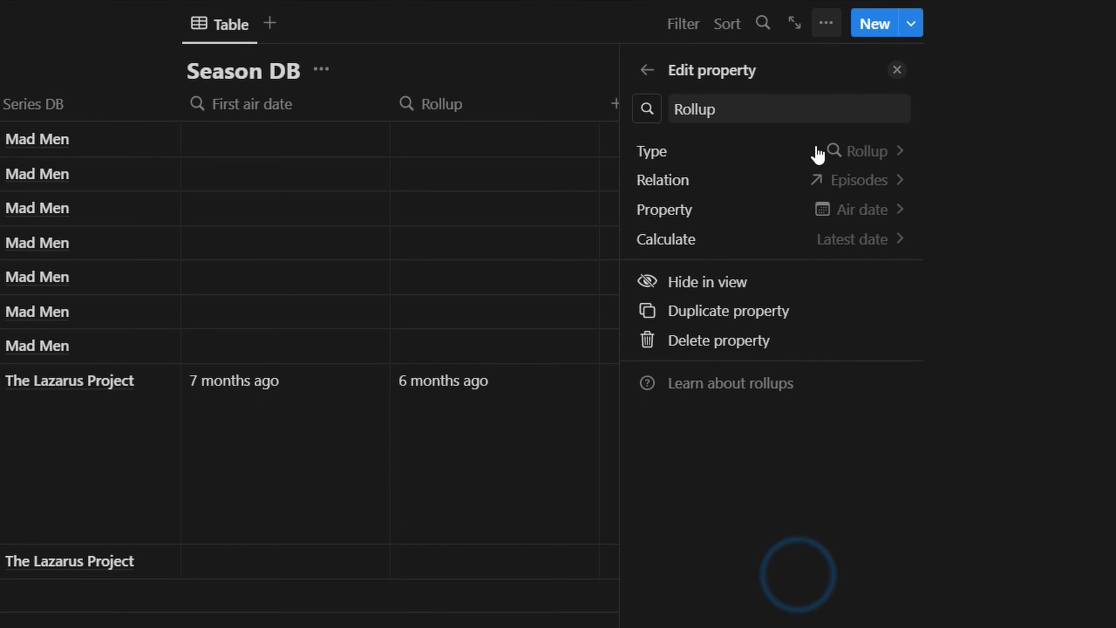
Rename the second rollup property in Season DB to Last air date.
click(759, 107)
key(Escape)
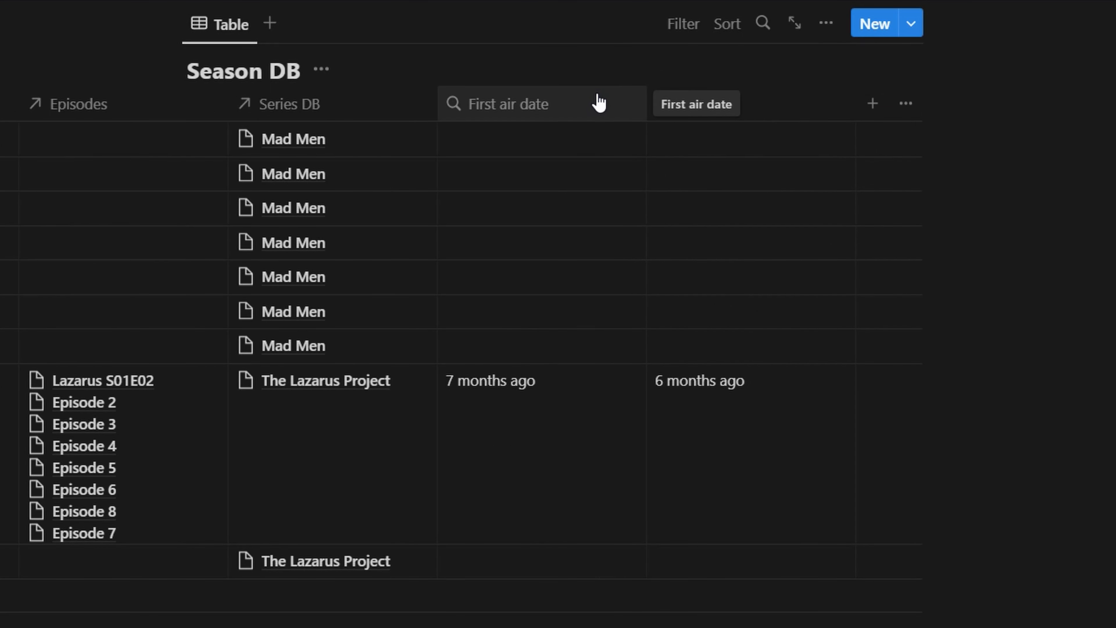
click(716, 106)
key(ctrl+a)
text(Last air date)
click(933, 323)
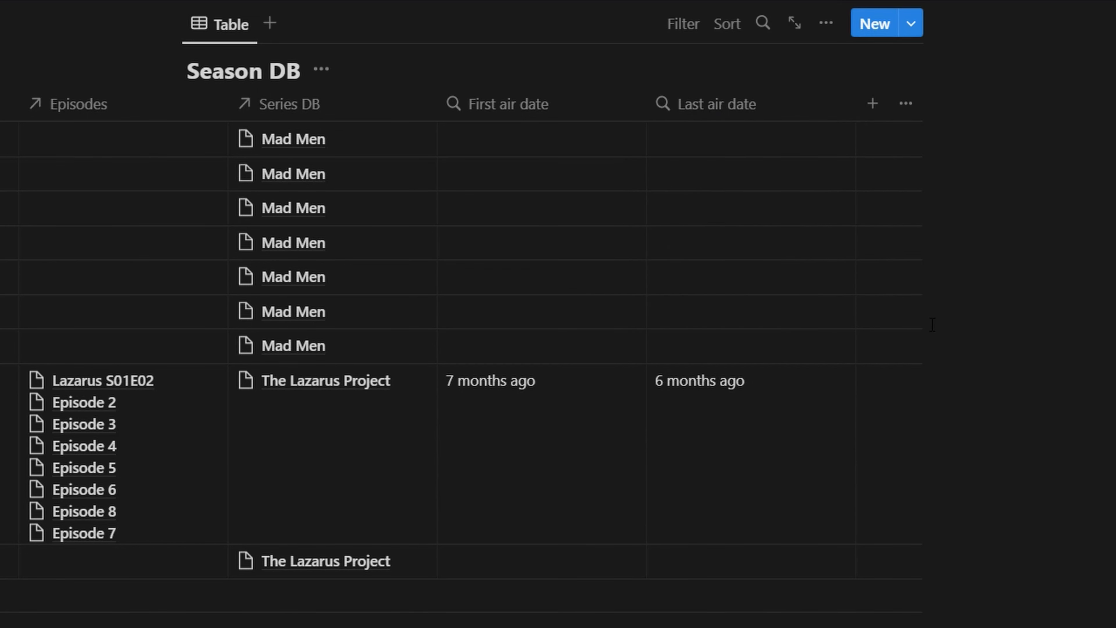
Review the relation, property and calculation settings of the First air date rollup for the first Lazarus Project season.
drag(638, 394, 694, 395)
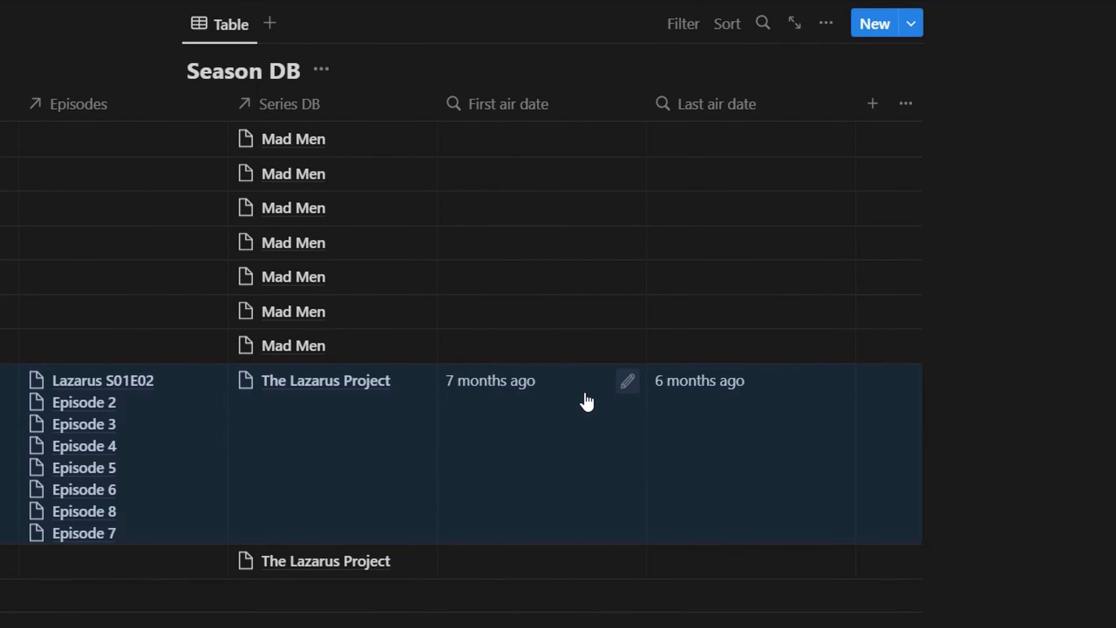
click(626, 389)
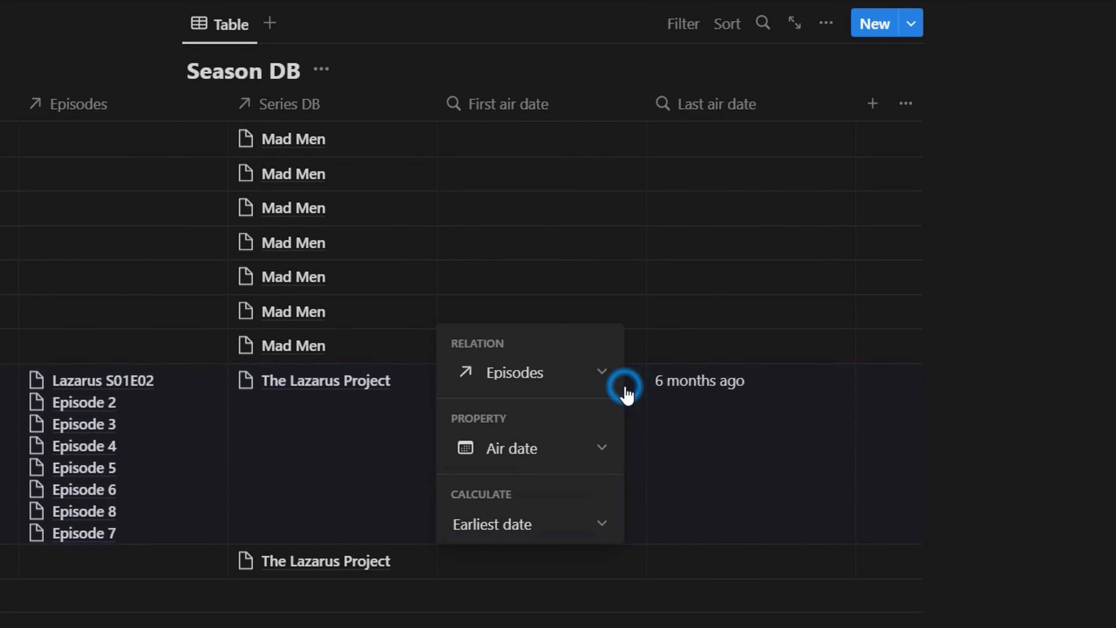
click(561, 447)
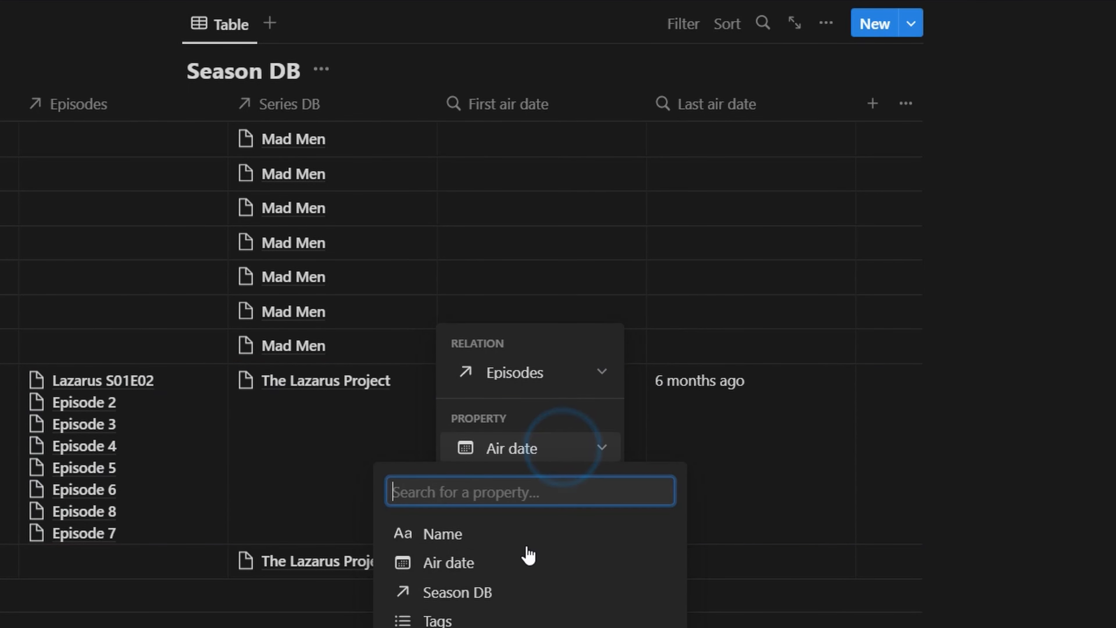
click(554, 453)
click(553, 523)
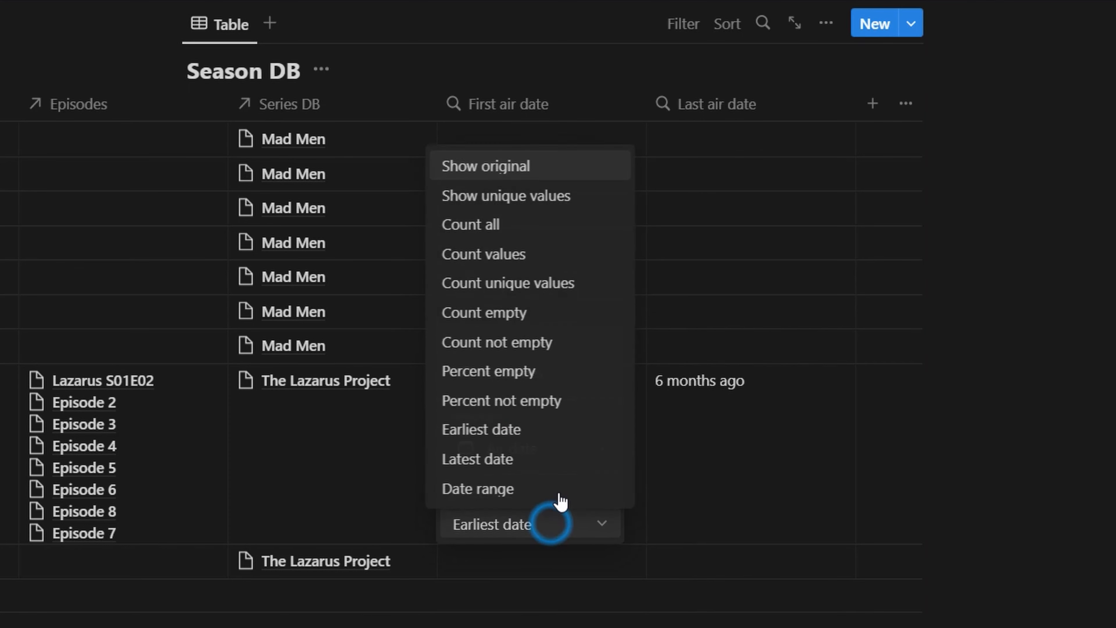
click(1112, 508)
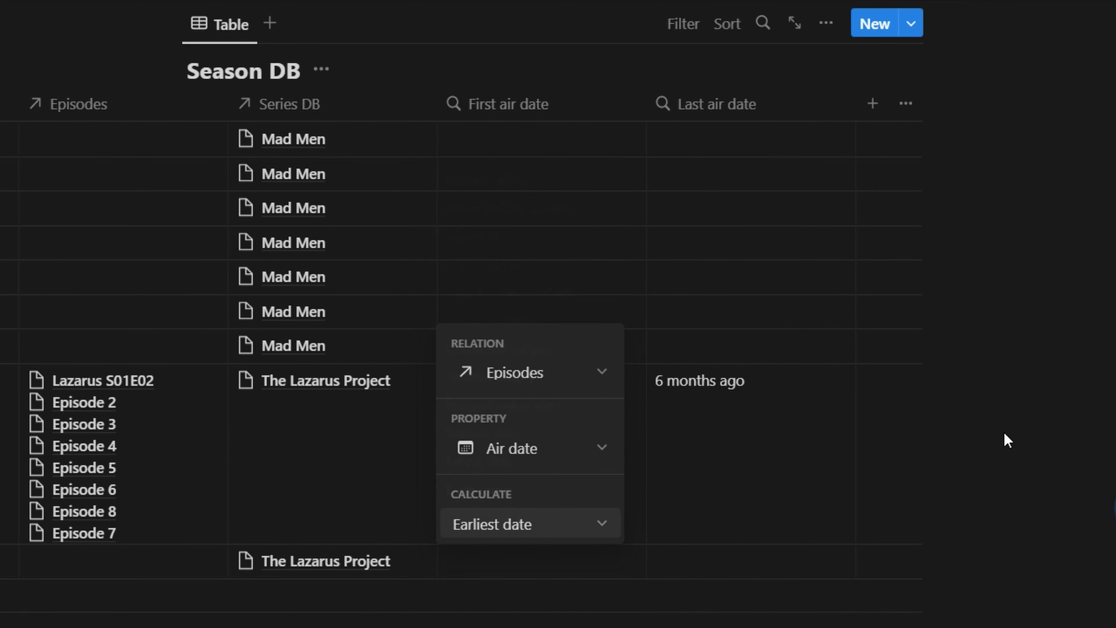
click(1041, 465)
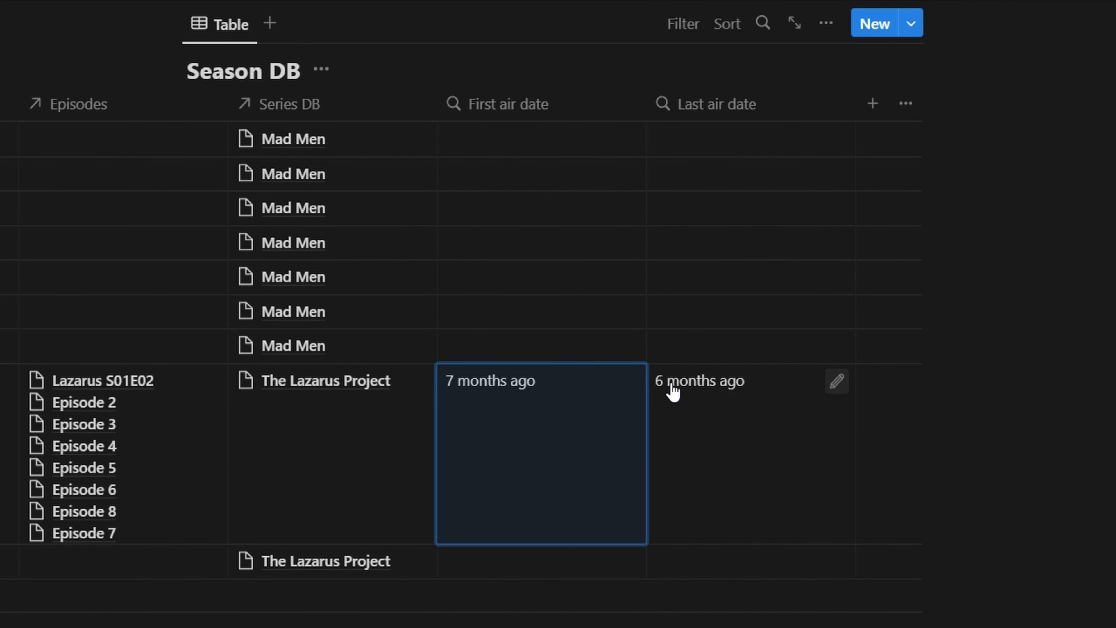
Narrow the First air date and Last air date columns in Season DB.
drag(646, 105, 600, 112)
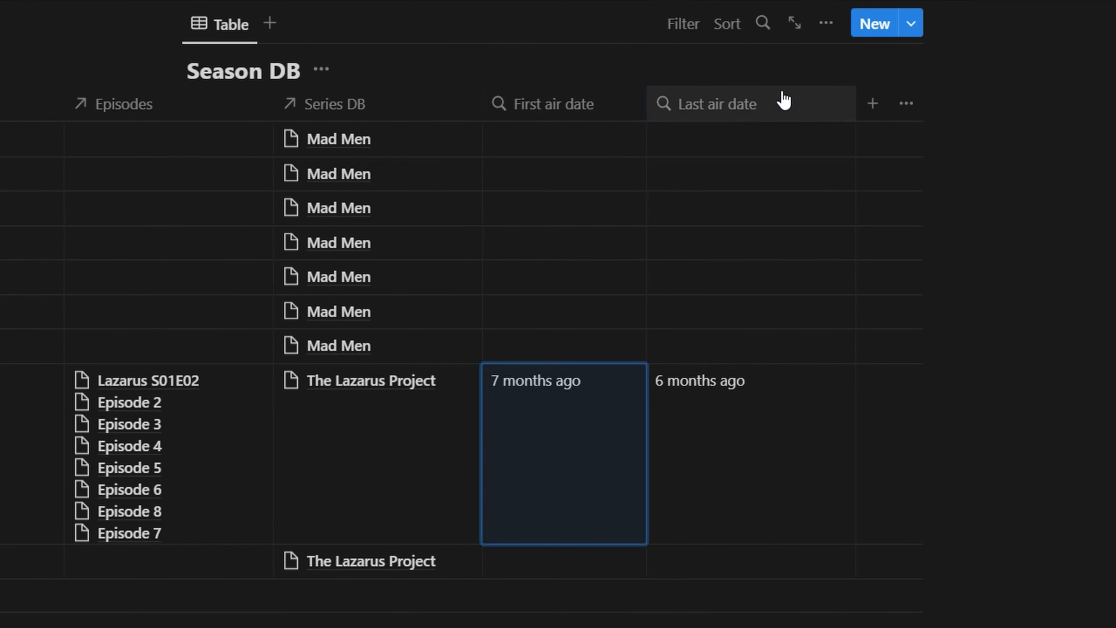
click(855, 117)
drag(837, 125, 805, 122)
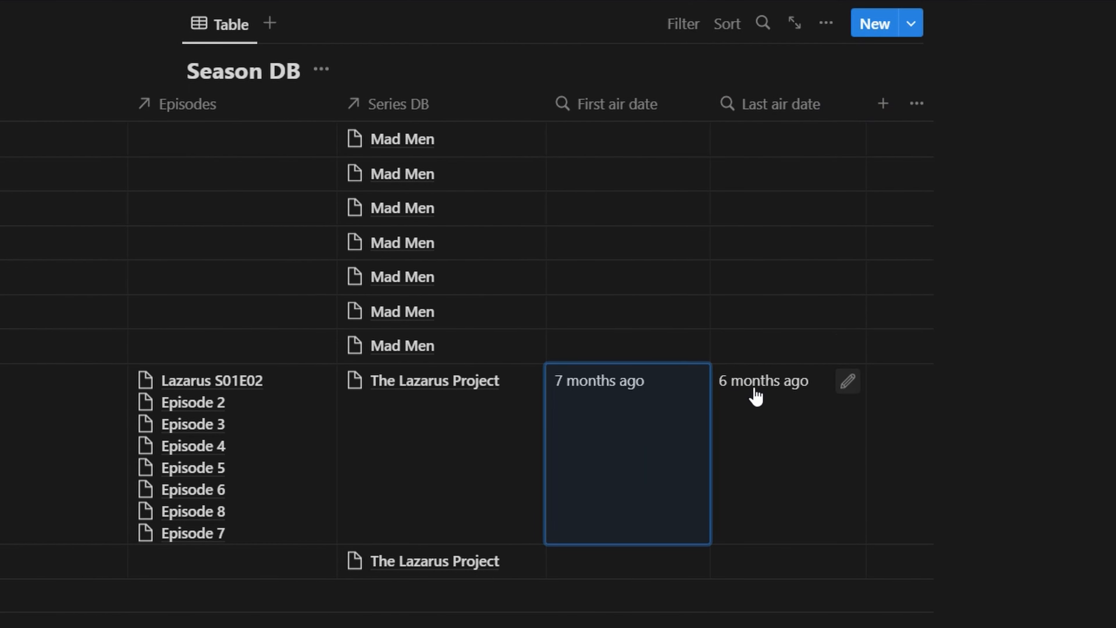
Add a Formula property named Air dates to Season DB.
scroll(824, 415, down, 2)
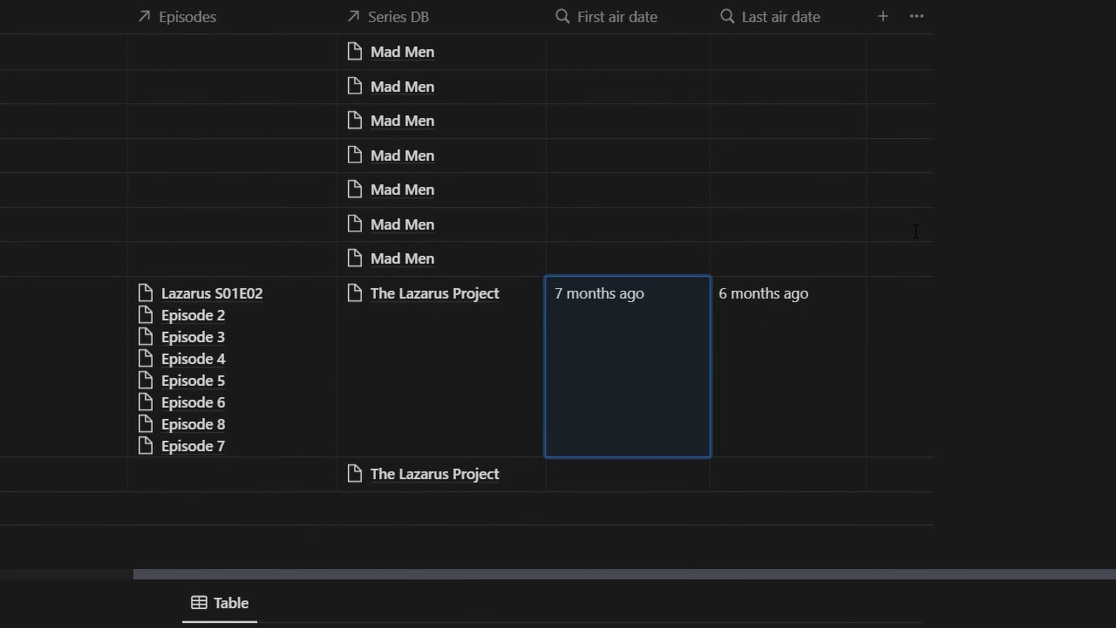
click(880, 26)
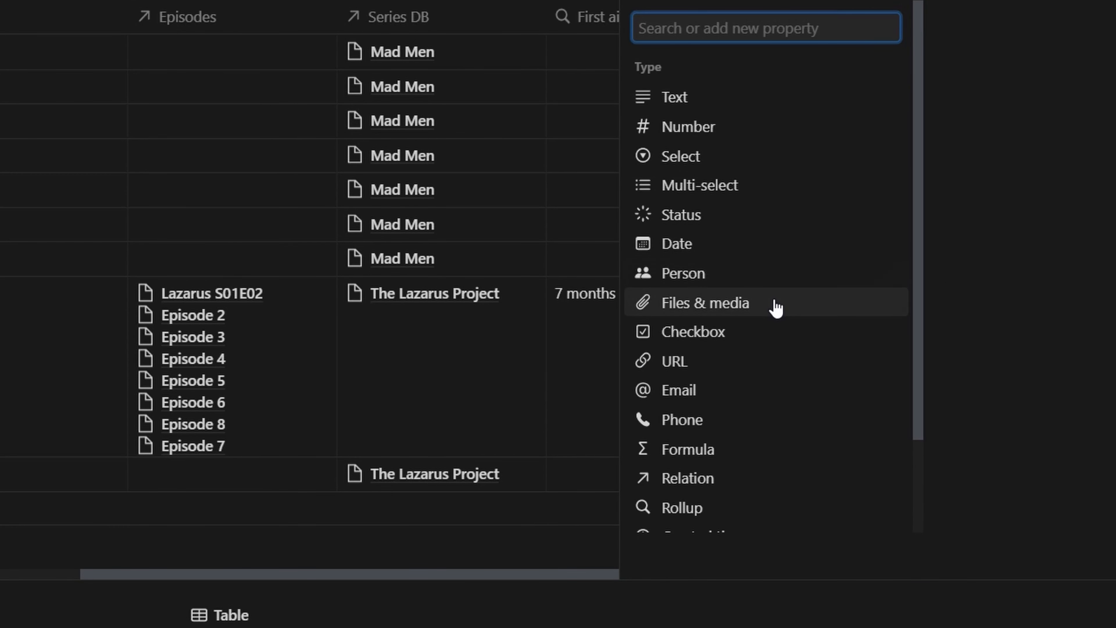
text(formu)
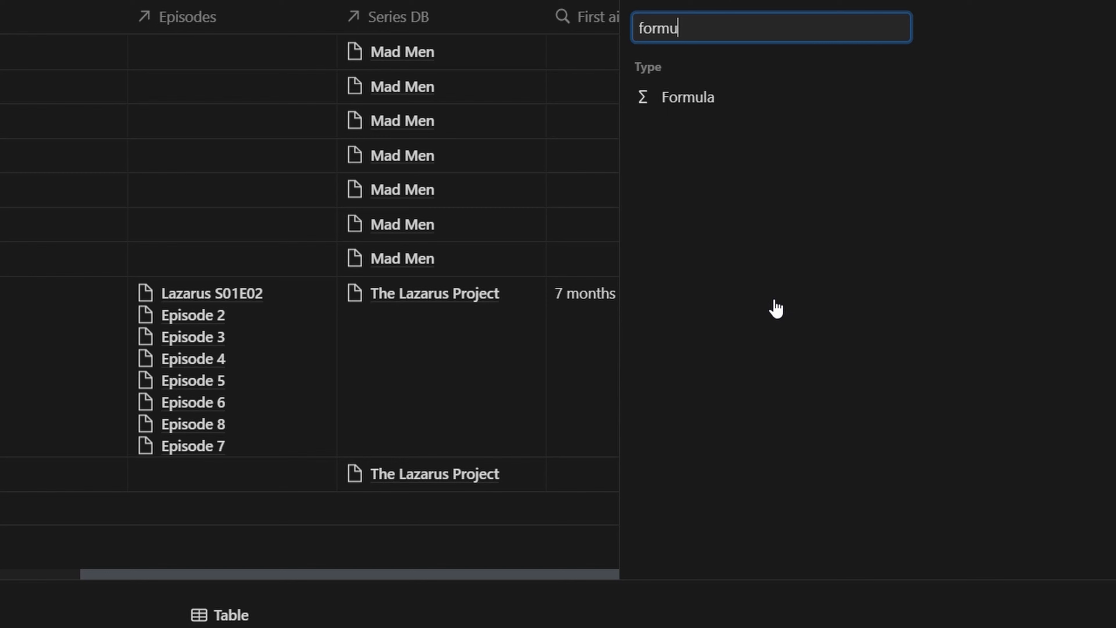
click(729, 95)
text(Ai)
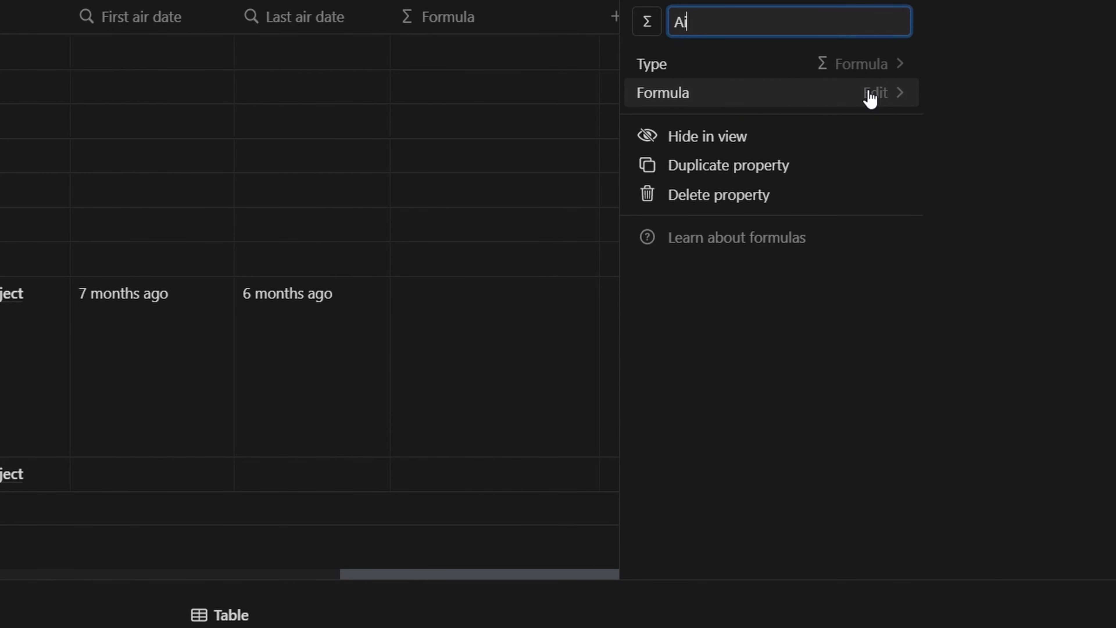
text(r dates)
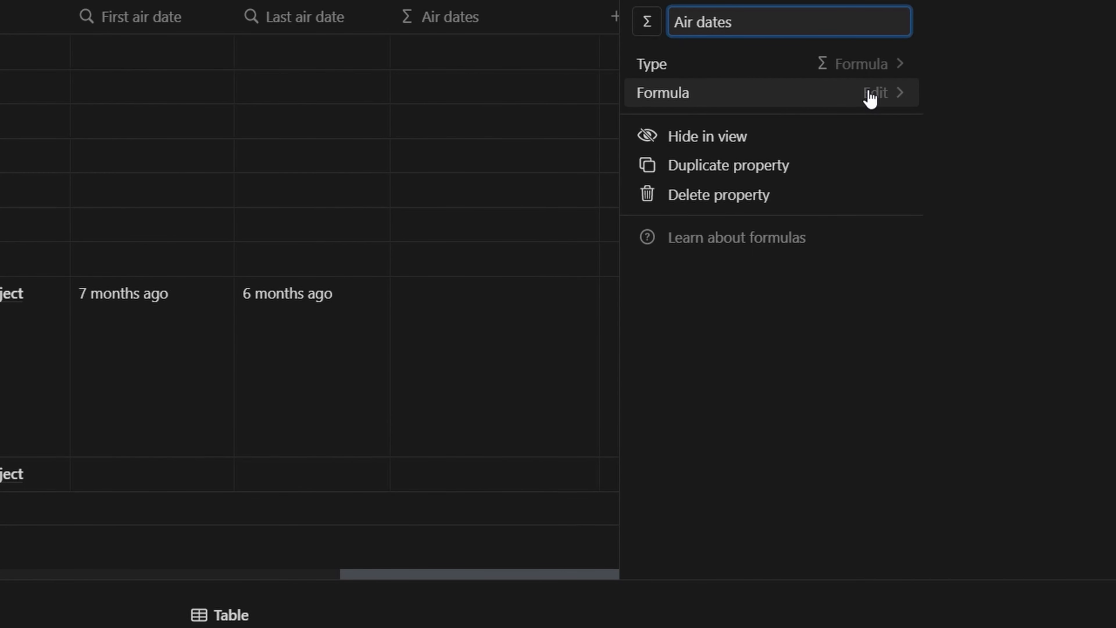
Set the Air dates formula to prop("First air date").
click(882, 95)
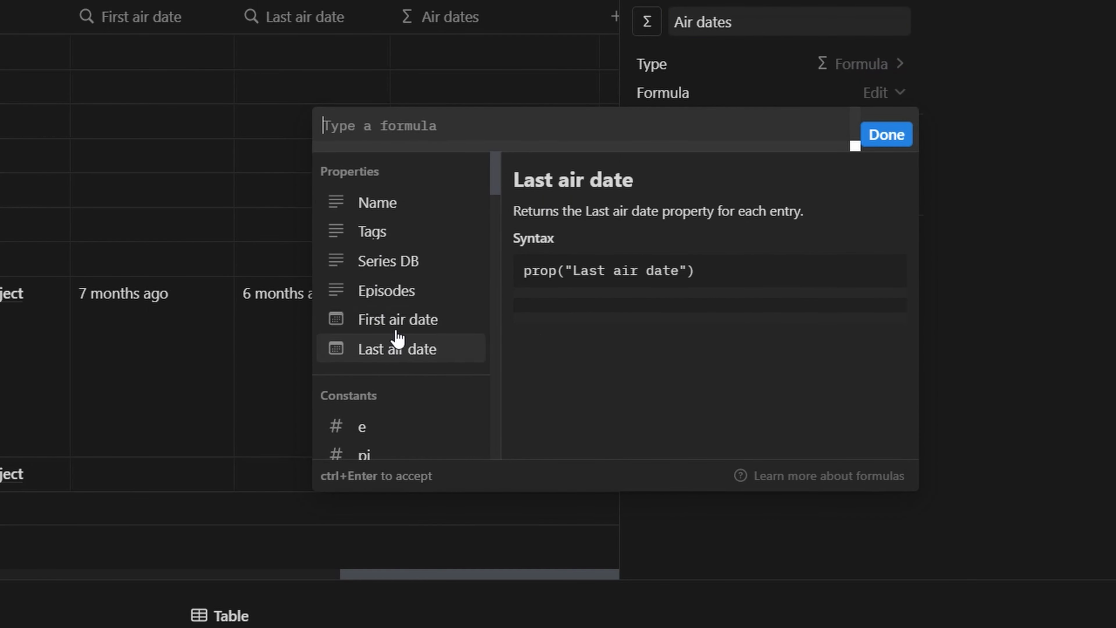
click(399, 328)
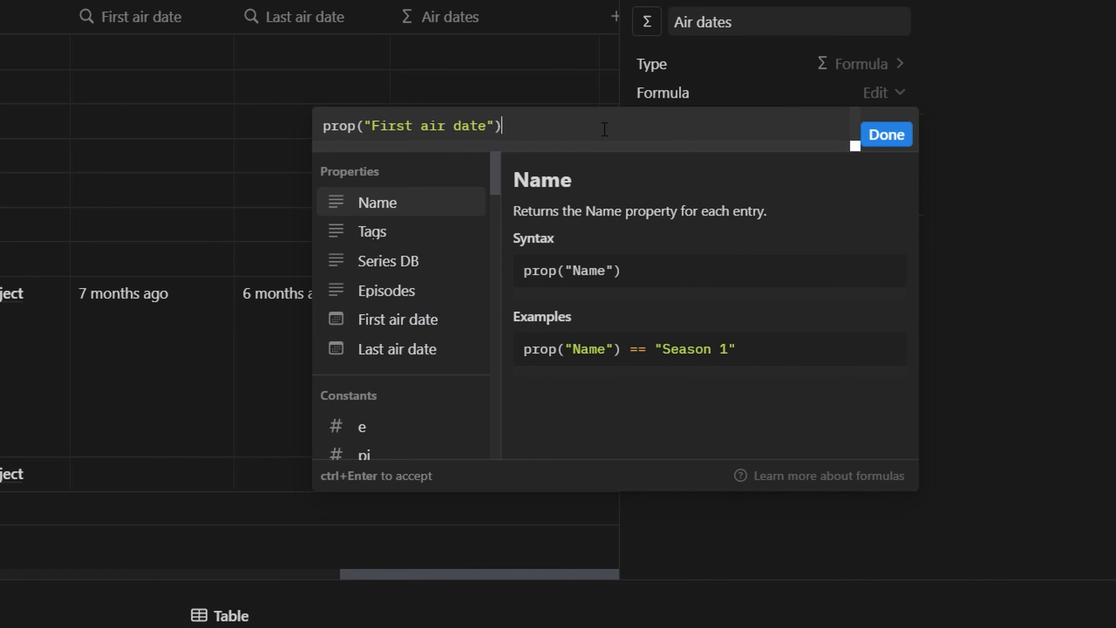
click(898, 134)
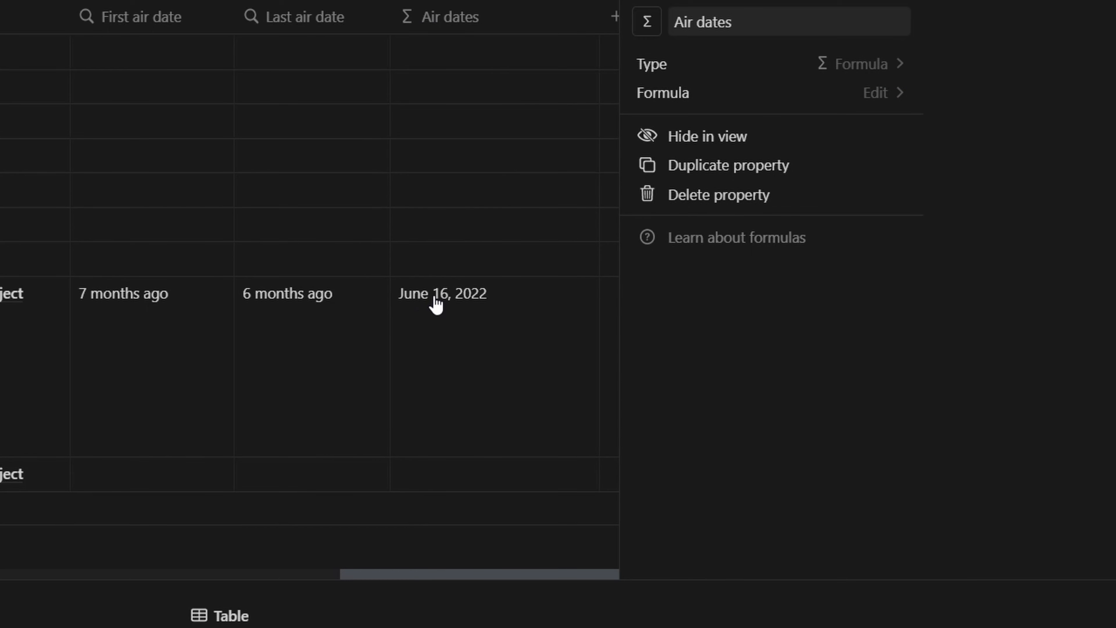
click(887, 94)
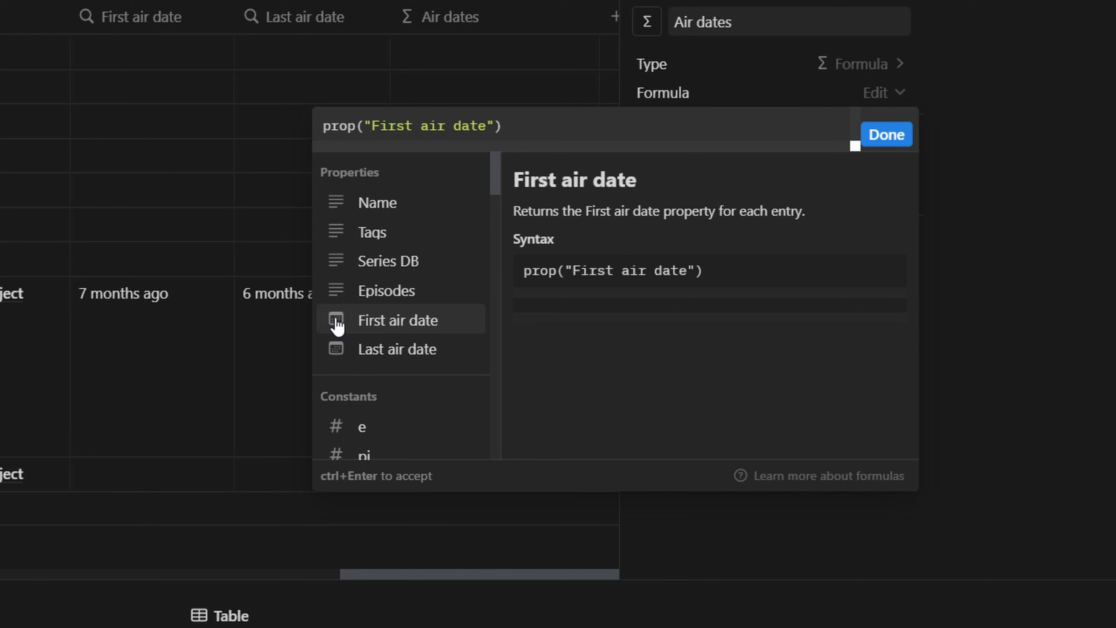
key(Escape)
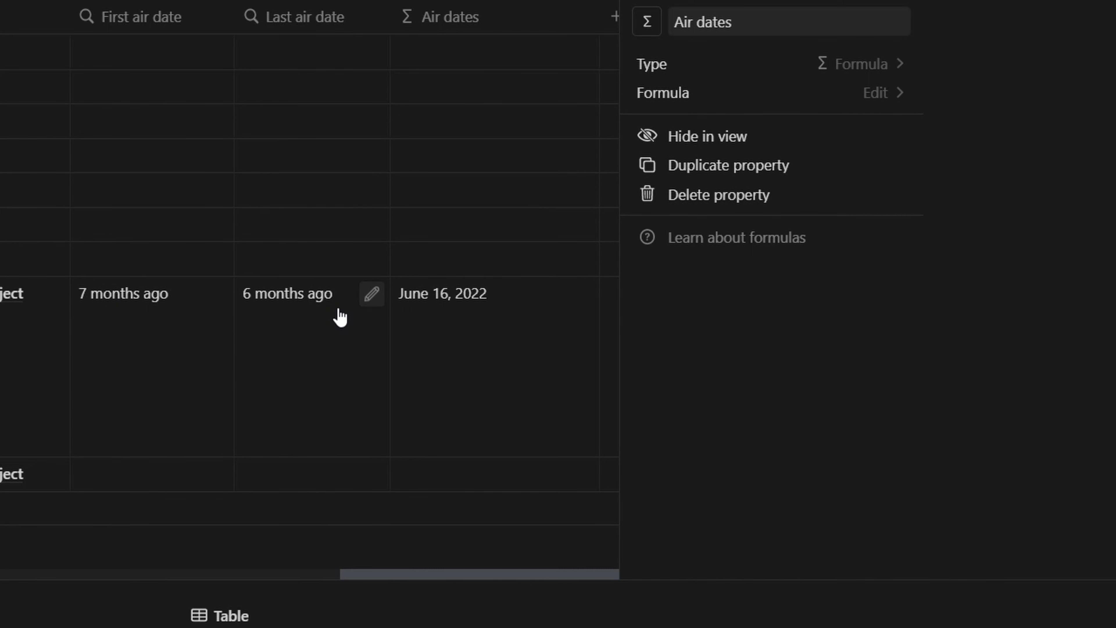
Insert the formatDate function with the format "YYYY-MM-DD" in front of the First air date property in the Air dates formula.
click(886, 98)
click(509, 127)
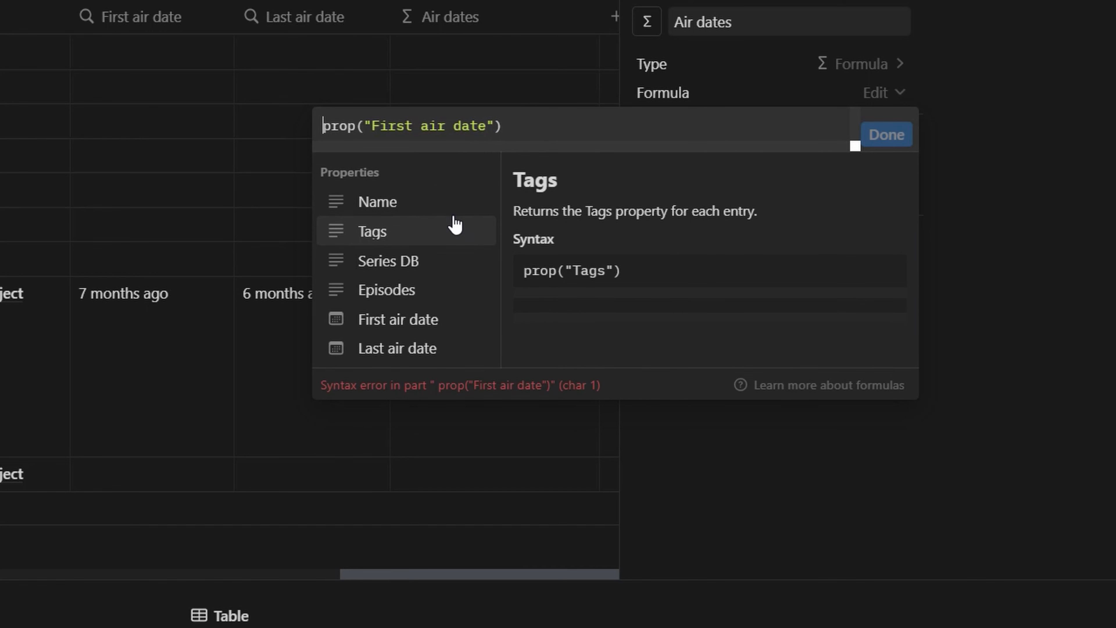
scroll(463, 264, down, 5)
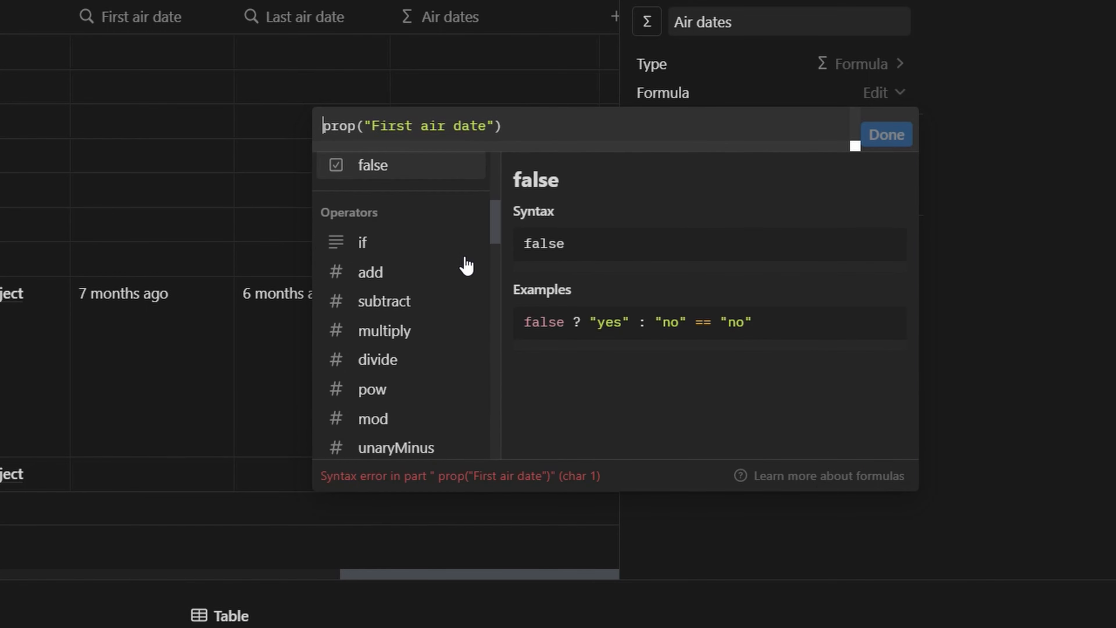
scroll(466, 264, down, 10)
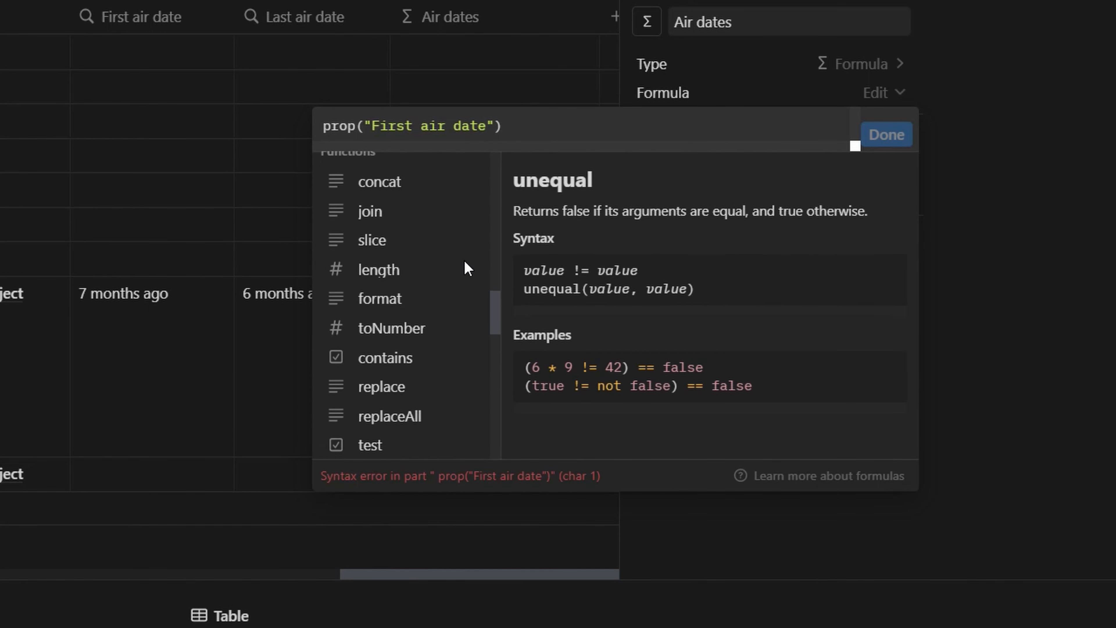
scroll(467, 268, down, 10)
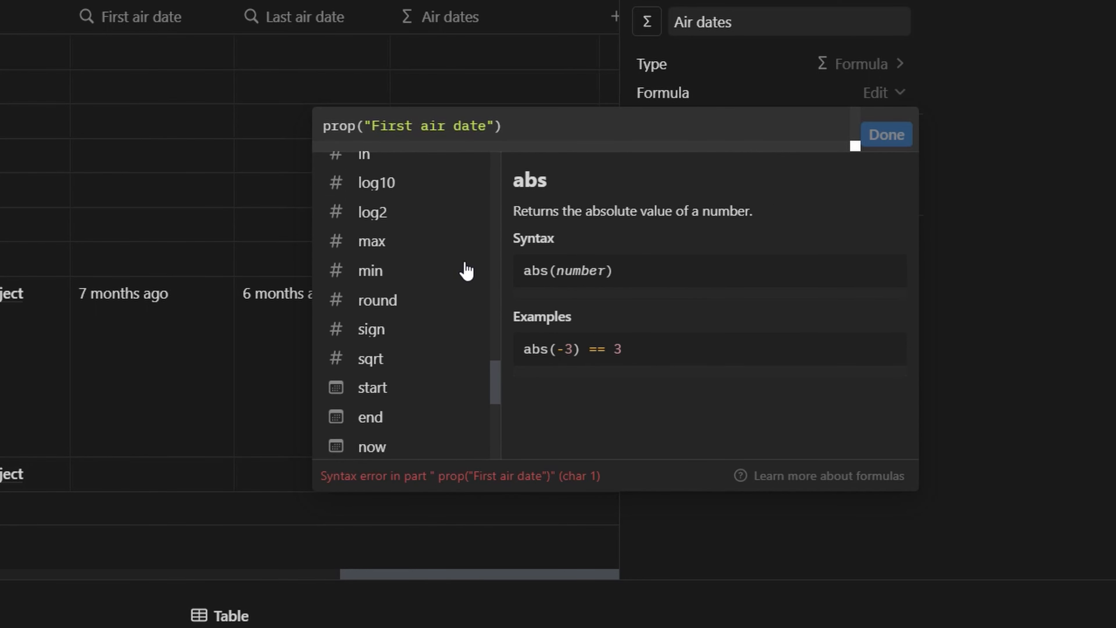
scroll(464, 269, down, 6)
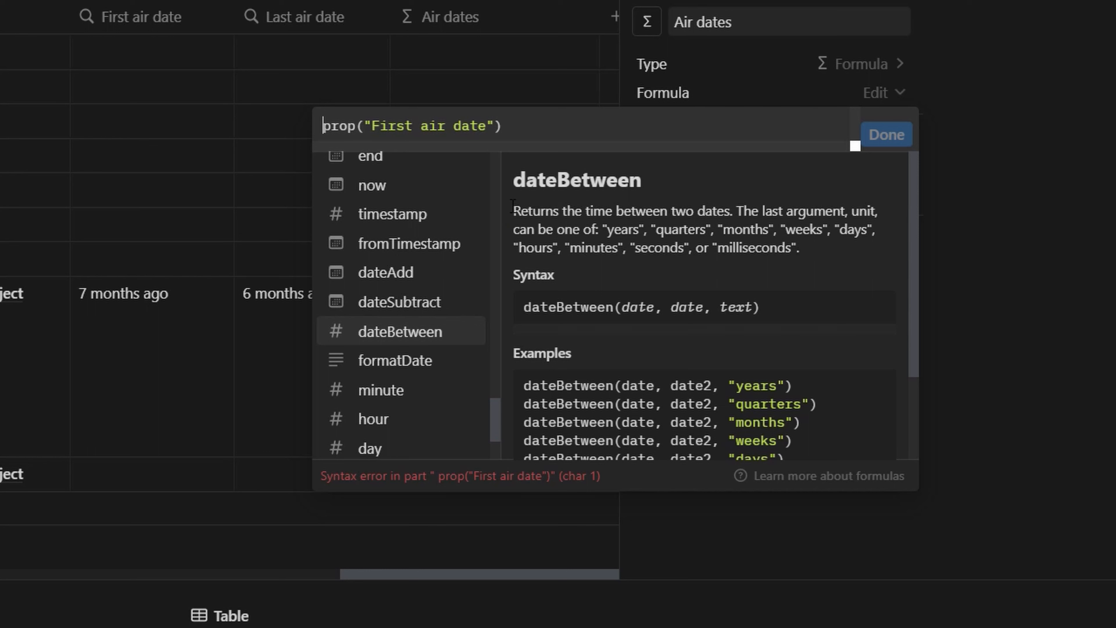
click(422, 367)
text(")
text(YYYY-)
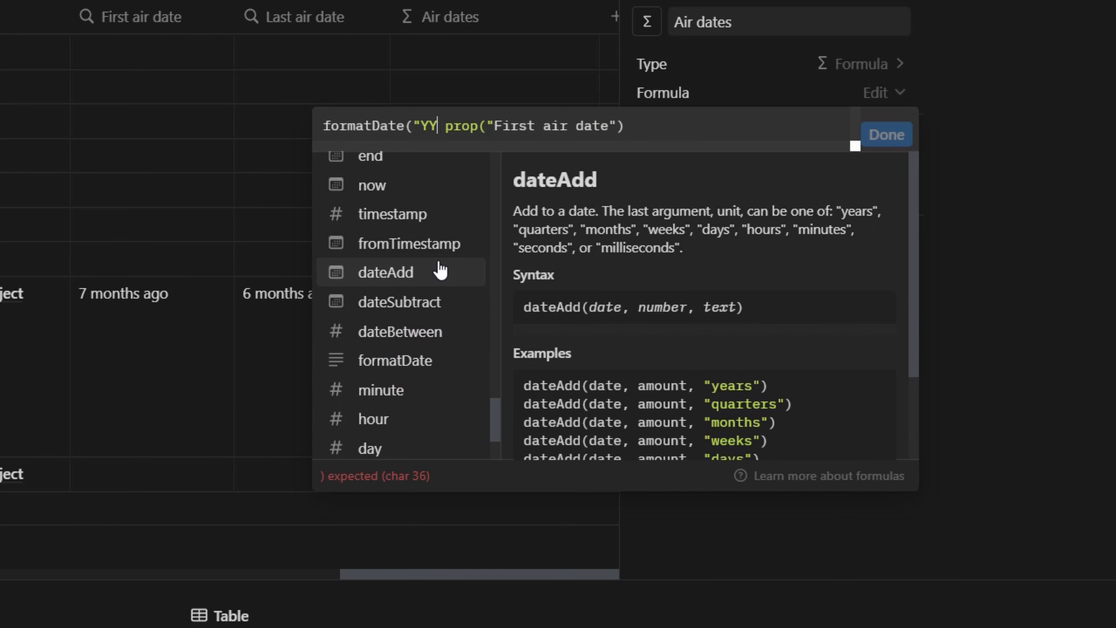
text(MM-DD)
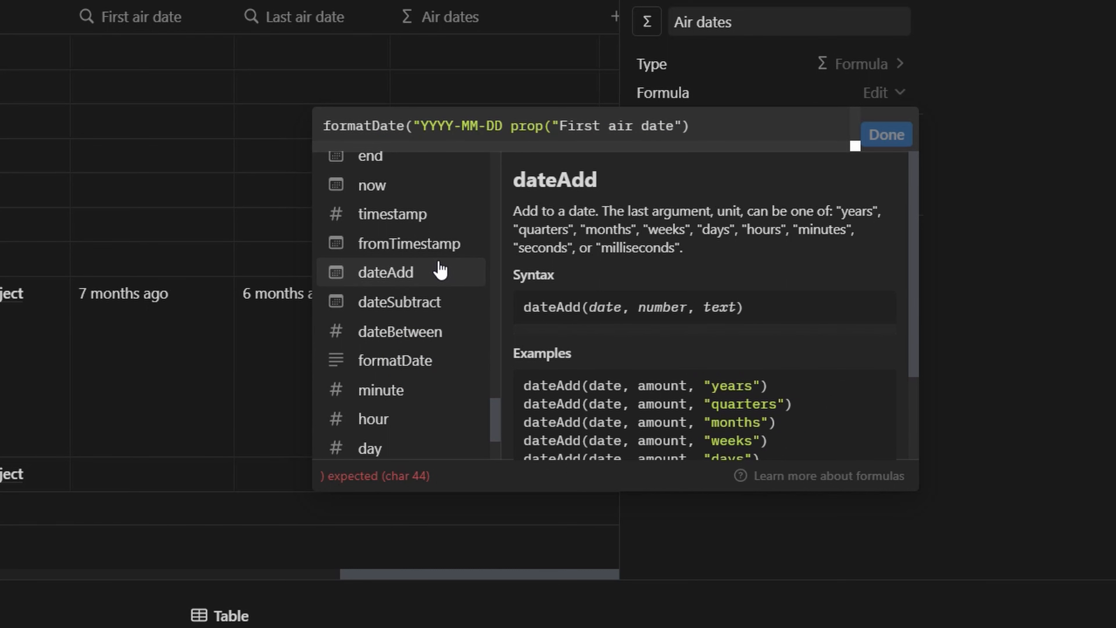
text(",)
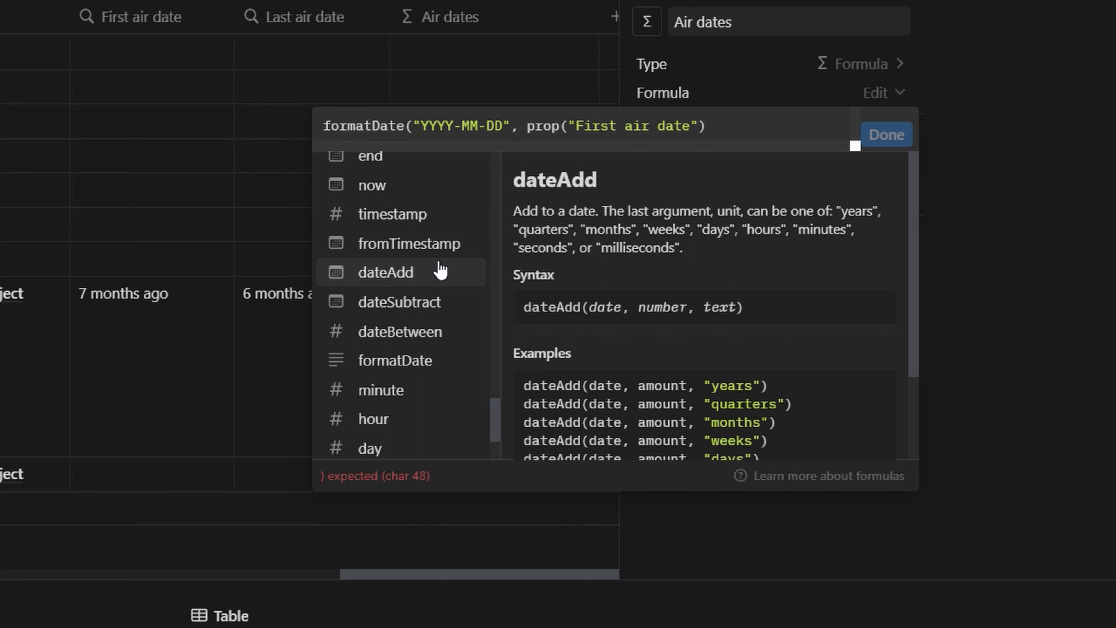
Rearrange the Air dates formula to formatDate(prop("First air date"),"YYYY-MM-DD") by moving the format behind the property, and apply it.
key(BackSpace)
key(shift+Left)
key(shift+Left)
key(shift+Left)
key(shift+Left)
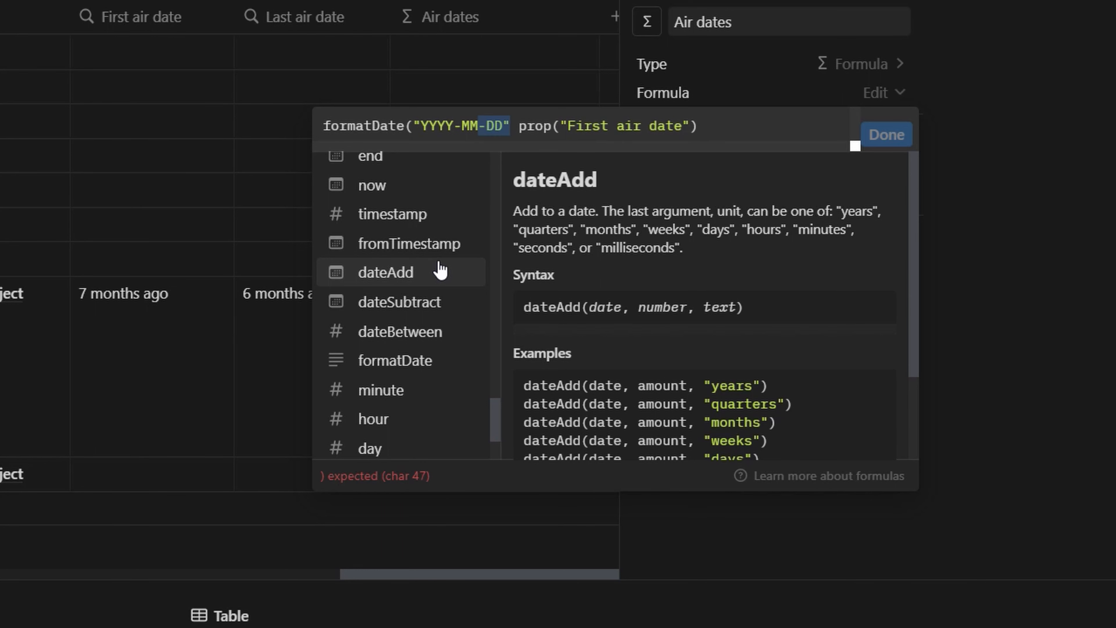
key(shift+Left)
key(shift+Left)
key(shift+Left)
key(shift+Left)
key(shift+Left)
key(ctrl+c)
key(BackSpace)
key(Delete)
key(End)
text(,)
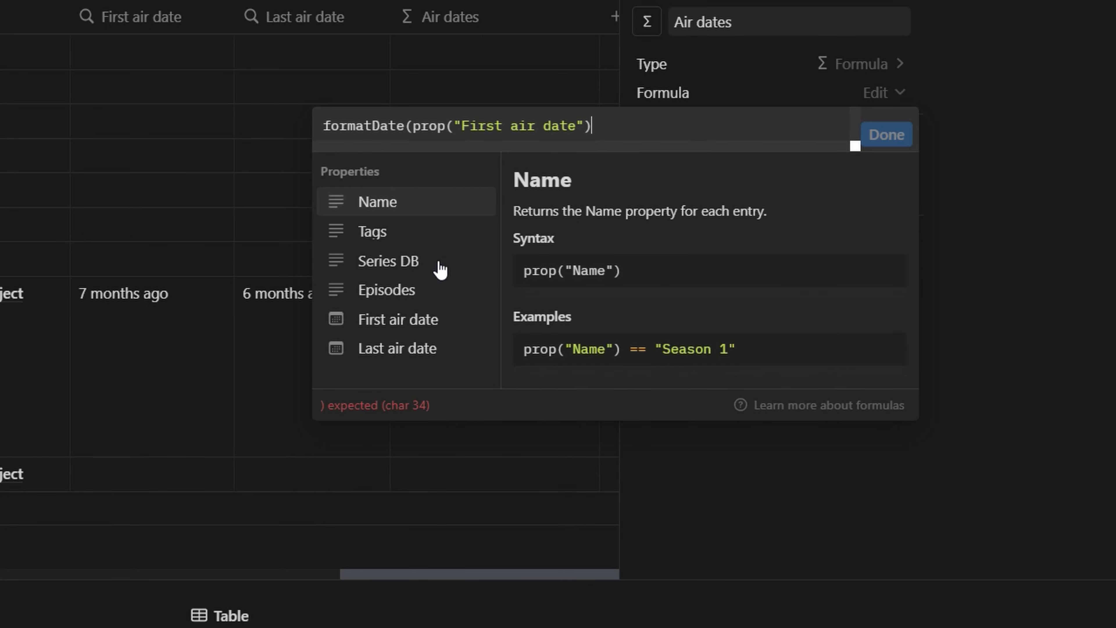
key(ctrl+v)
text())
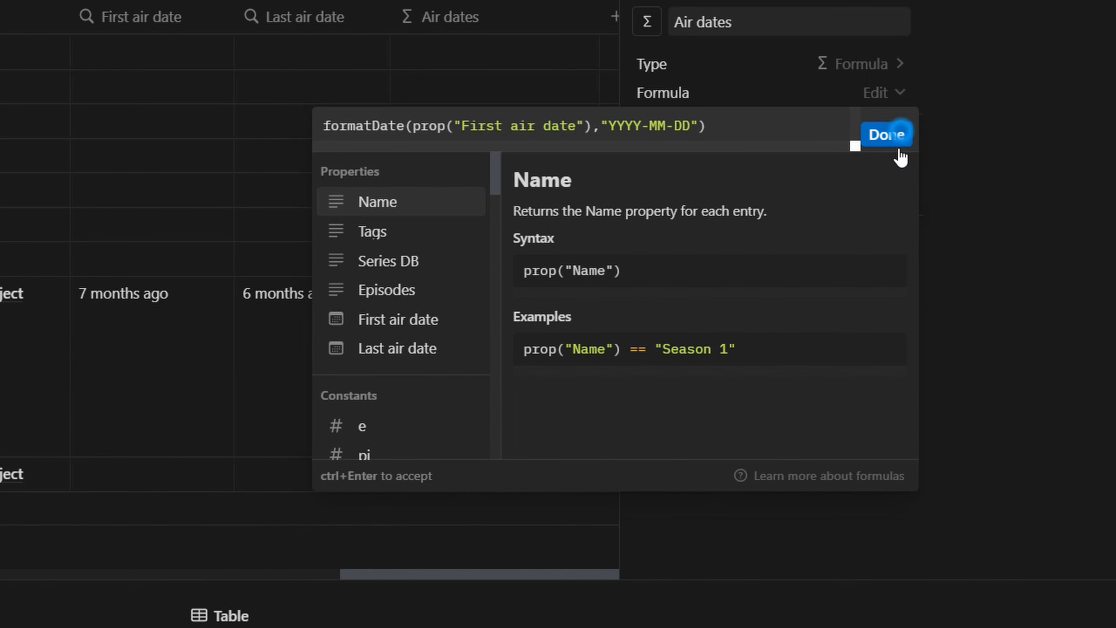
click(892, 135)
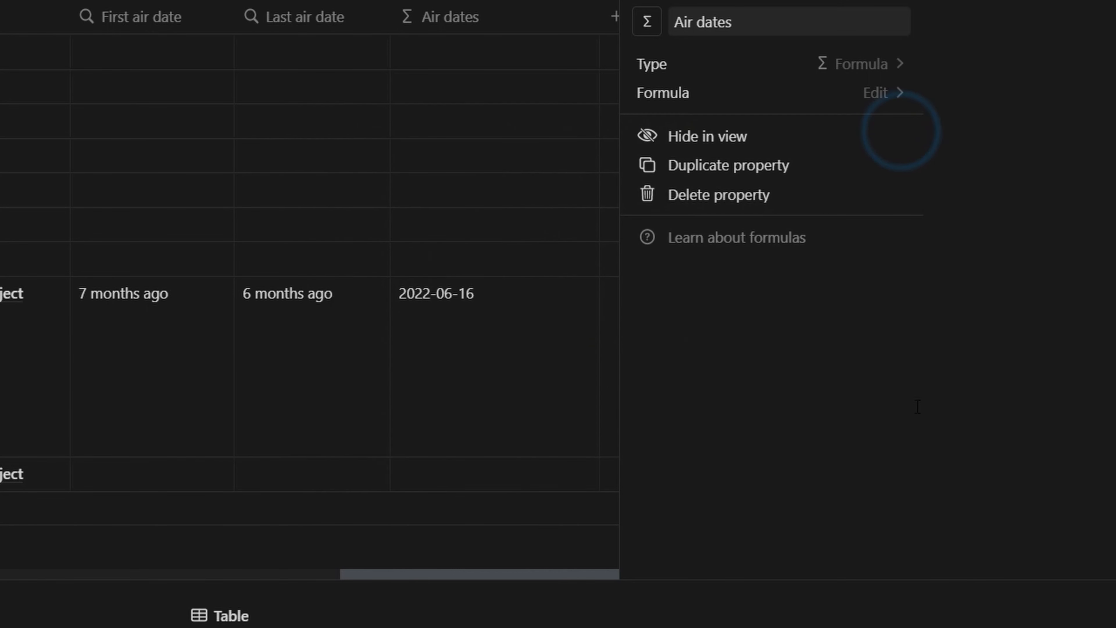
Extend the Air dates formula with + " - " + formatDate(prop("Last air date"), "YYYY-MM-DD") and apply it.
click(471, 303)
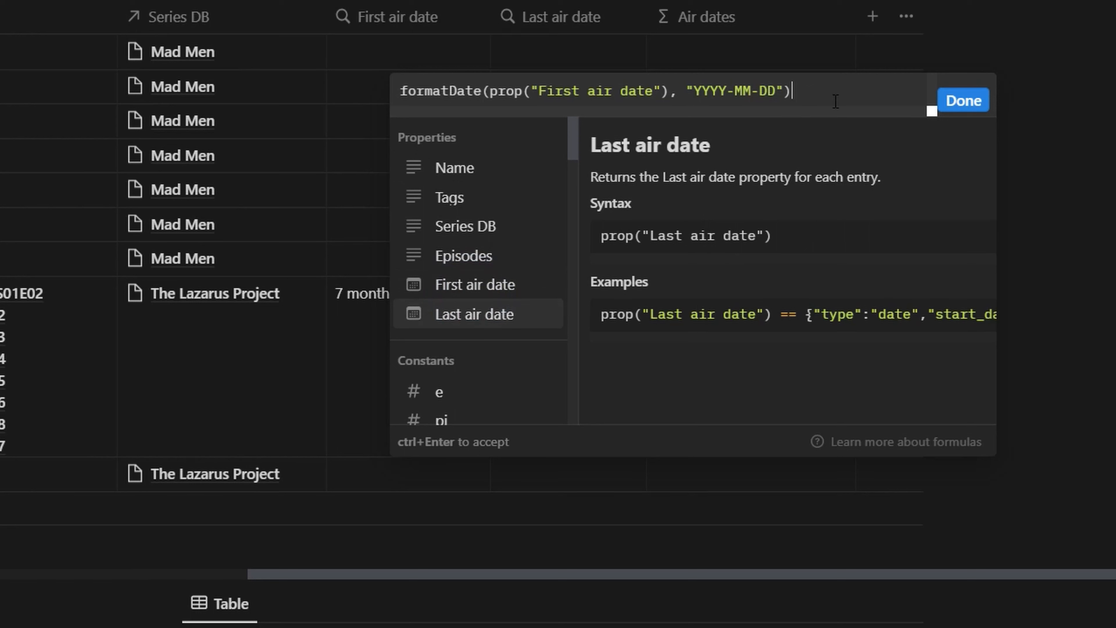
text(+ " - " )
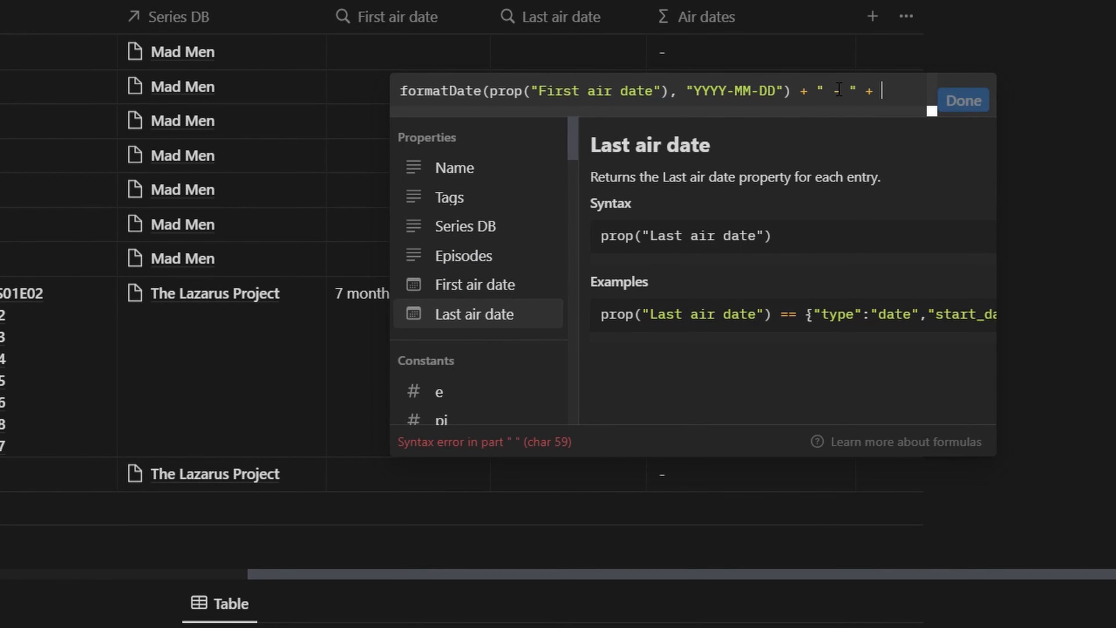
text(+)
text(formatDate(prop("First air date"), "YYYY-MM-DD"))
double_click(546, 97)
text(Last)
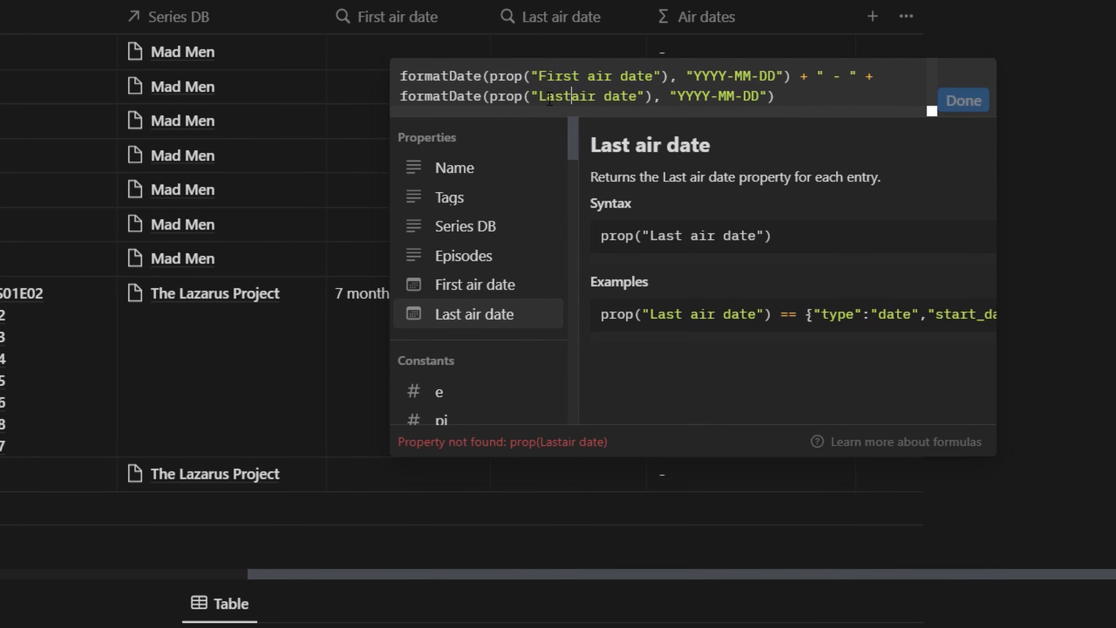
click(976, 101)
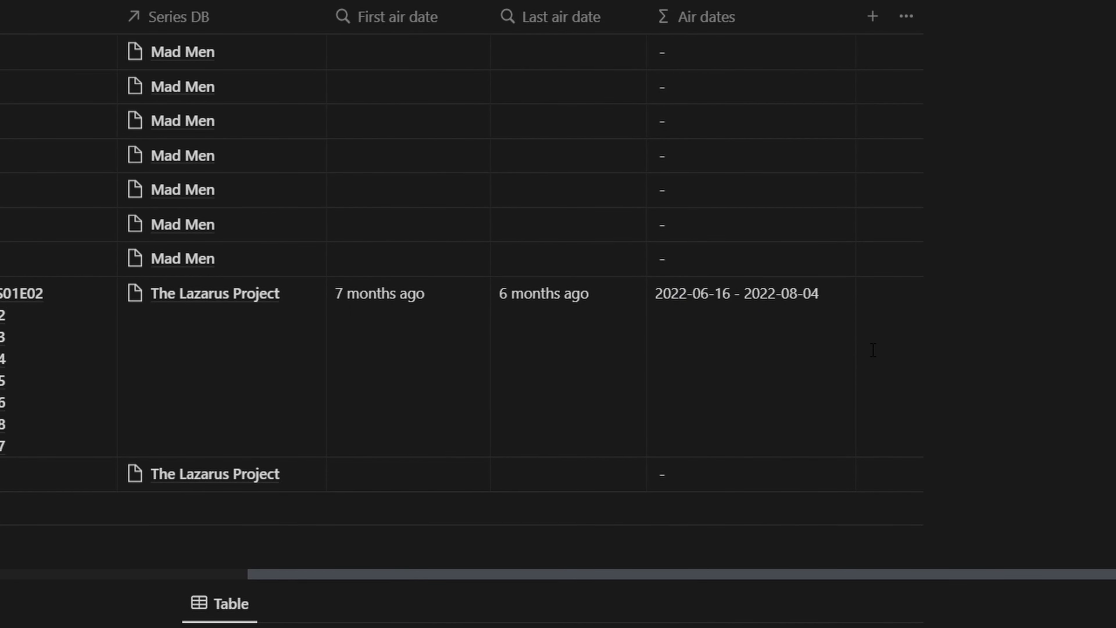
scroll(824, 374, up, 3)
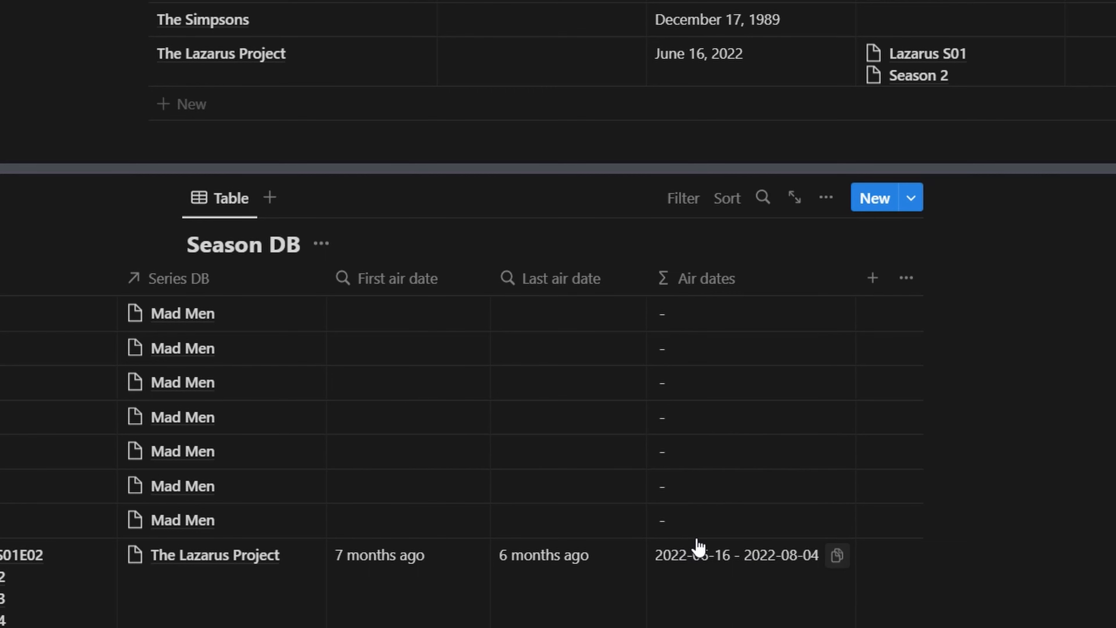
Review the Air dates column in the Season DB against the seasons' episodes and the Air time values in the Series DB.
scroll(706, 431, down, 4)
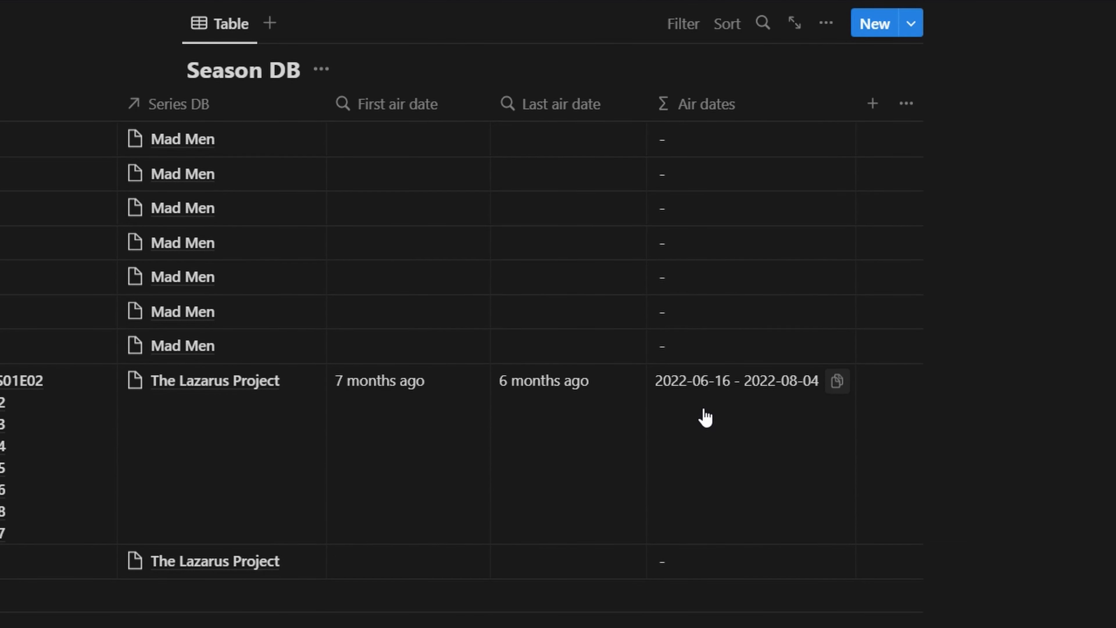
scroll(703, 417, down, 2)
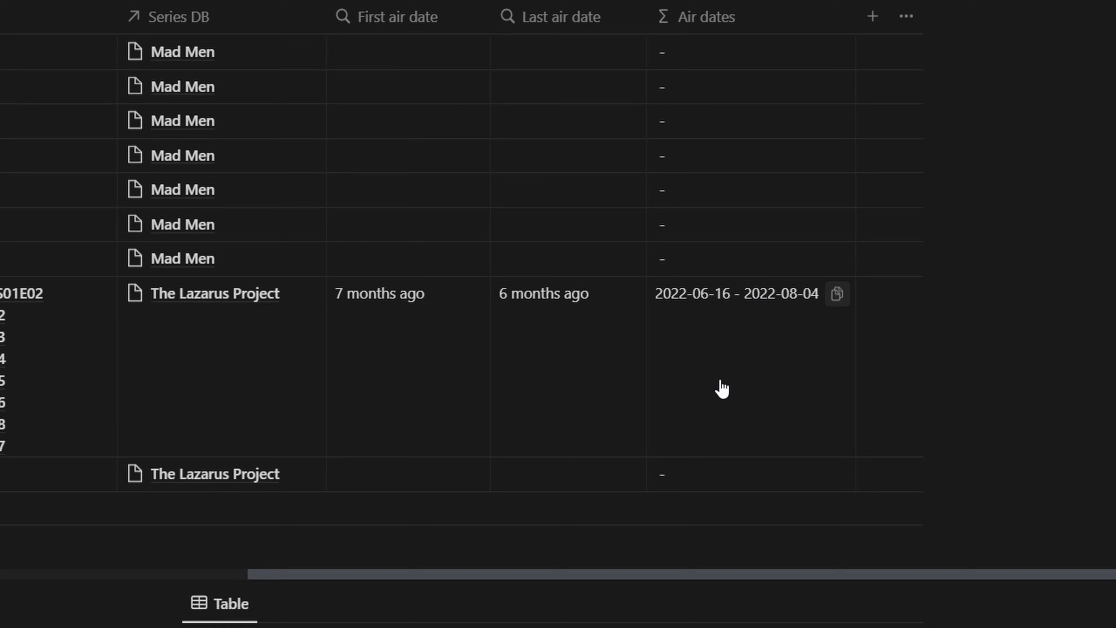
scroll(526, 439, down, 2)
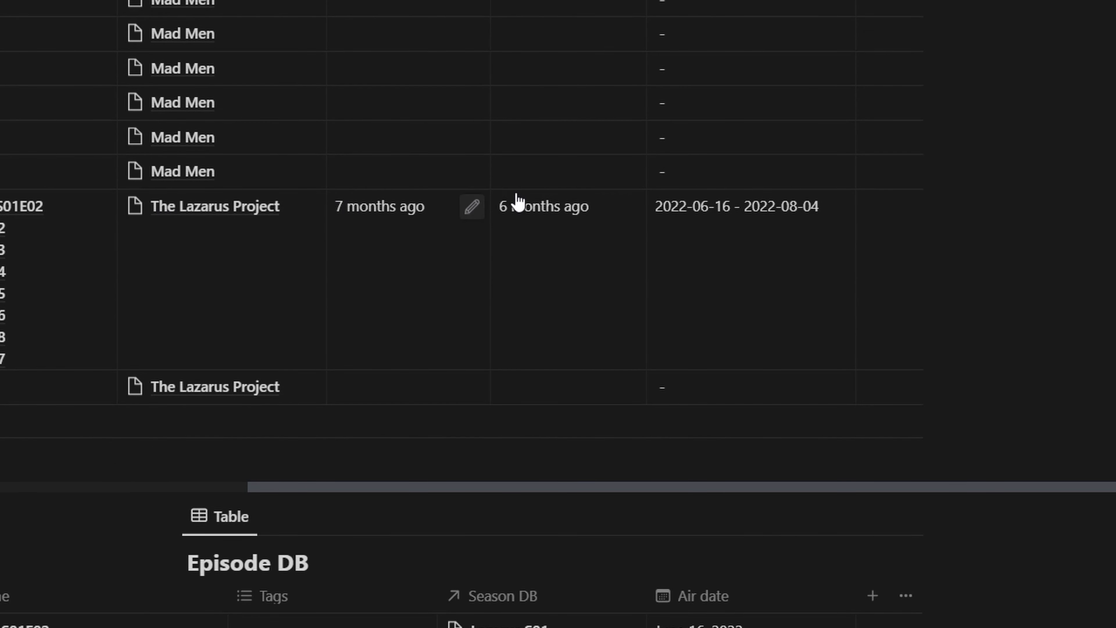
scroll(724, 246, up, 10)
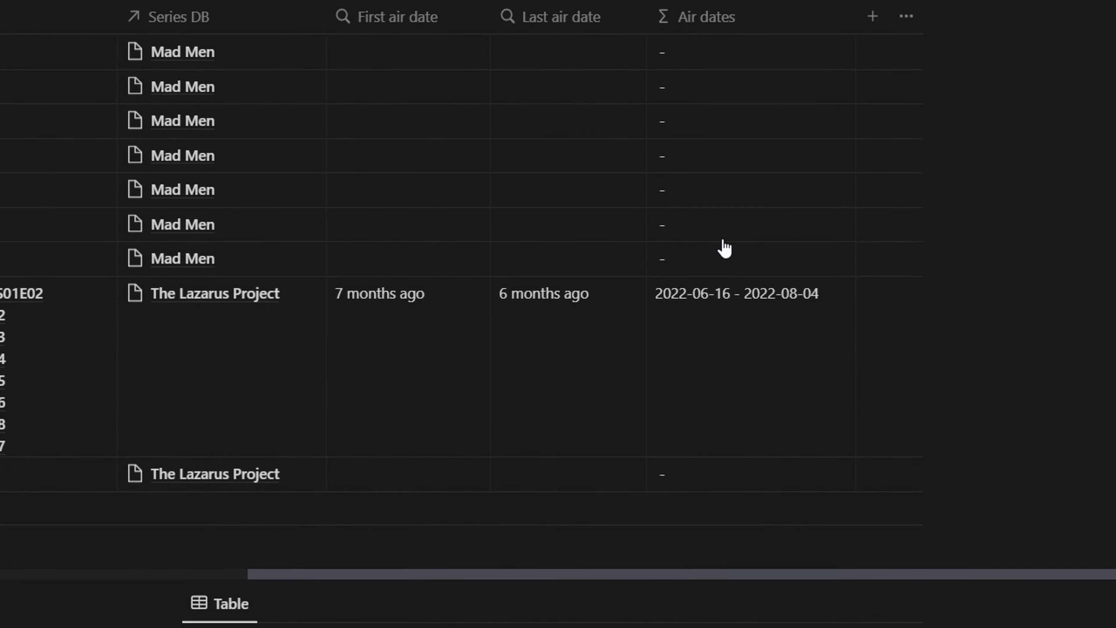
scroll(724, 247, up, 2)
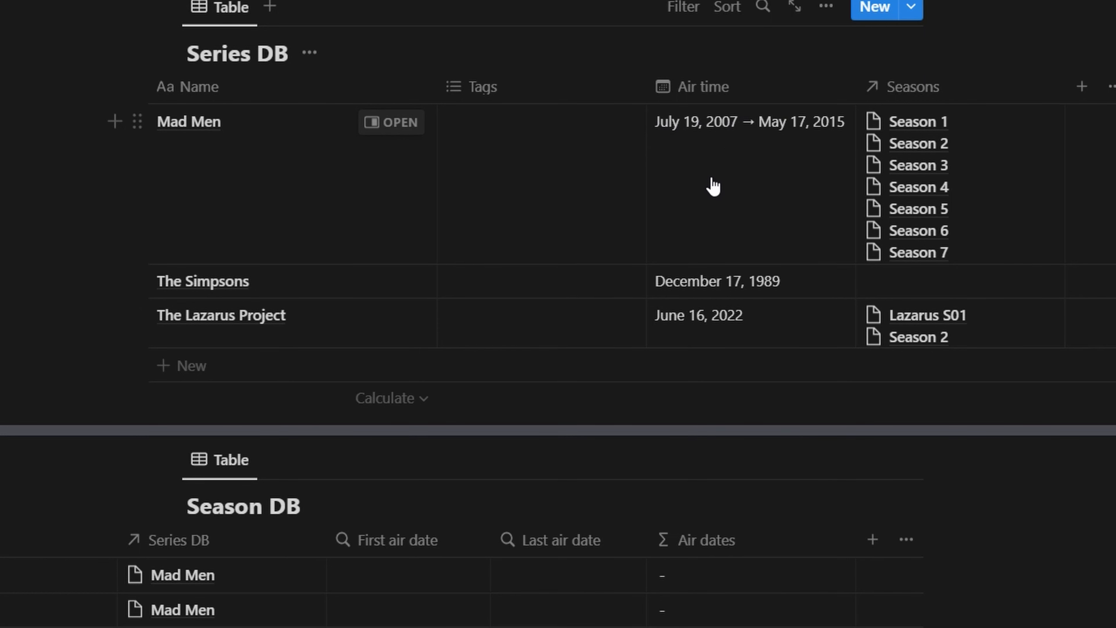
scroll(755, 194, down, 2)
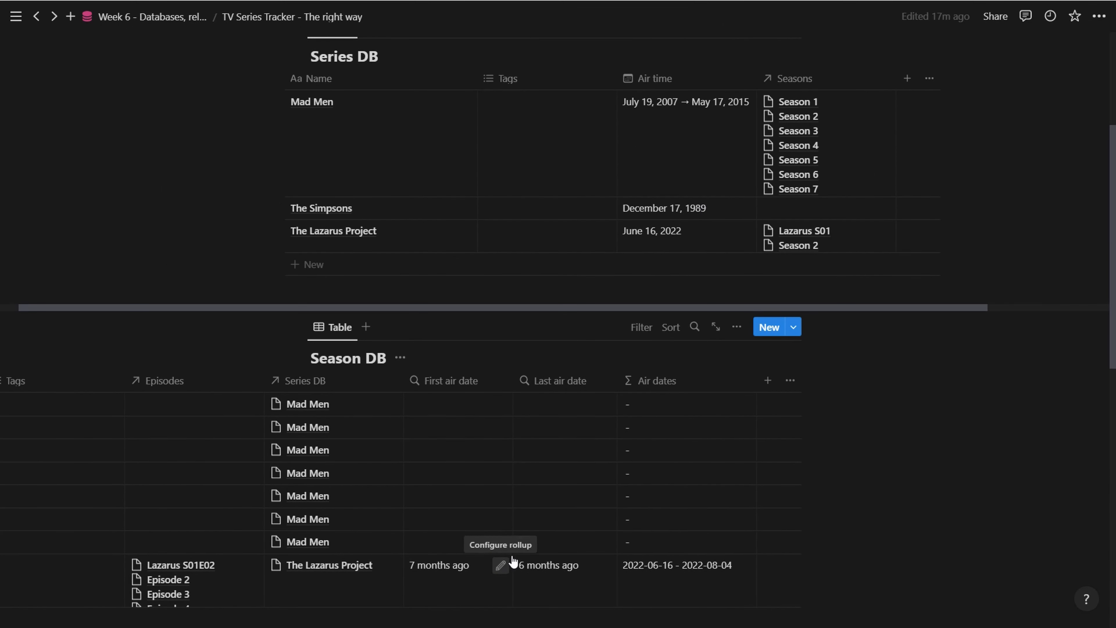
scroll(483, 567, down, 3)
scroll(467, 553, down, 3)
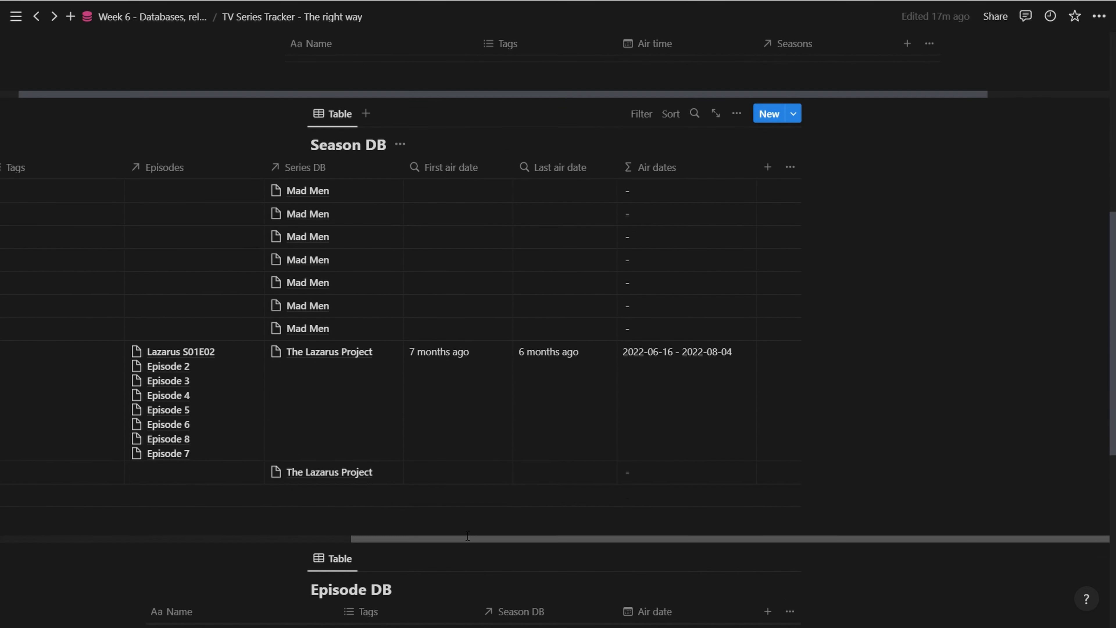
scroll(527, 417, up, 2)
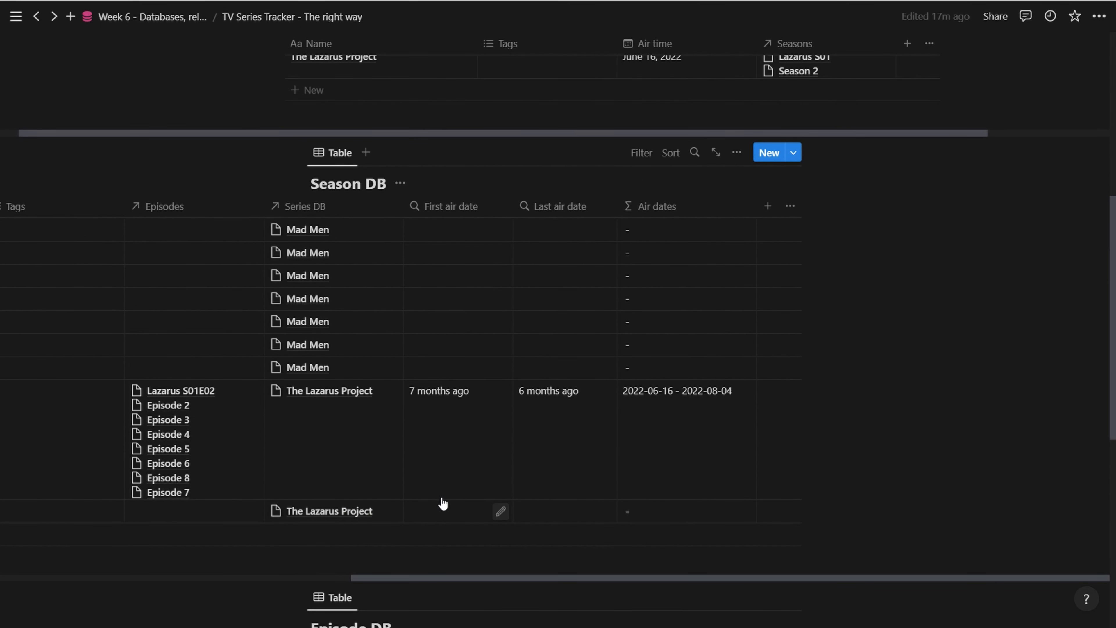
Rename The Lazarus Project's Season 2 entry in the Season DB as Lazarus S02.
click(355, 514)
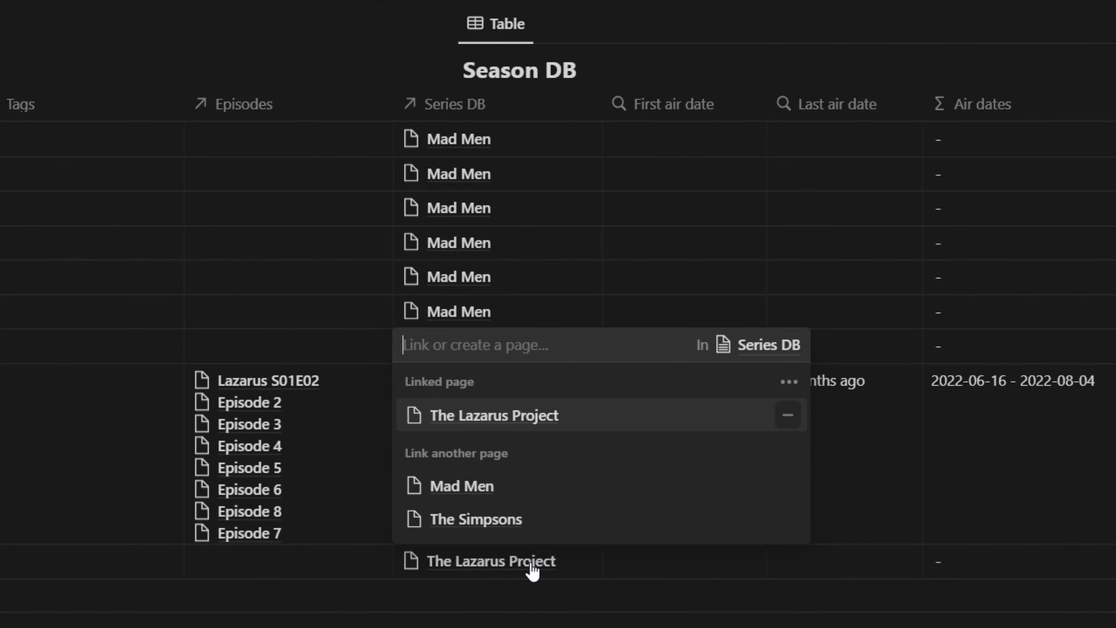
click(477, 563)
scroll(558, 338, left, 10)
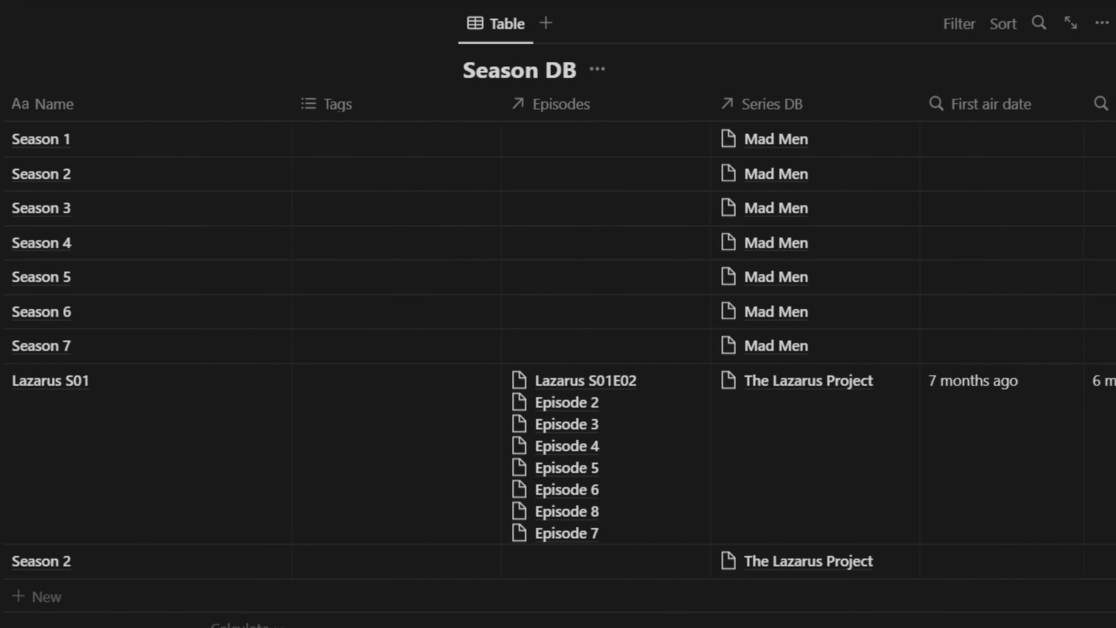
click(412, 565)
key(ctrl+a)
text(Lazar)
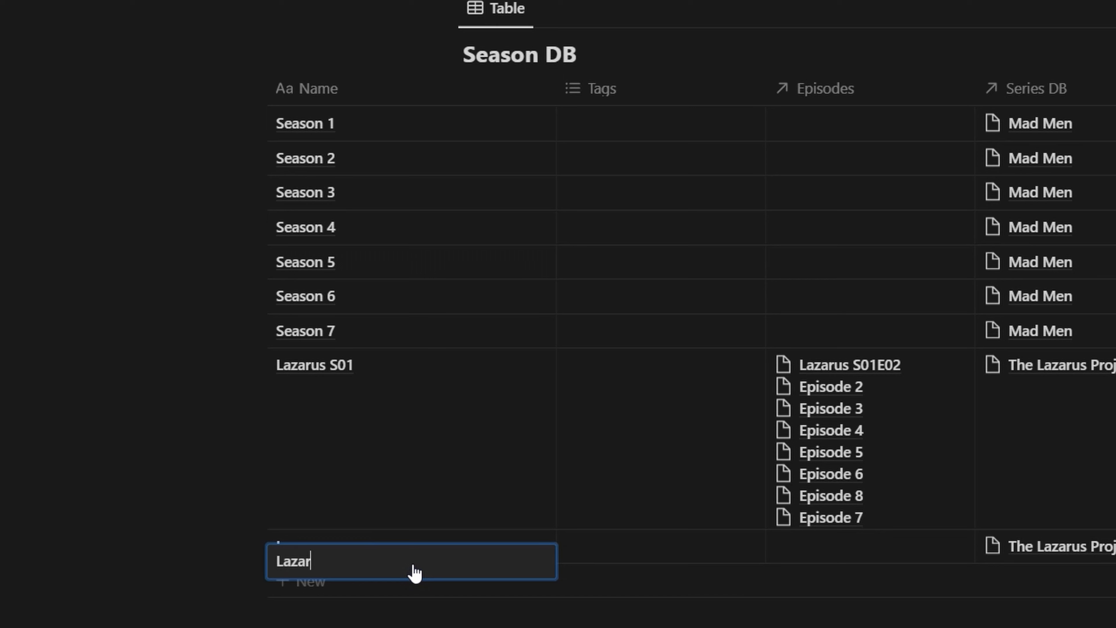
text(us S02)
key(Return)
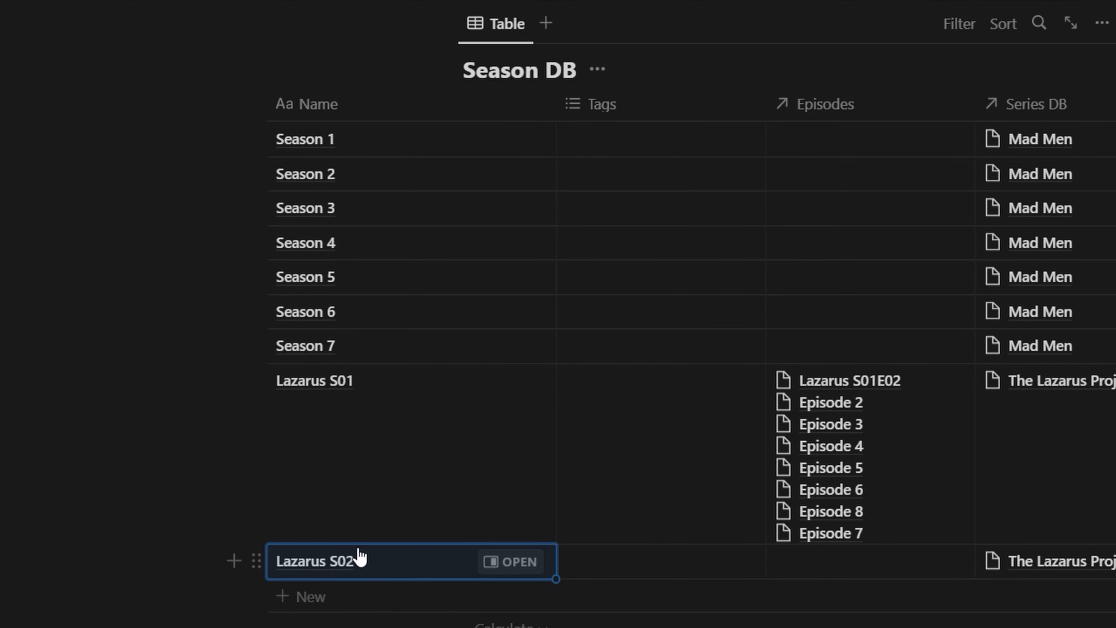
Add an episode named Lazarus S02E01 to the Episode DB and link it to the season Lazarus S02.
scroll(360, 557, down, 10)
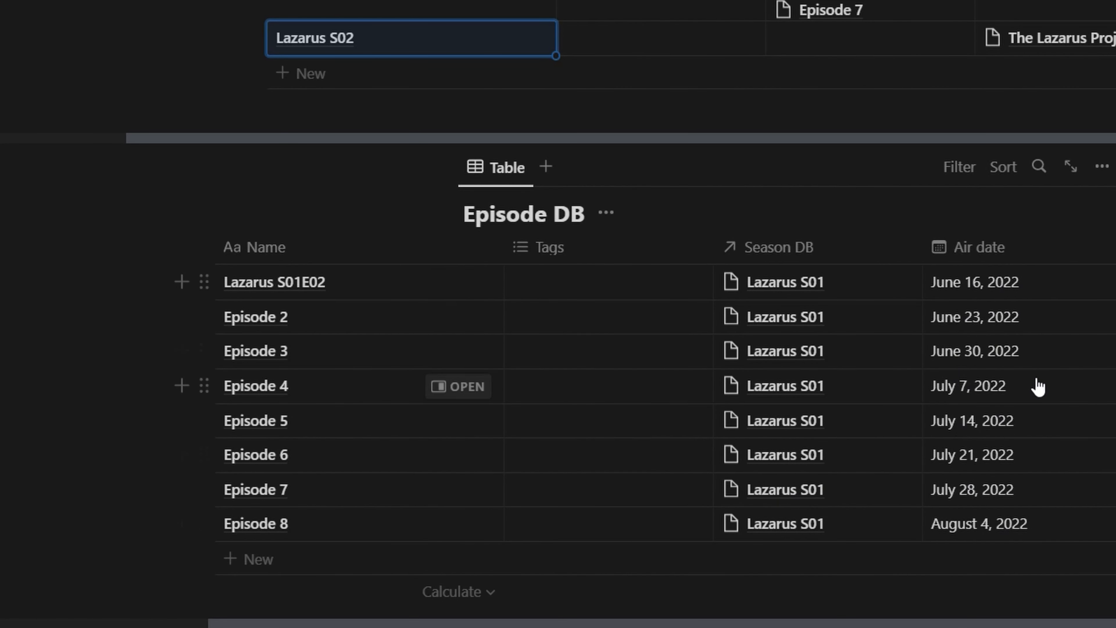
scroll(986, 290, down, 1)
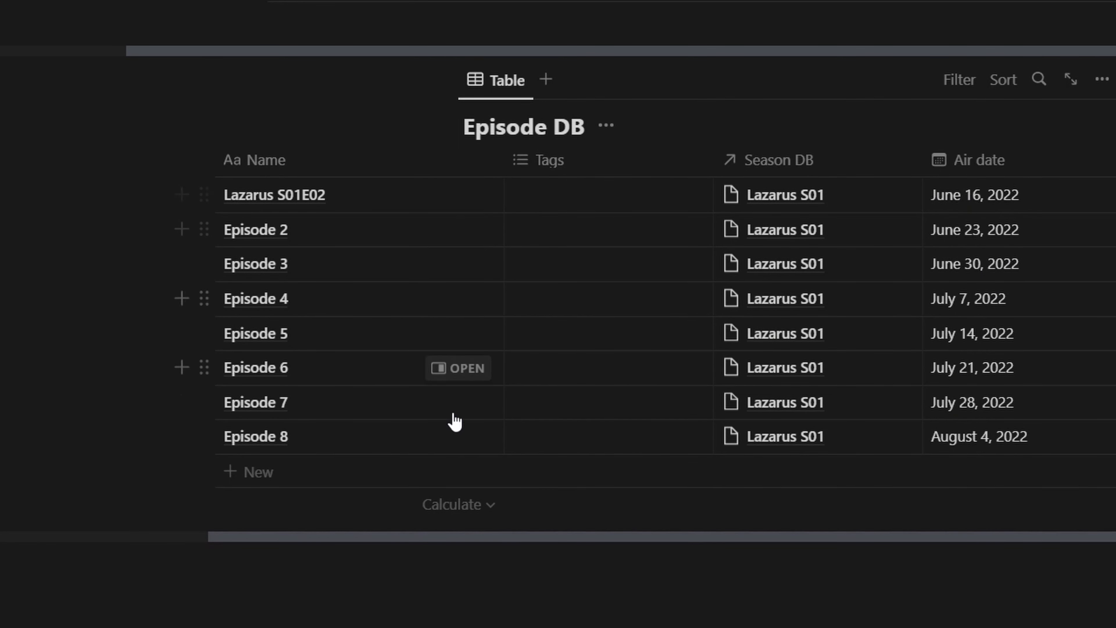
click(246, 475)
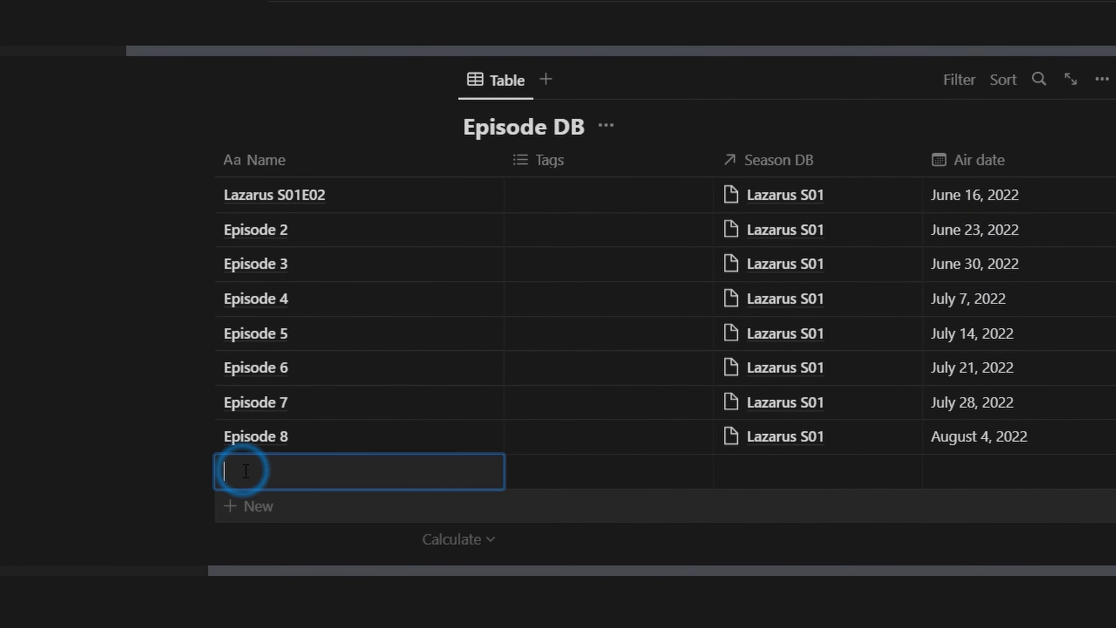
click(319, 196)
click(263, 475)
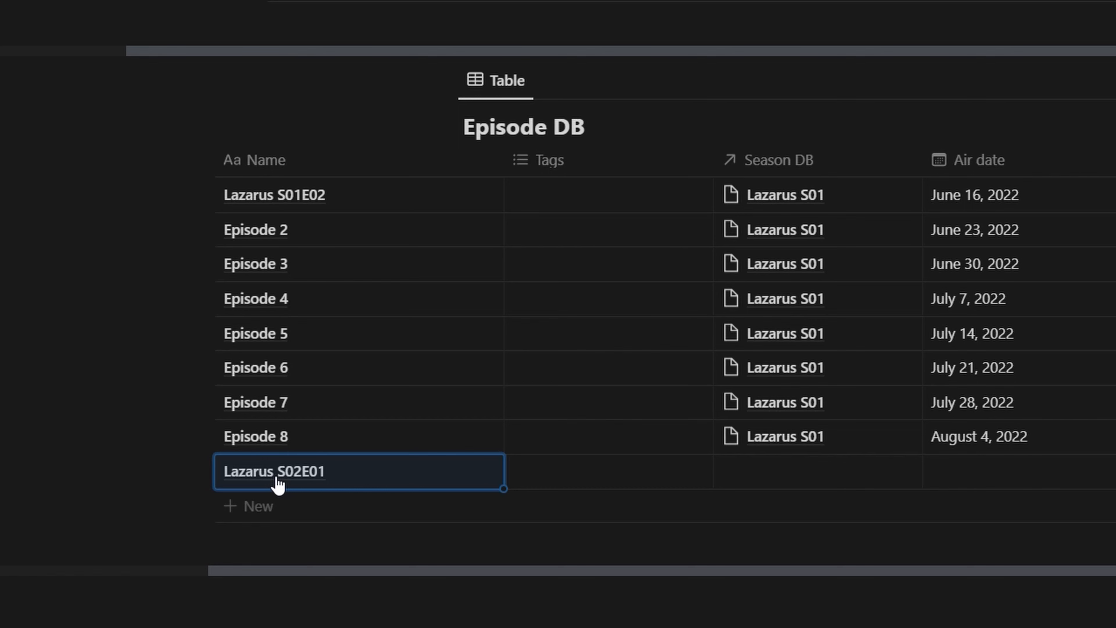
key(Return)
click(734, 471)
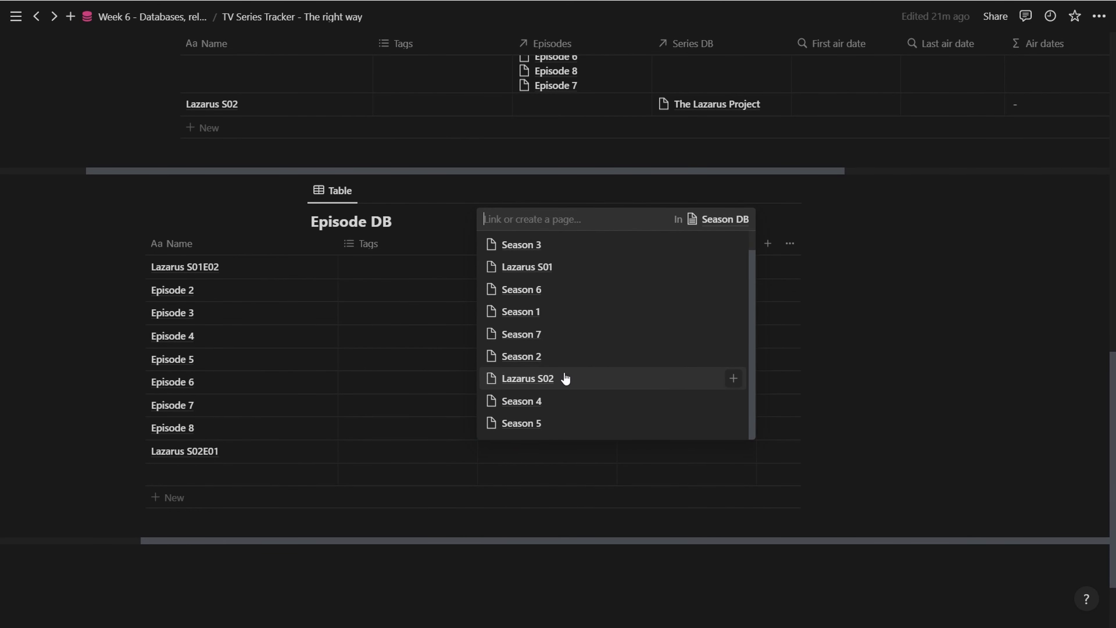
click(565, 379)
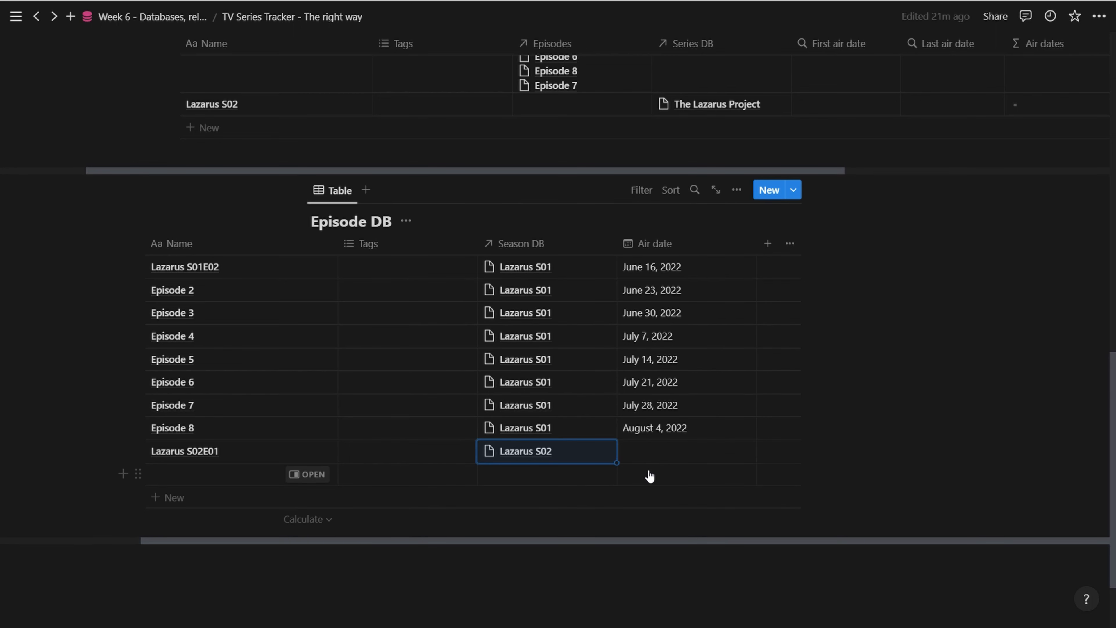
Set the air date of episode Lazarus S02E01 to June 16, 2023.
click(679, 460)
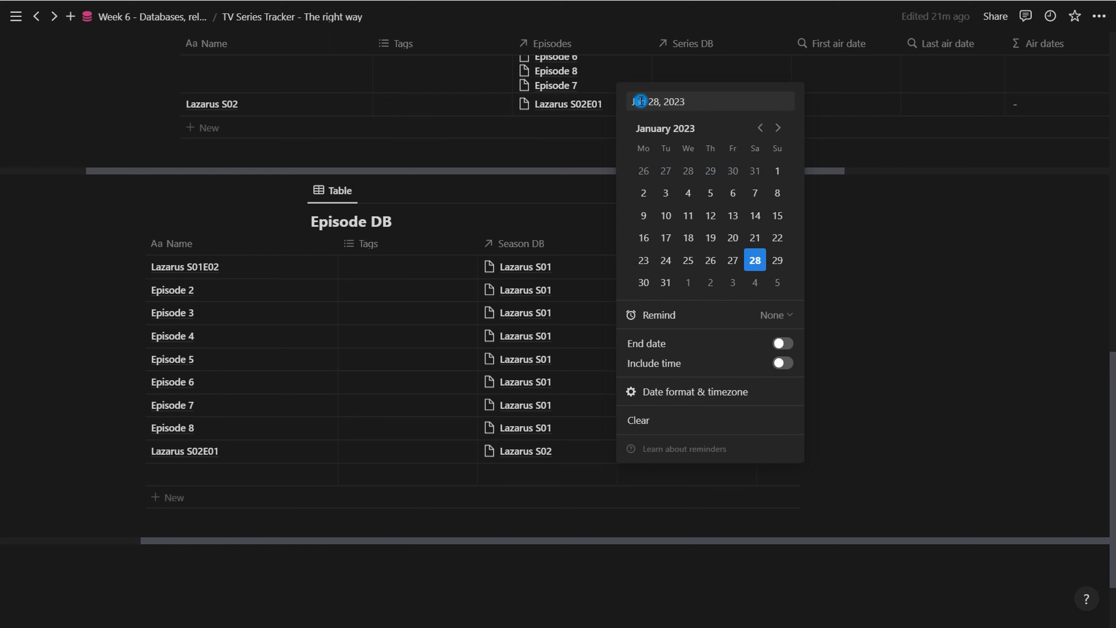
key(Escape)
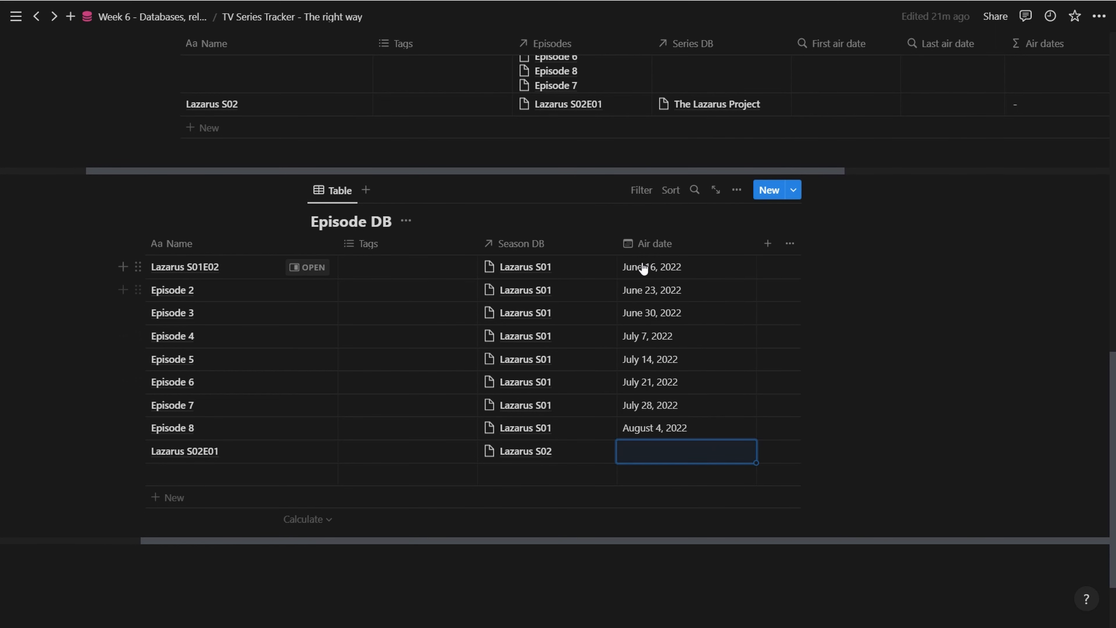
click(680, 450)
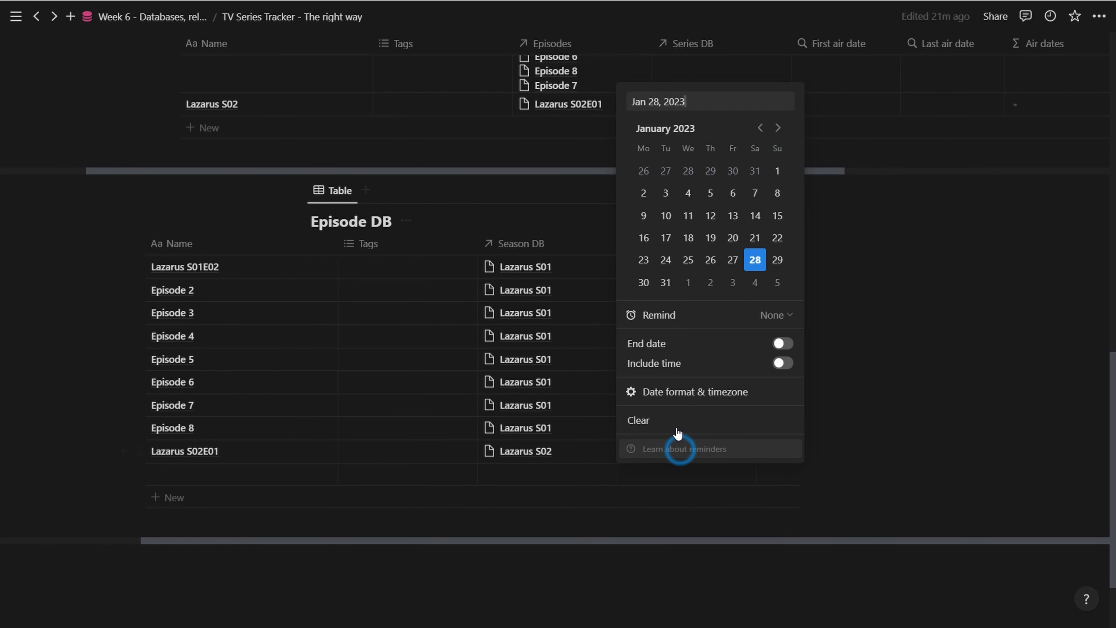
key(Left)
key(Left)
key(Left)
key(Left)
key(Left)
key(Left)
key(shift+Home)
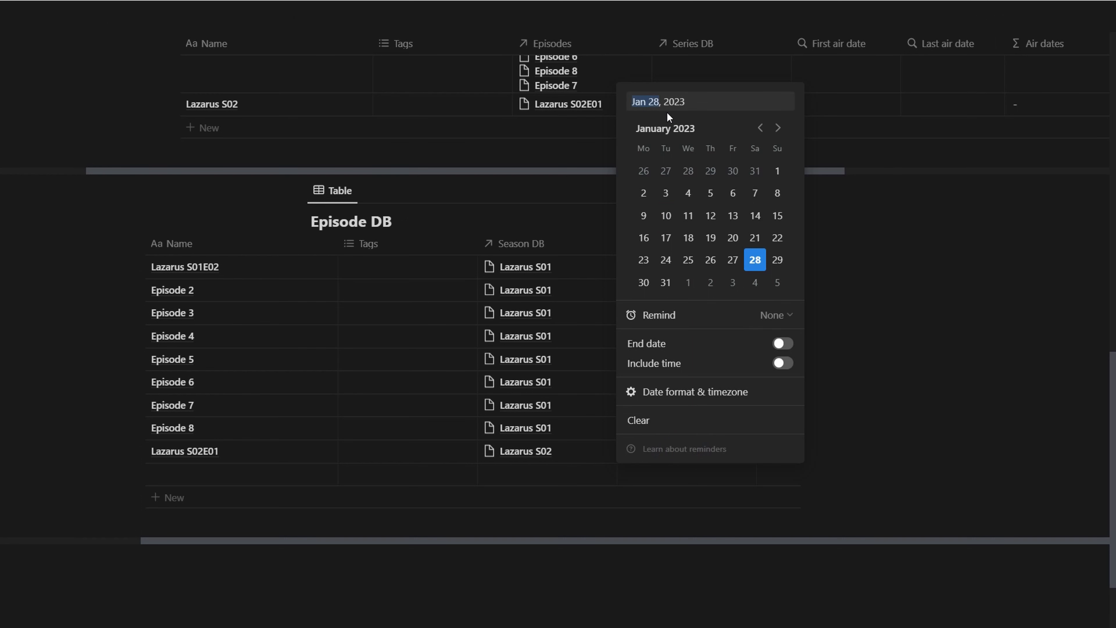
text(June 16)
click(1038, 386)
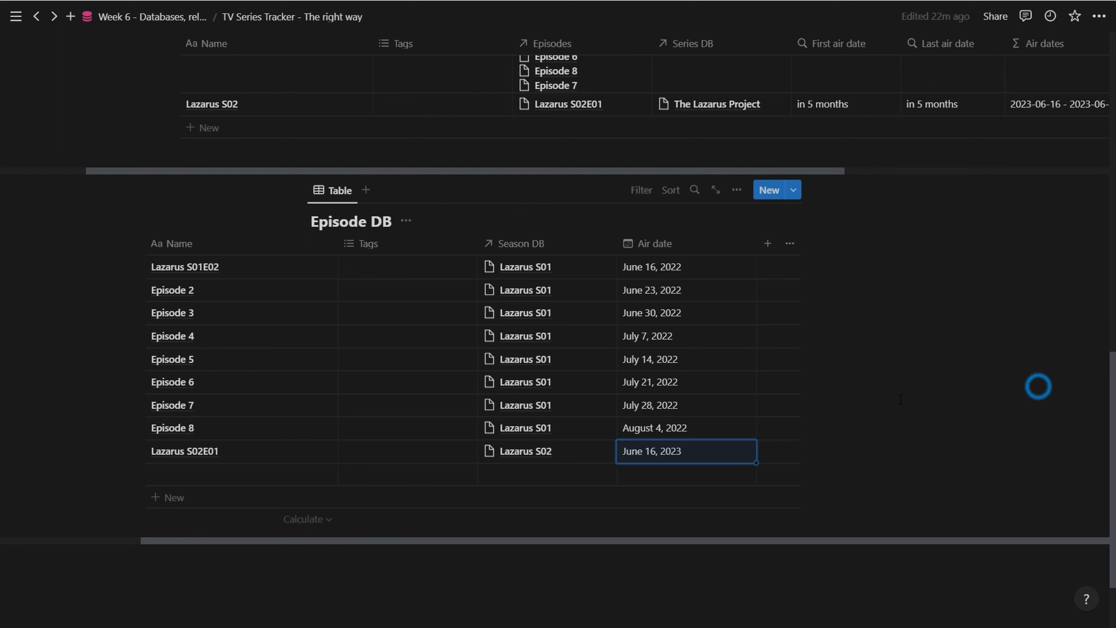
Add an advanced filter to the Episode DB where Season DB contains Lazarus S02.
click(640, 190)
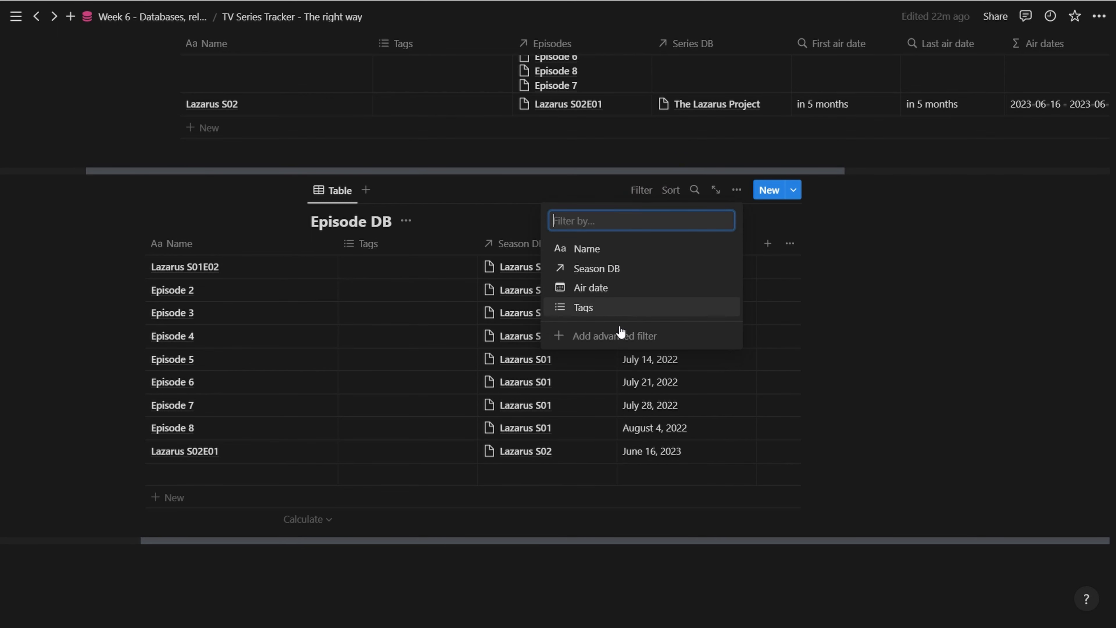
click(617, 335)
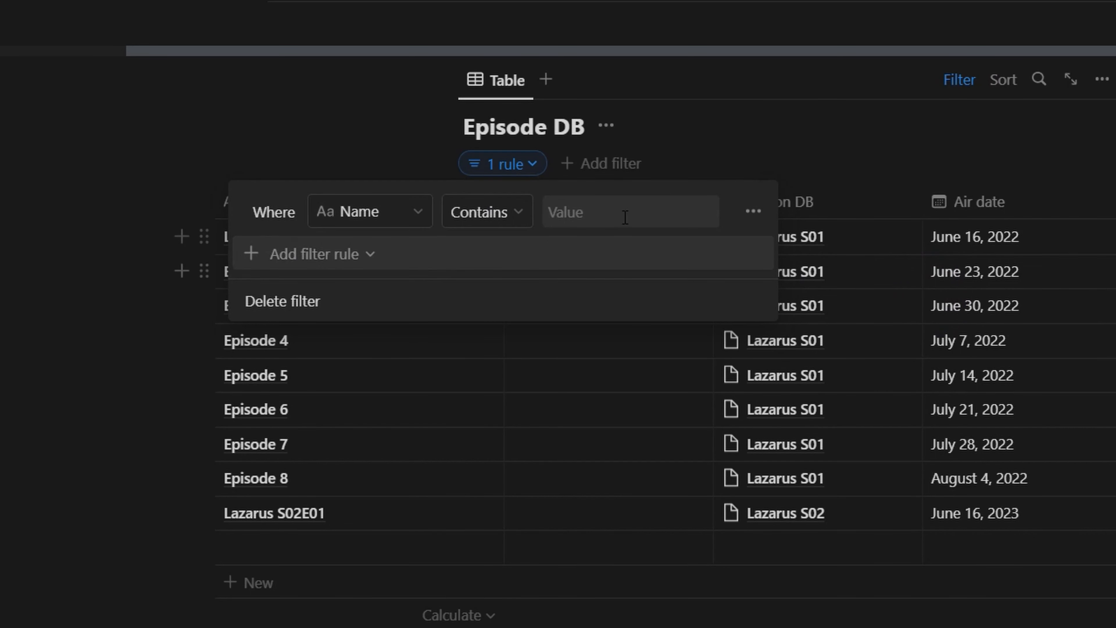
click(410, 218)
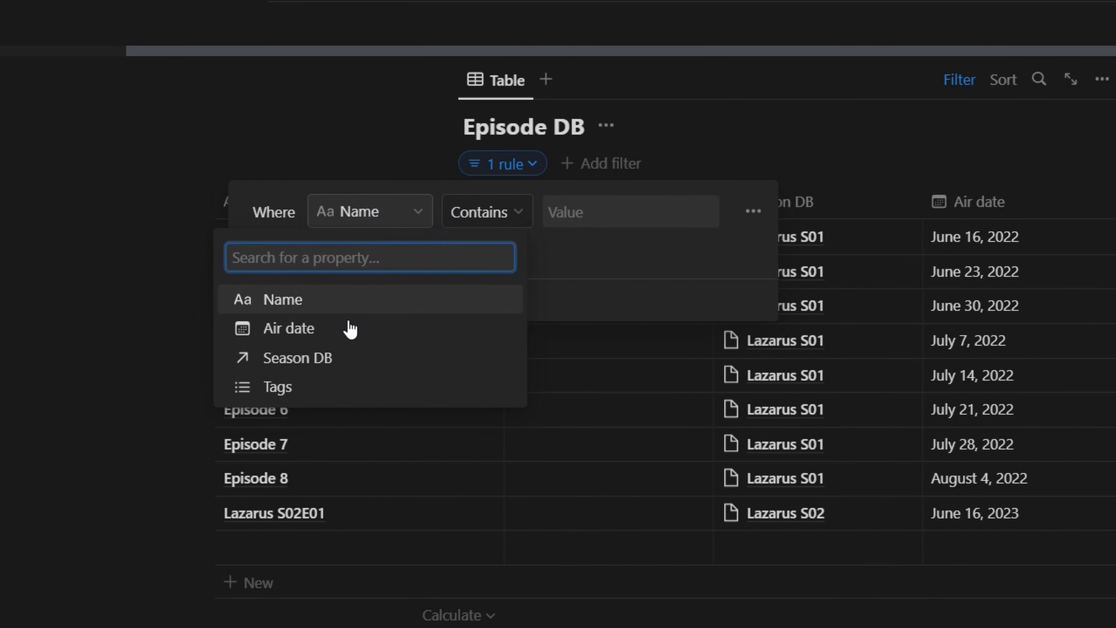
click(351, 366)
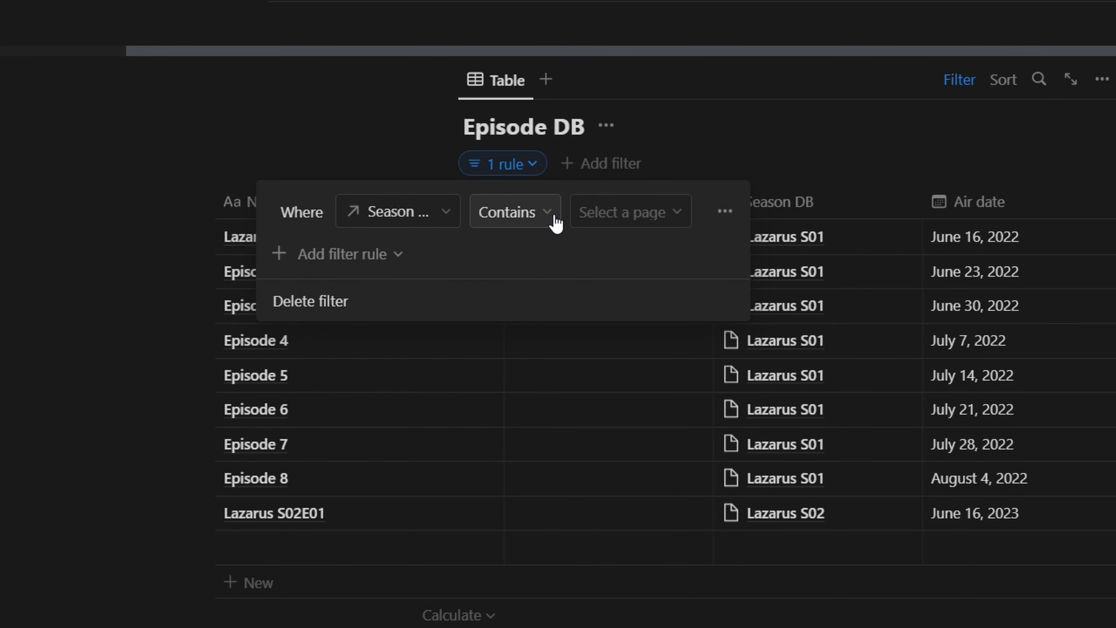
click(634, 211)
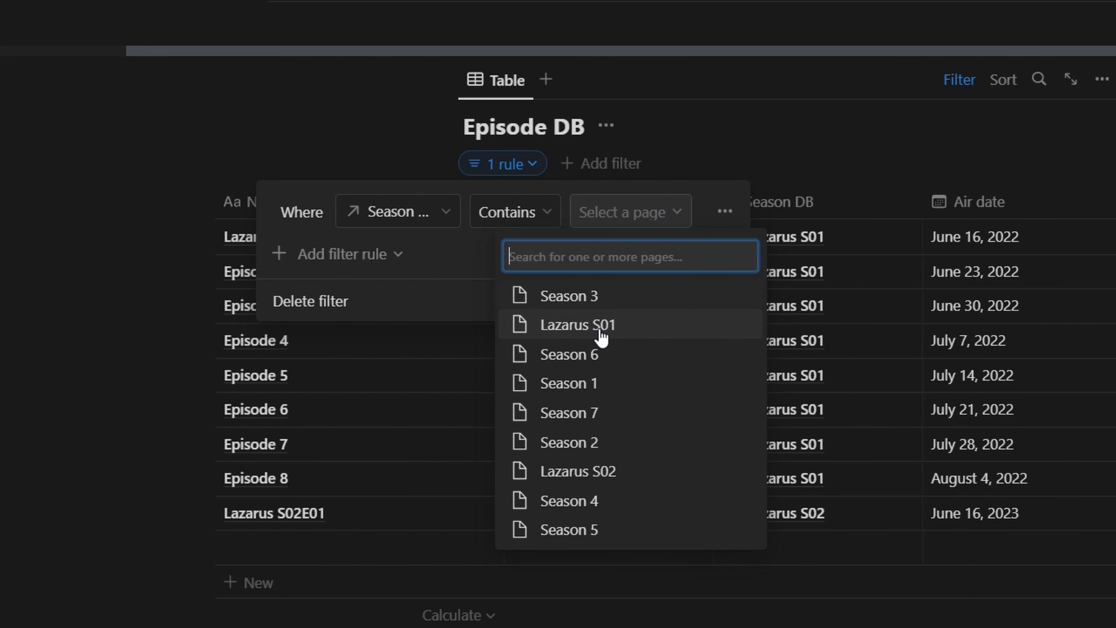
click(570, 471)
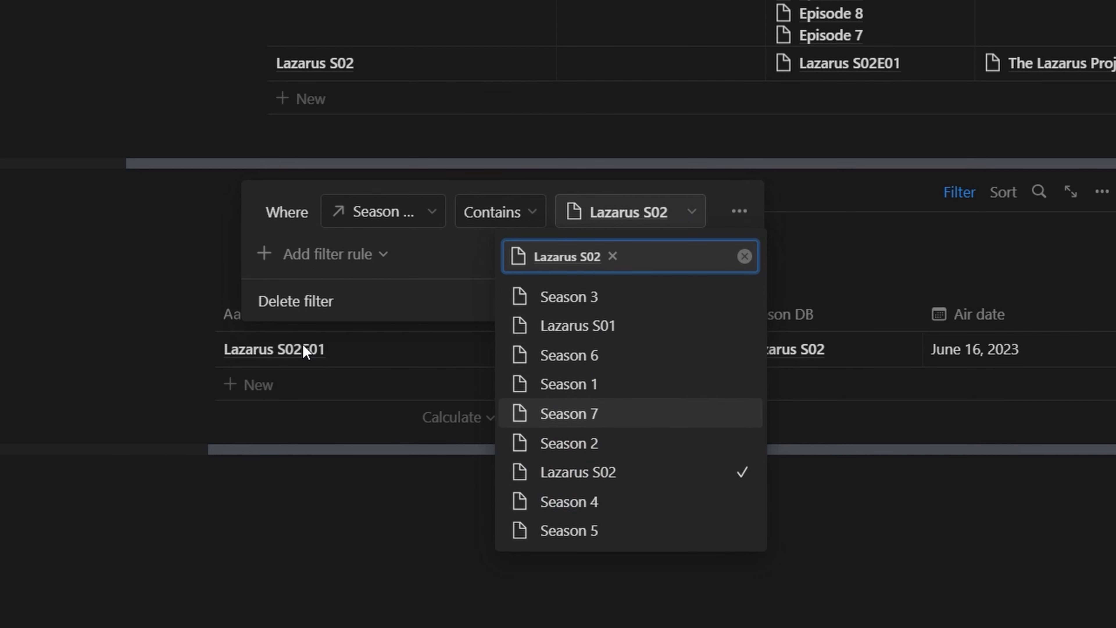
Add a second filter rule to the Episode DB, combined with And, based on the Air date property.
click(343, 265)
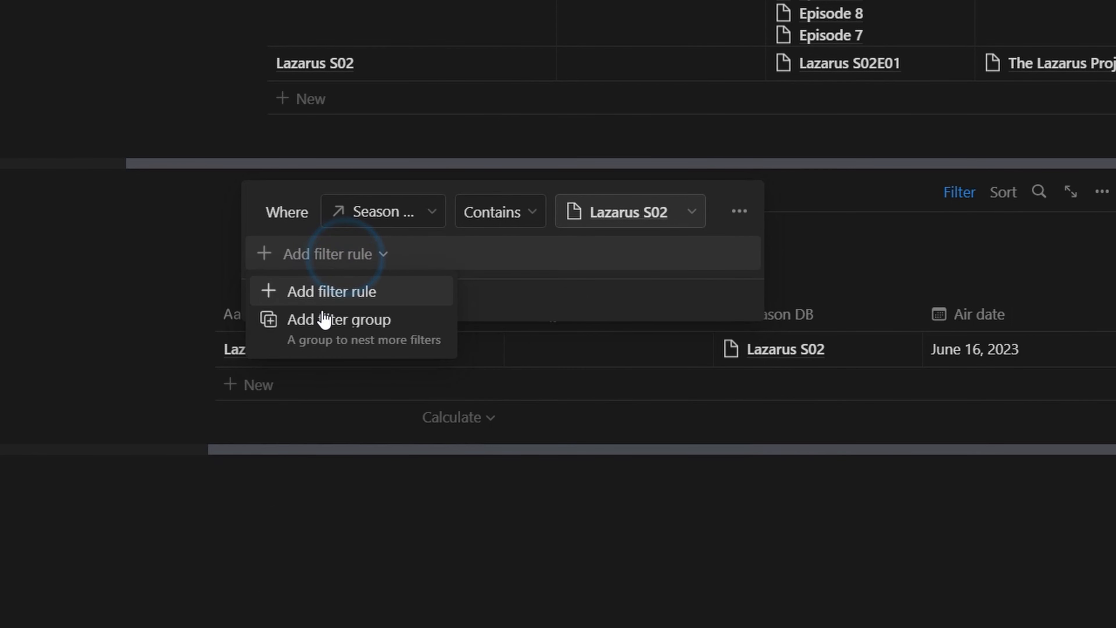
click(327, 291)
click(398, 262)
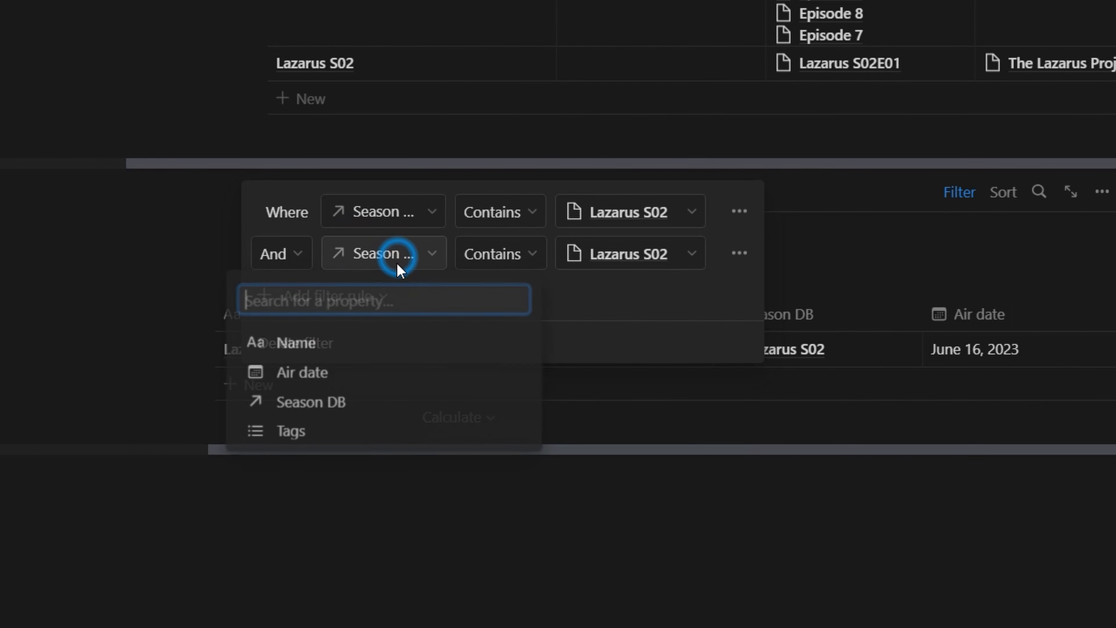
click(311, 372)
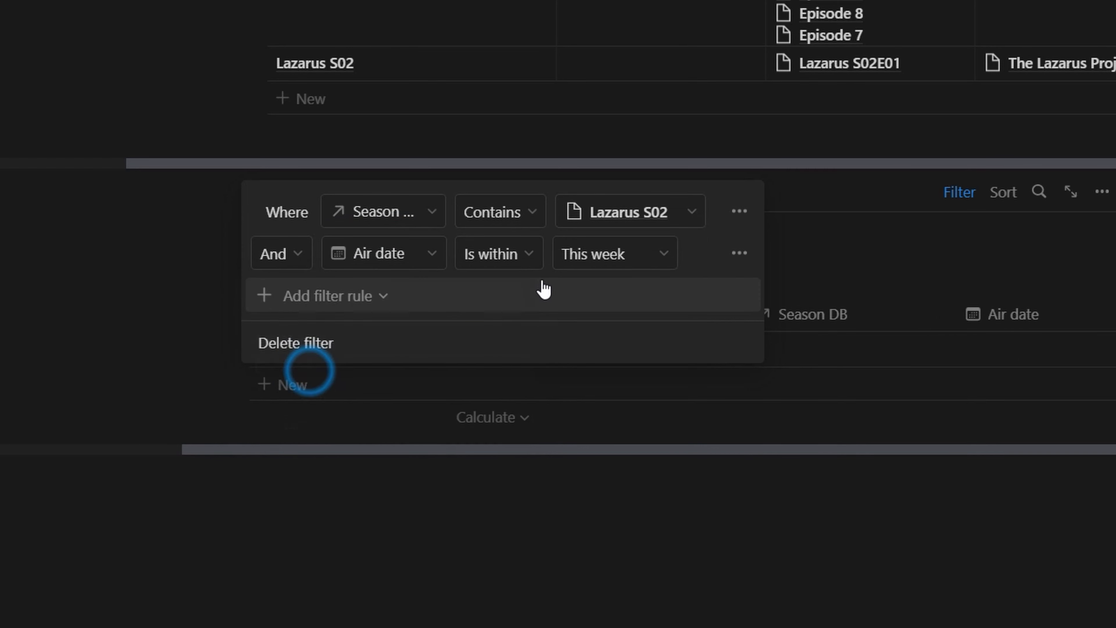
Restrict the Air date filter rule to an exact date range starting January 1, 2023, including an end date.
click(598, 264)
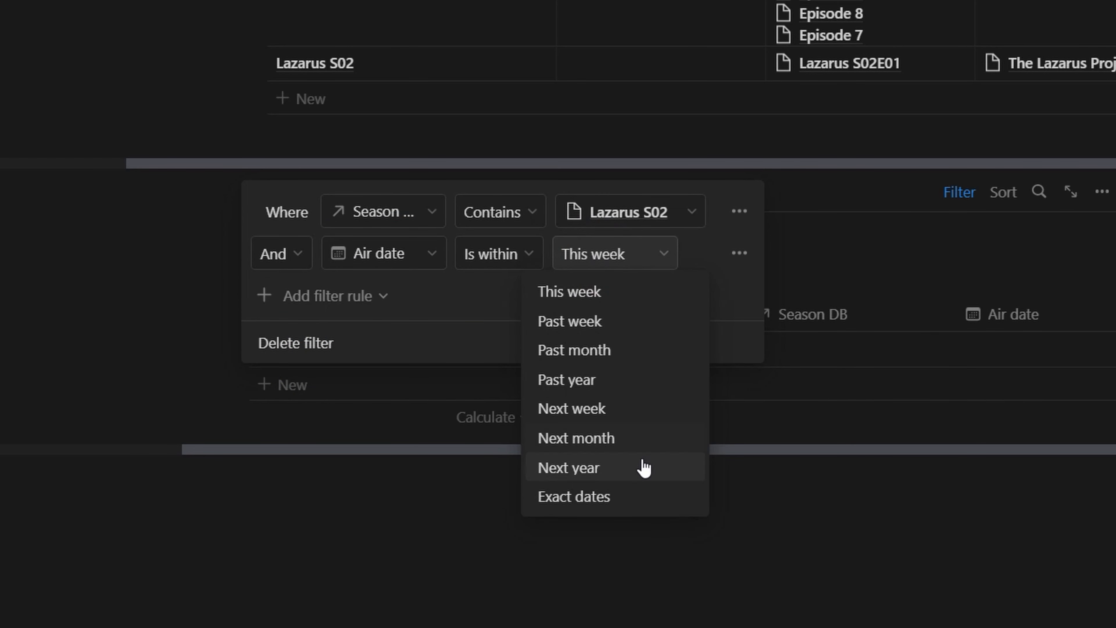
click(624, 496)
click(667, 373)
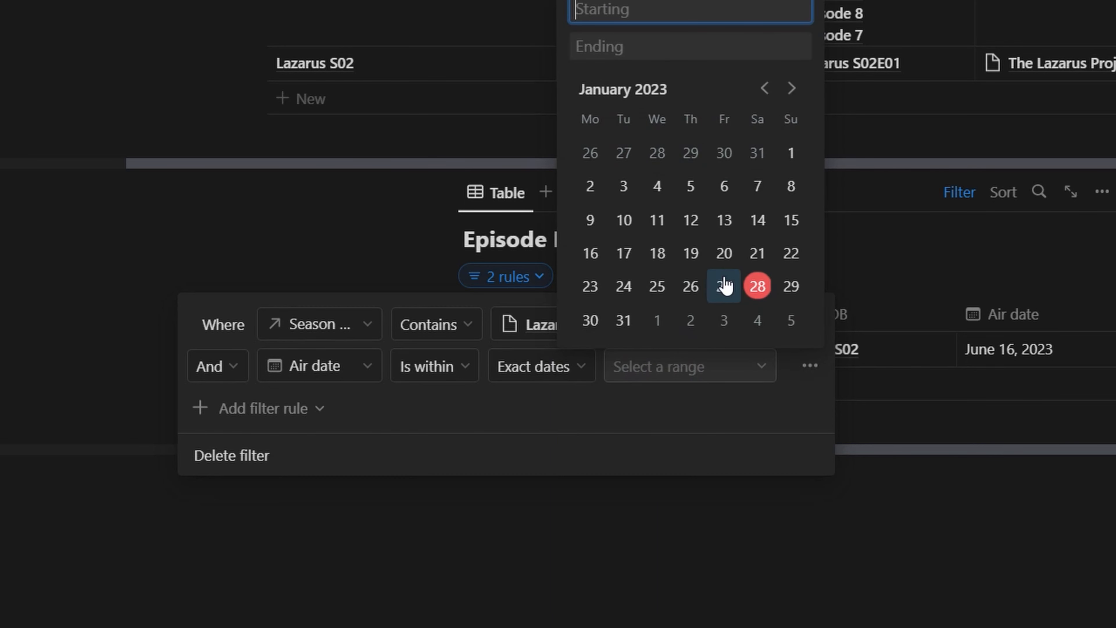
click(783, 152)
click(687, 50)
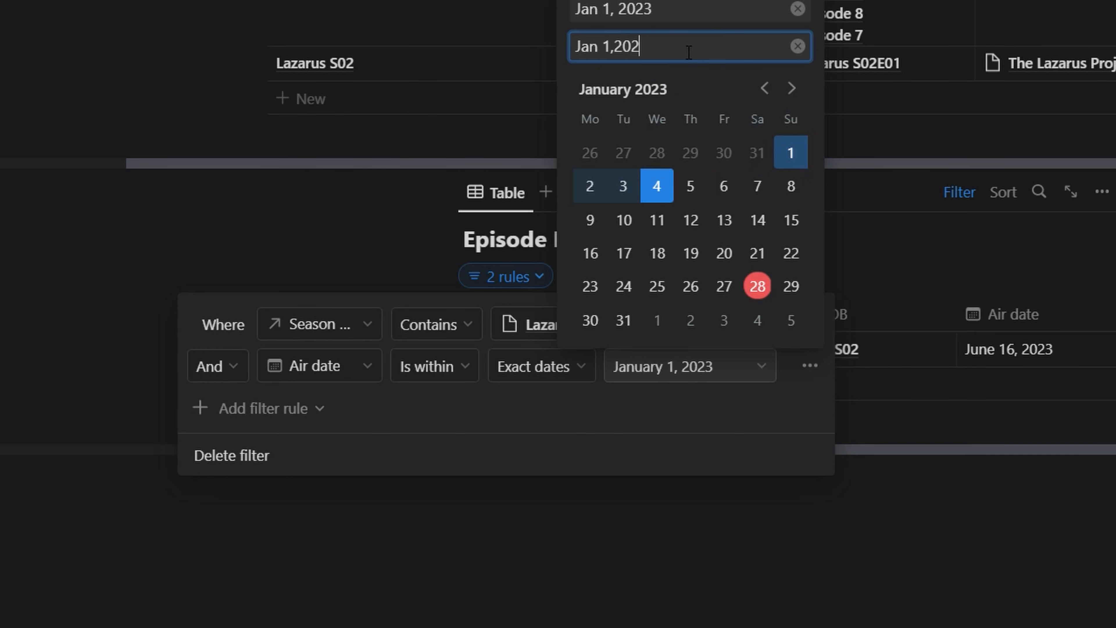
click(751, 559)
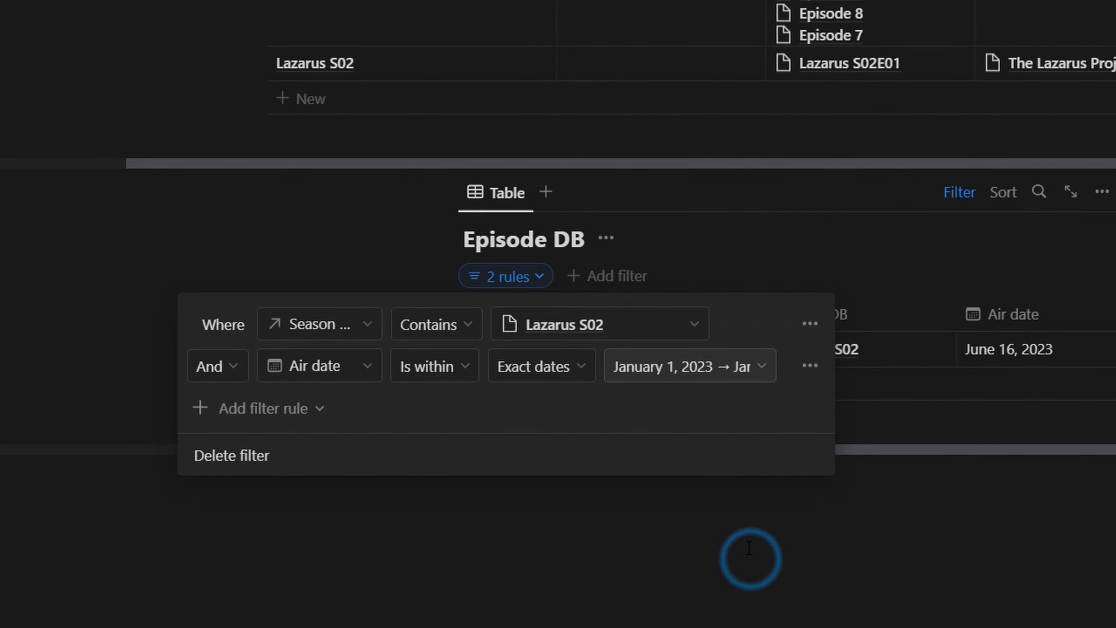
click(747, 545)
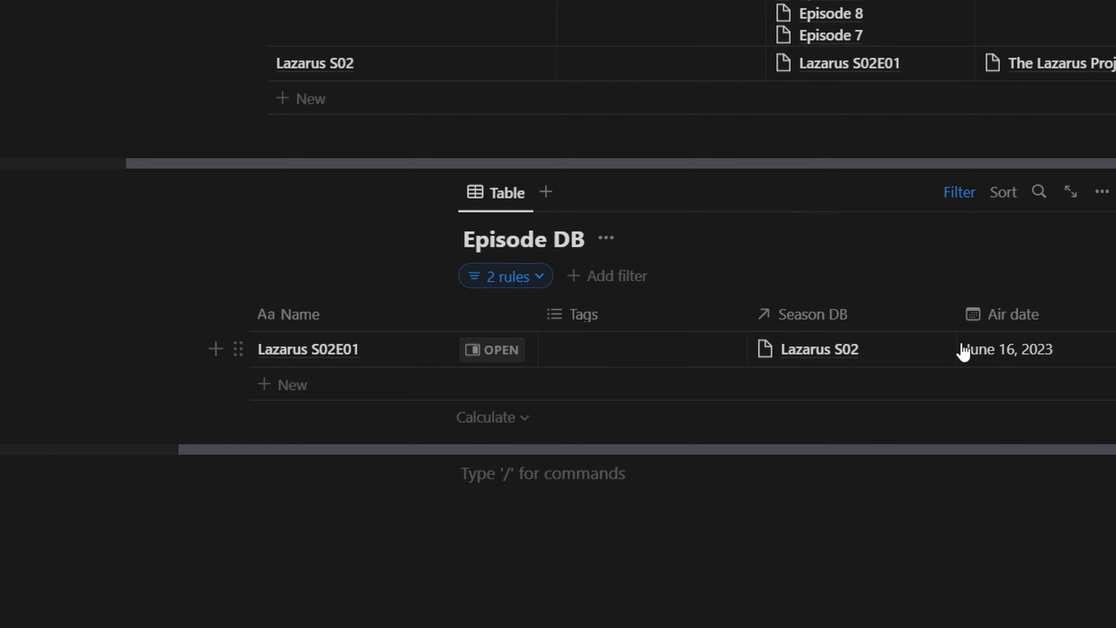
Add episodes Lazarus S02E02 and Lazarus S02E03 to the filtered Episode DB.
click(303, 394)
text(Lazarus S02E02)
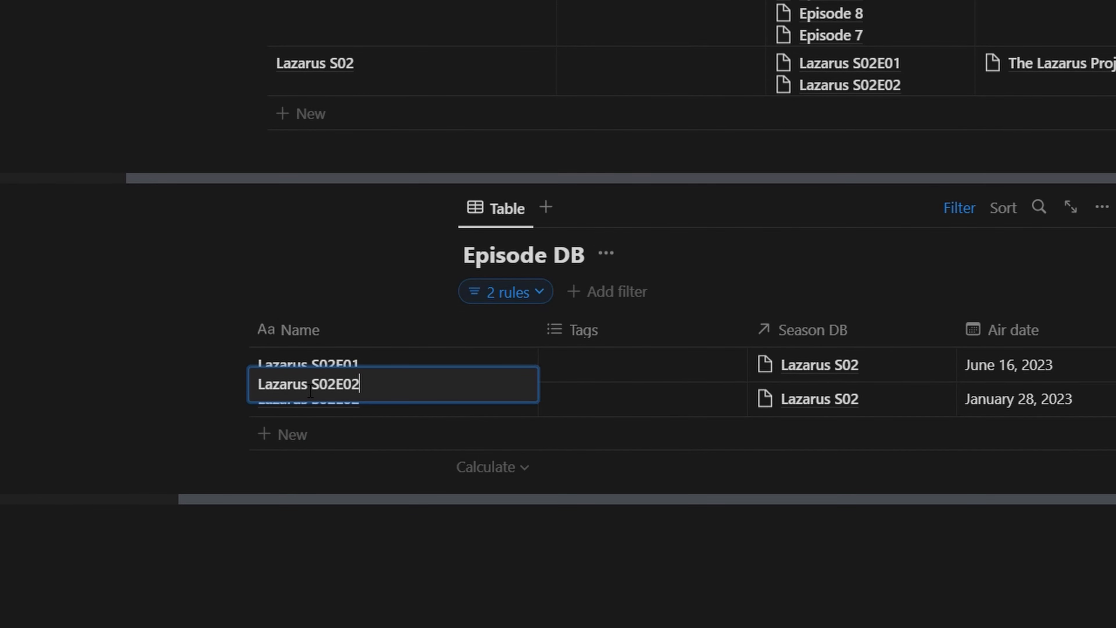
key(Return)
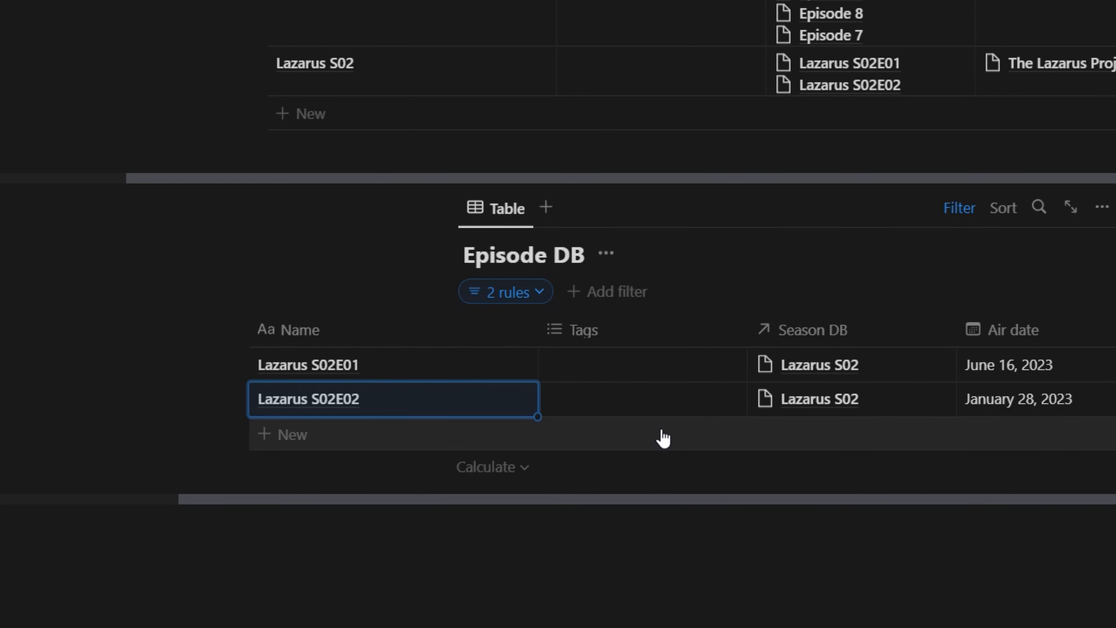
click(321, 435)
text(Lazarus S02E03)
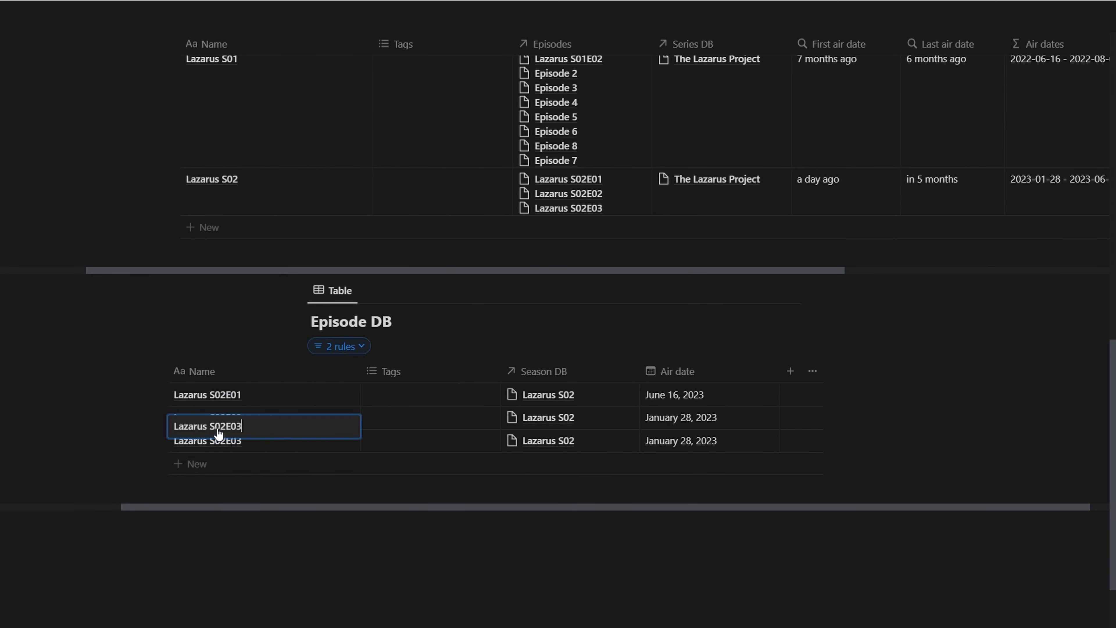
key(Return)
Add episodes Lazarus S02E04, Lazarus S02E05 and Lazarus S02E06 to the filtered Episode DB.
text(0404)
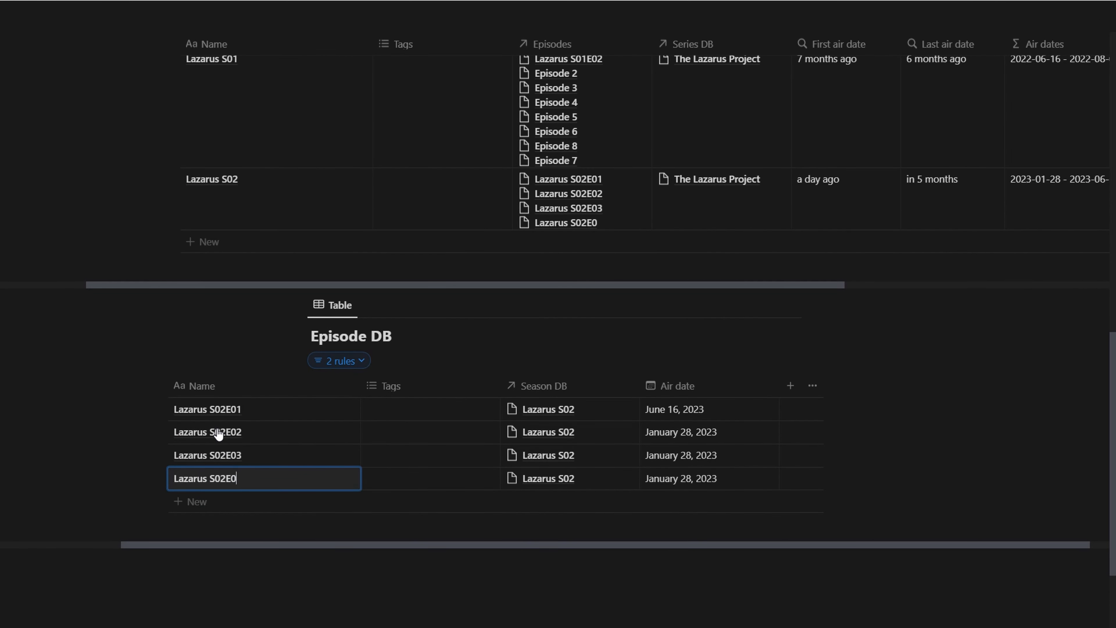
key(Return)
key(ctrl+v)
click(239, 537)
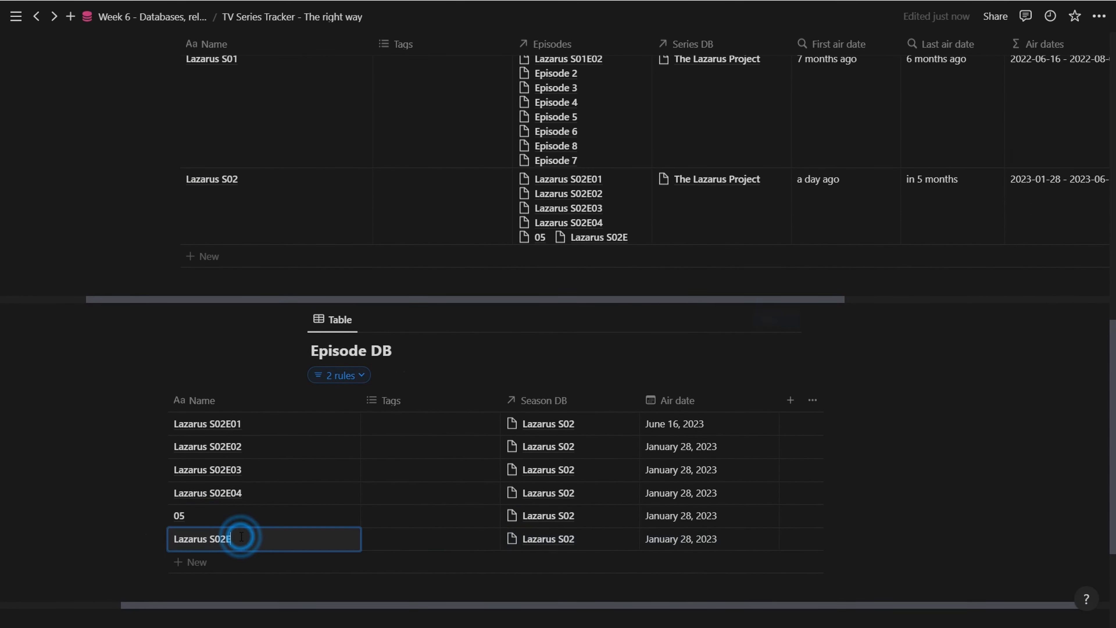
text(05)
click(240, 537)
text(Lazarus S02E06)
key(Return)
Copy the June 16, 2023 air date of Lazarus S02E01 to the other five Lazarus S02 episodes.
click(670, 439)
key(Escape)
key(ctrl+c)
key(Down)
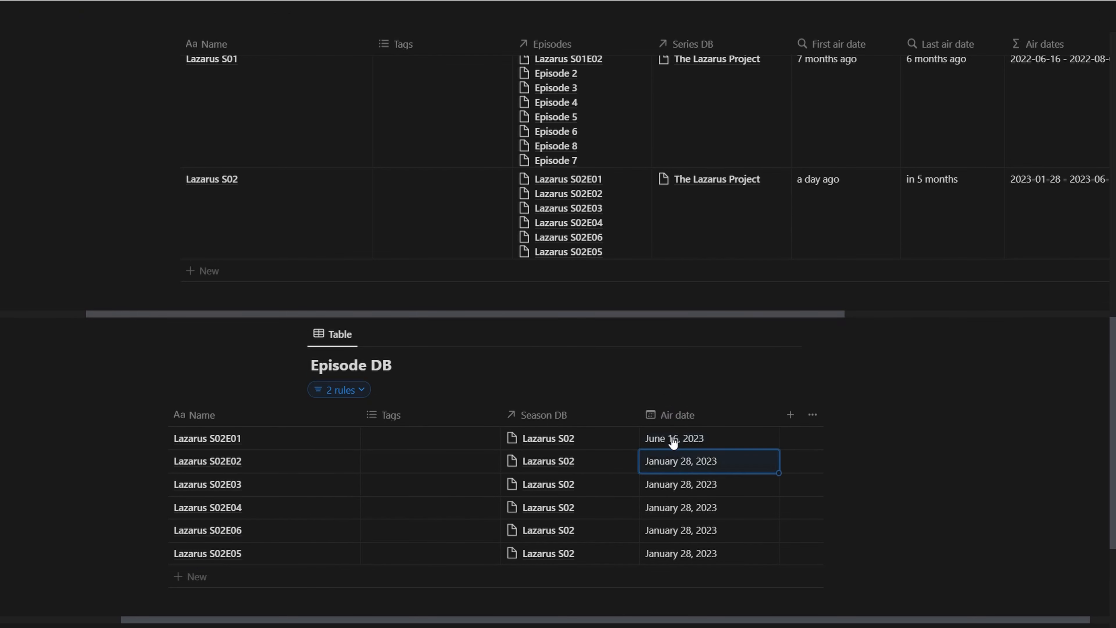
key(ctrl+v)
key(Down)
key(ctrl+v)
key(Down)
key(ctrl+v)
key(Down)
key(ctrl+v)
key(Down)
key(ctrl+v)
Set the air dates of Lazarus S02E02, S02E03 and S02E04 to June 23, June 30 and July 7, 2023.
click(693, 466)
click(755, 251)
click(693, 483)
click(755, 293)
click(693, 510)
click(755, 339)
Set the air date of Lazarus S02E06 to July 14, 2023 and of Lazarus S02E05 to July 21, 2023.
click(688, 529)
click(800, 206)
click(755, 295)
click(698, 549)
click(801, 230)
click(756, 341)
click(609, 501)
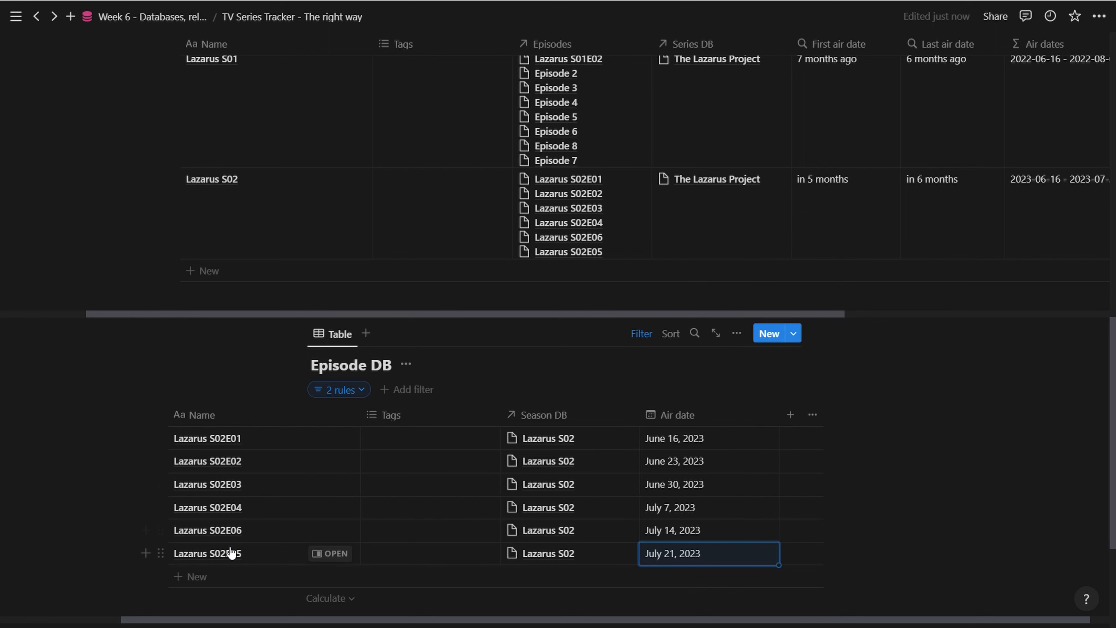
Add a Rollup property to the Series DB based on the Seasons relation.
scroll(834, 488, up, 4)
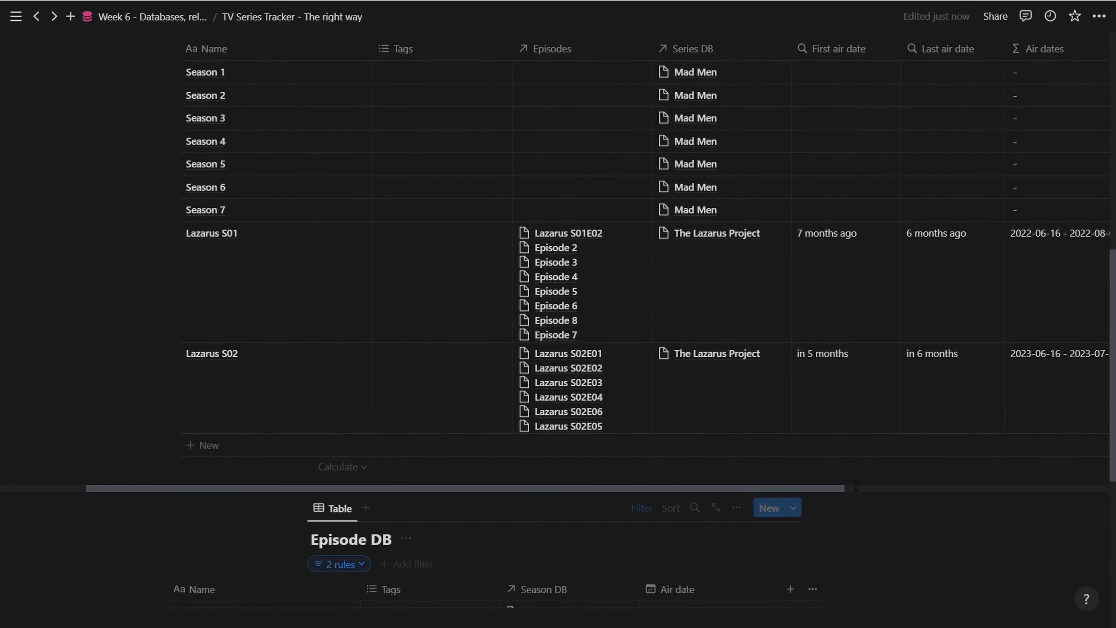
scroll(825, 490, right, 5)
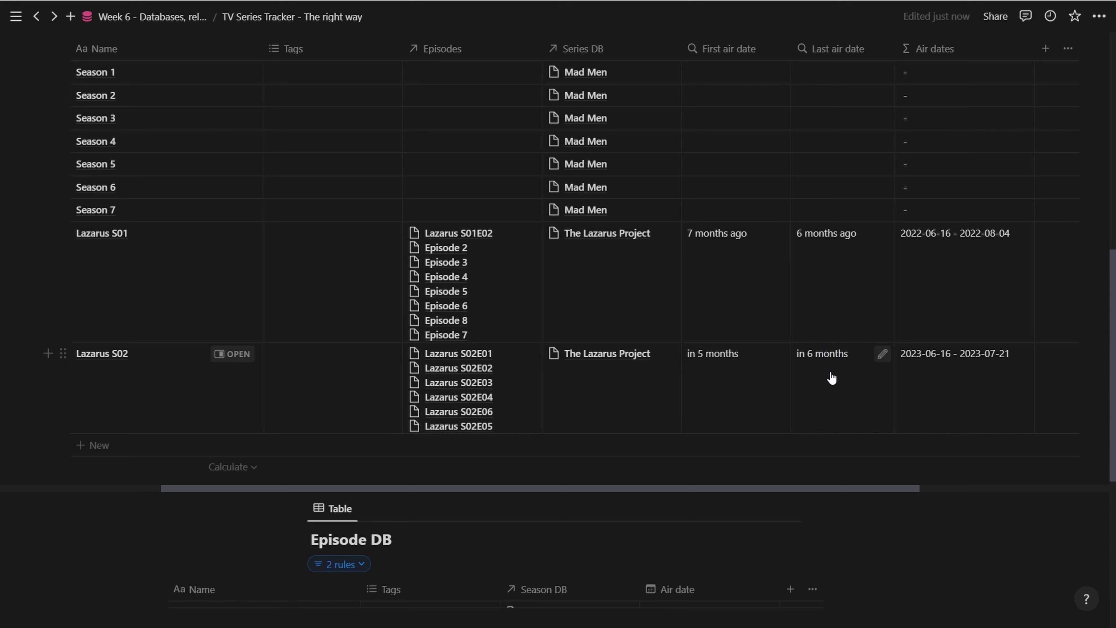
drag(816, 488, 892, 487)
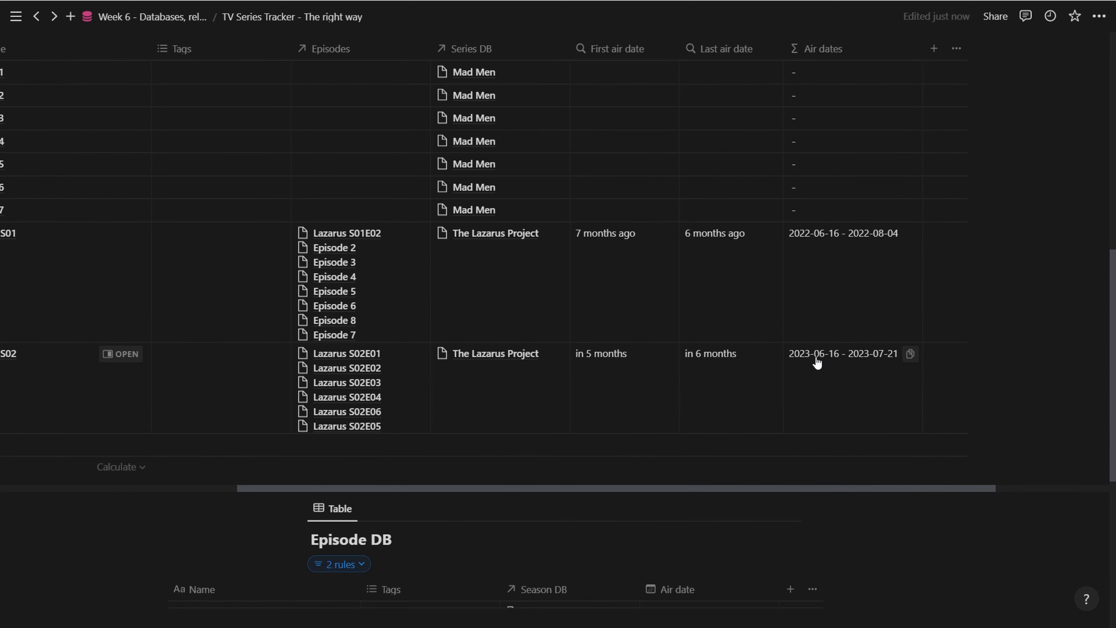
scroll(560, 419, up, 10)
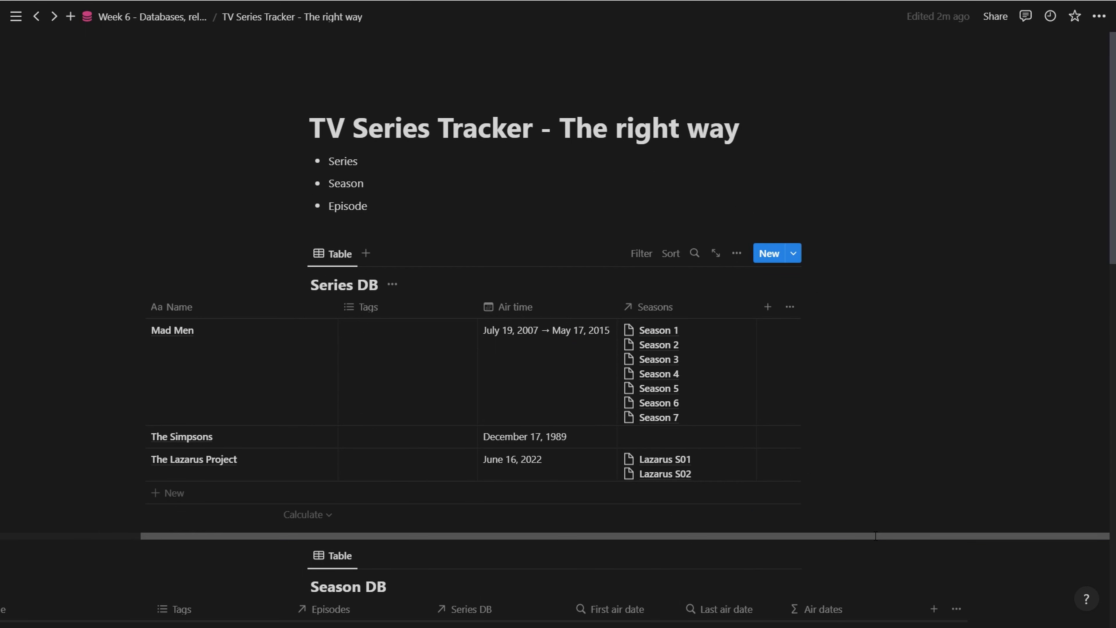
click(768, 306)
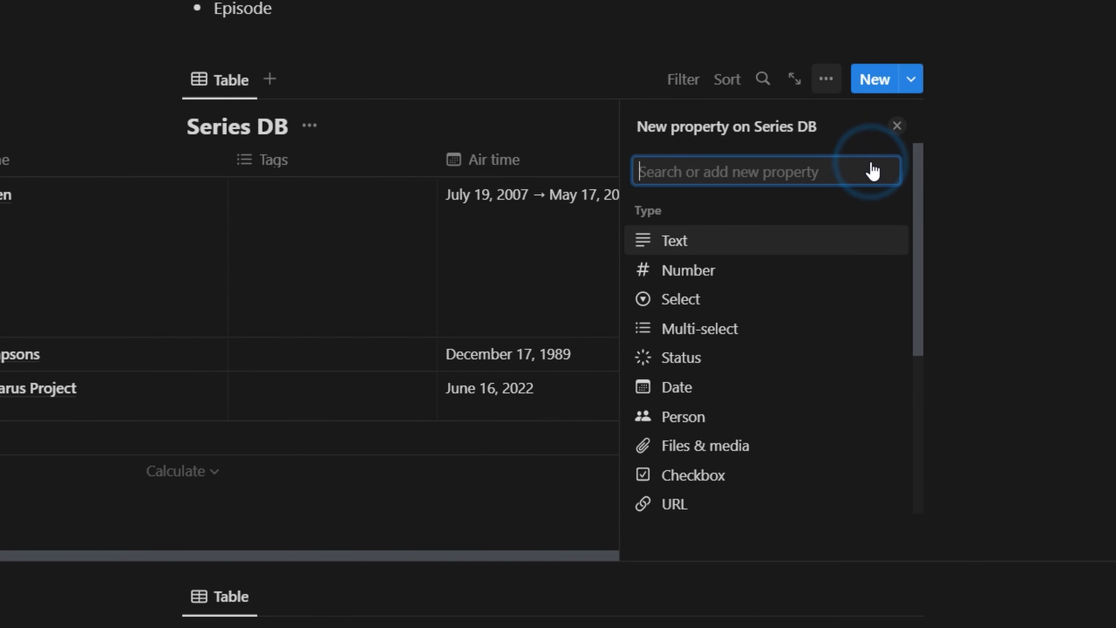
text(roll)
click(745, 240)
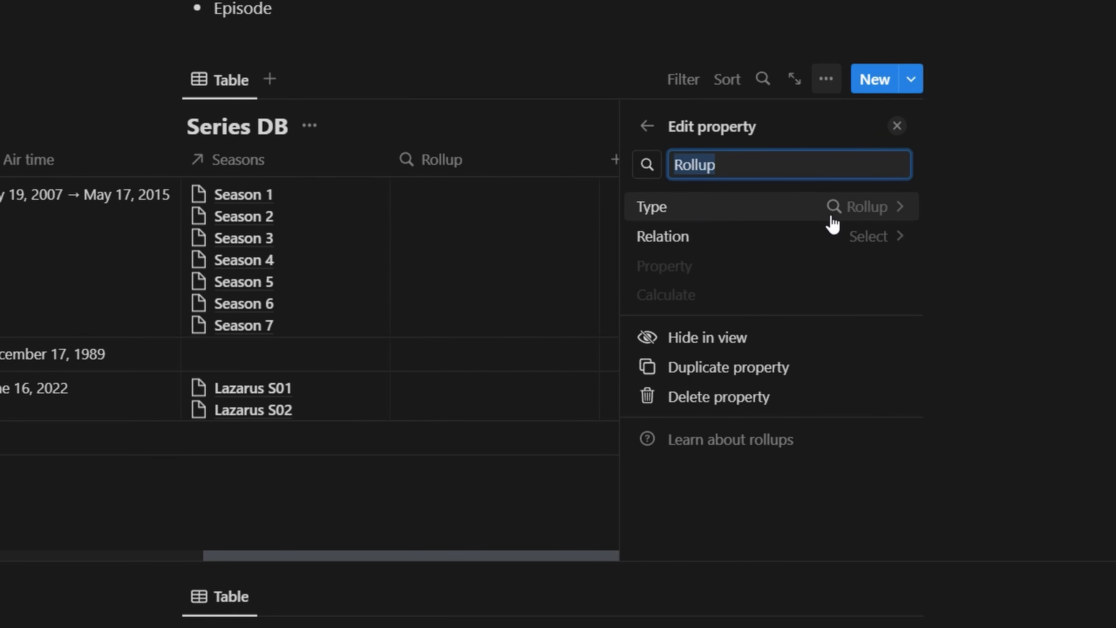
click(810, 237)
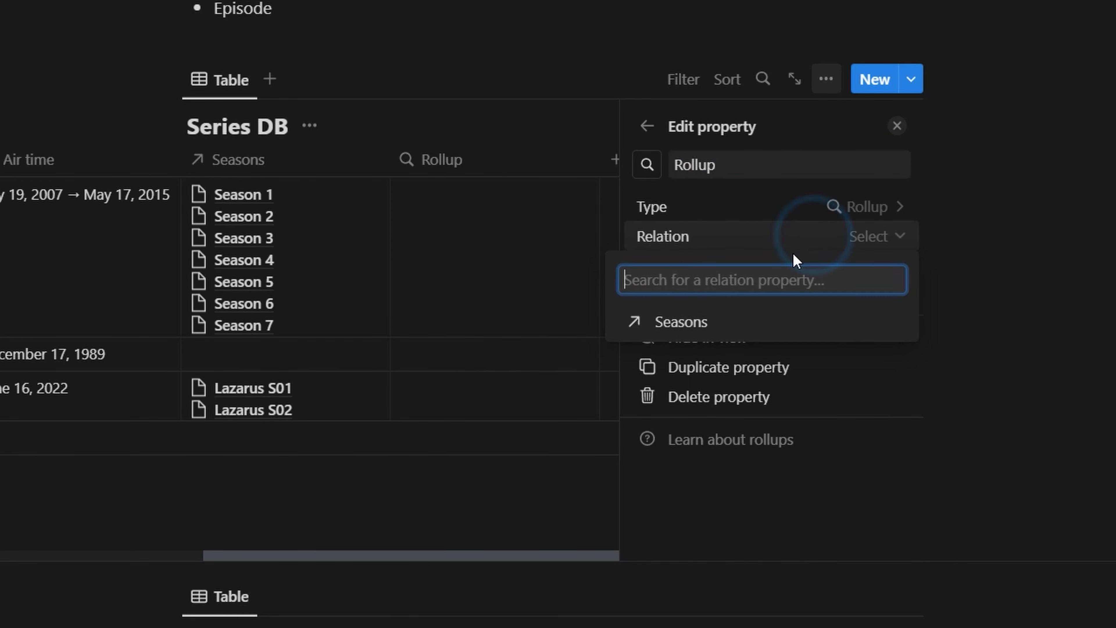
click(679, 327)
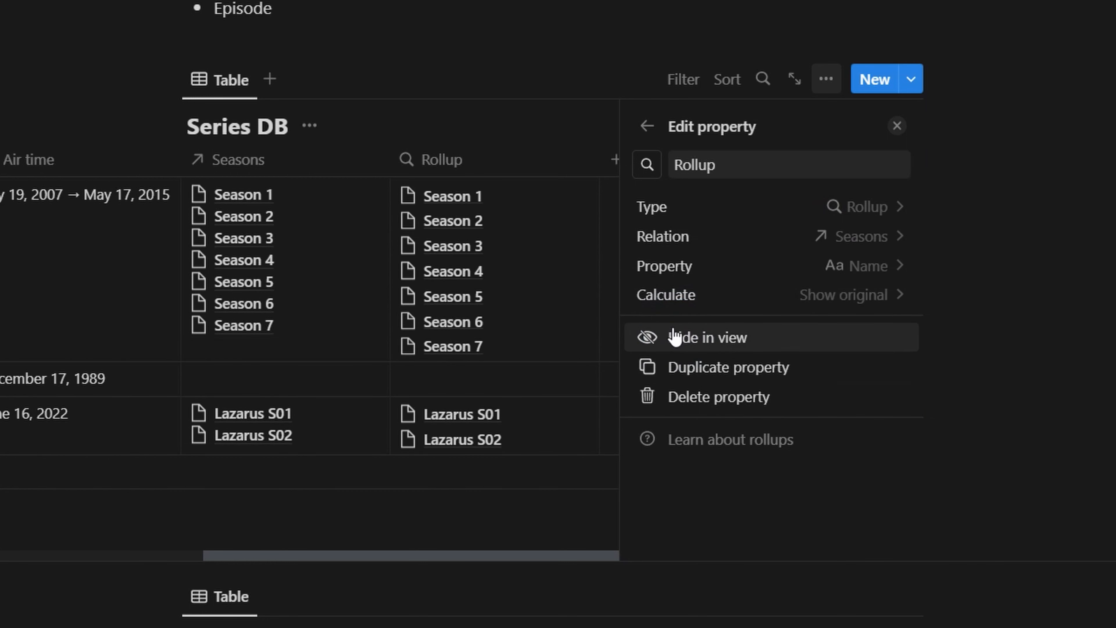
Set the Series DB rollup to show the seasons' Air dates, keeping the calculation on Show original.
click(851, 266)
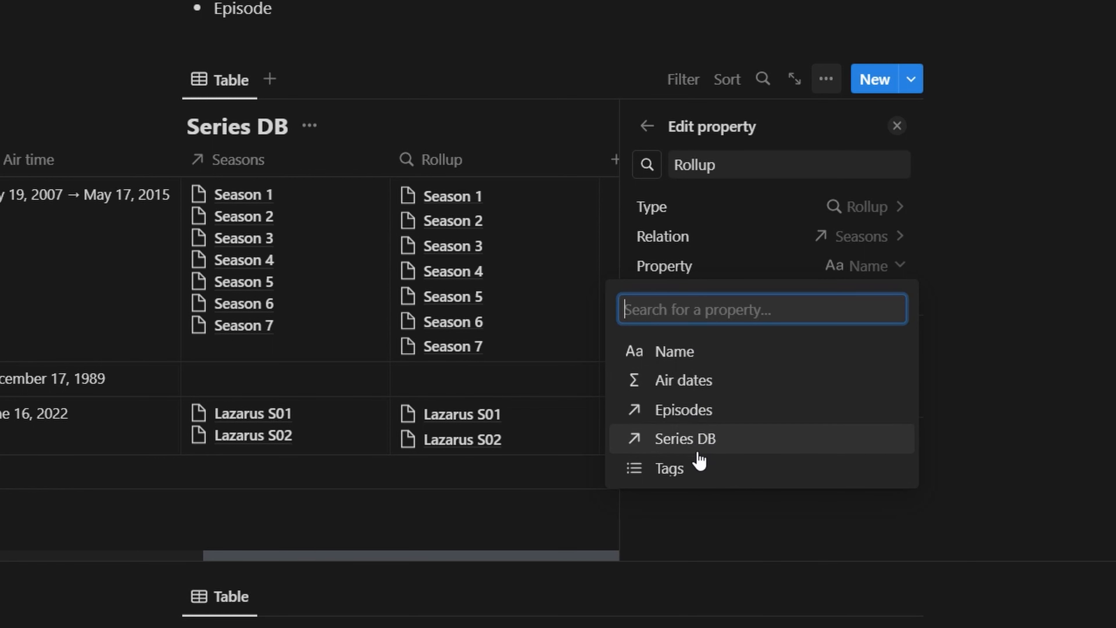
click(703, 386)
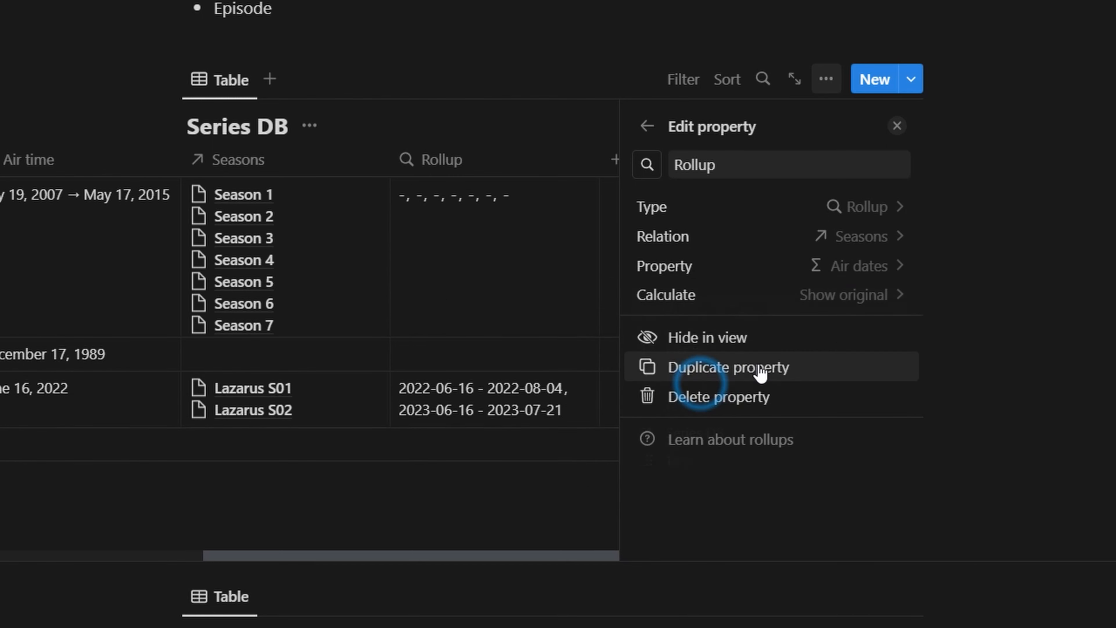
click(850, 303)
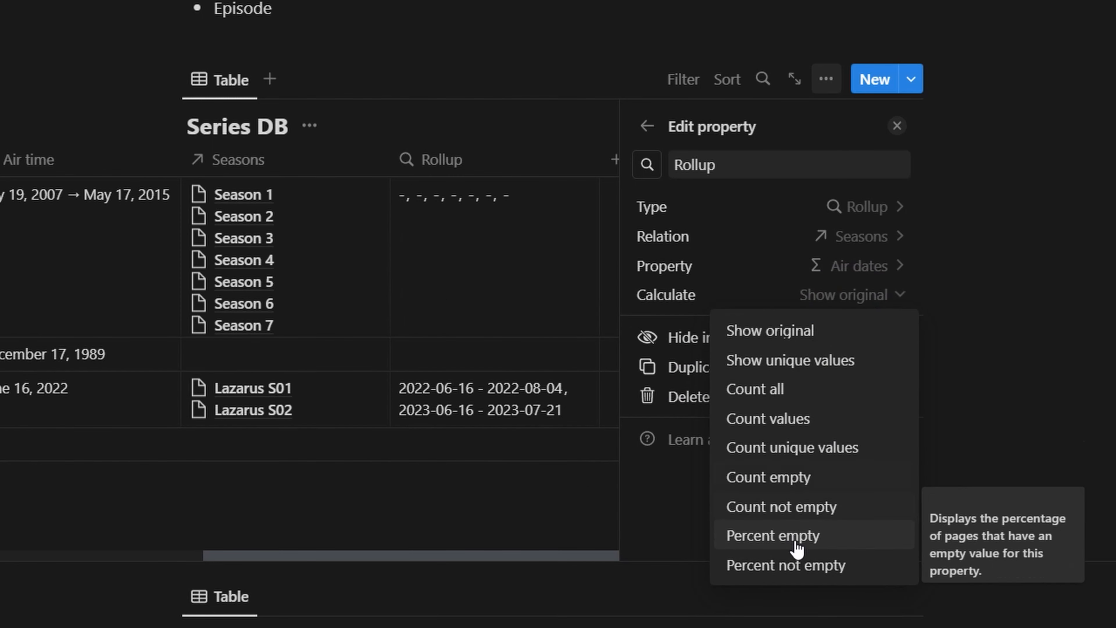
click(599, 526)
click(607, 512)
Compare the First air date, Last air date and Air dates columns of the Season DB with the Series DB rollup.
scroll(653, 492, down, 5)
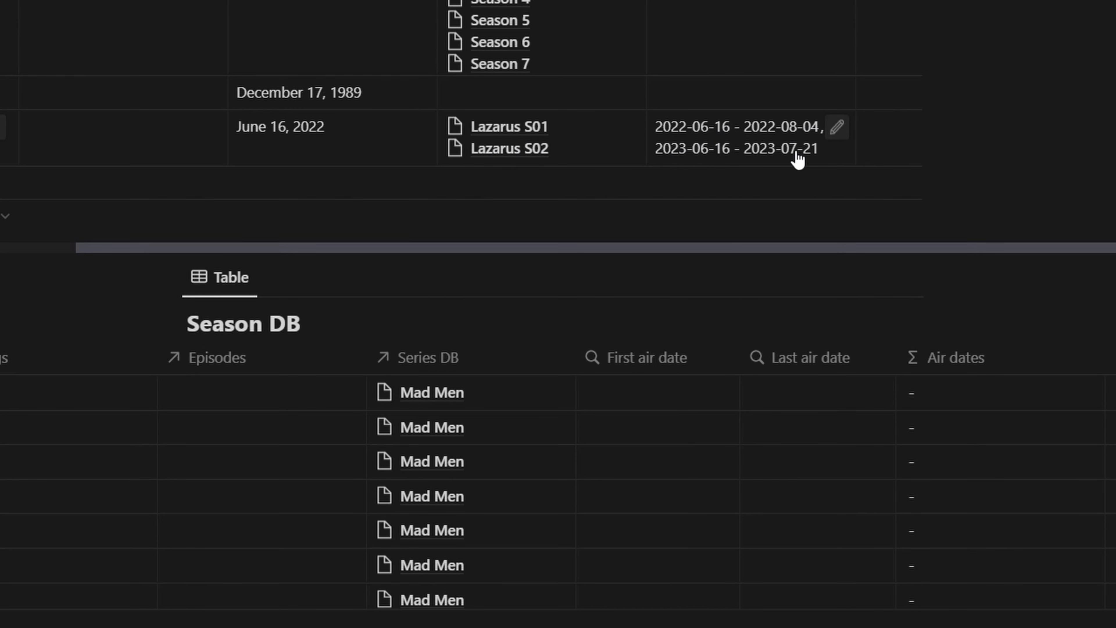
scroll(817, 279, down, 10)
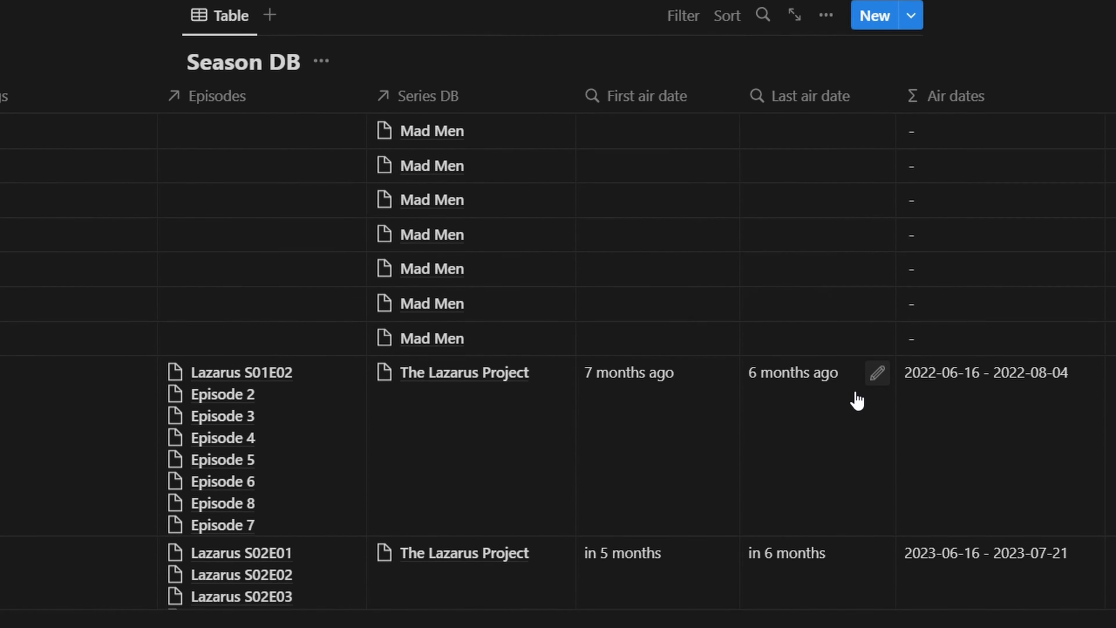
scroll(951, 259, up, 2)
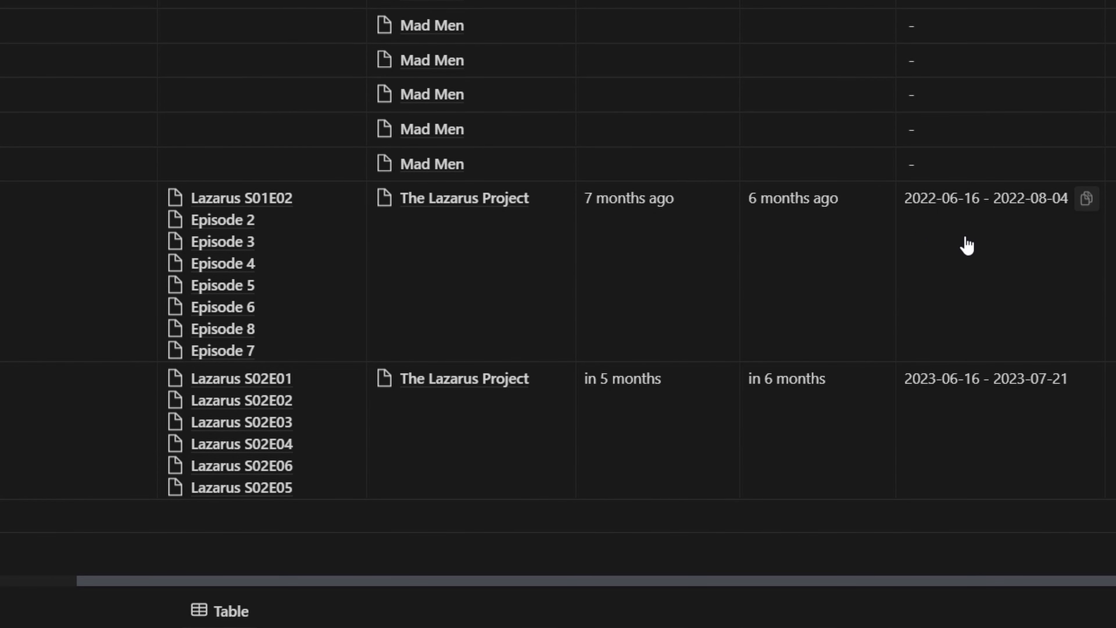
scroll(854, 241, up, 2)
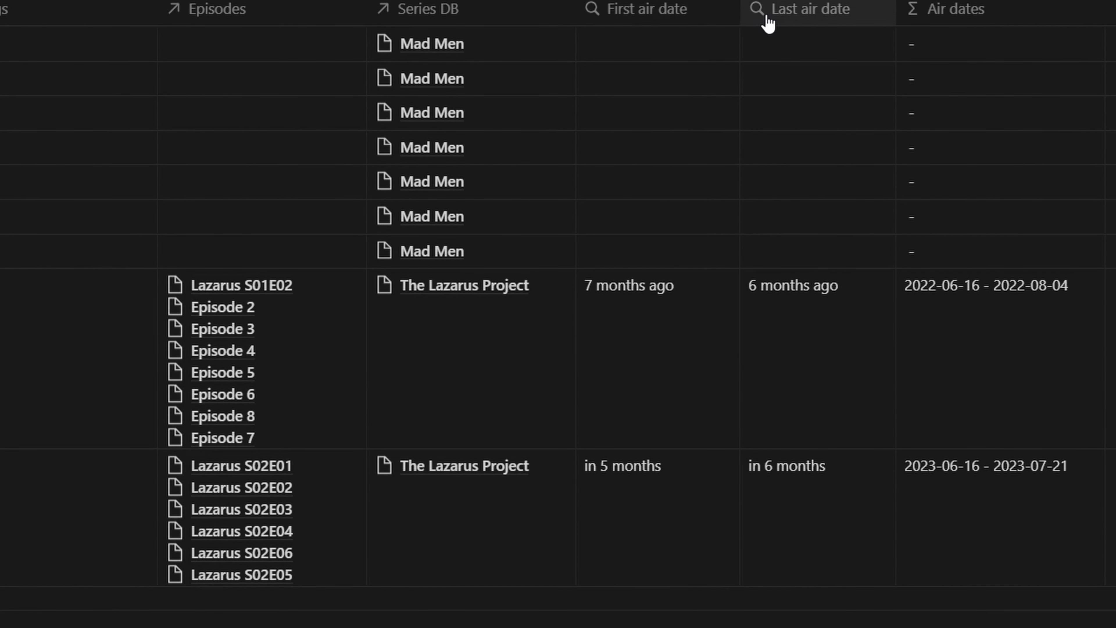
scroll(697, 232, up, 6)
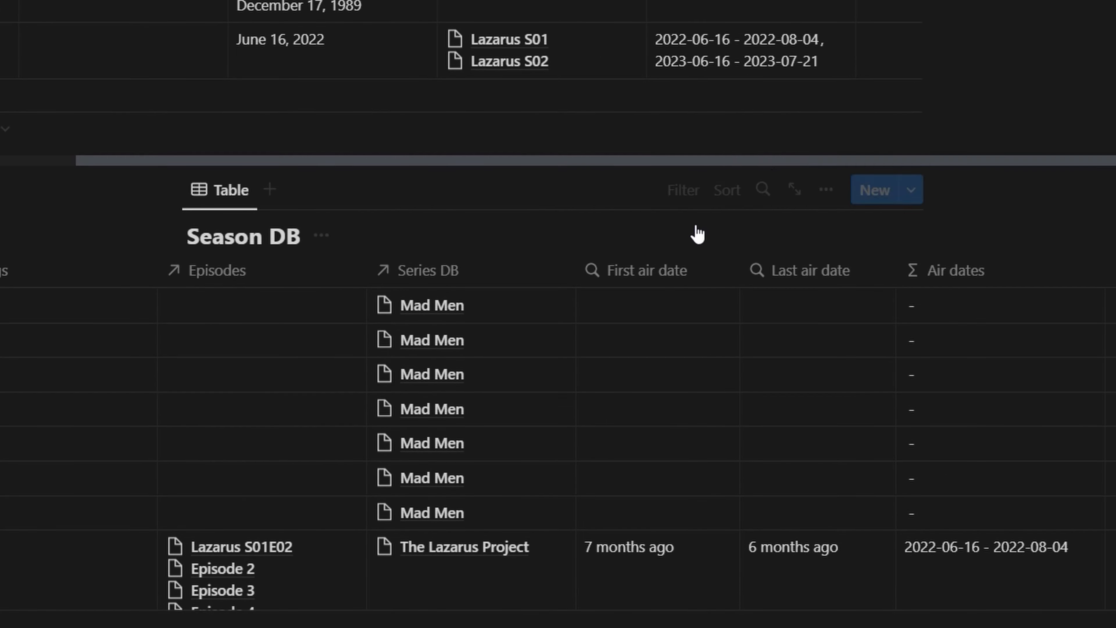
scroll(684, 195, up, 2)
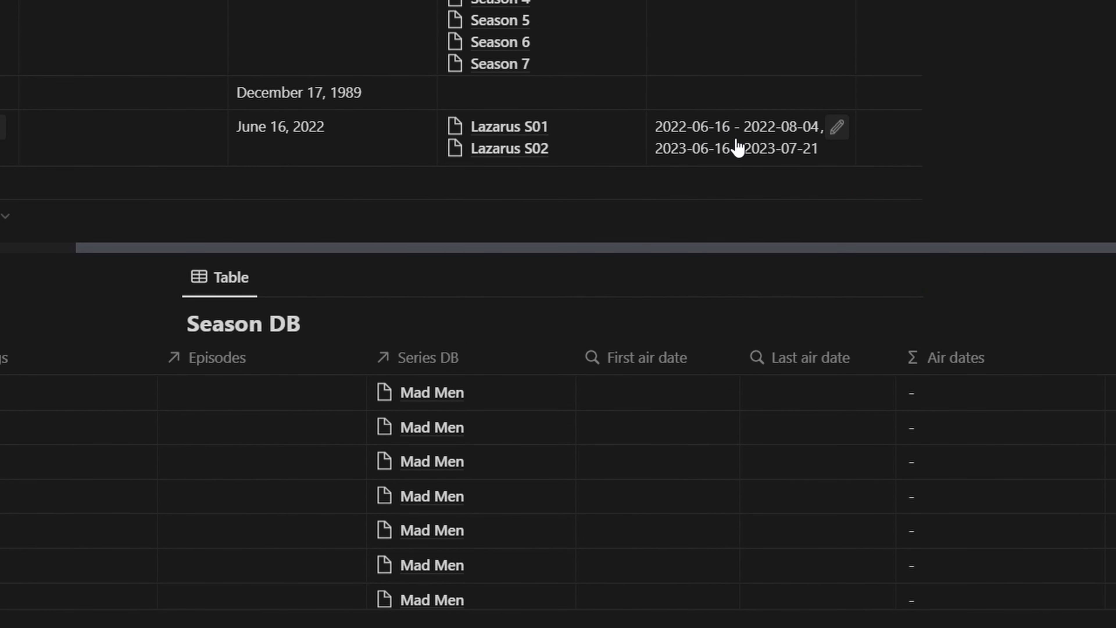
Add a Formula property named First air date 2 to the Season DB.
scroll(737, 148, down, 4)
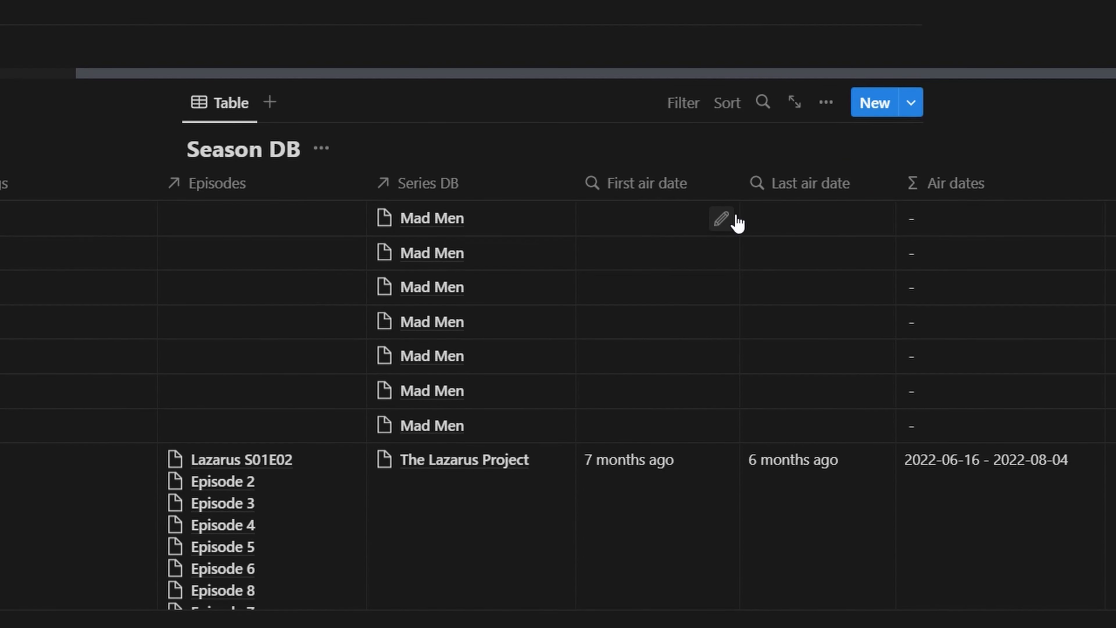
click(1111, 189)
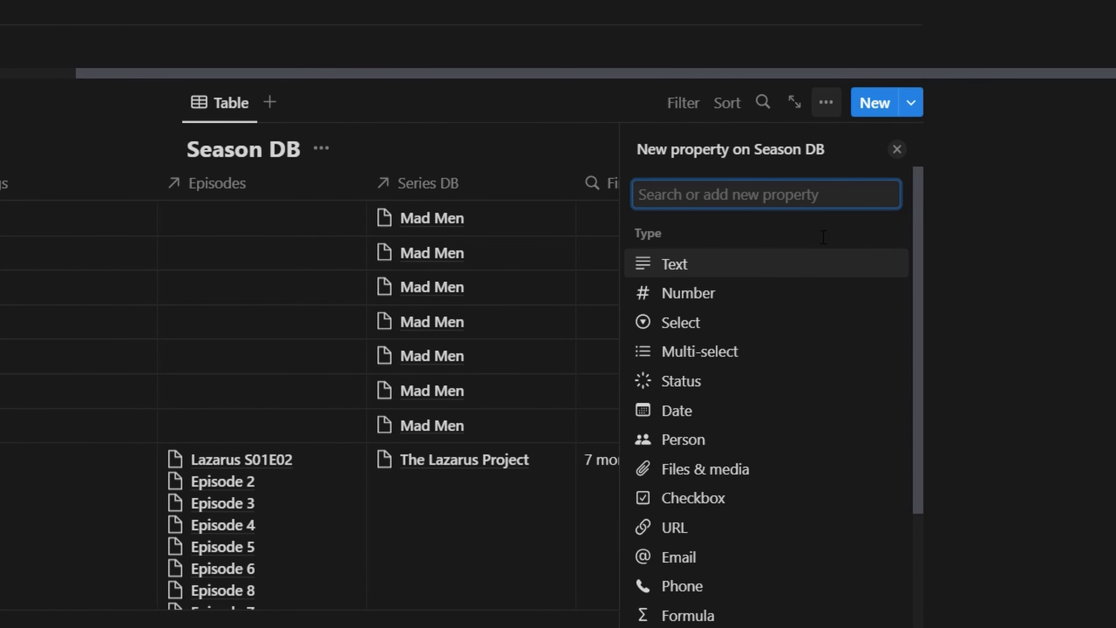
text(fo)
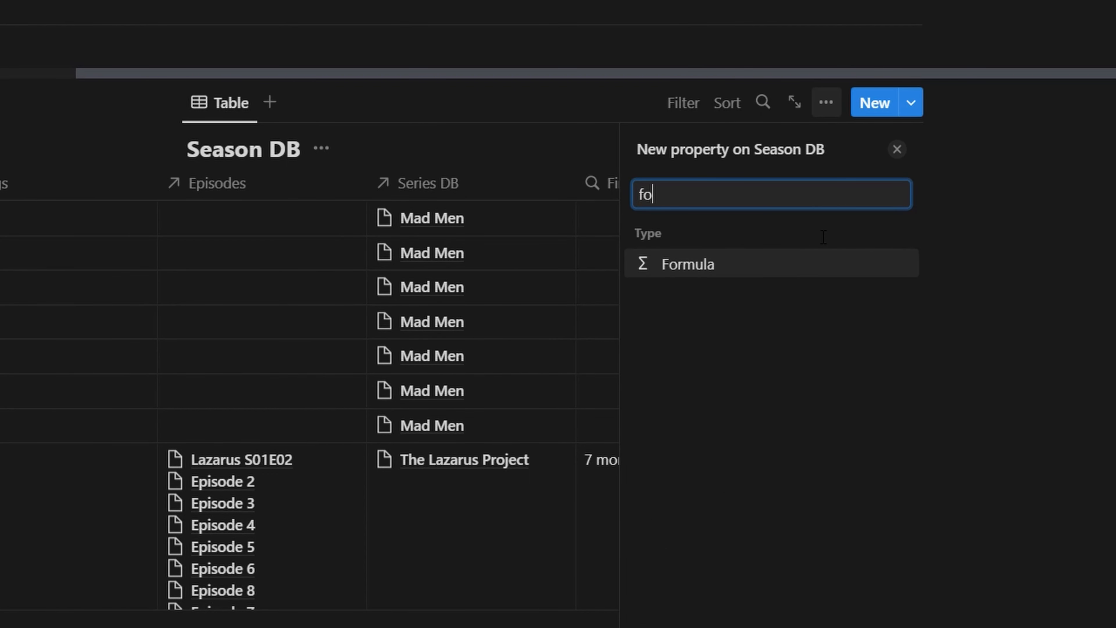
key(Return)
text(First a)
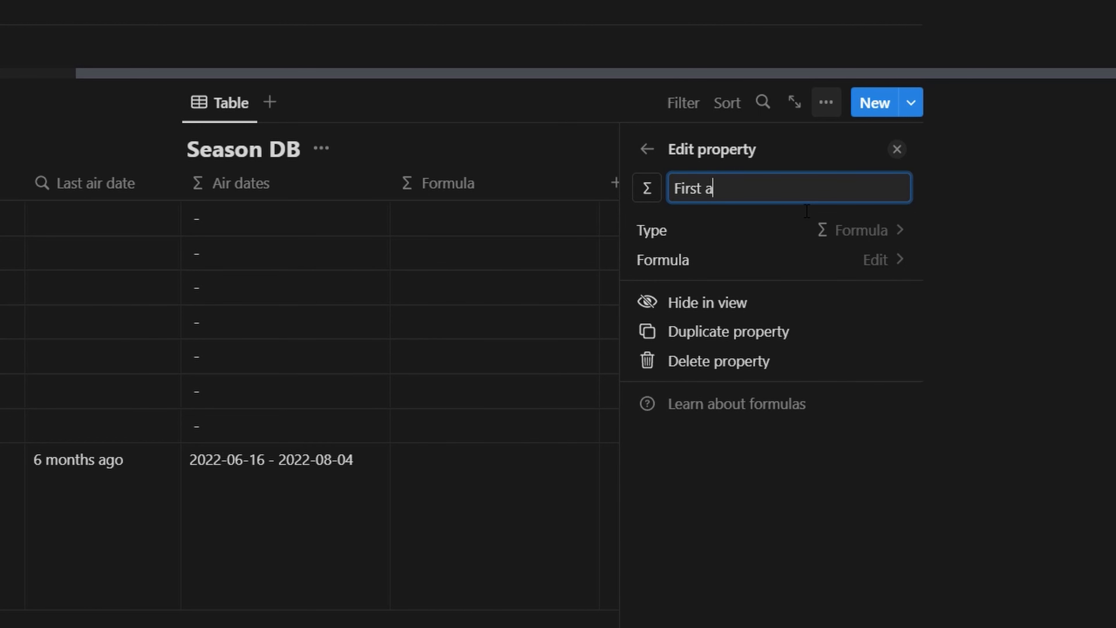
text(ir date)
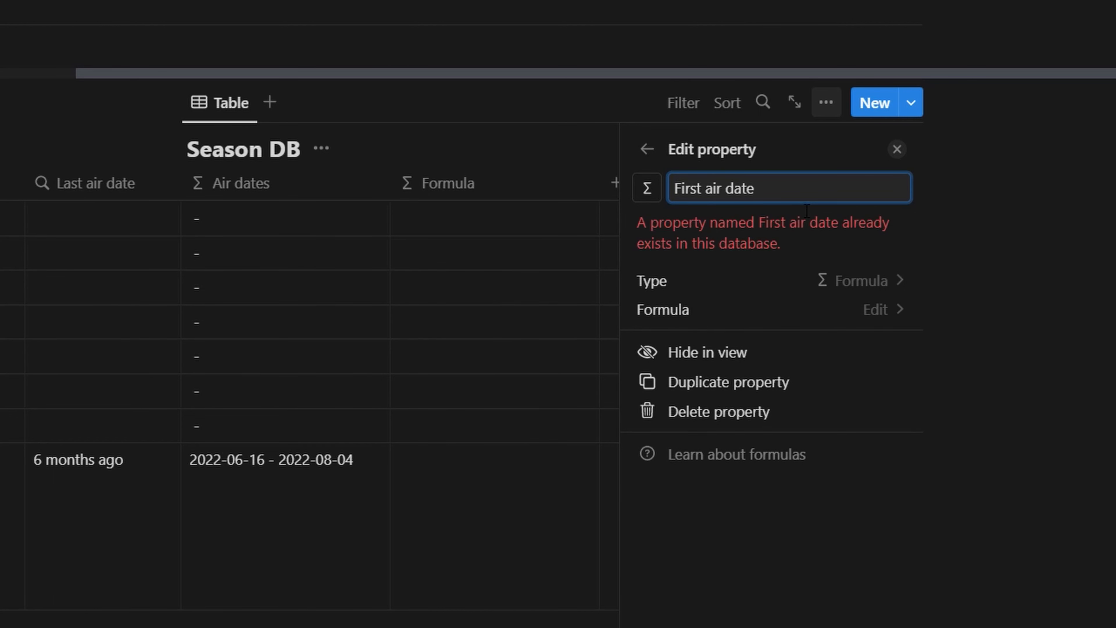
text( 2)
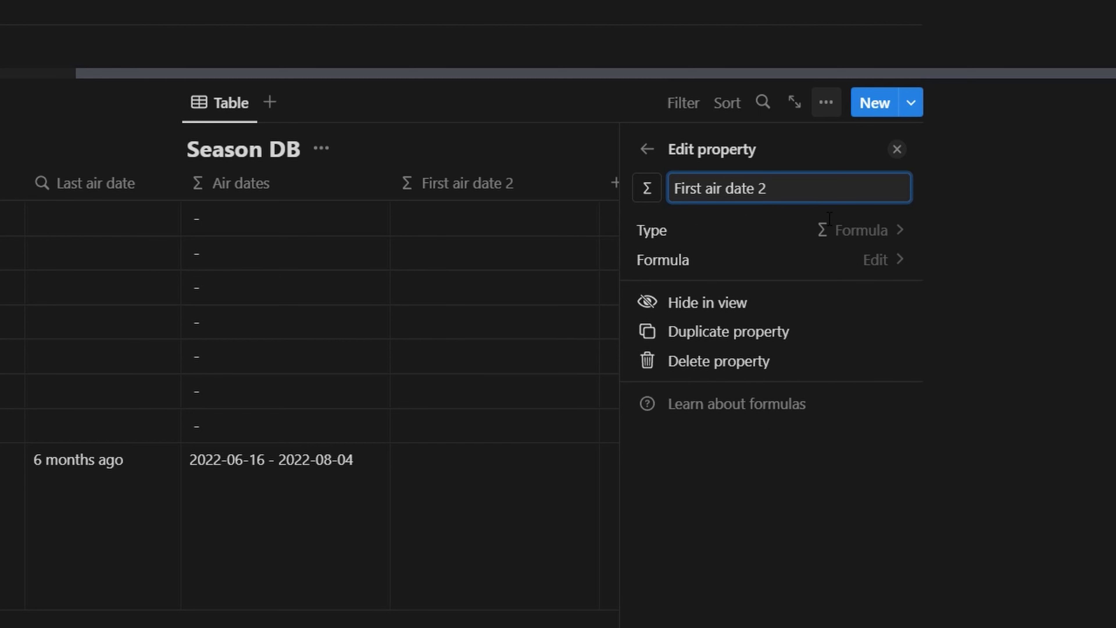
Set the First air date 2 formula of the Season DB to return the First air date property.
click(880, 259)
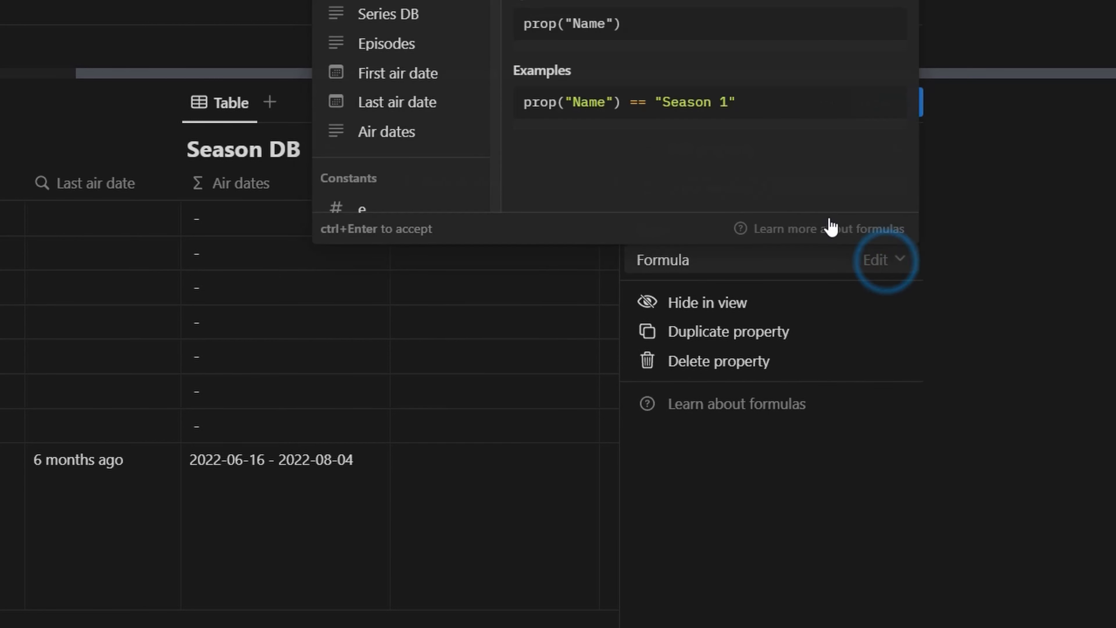
click(433, 83)
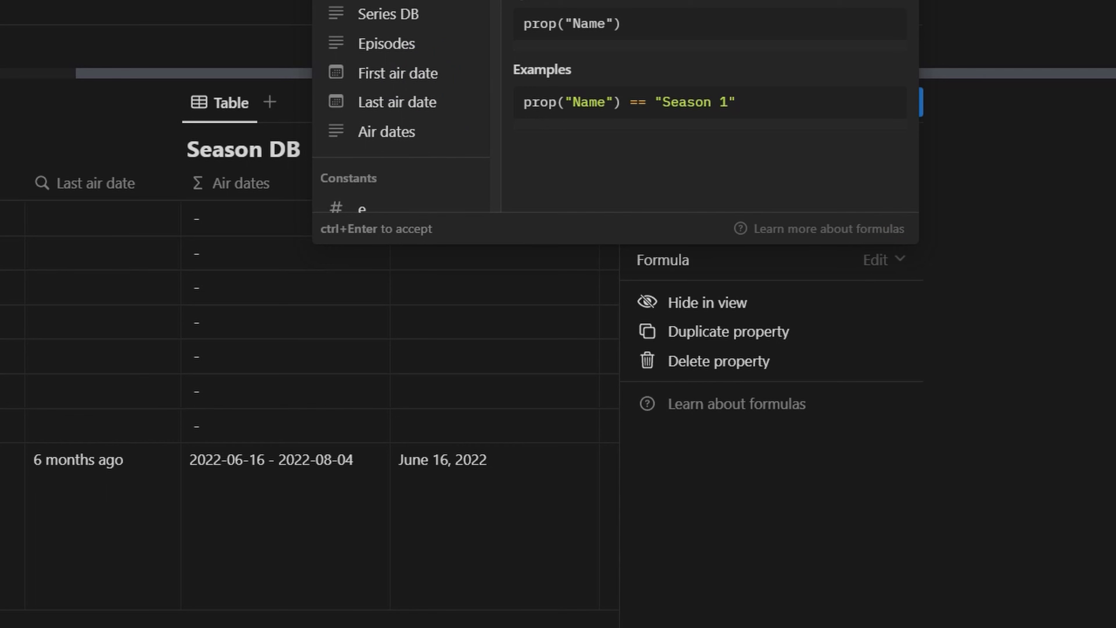
click(884, 1)
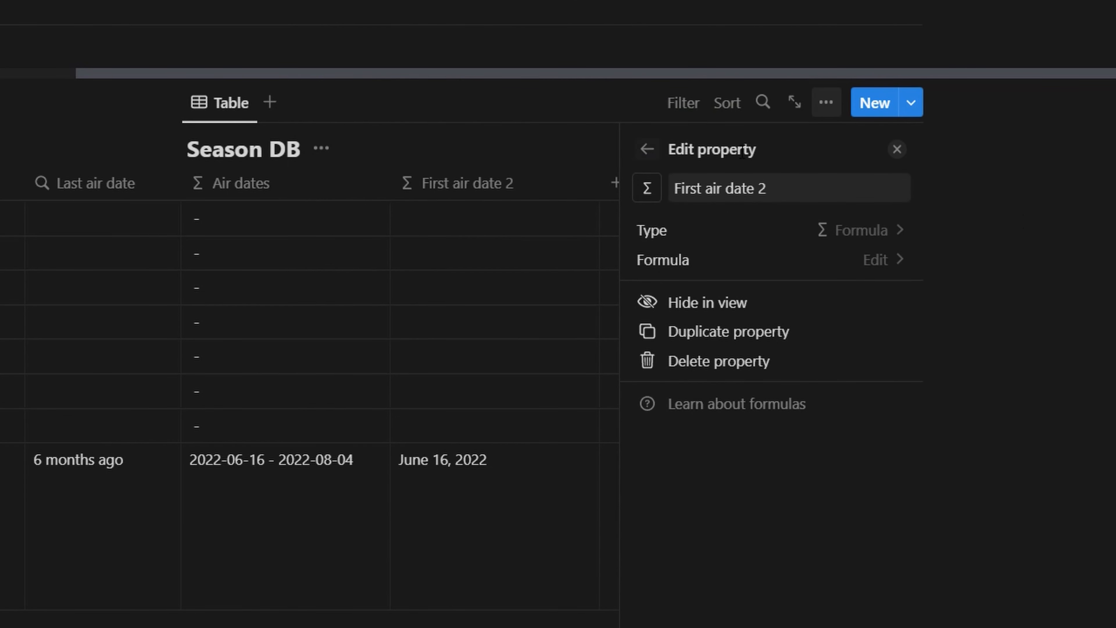
click(897, 149)
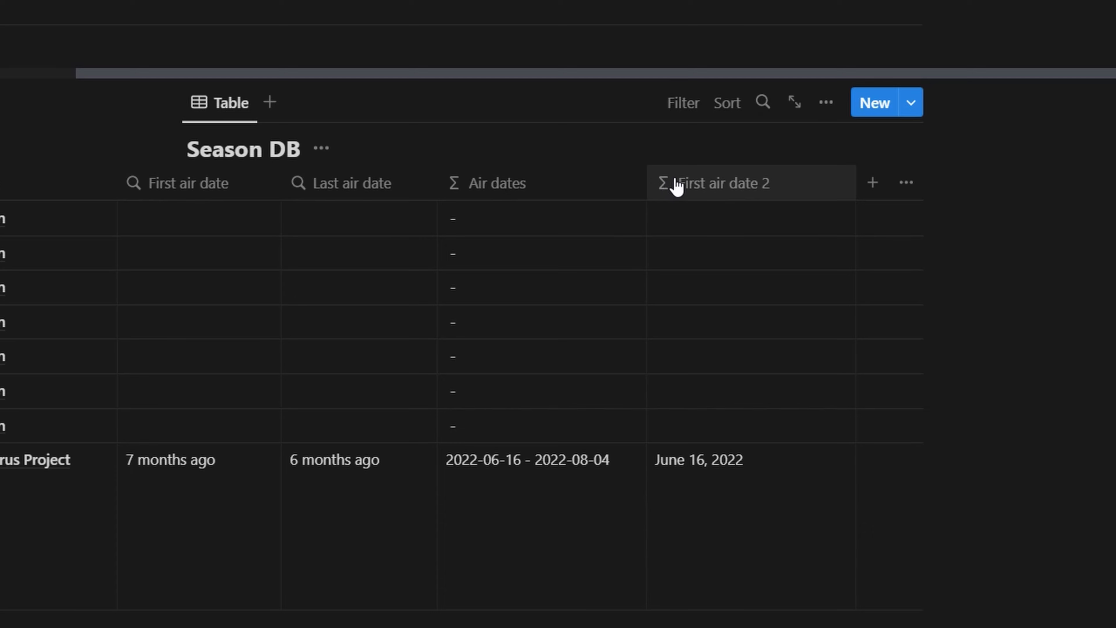
Add a second Rollup property to the Series DB based on the Seasons relation.
scroll(871, 264, up, 4)
scroll(747, 312, up, 2)
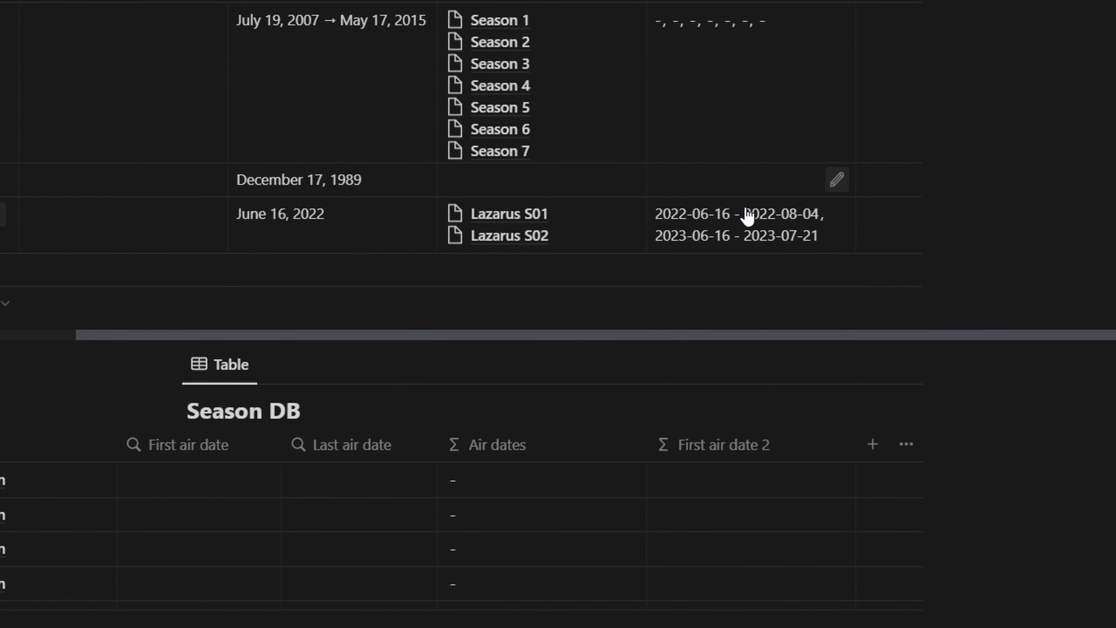
scroll(877, 124, up, 3)
click(879, 125)
text(ro)
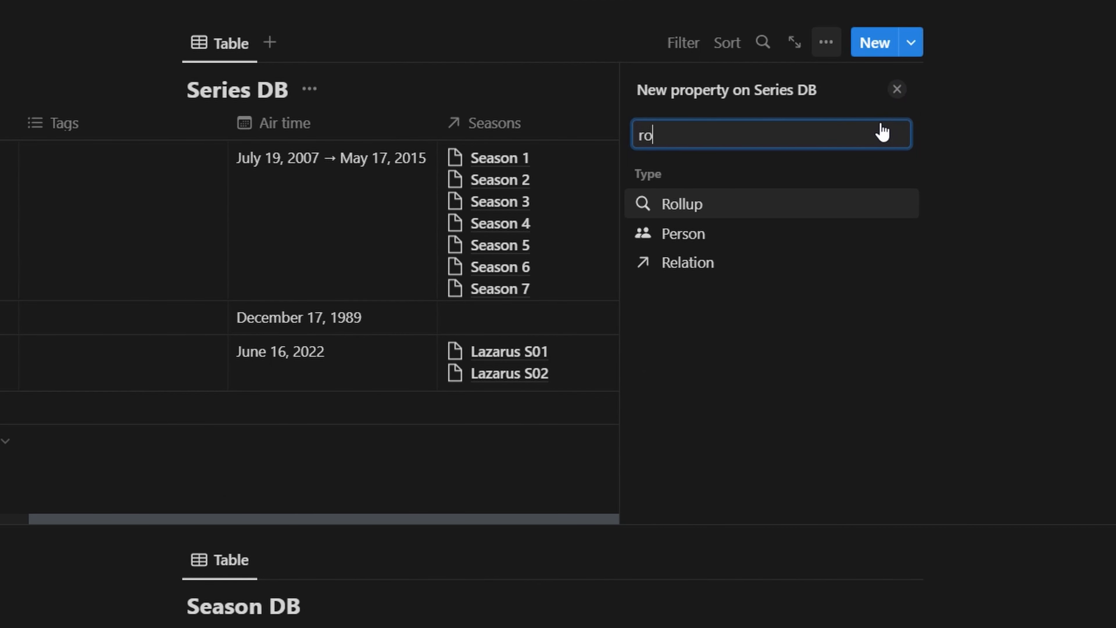
click(762, 217)
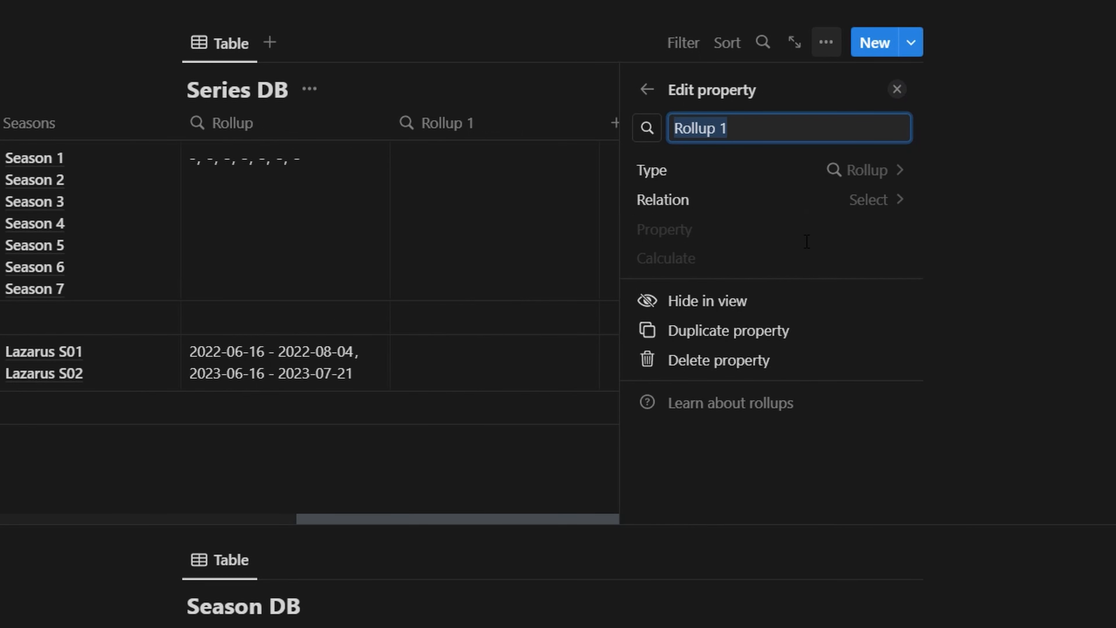
click(830, 201)
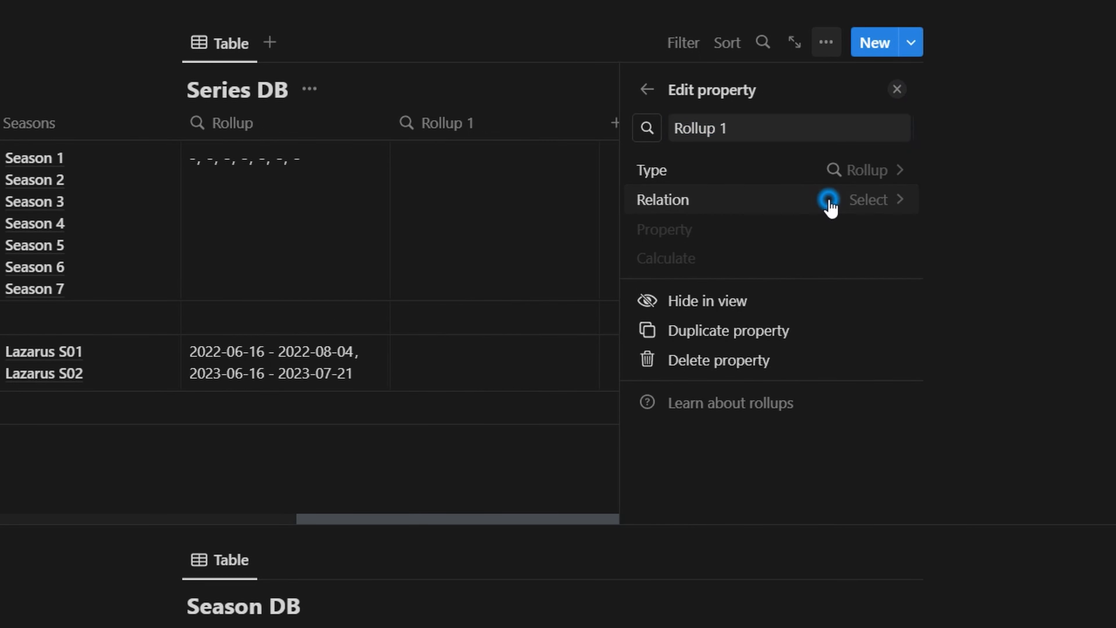
click(800, 175)
click(799, 199)
click(724, 285)
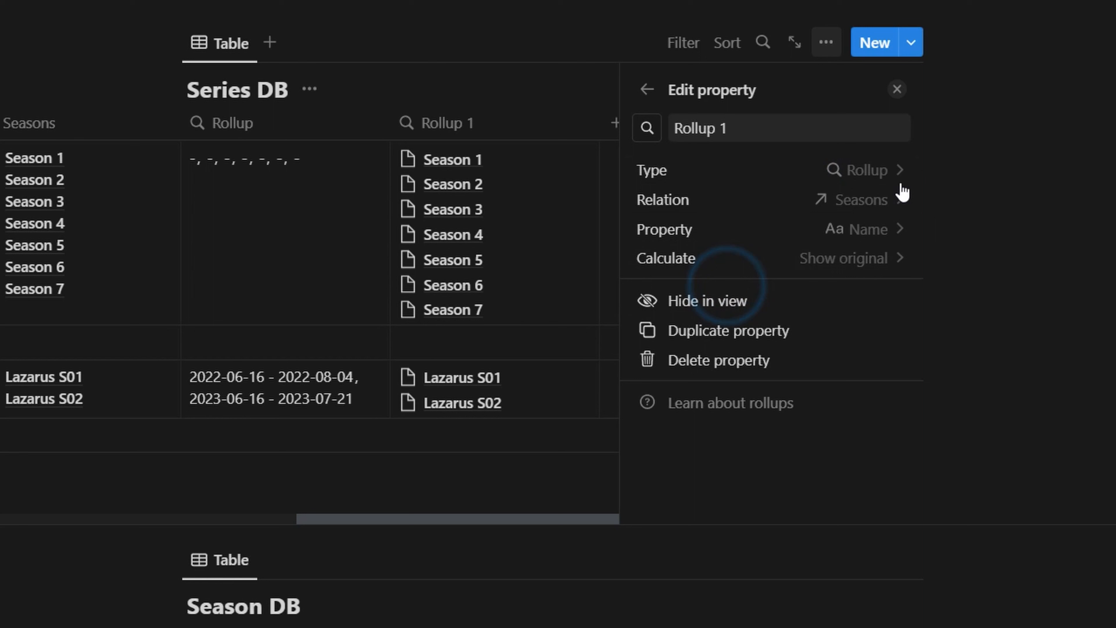
Set the Series DB's second rollup to calculate the Earliest date of the seasons' First air date 2.
click(880, 229)
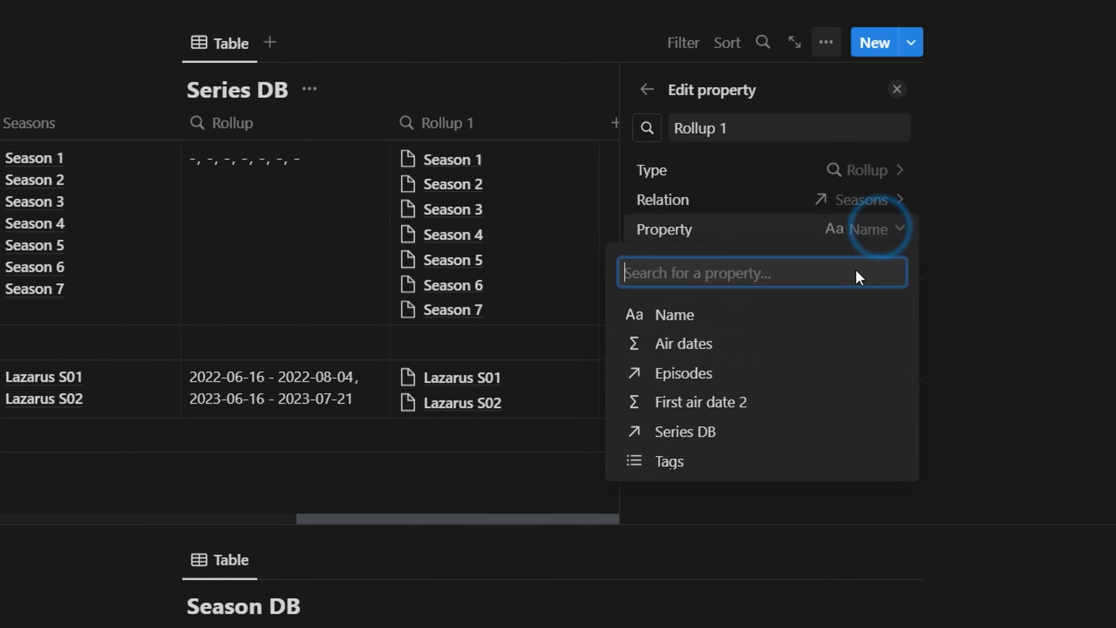
click(741, 404)
click(879, 263)
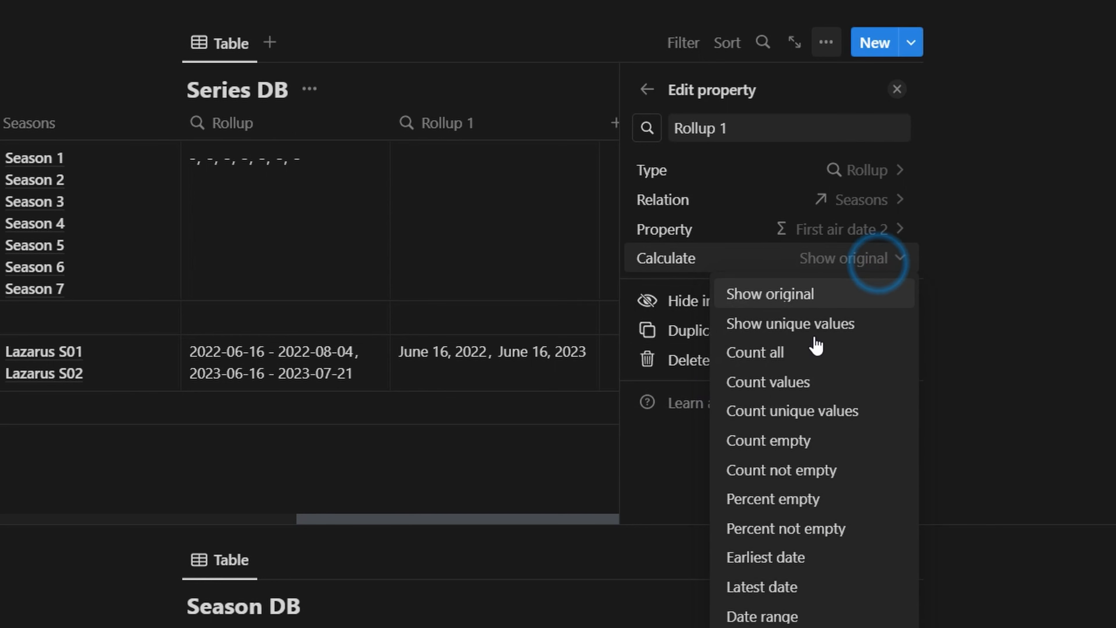
click(828, 557)
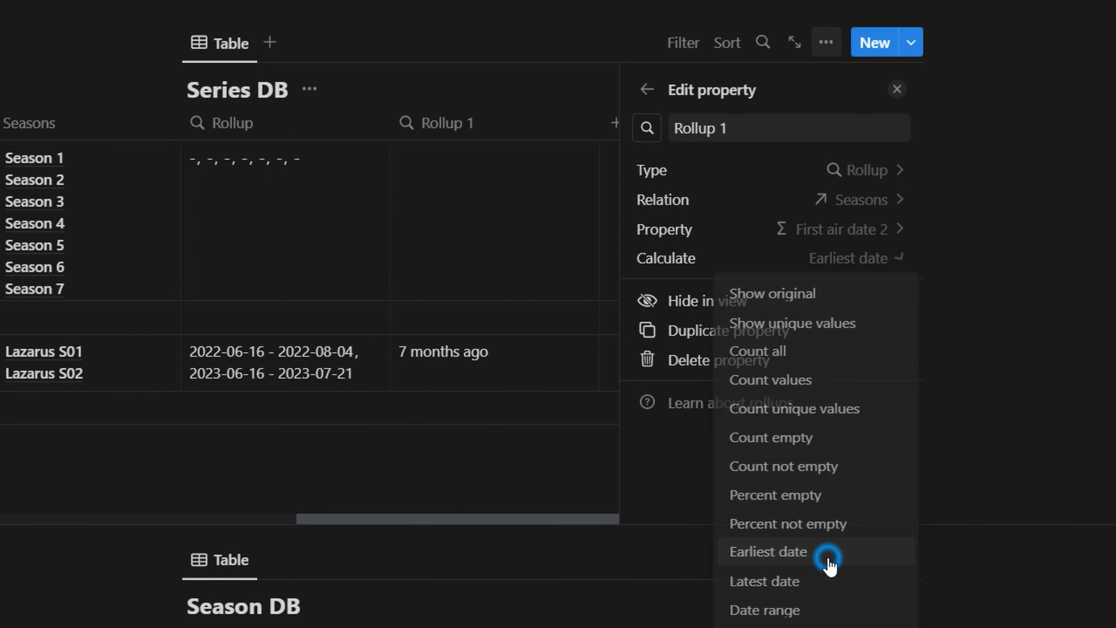
click(900, 92)
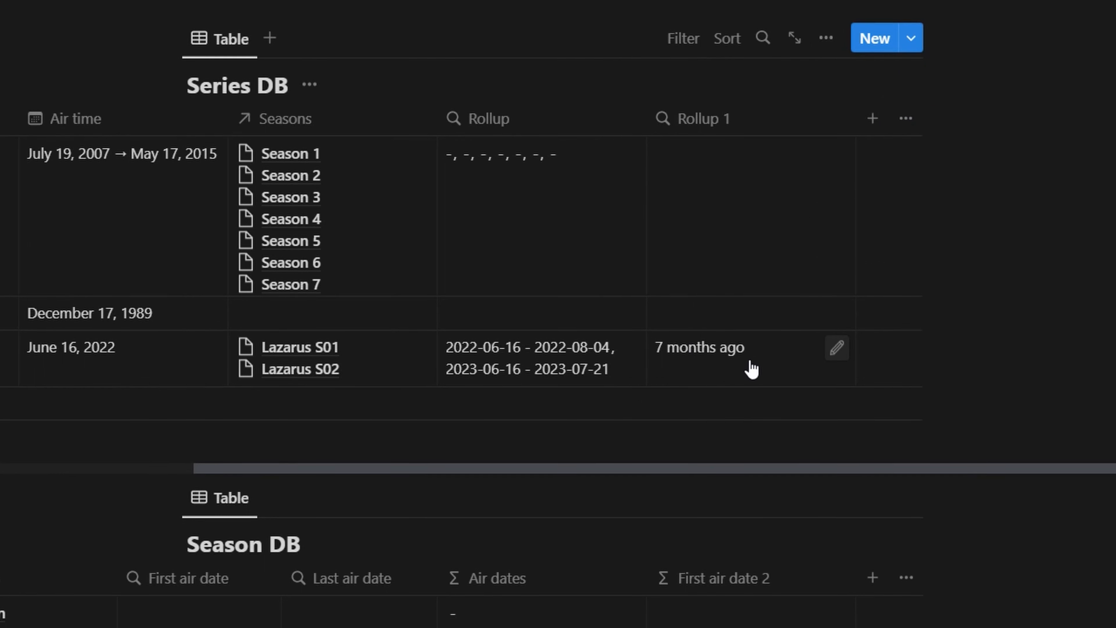
Compare the Series DB's earliest-date rollup with the First air date and First air date 2 columns of the Season DB.
scroll(747, 369, down, 3)
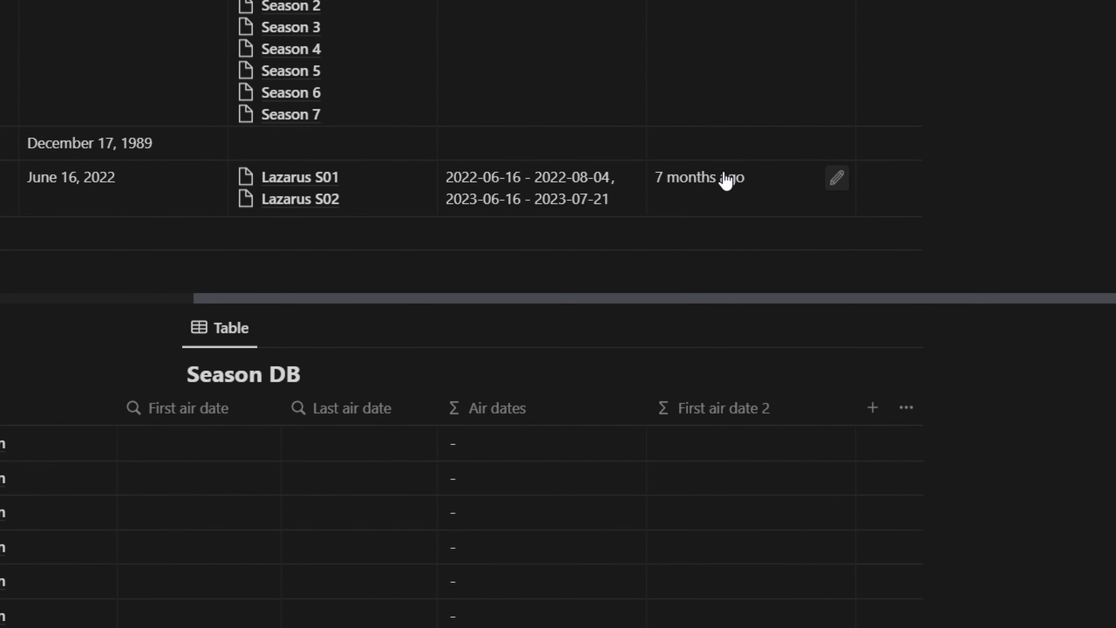
scroll(726, 180, down, 6)
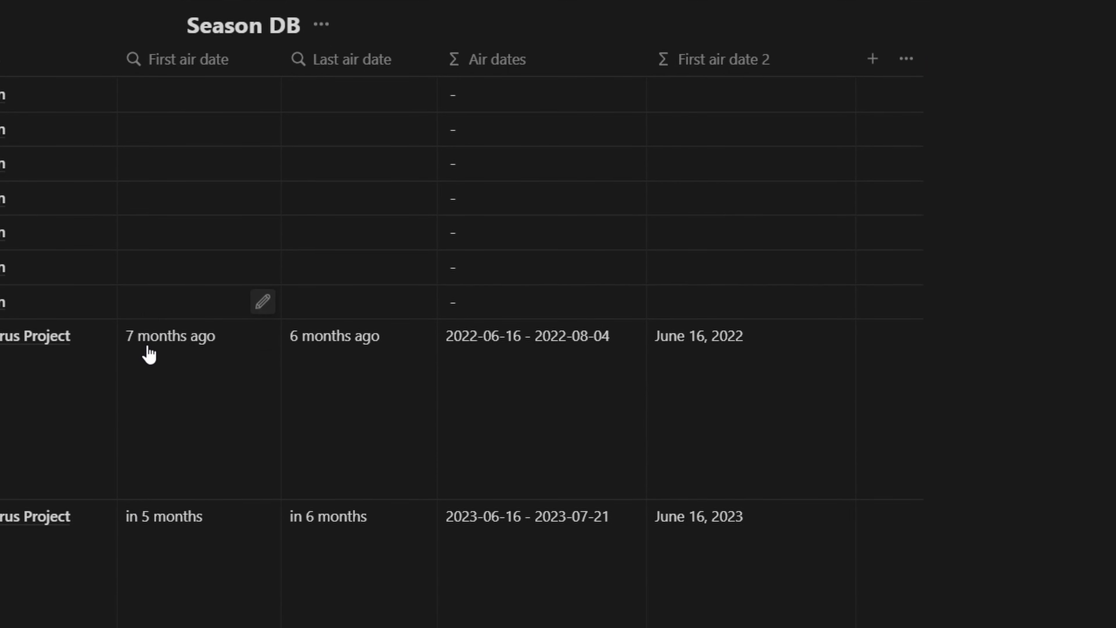
scroll(835, 263, up, 9)
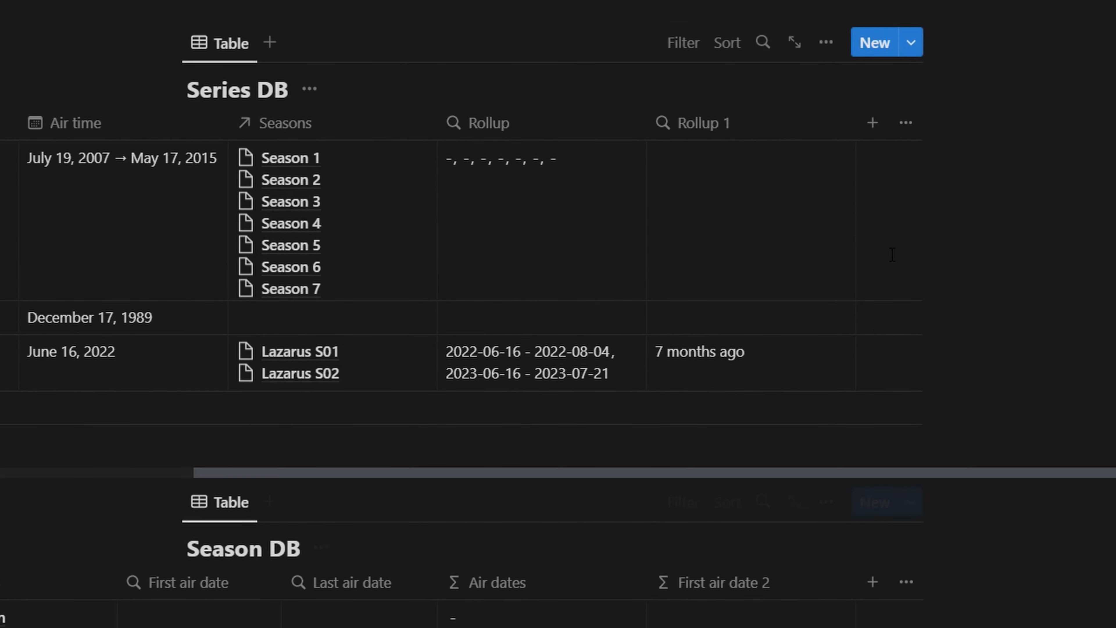
click(871, 124)
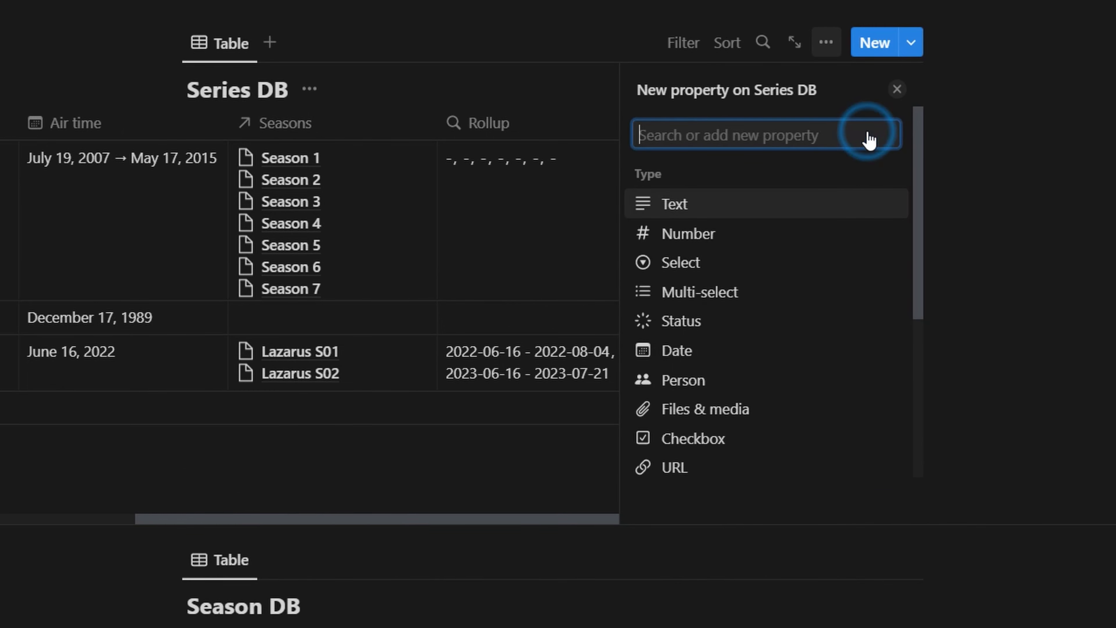
click(930, 135)
Add a Formula property to the Season DB that returns the Last air date property.
scroll(703, 326, down, 5)
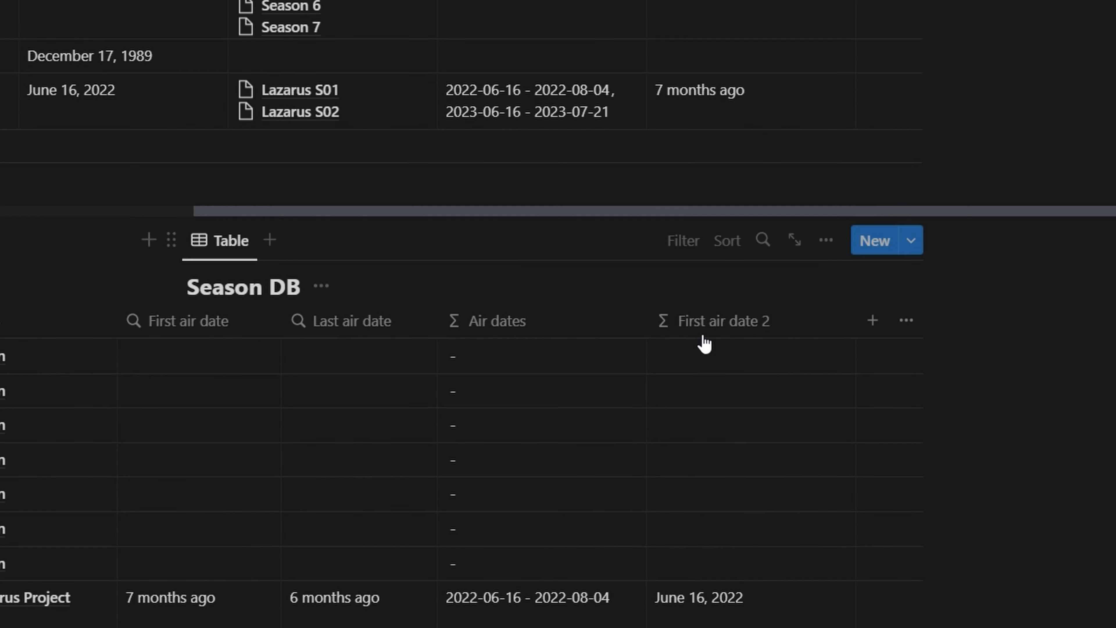
click(873, 321)
scroll(797, 440, down, 2)
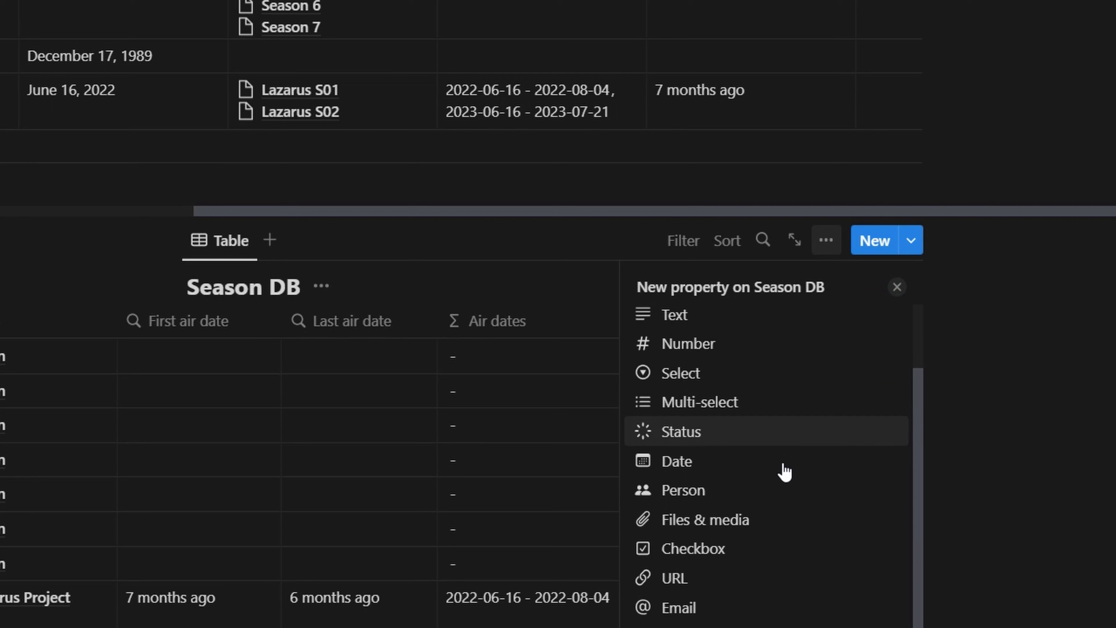
text(form)
click(742, 397)
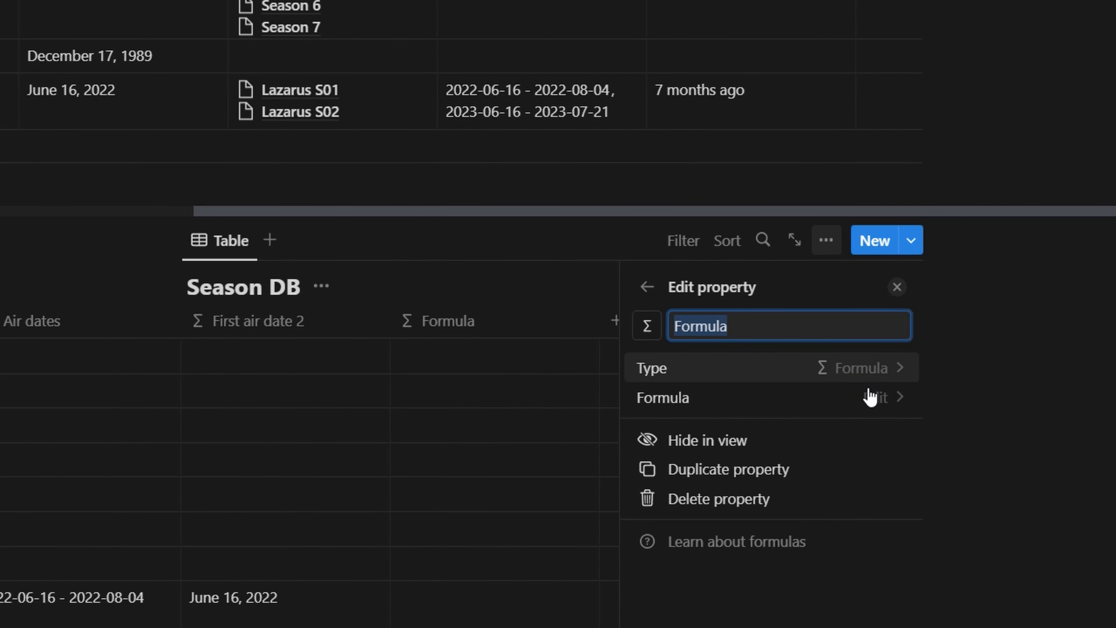
click(871, 398)
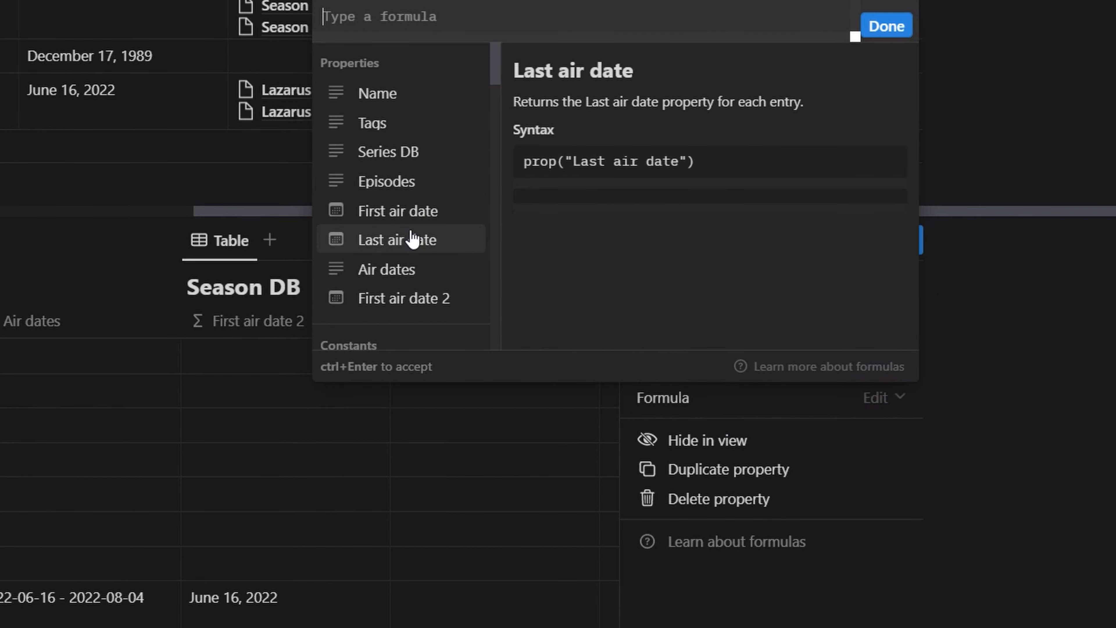
click(413, 239)
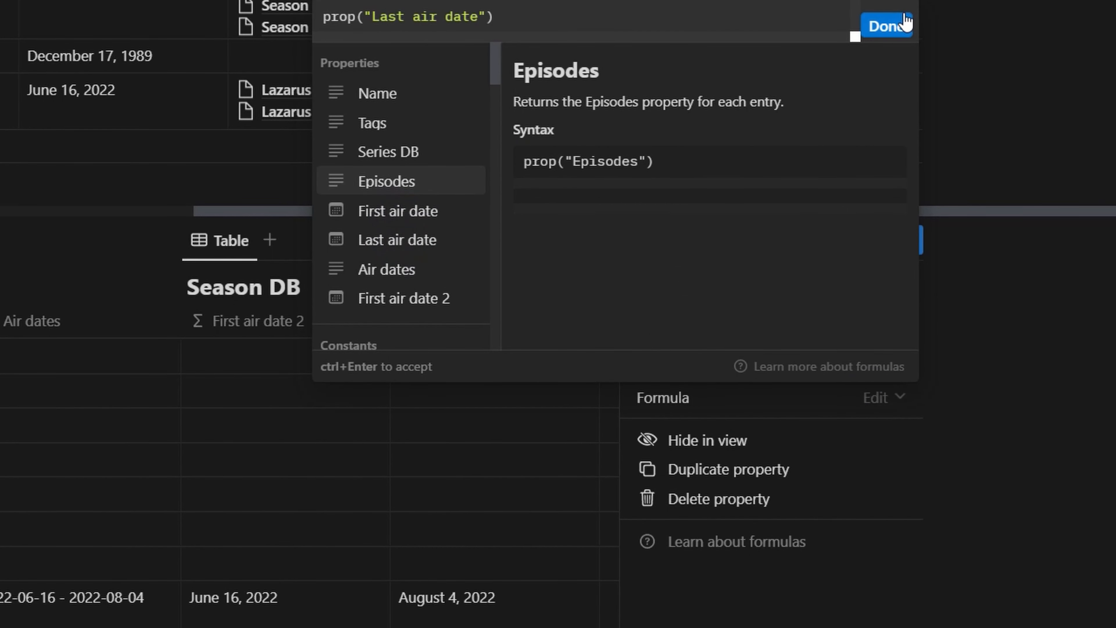
click(886, 26)
Rename the new Season DB formula as Last air date 2 and the Series DB's earliest-date rollup as First air date.
click(788, 329)
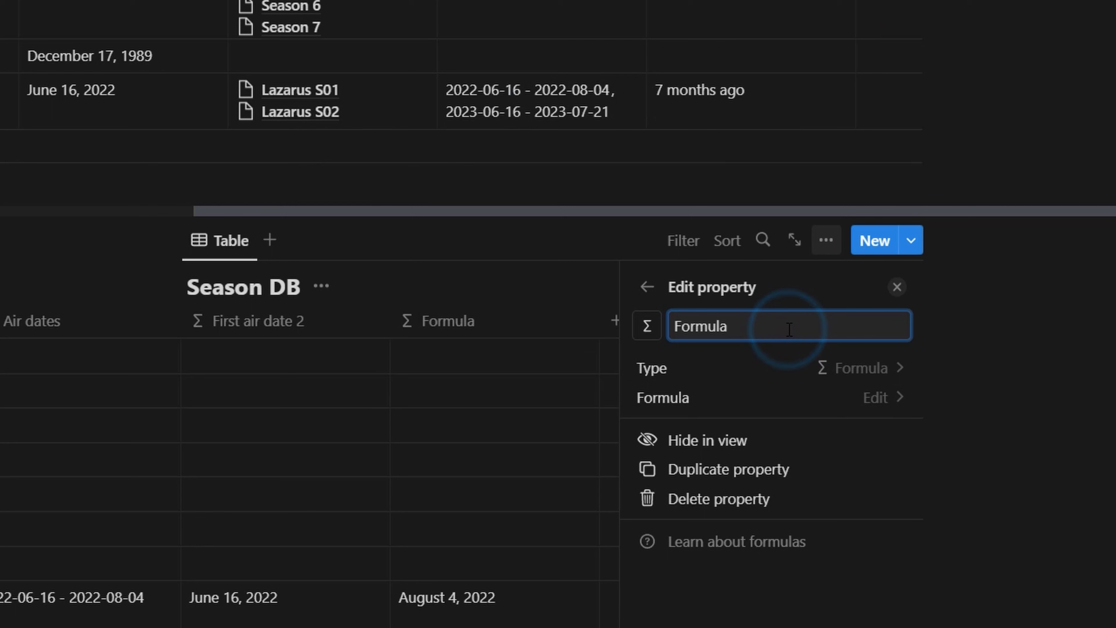
double_click(705, 325)
text(Last air date 2)
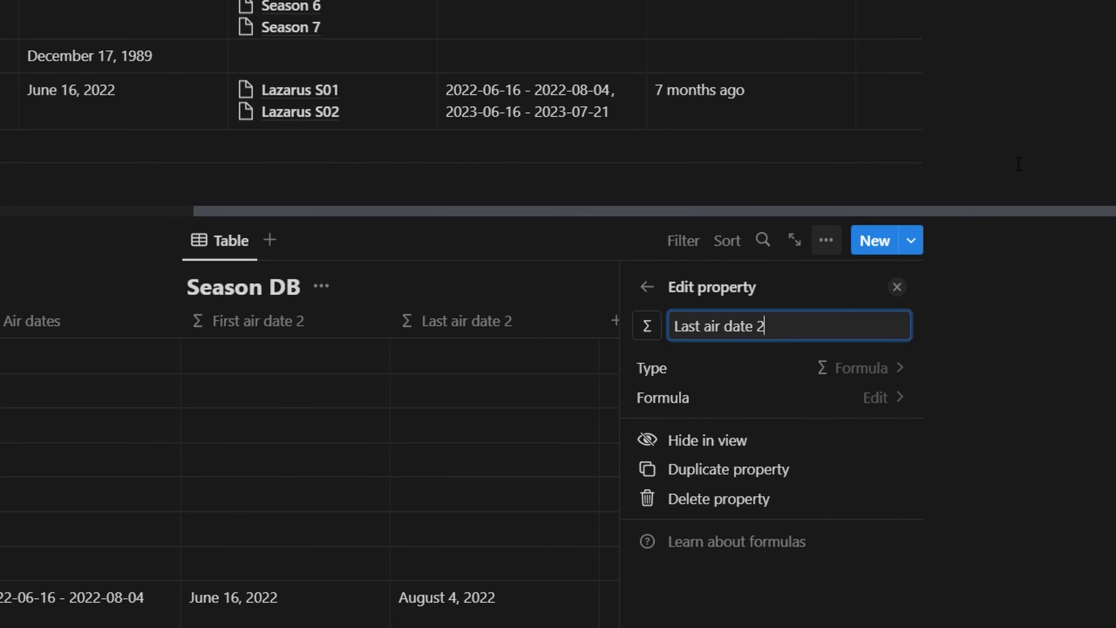
click(721, 2)
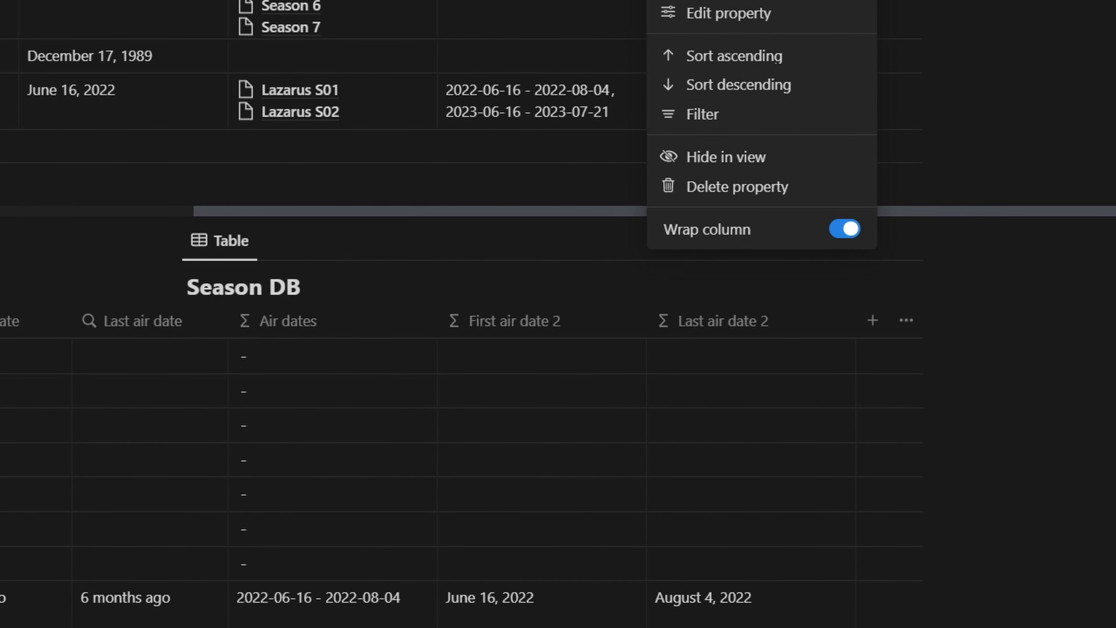
key(Escape)
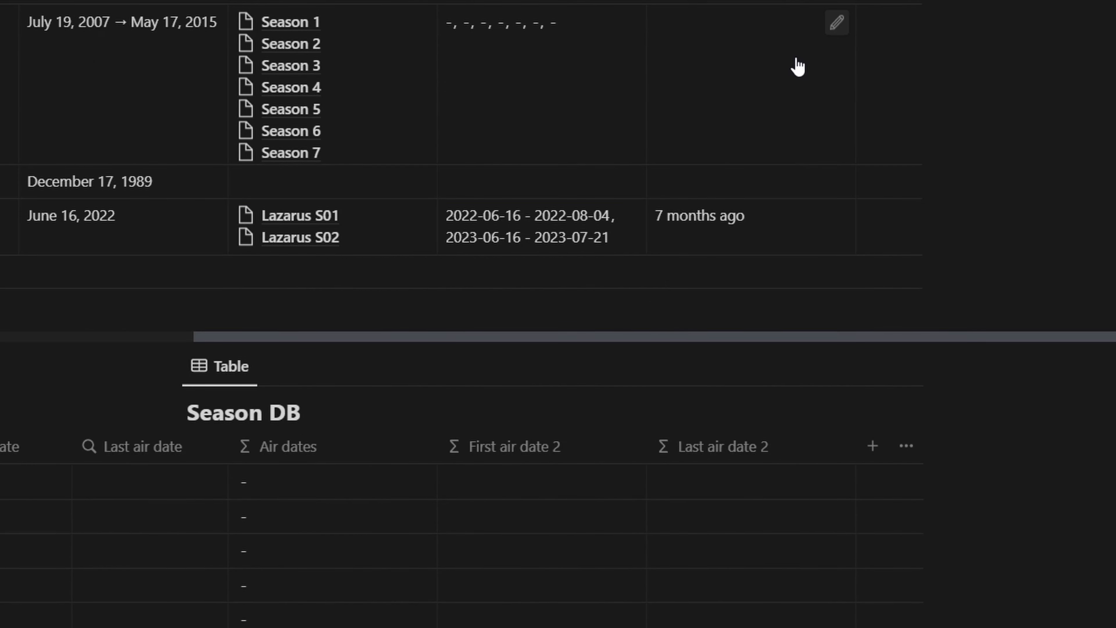
Add a third Rollup property to the Series DB, based on the Seasons relation.
click(877, 1)
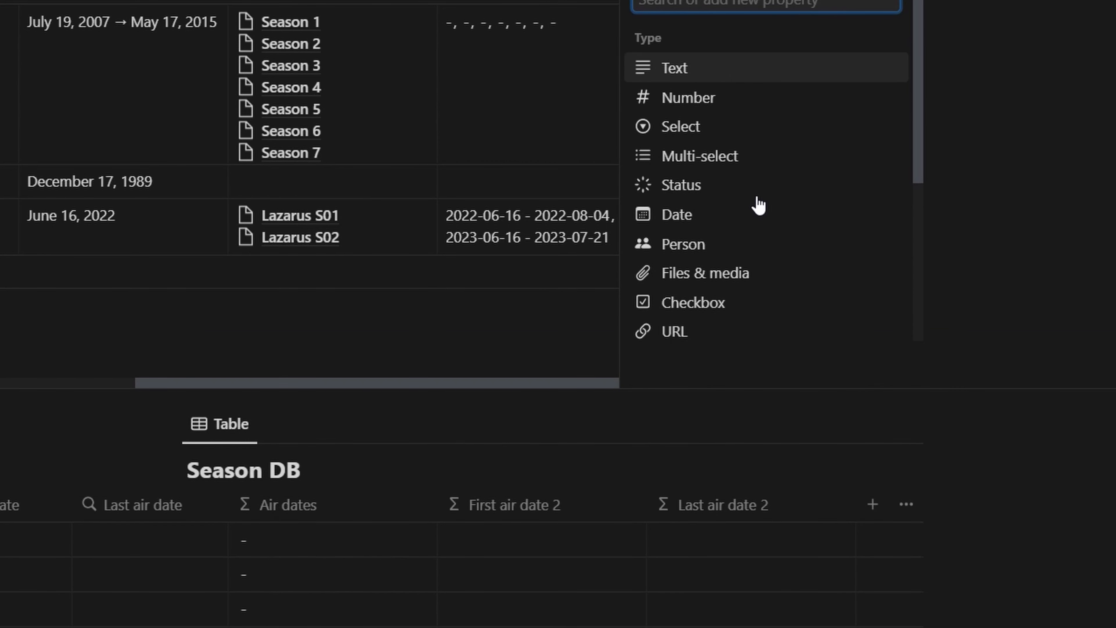
text(roll)
key(Return)
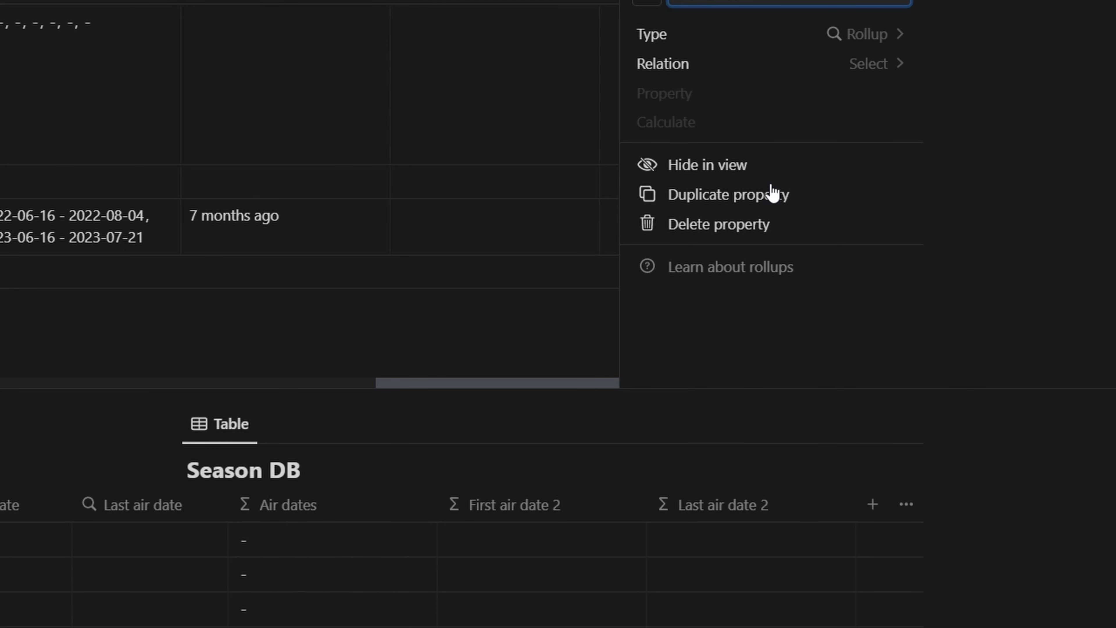
click(852, 65)
click(719, 151)
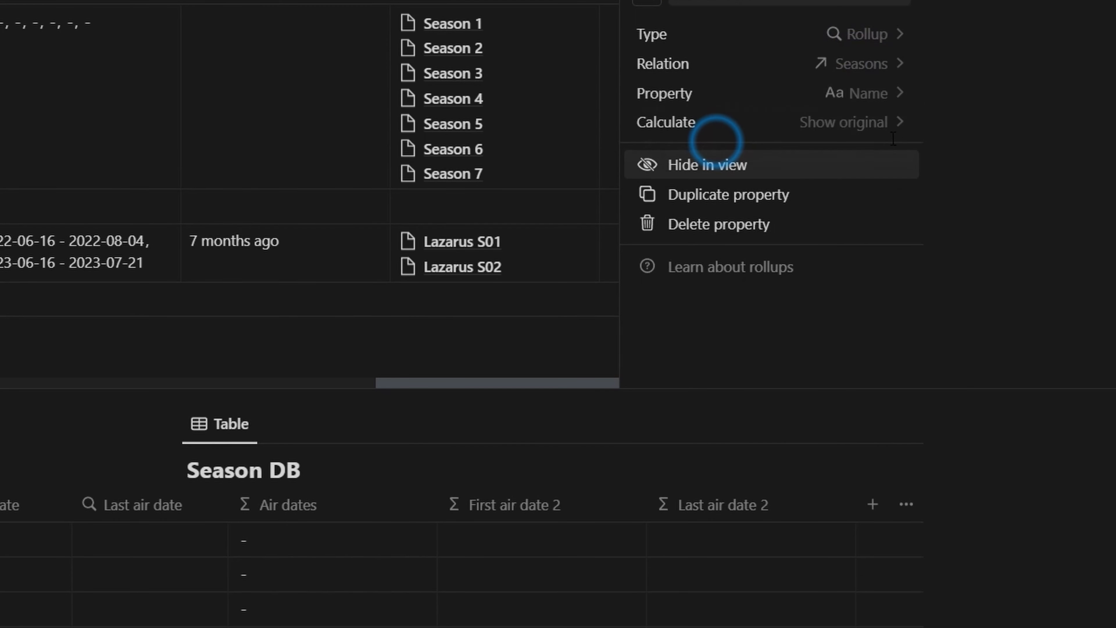
Set the third Series DB rollup to the Latest date of the seasons' Last air date 2 and name it Last air date.
click(876, 102)
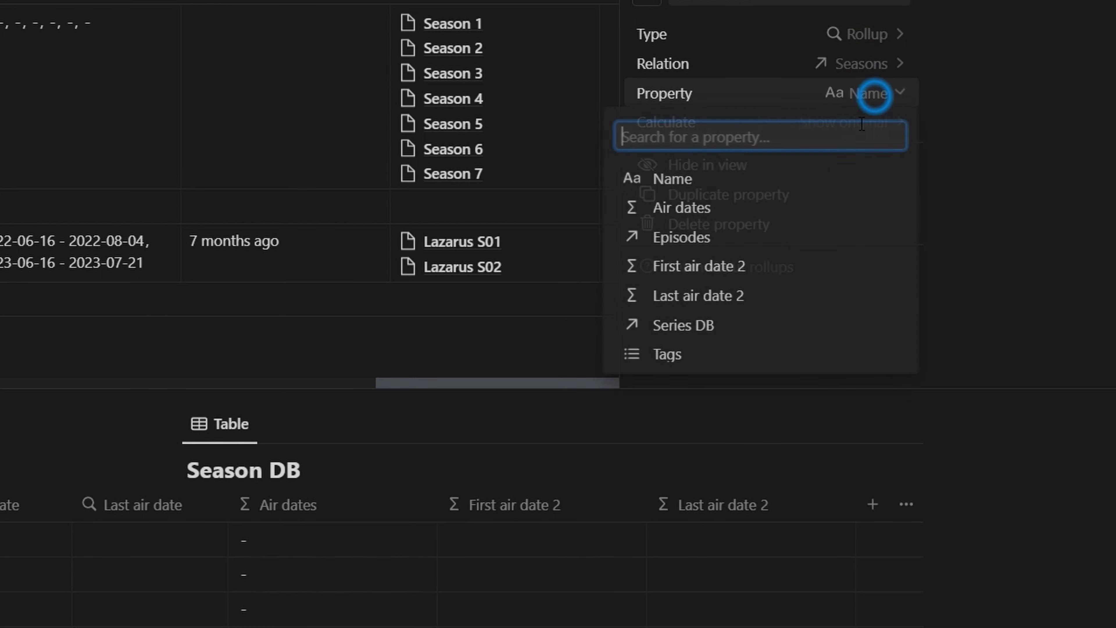
click(734, 304)
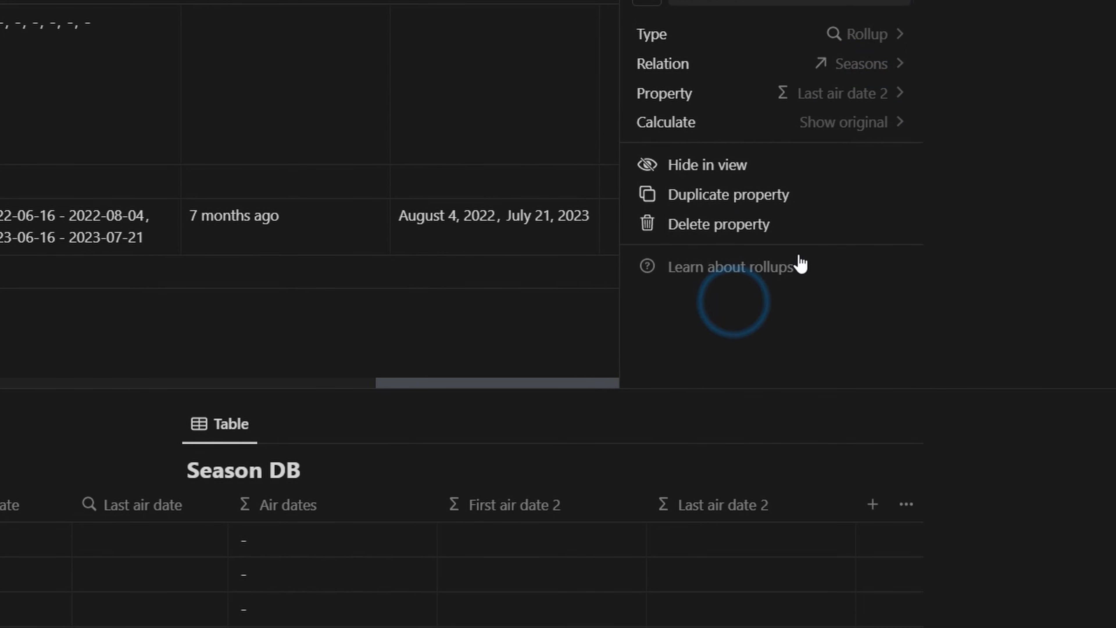
click(847, 130)
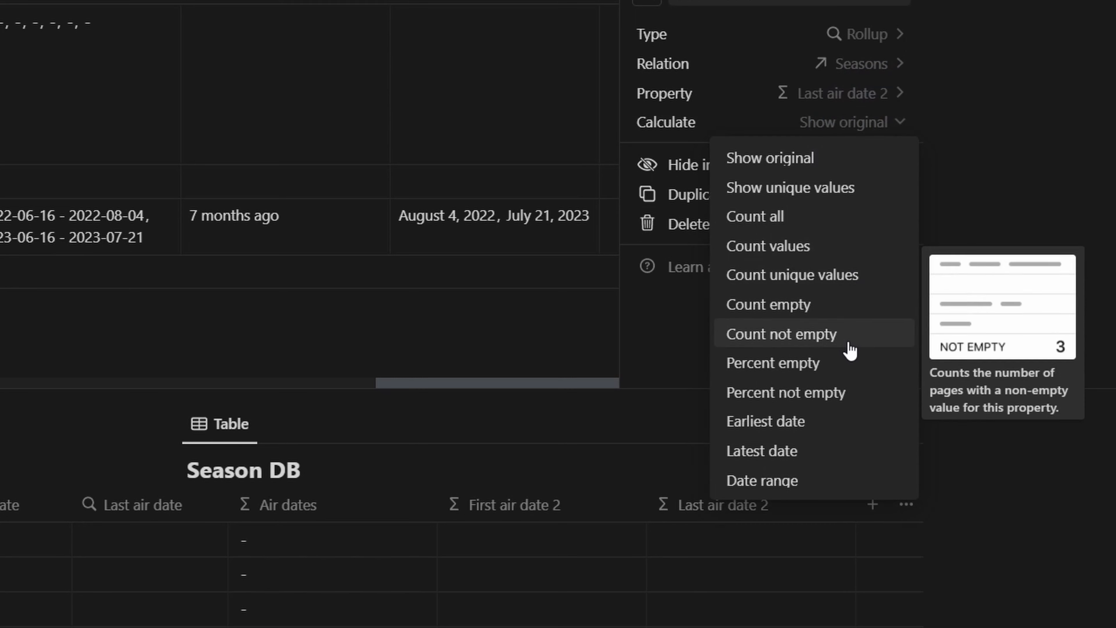
click(802, 449)
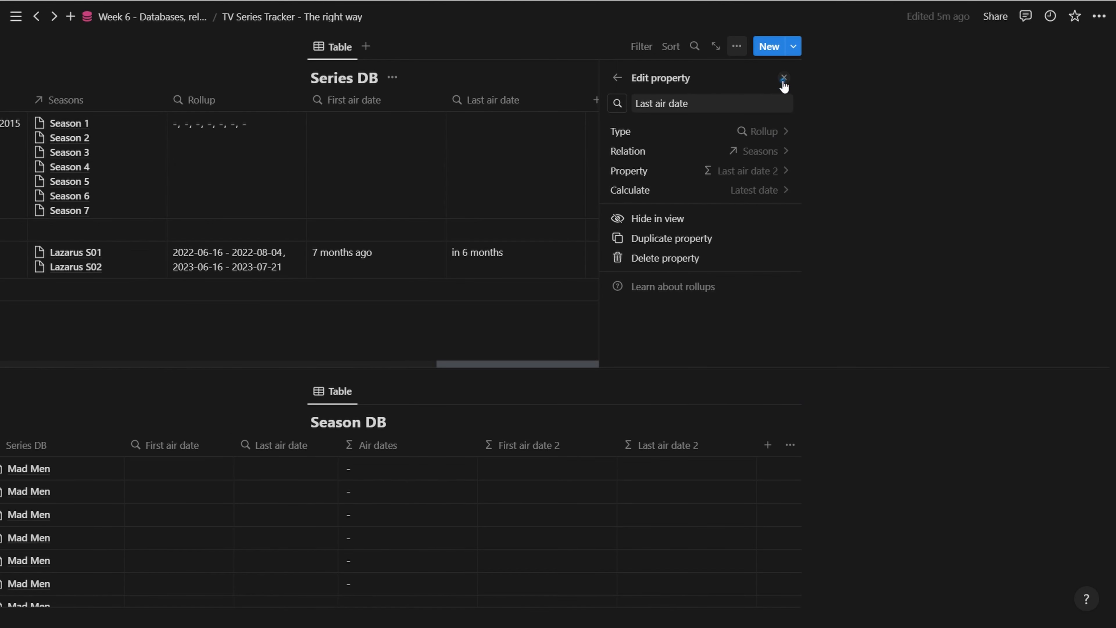
click(783, 86)
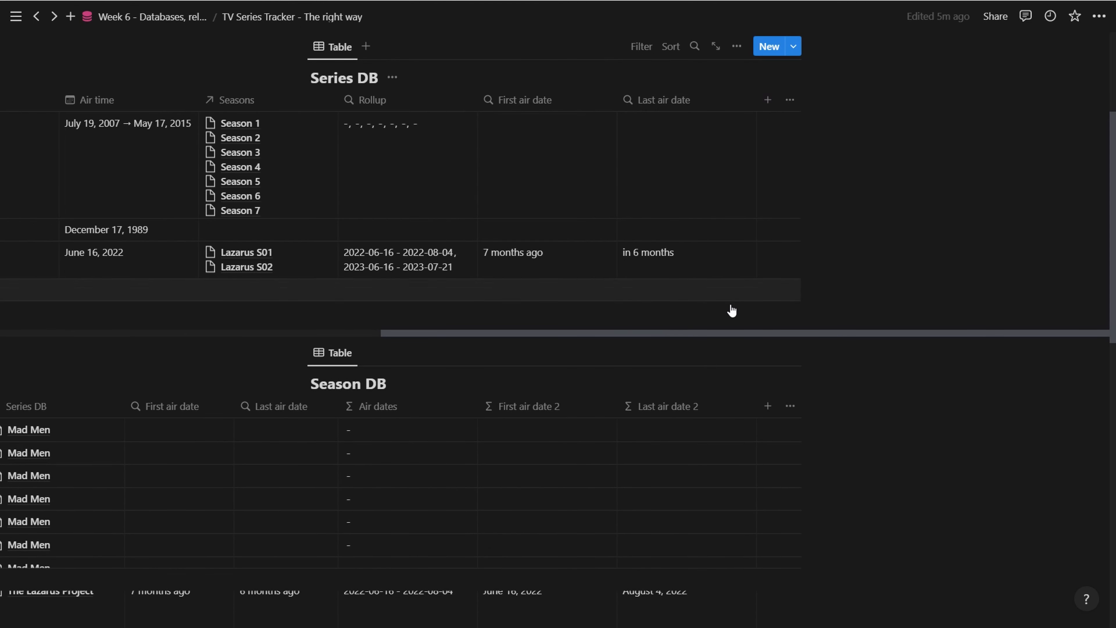
scroll(597, 314, down, 2)
scroll(597, 315, up, 2)
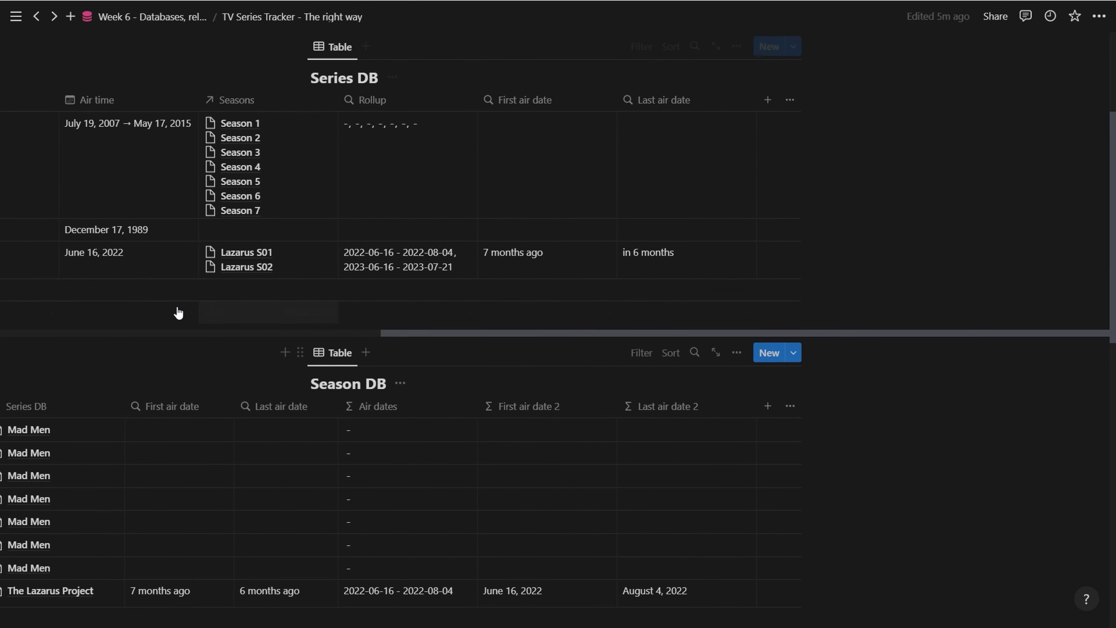
Remove the Tags column from the Series DB table and narrow its Name, Air time and Seasons columns.
scroll(561, 336, left, 5)
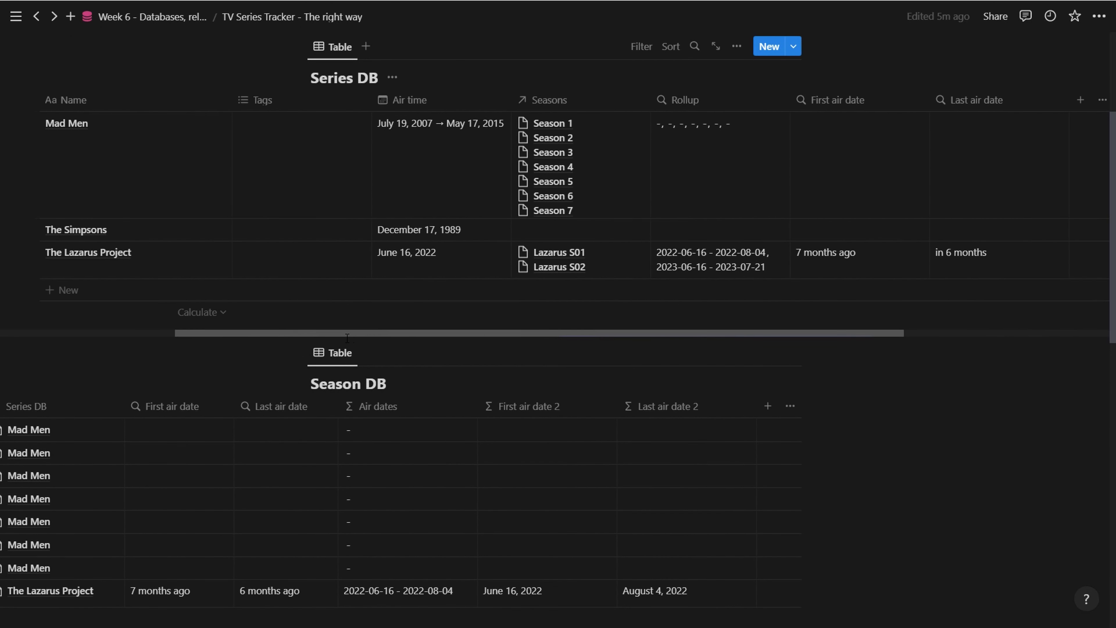
drag(249, 97, 171, 99)
click(203, 101)
click(231, 267)
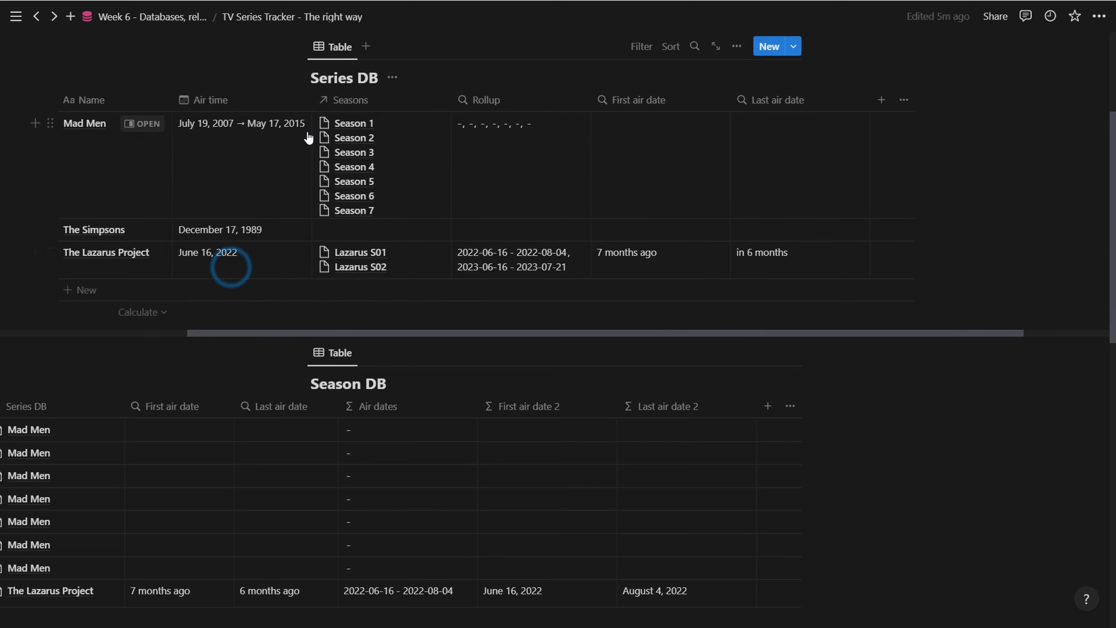
drag(311, 100, 257, 103)
drag(396, 105, 357, 105)
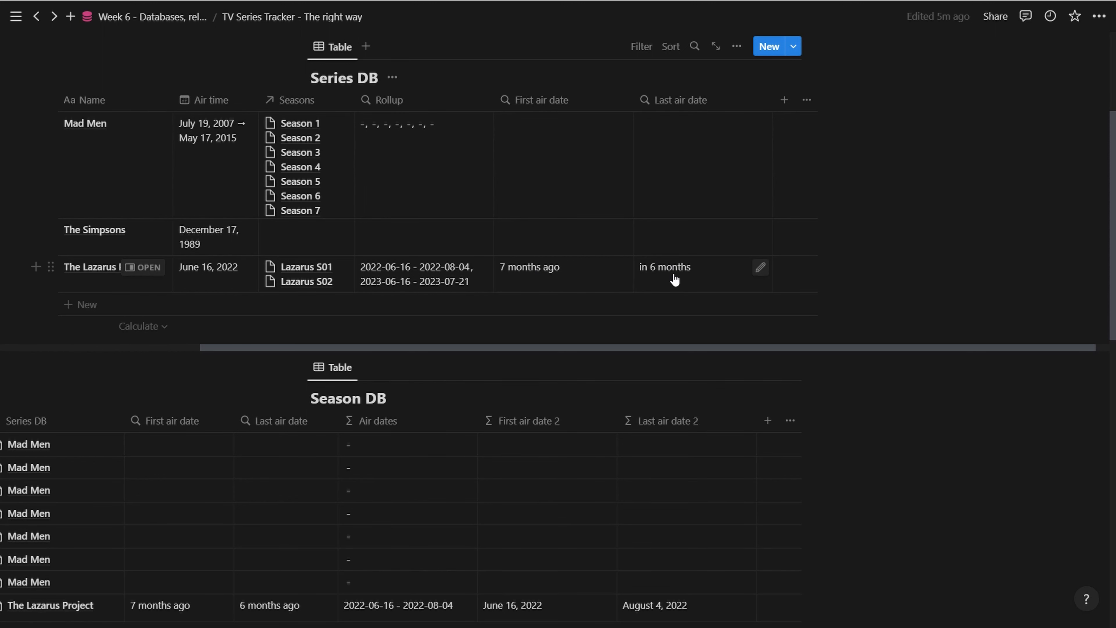
Insert a timeline database view between the Episode bullet and the Series DB table.
scroll(665, 273, down, 3)
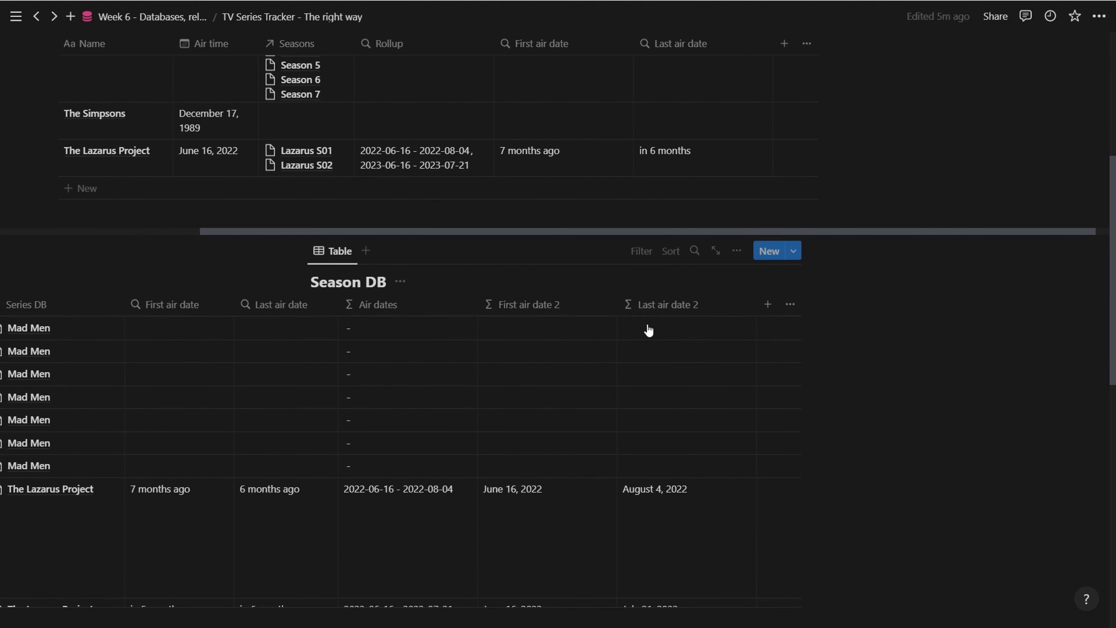
scroll(647, 329, down, 3)
scroll(495, 323, up, 5)
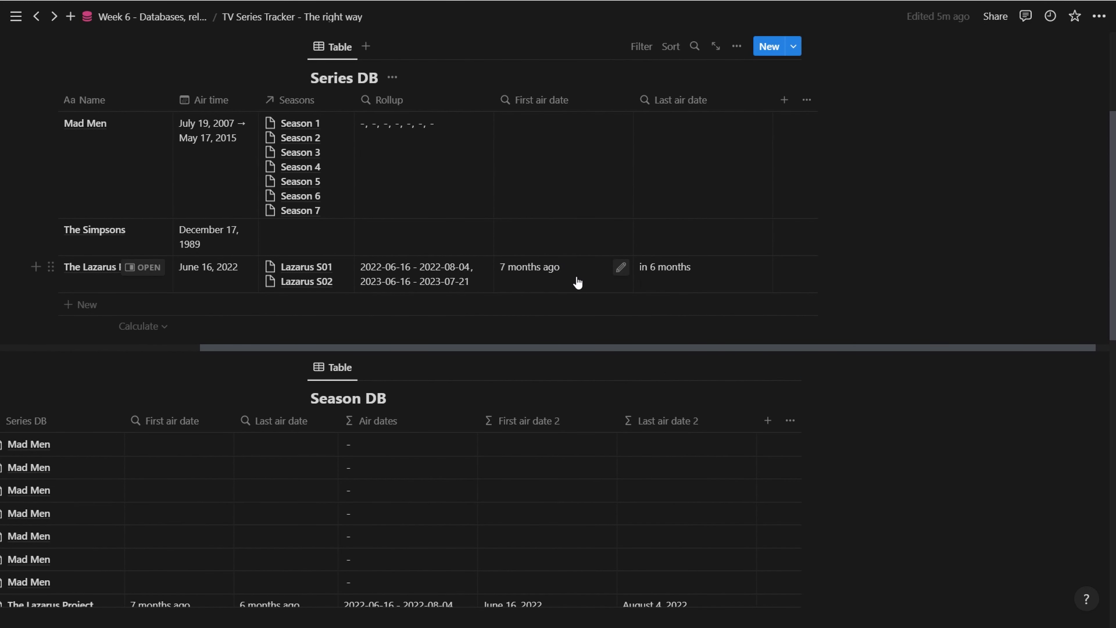
scroll(660, 292, up, 3)
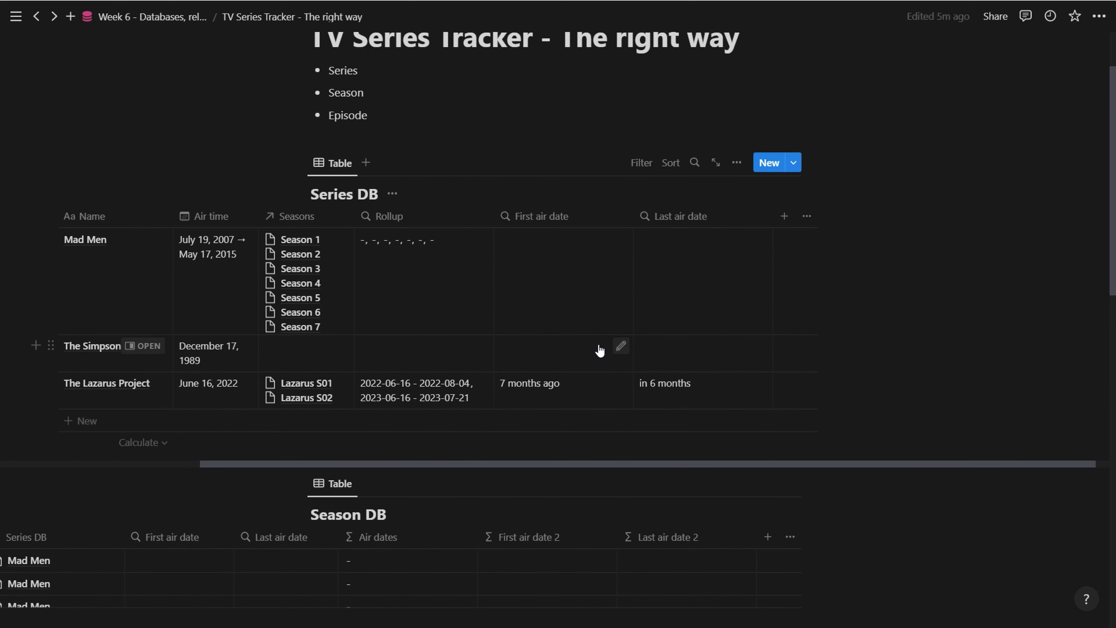
scroll(600, 350, up, 2)
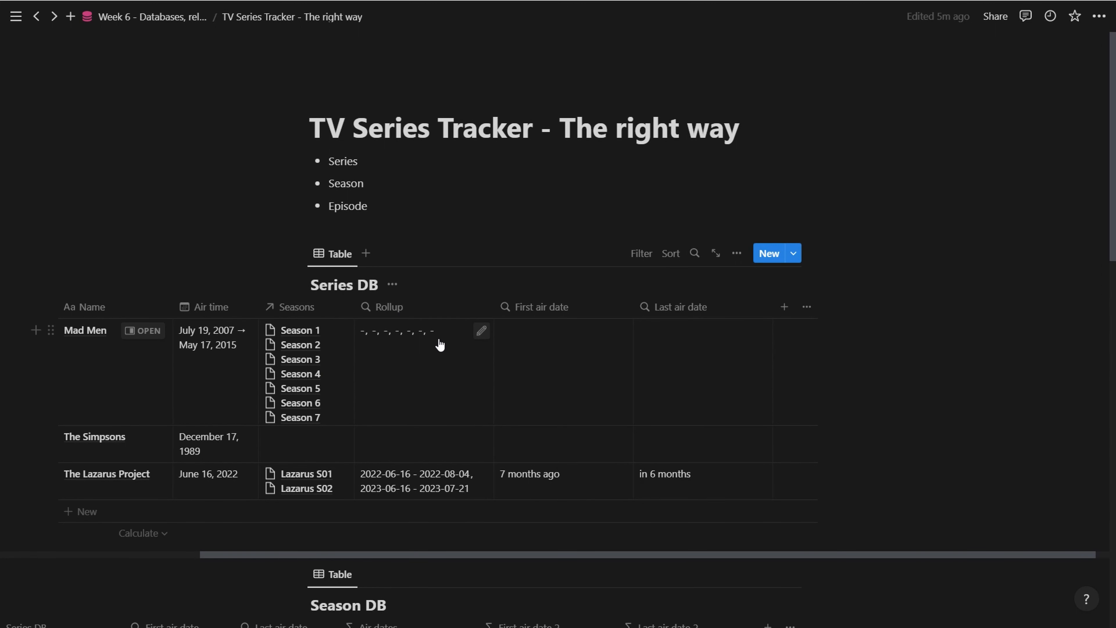
click(380, 229)
text(/view)
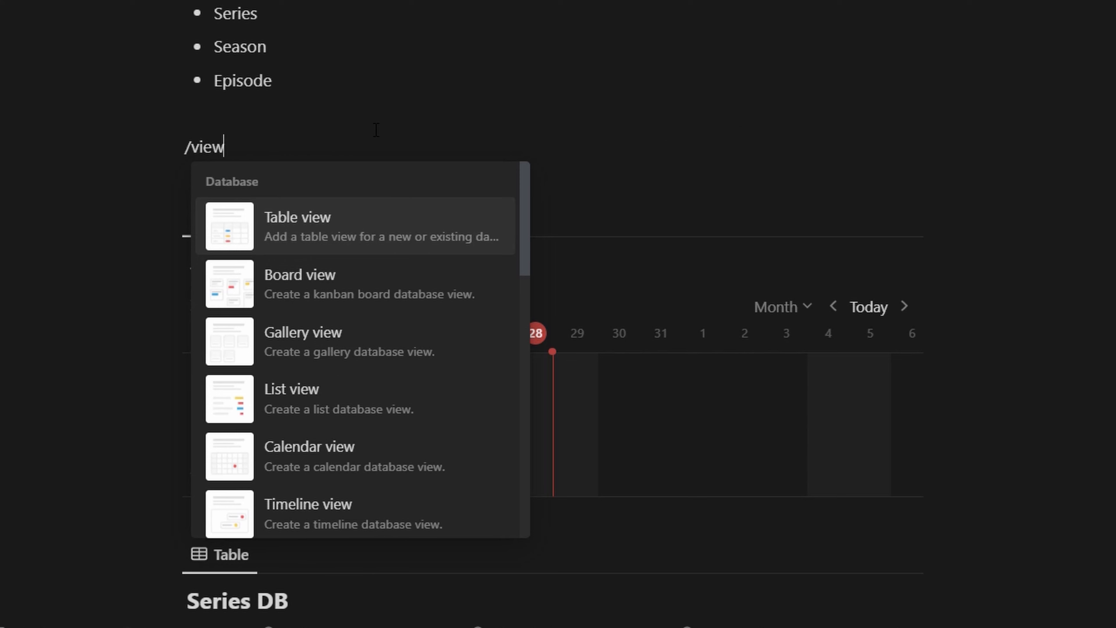
scroll(351, 395, down, 2)
click(342, 433)
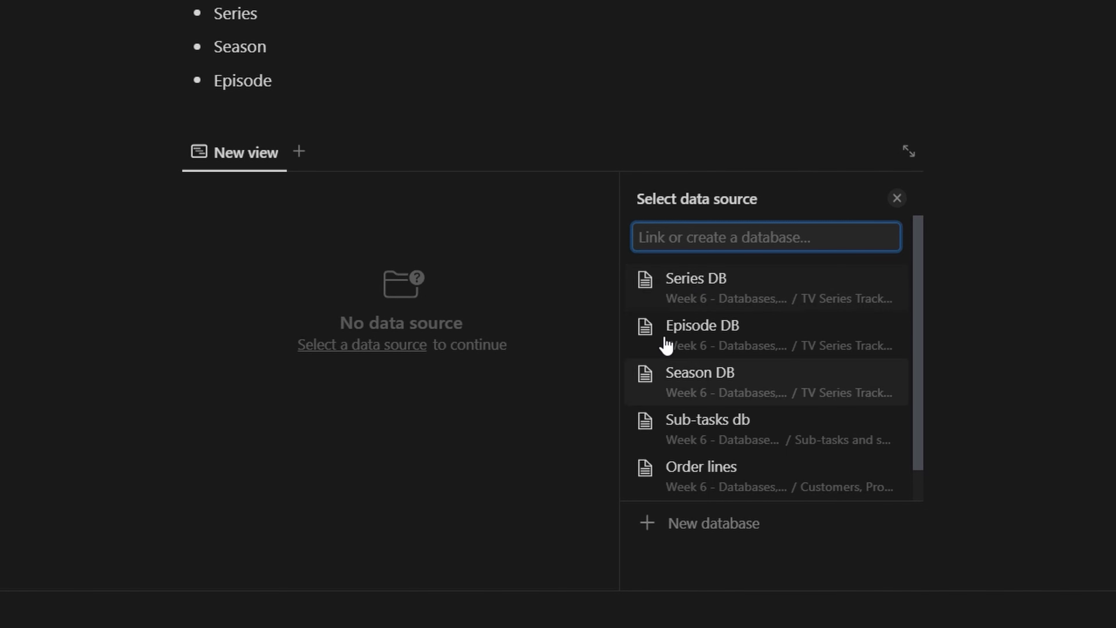
Link the new timeline view to Series DB as its data source.
drag(634, 199, 758, 200)
click(704, 209)
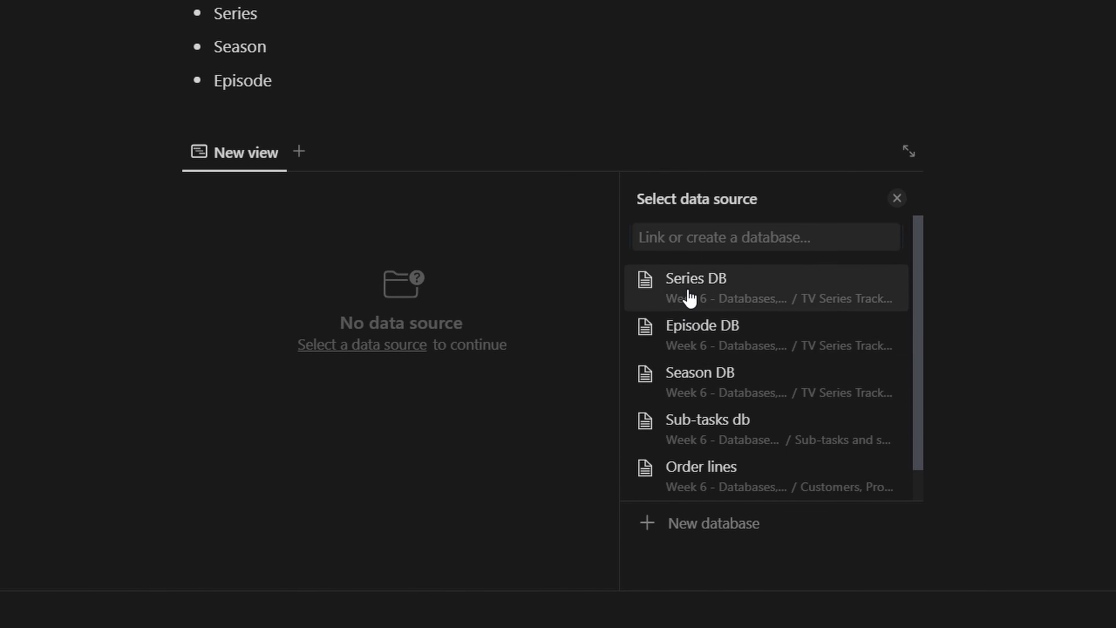
click(689, 298)
click(697, 291)
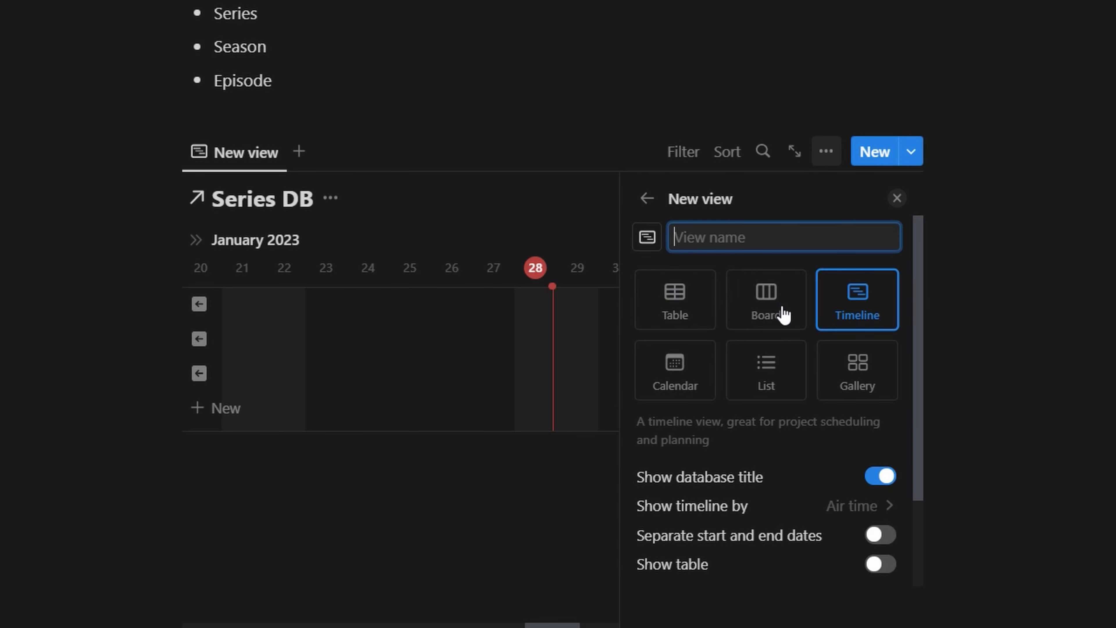
Hide the timeline view's database title and display the timeline on a Year scale with its table expanded.
click(880, 475)
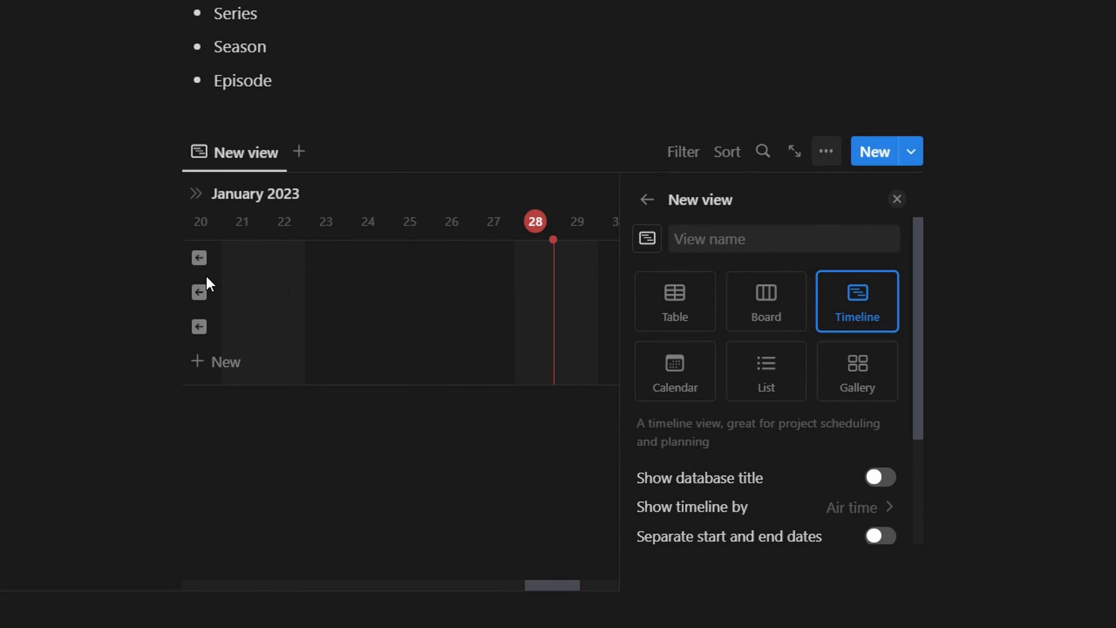
scroll(810, 473, down, 2)
click(196, 193)
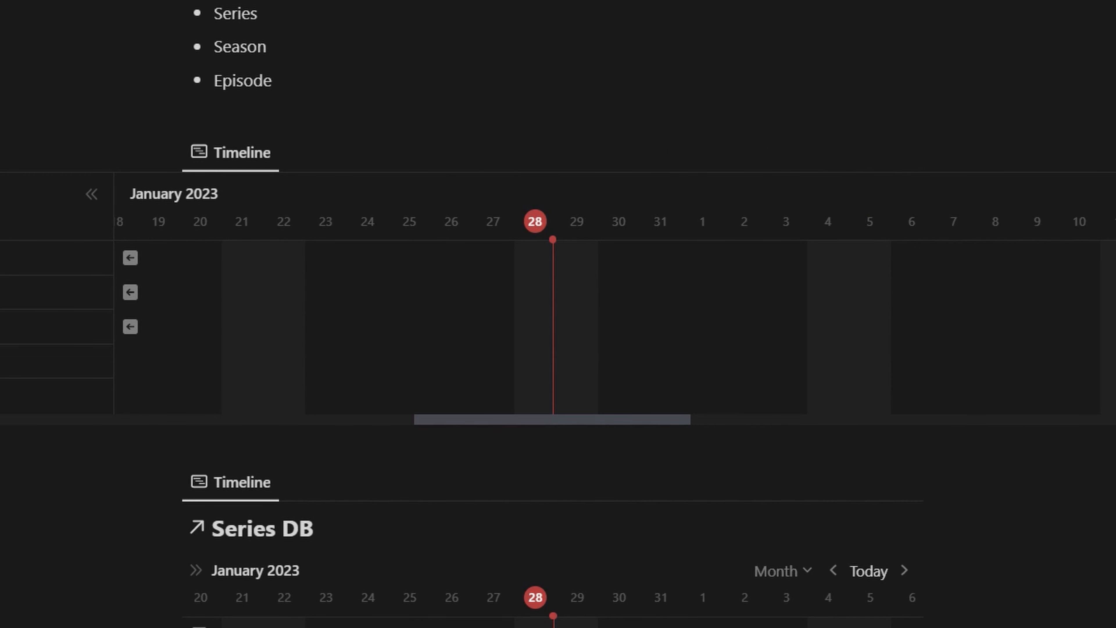
click(1113, 361)
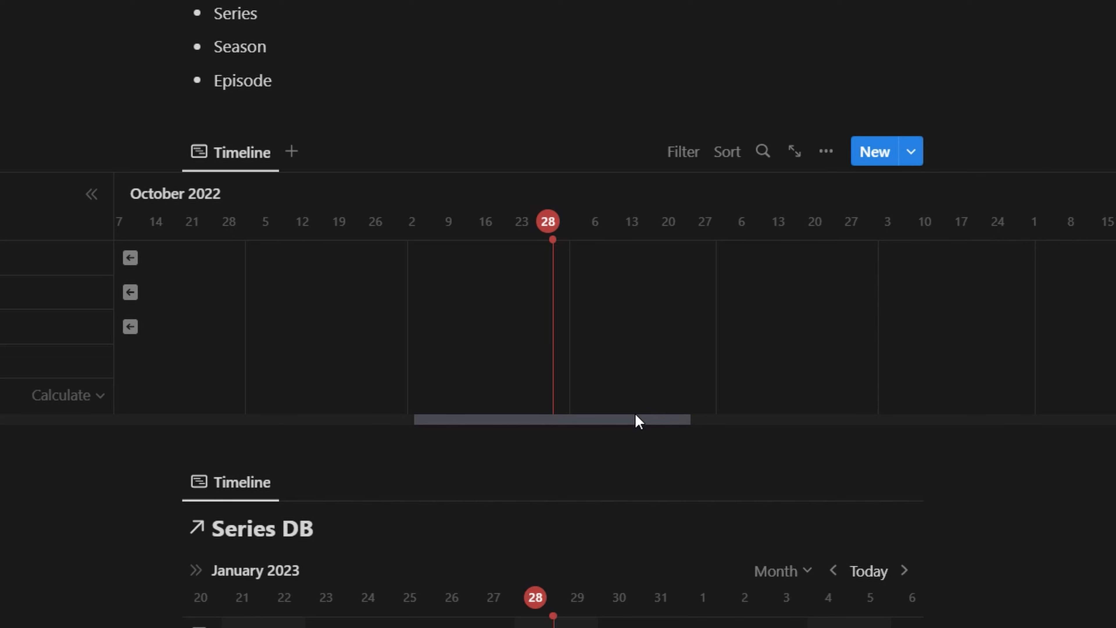
mouse_move(636, 419)
mouse_down()
mouse_move(1085, 417)
mouse_move(584, 401)
mouse_move(526, 413)
mouse_move(605, 415)
mouse_up()
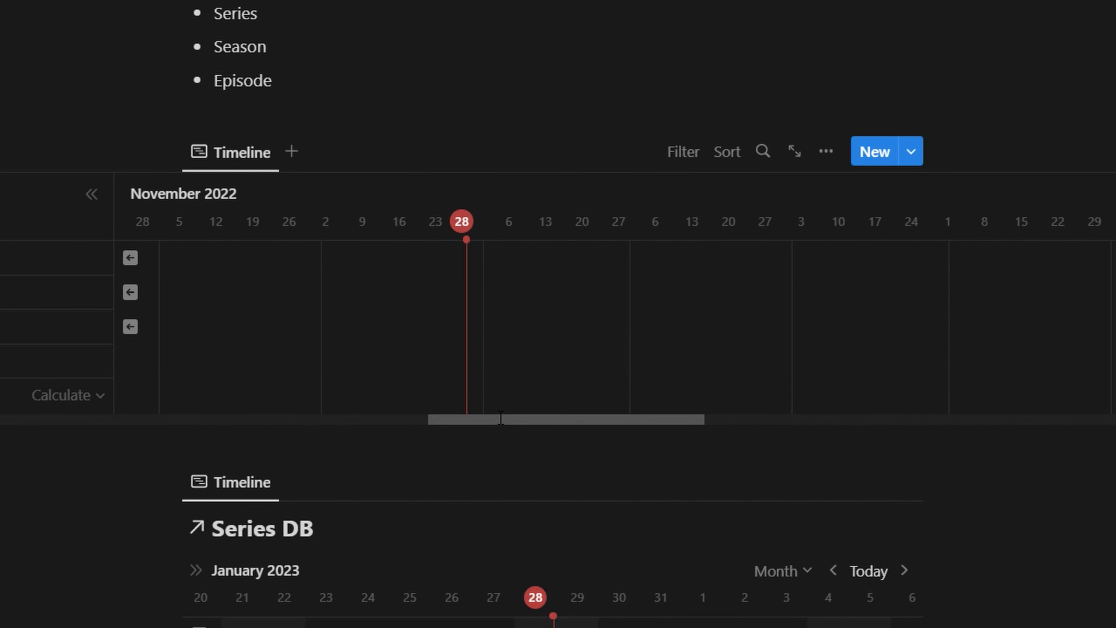
Show the database title again in the timeline view's layout options.
click(825, 151)
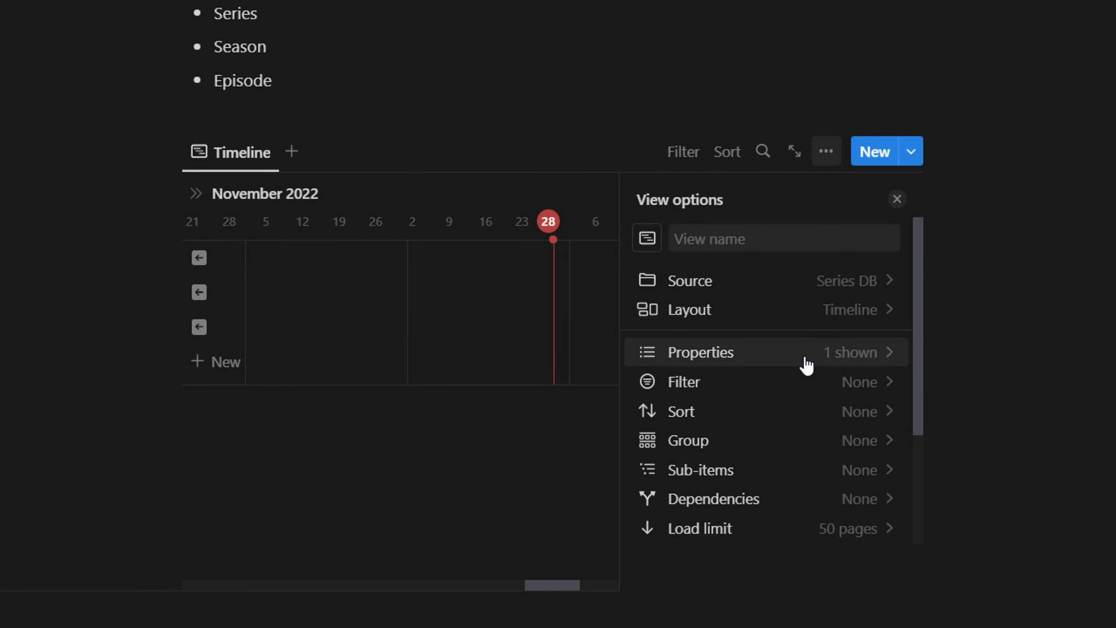
click(799, 313)
click(892, 433)
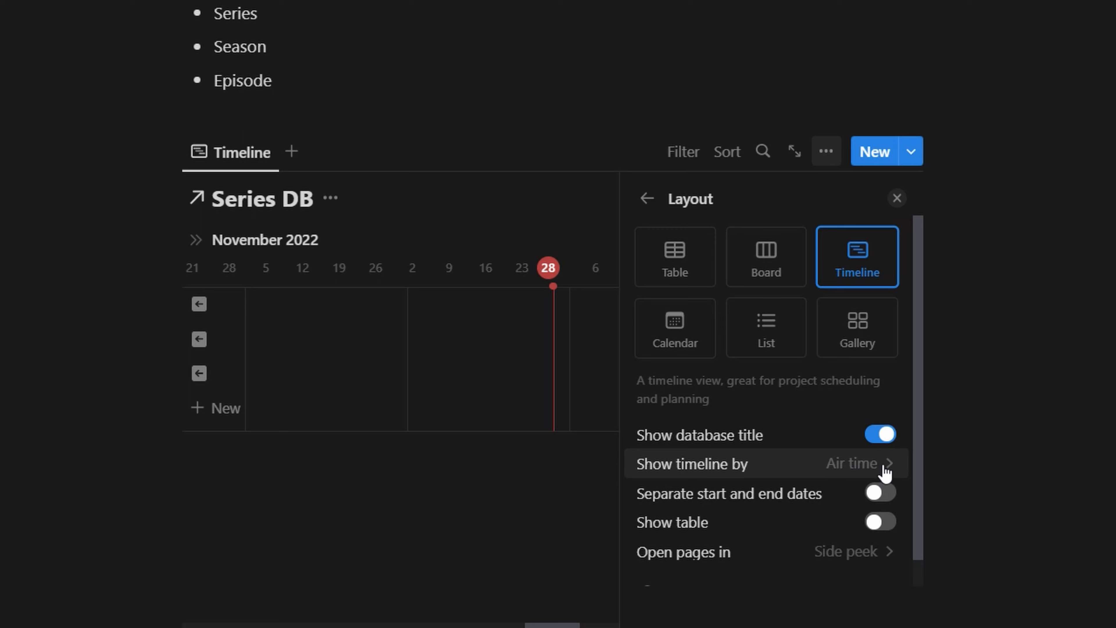
click(897, 199)
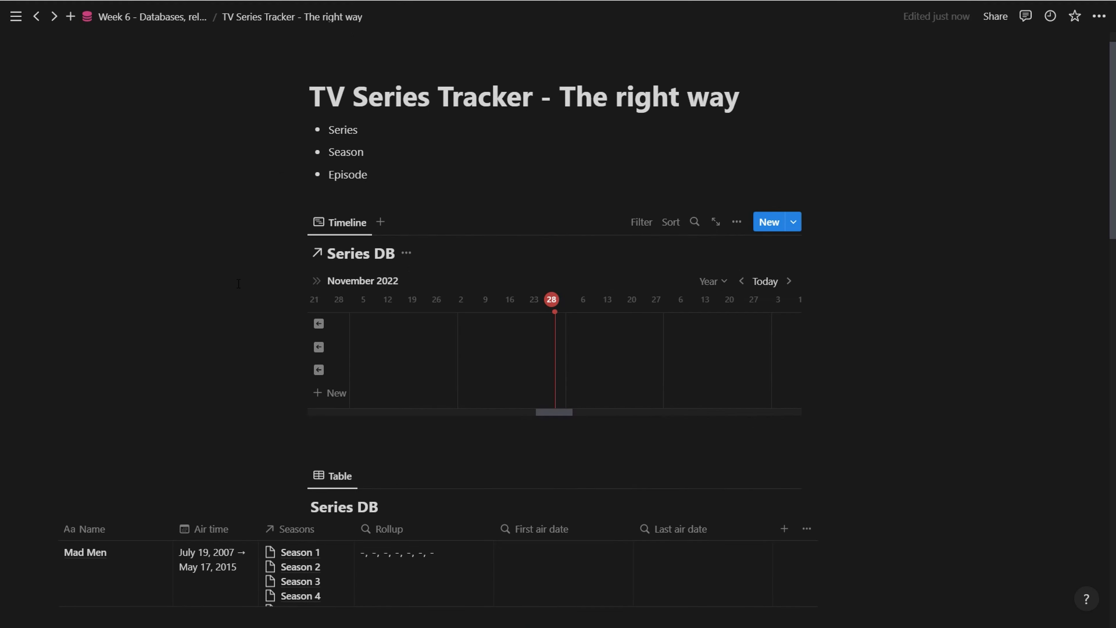
Add an end date of July 16, 2023 to The Lazarus Project's Air time in the Series DB table.
scroll(459, 321, down, 1)
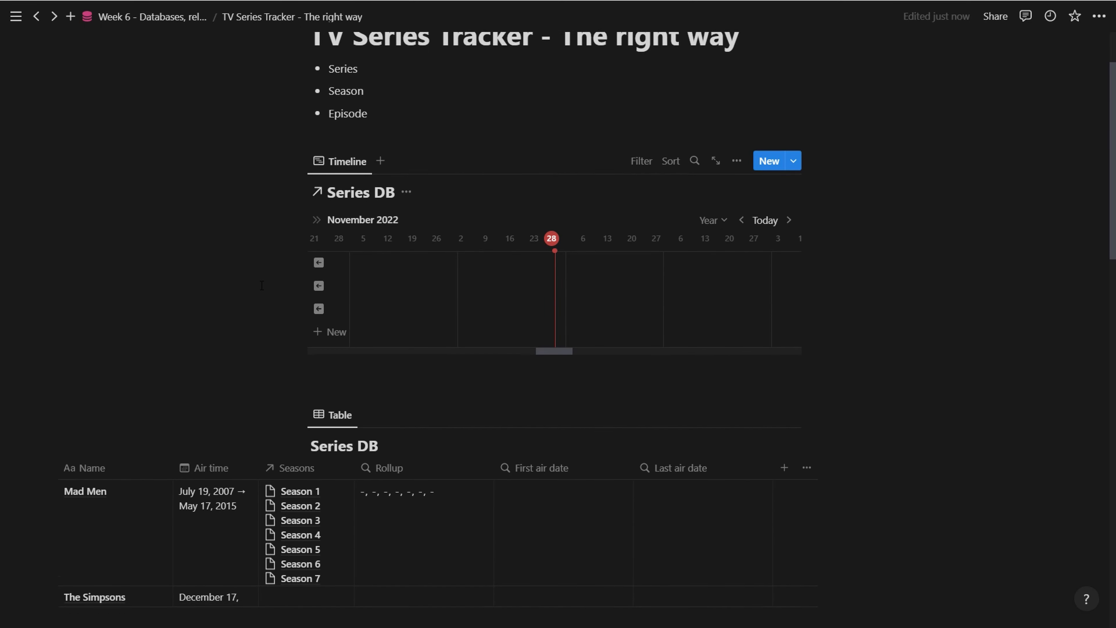
scroll(264, 335, down, 3)
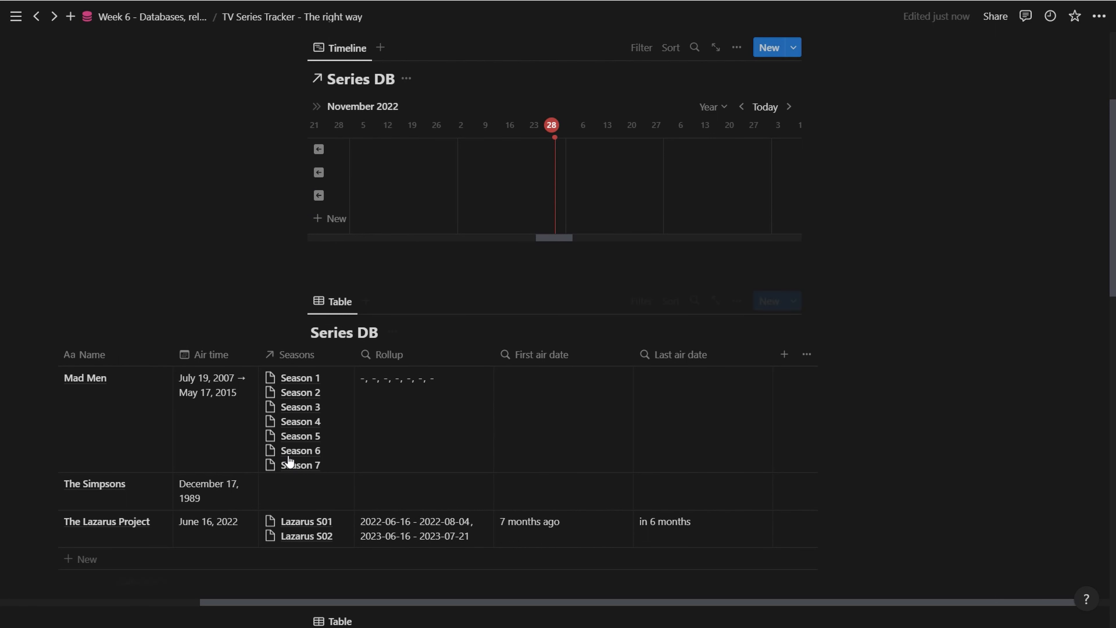
click(209, 530)
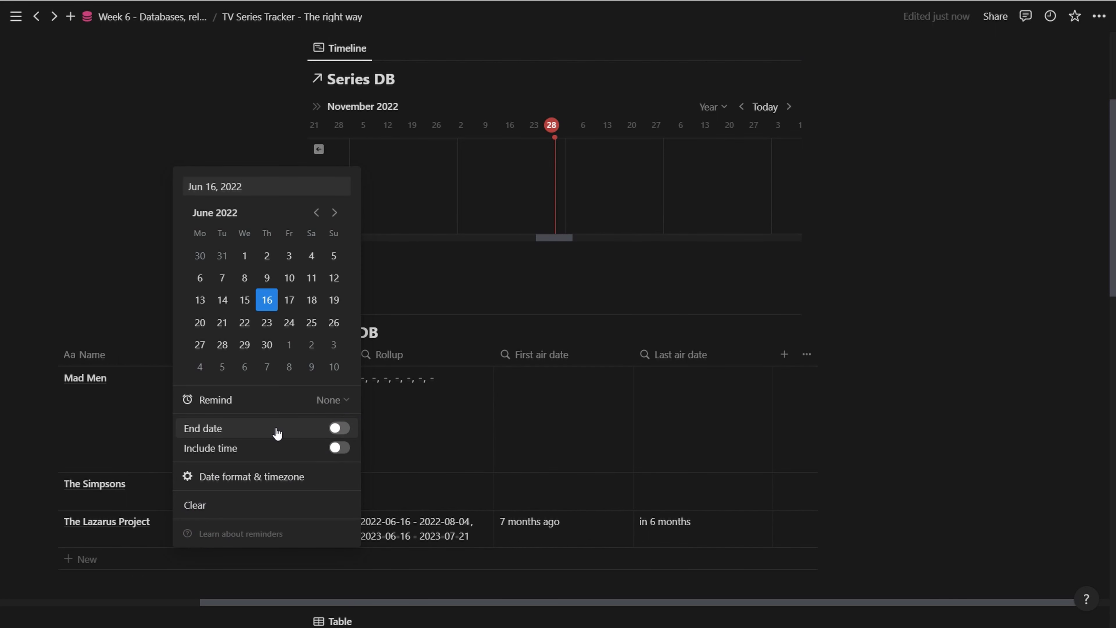
click(336, 429)
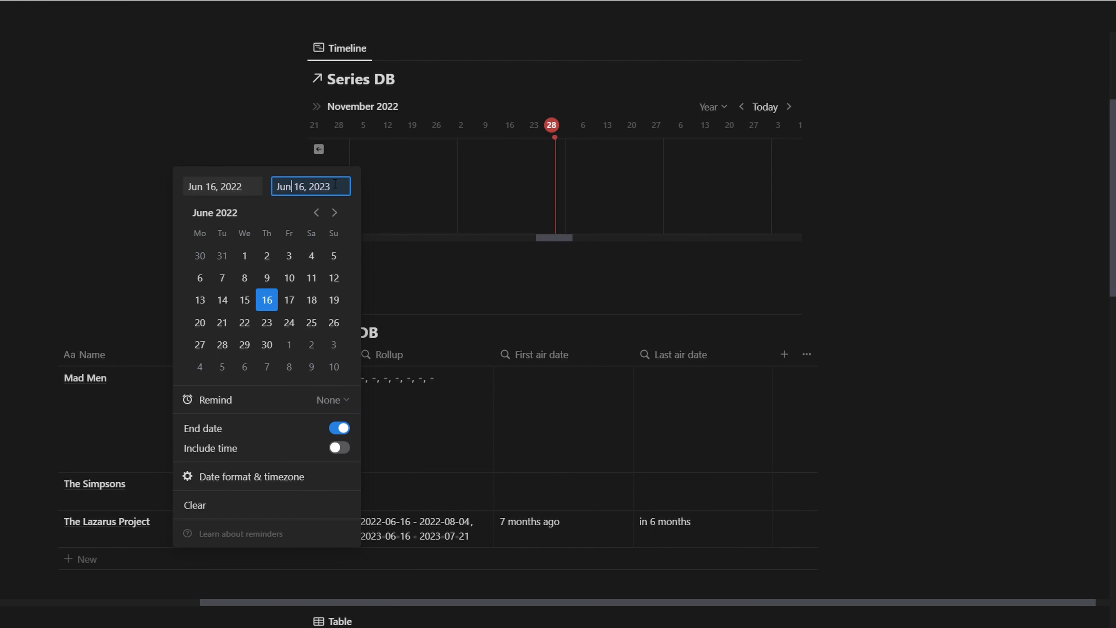
key(BackSpace)
text(l)
click(105, 215)
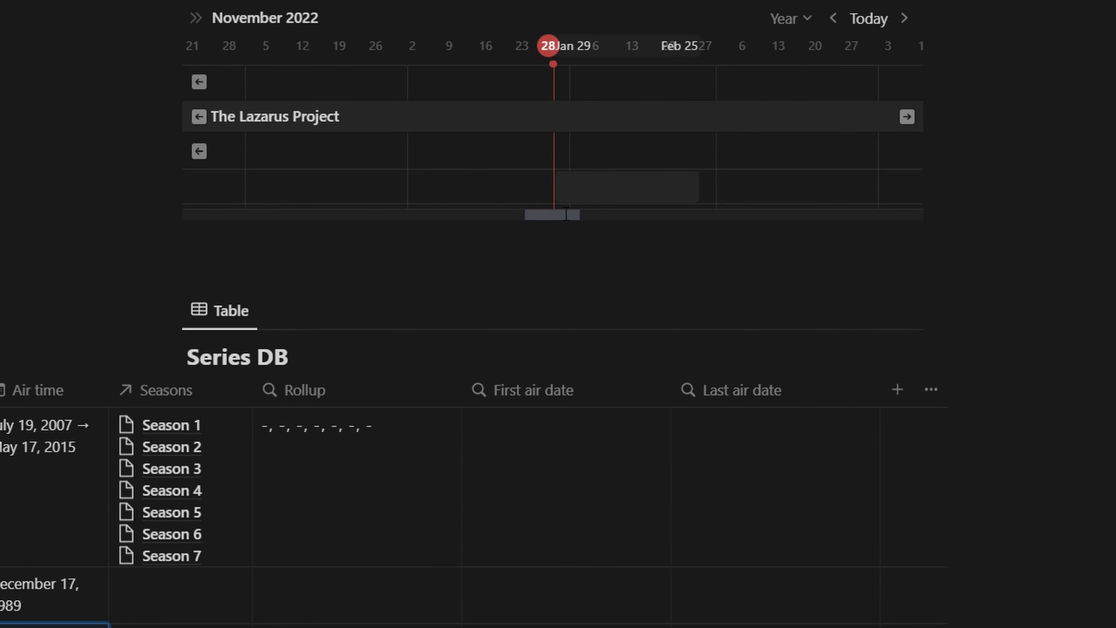
Examine where The Lazarus Project's bar starts and ends on the Series DB timeline.
mouse_move(565, 215)
mouse_down()
mouse_move(543, 215)
mouse_move(554, 215)
mouse_up()
click(906, 117)
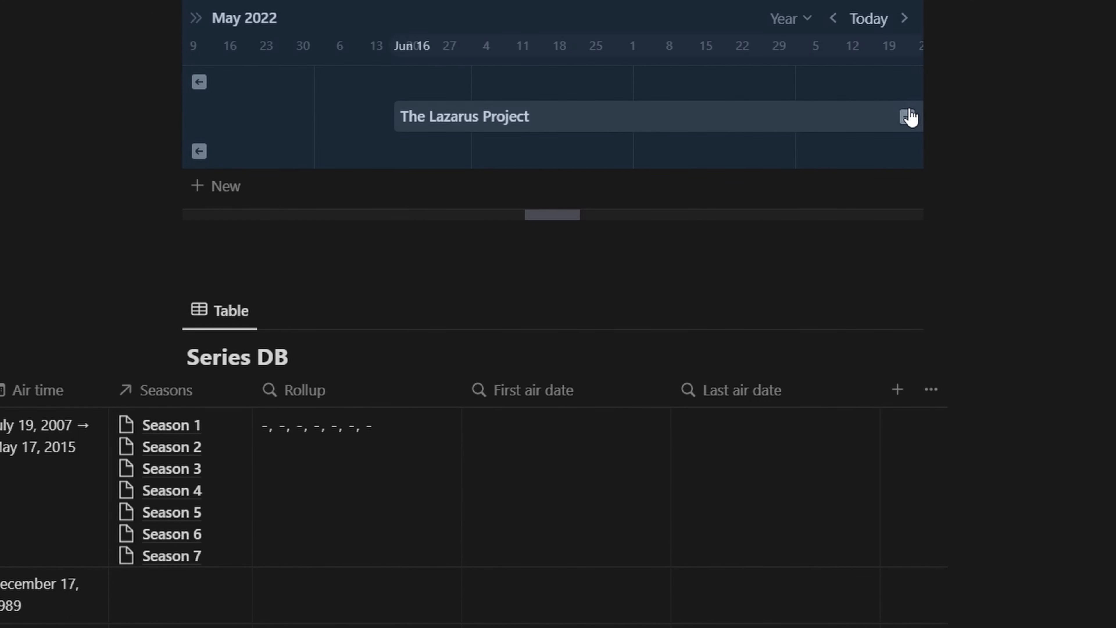
click(906, 116)
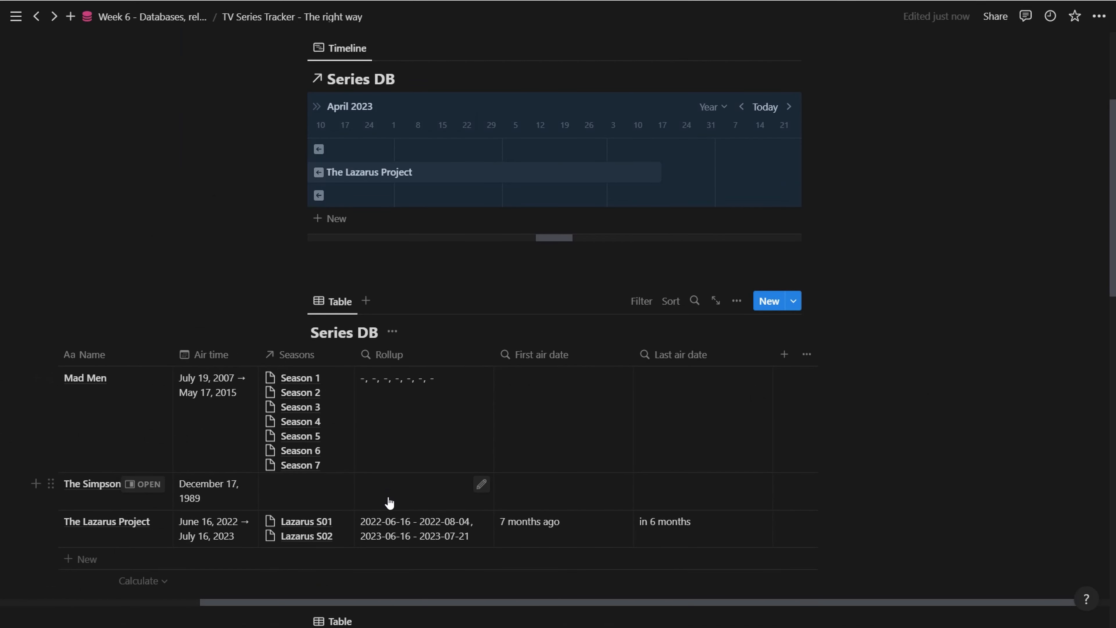
Remove the end date from The Lazarus Project's Air time.
click(231, 534)
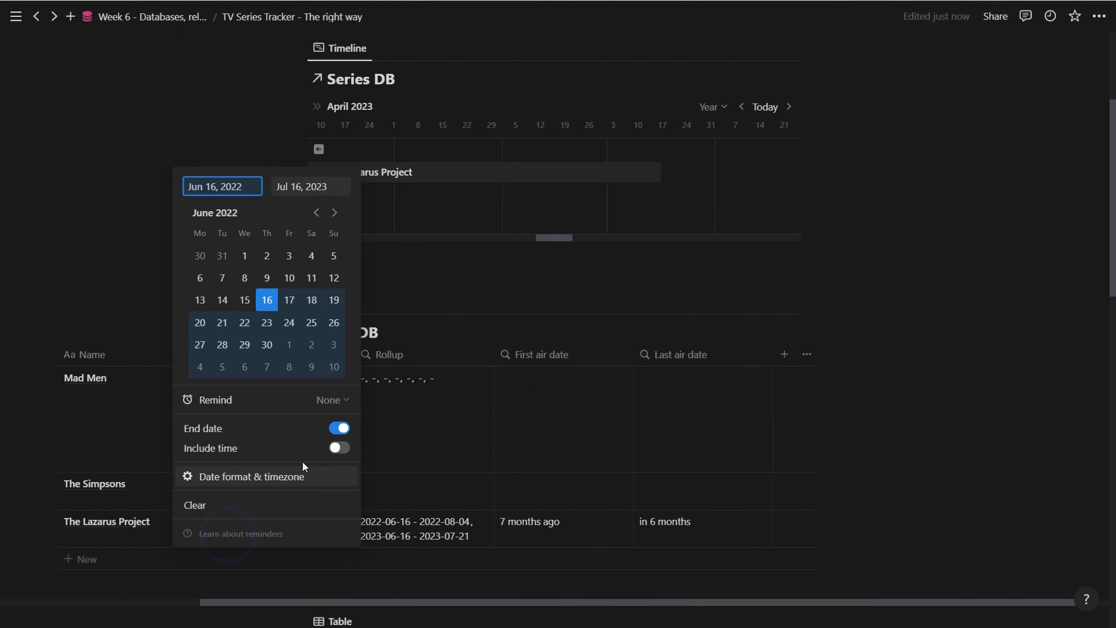
click(339, 429)
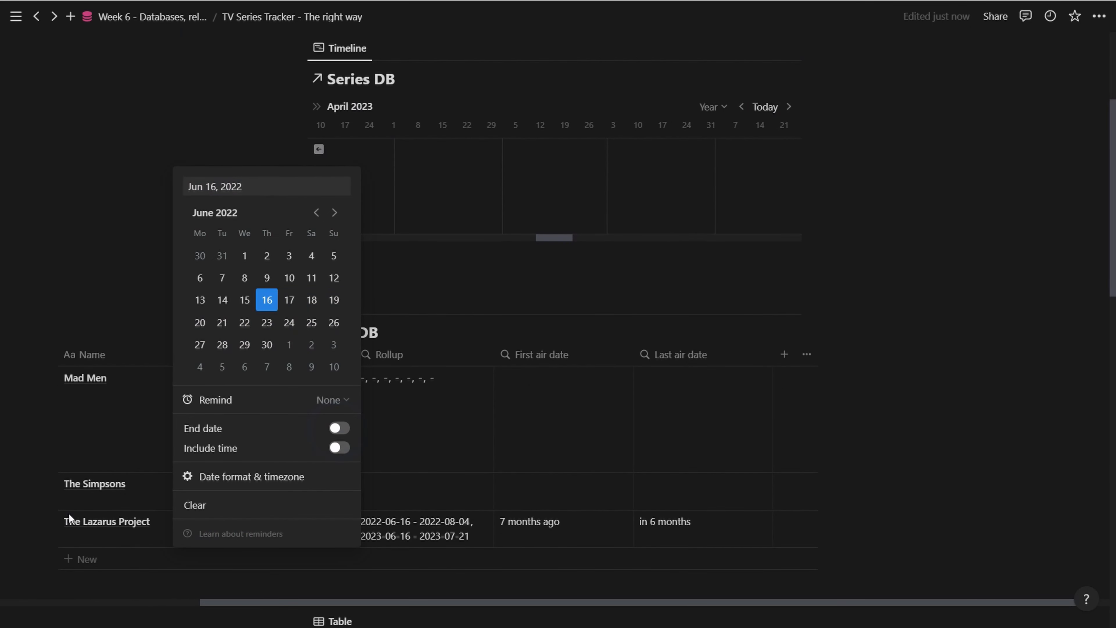
key(Escape)
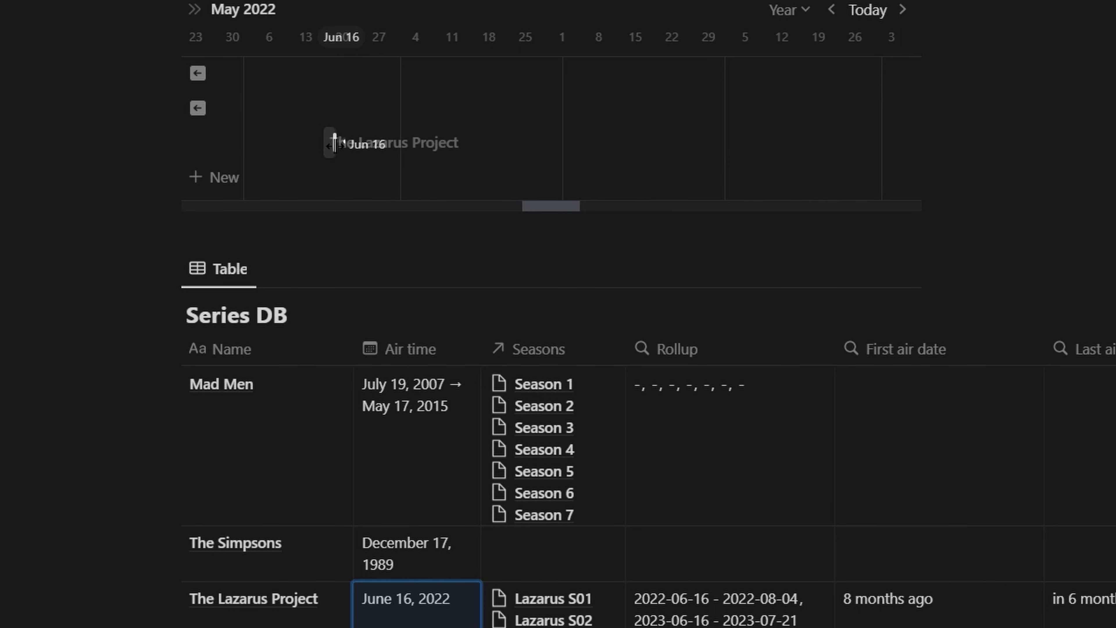
Examine the Mad Men and The Simpsons entries on the timeline, including the end of the Mad Men bar.
click(197, 108)
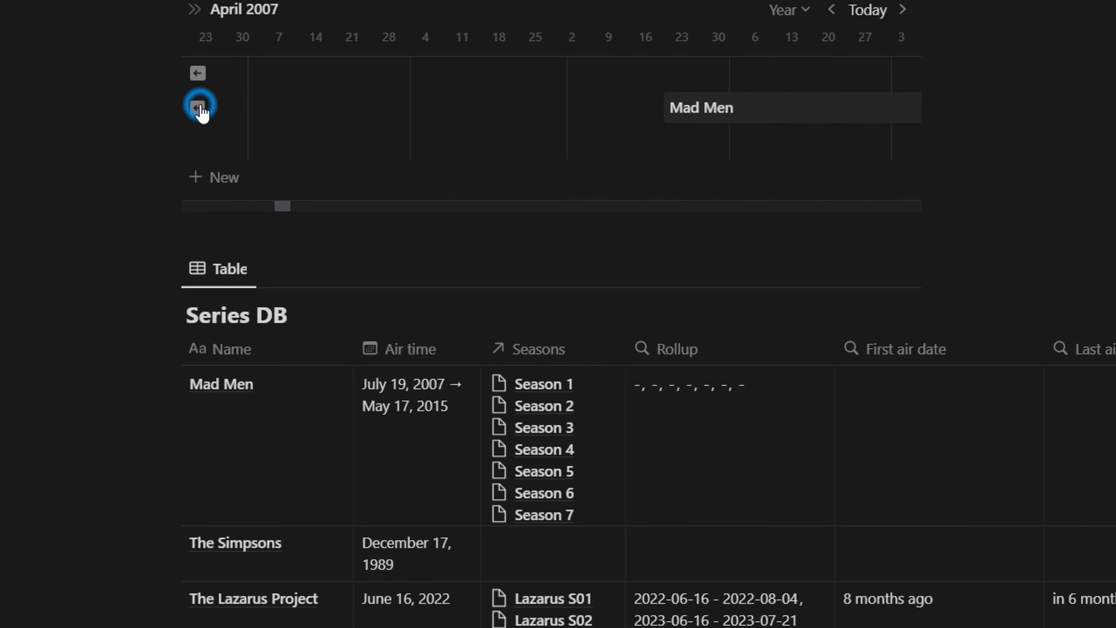
click(195, 75)
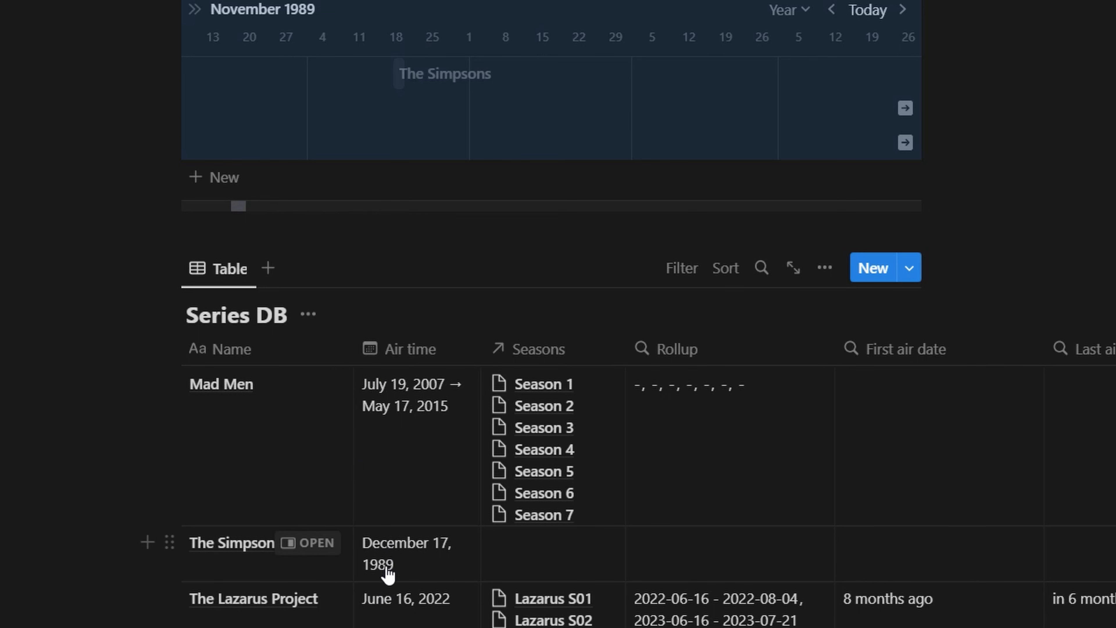
click(904, 109)
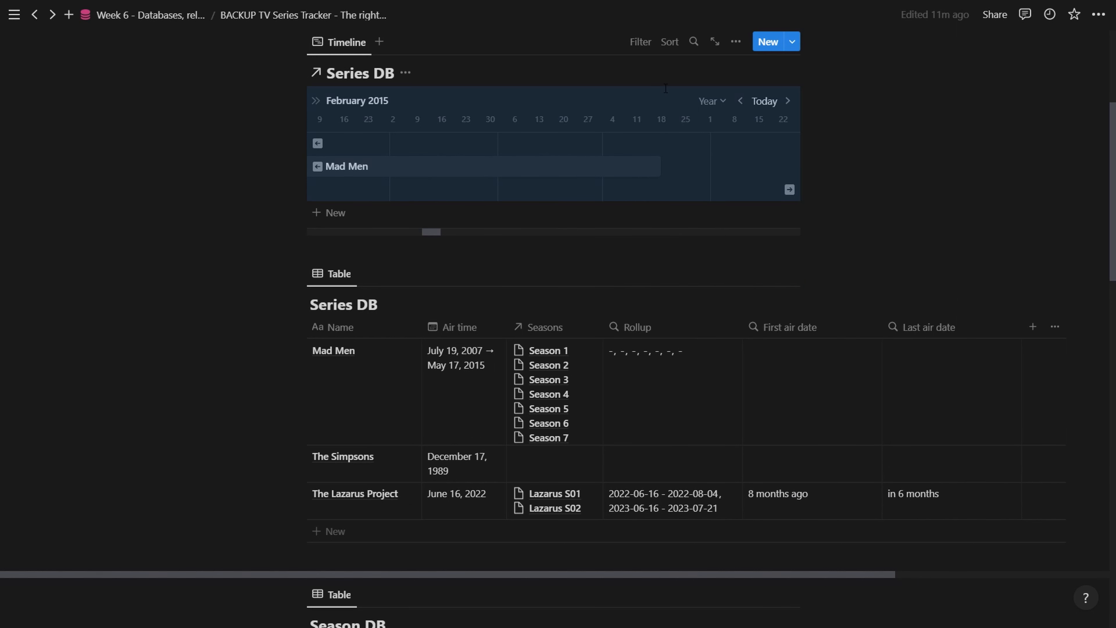
Set the Series DB timeline to show entries by First air date instead of Air time.
click(736, 41)
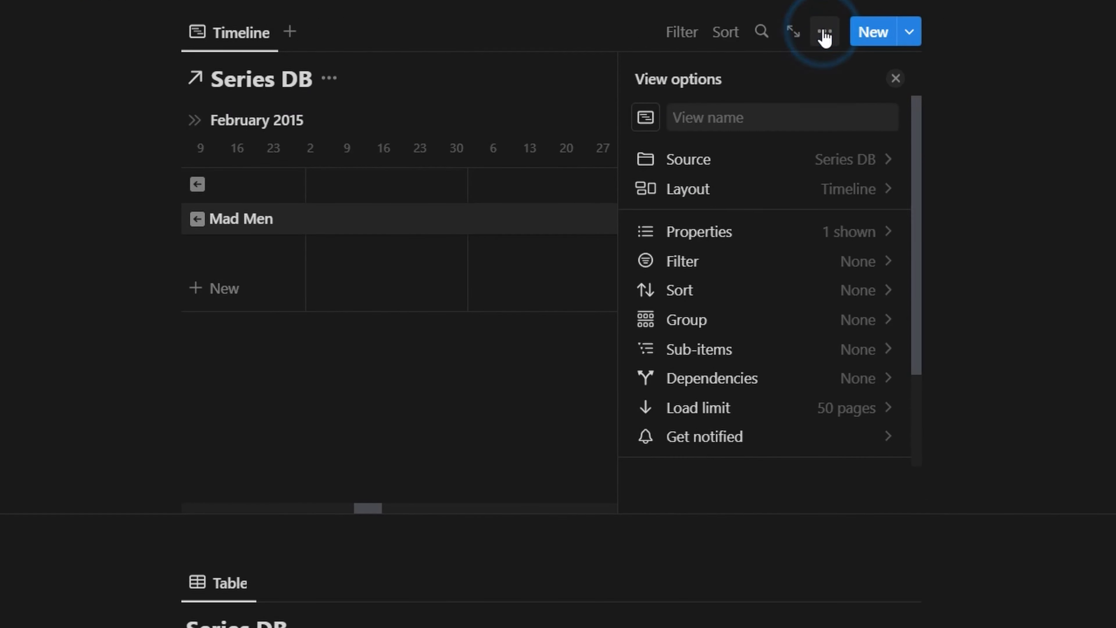
click(767, 197)
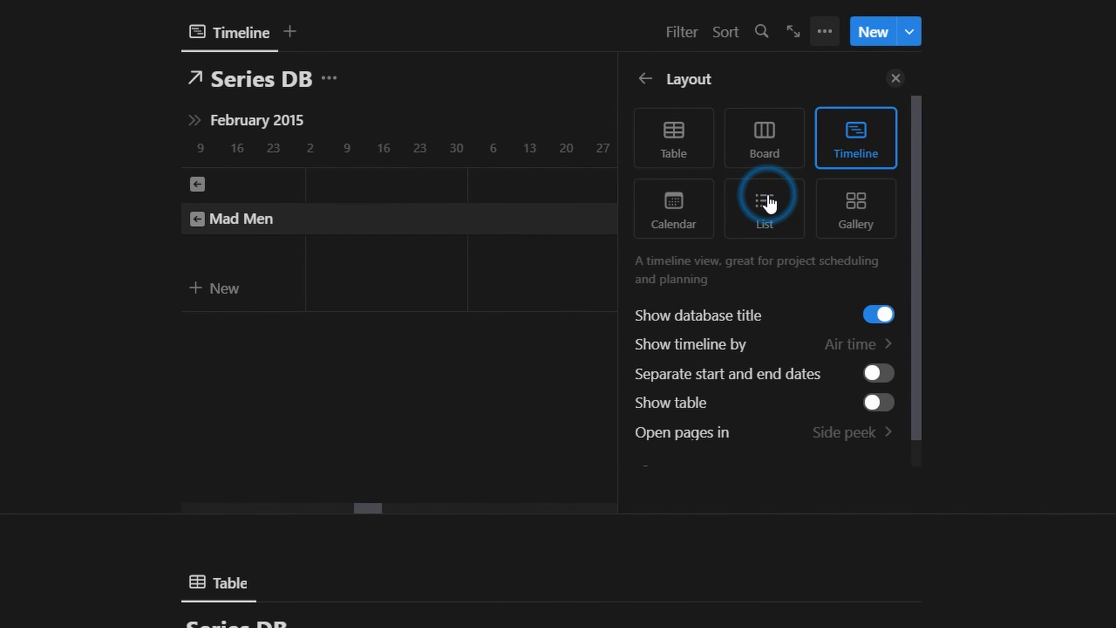
click(765, 353)
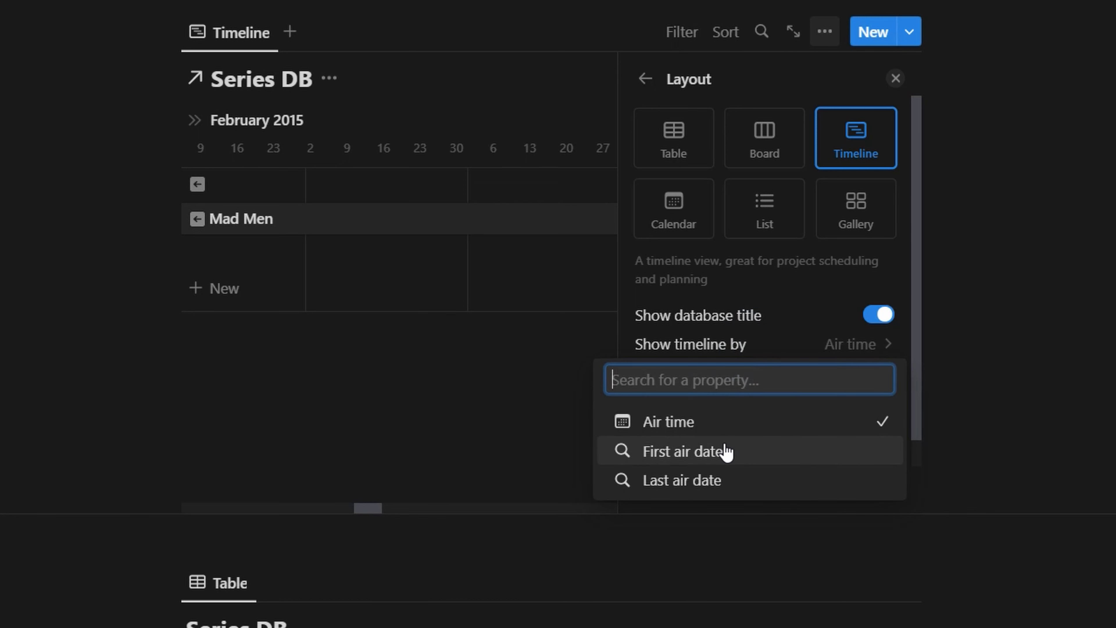
click(726, 453)
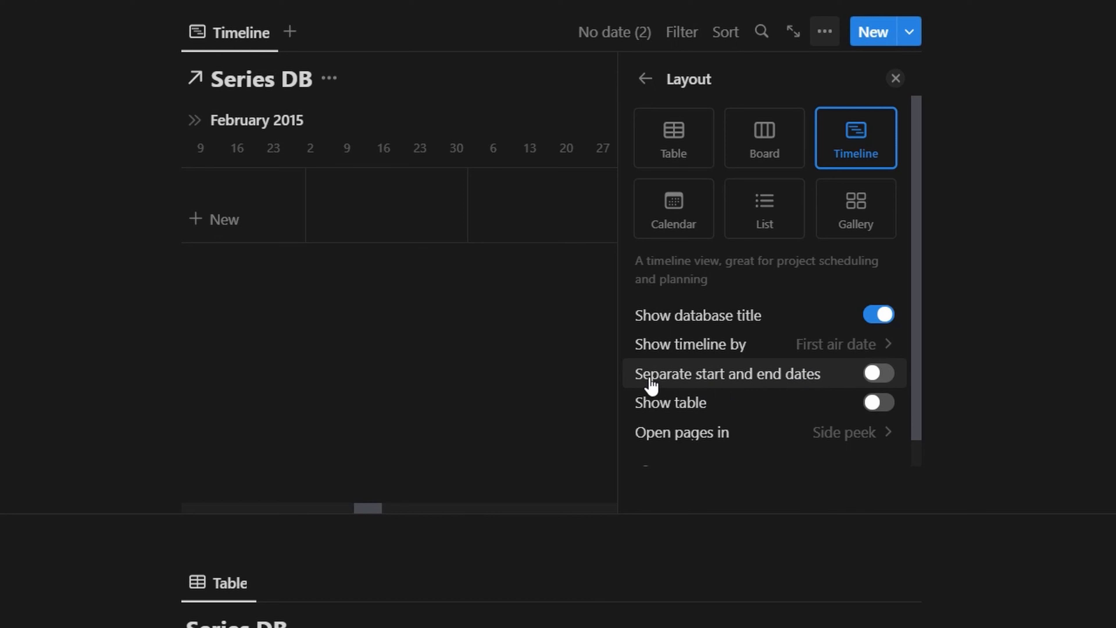
Separate the Series DB timeline's start and end dates, using Last air date as the end date, and bring The Lazarus Project's bar into view.
click(871, 375)
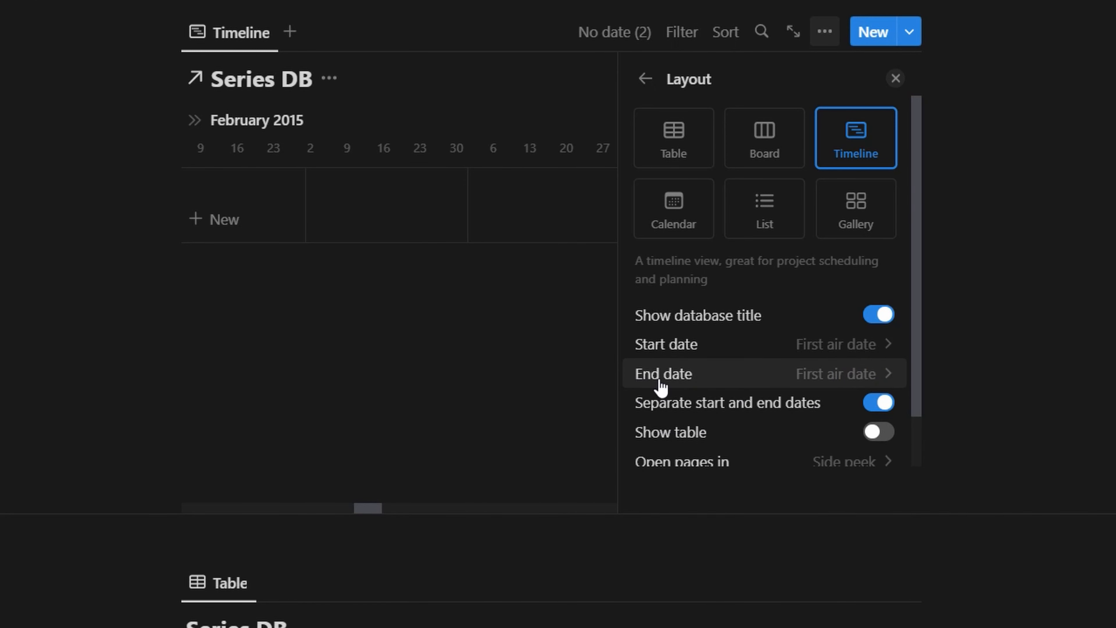
click(822, 375)
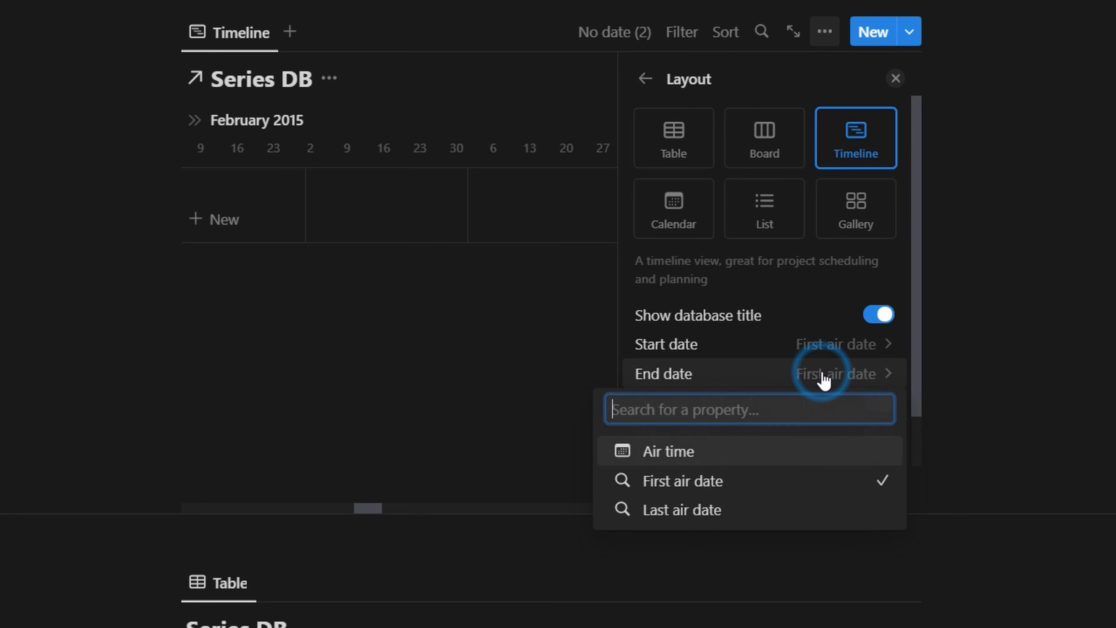
click(753, 508)
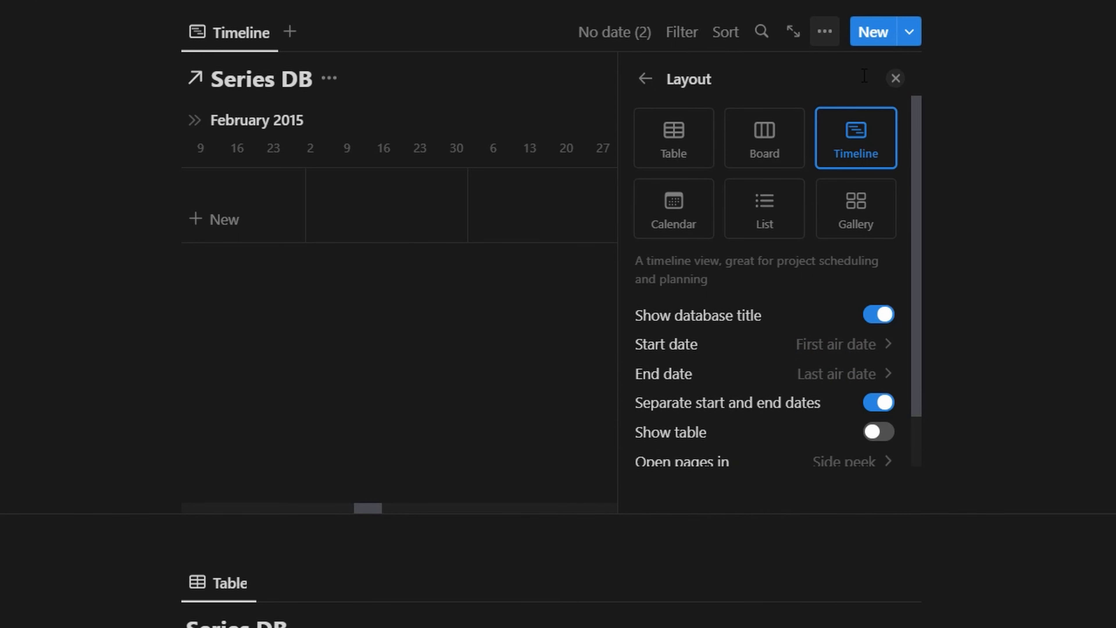
click(895, 81)
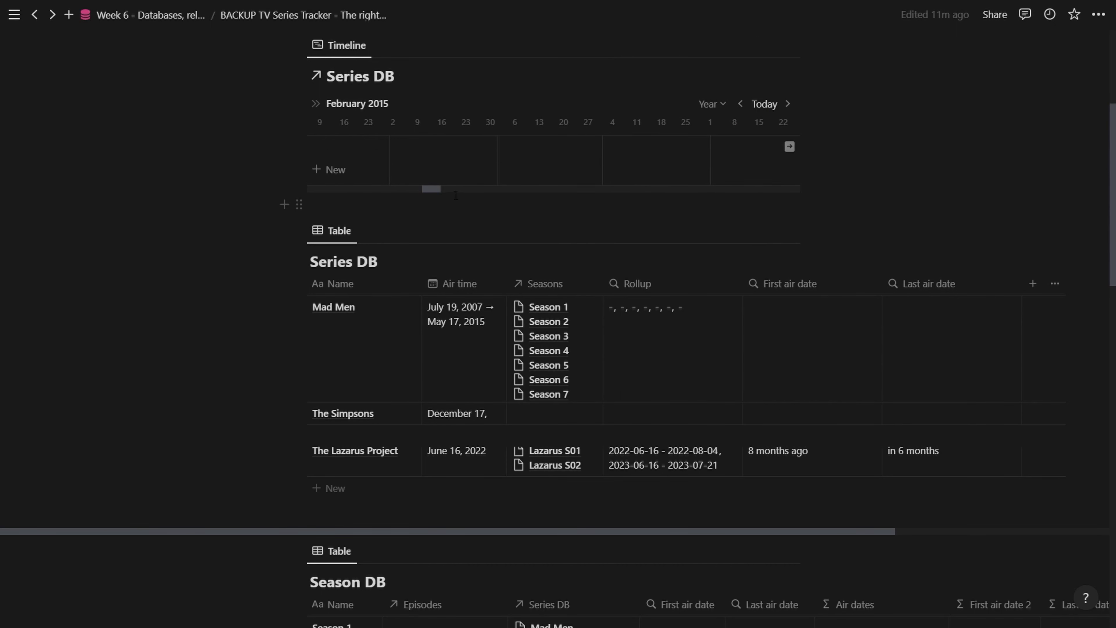
click(790, 147)
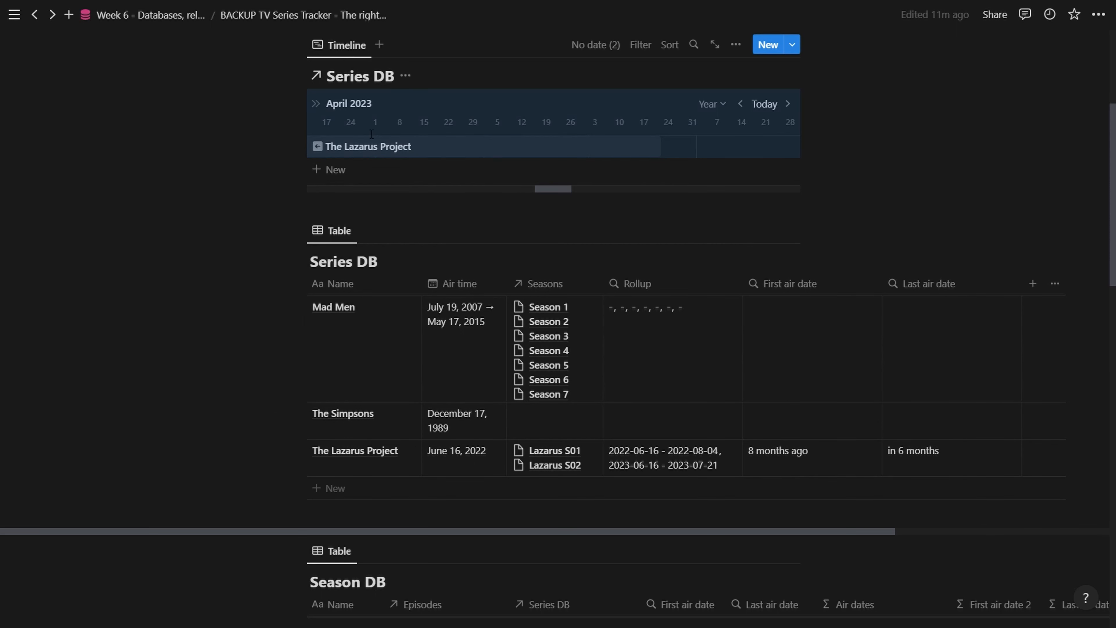
Show the table beside the Series DB timeline and hide the database title.
click(735, 44)
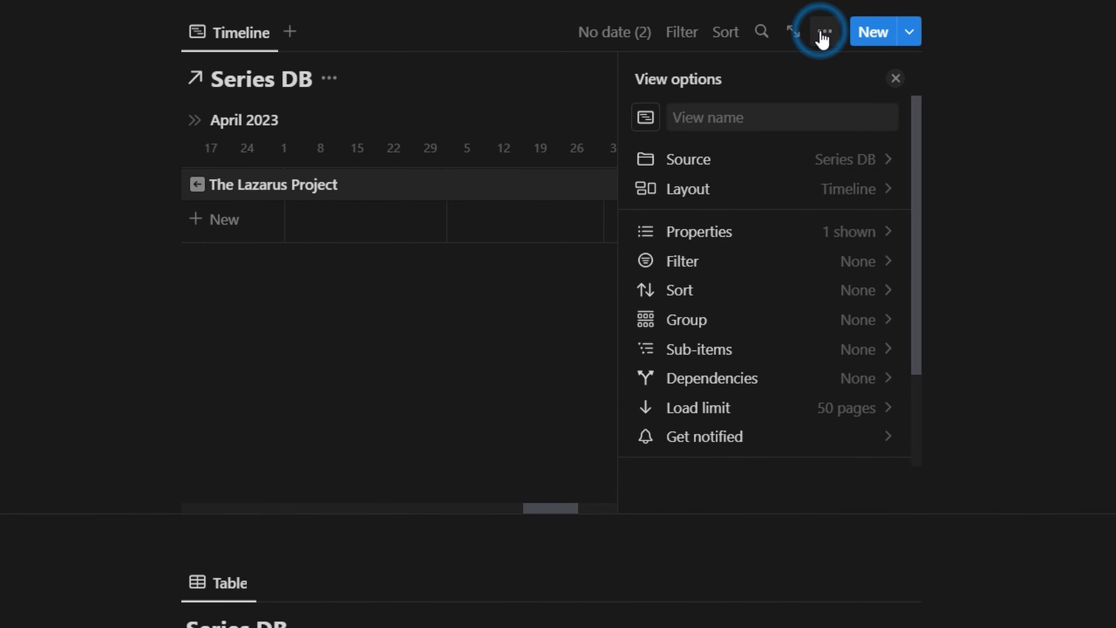
click(797, 188)
click(880, 438)
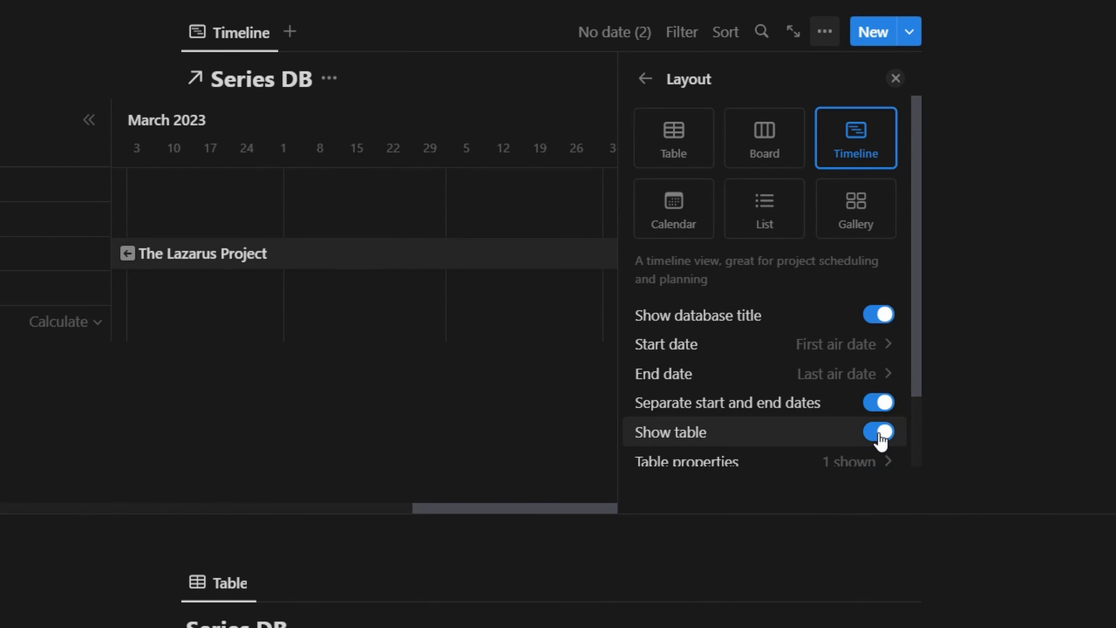
click(887, 316)
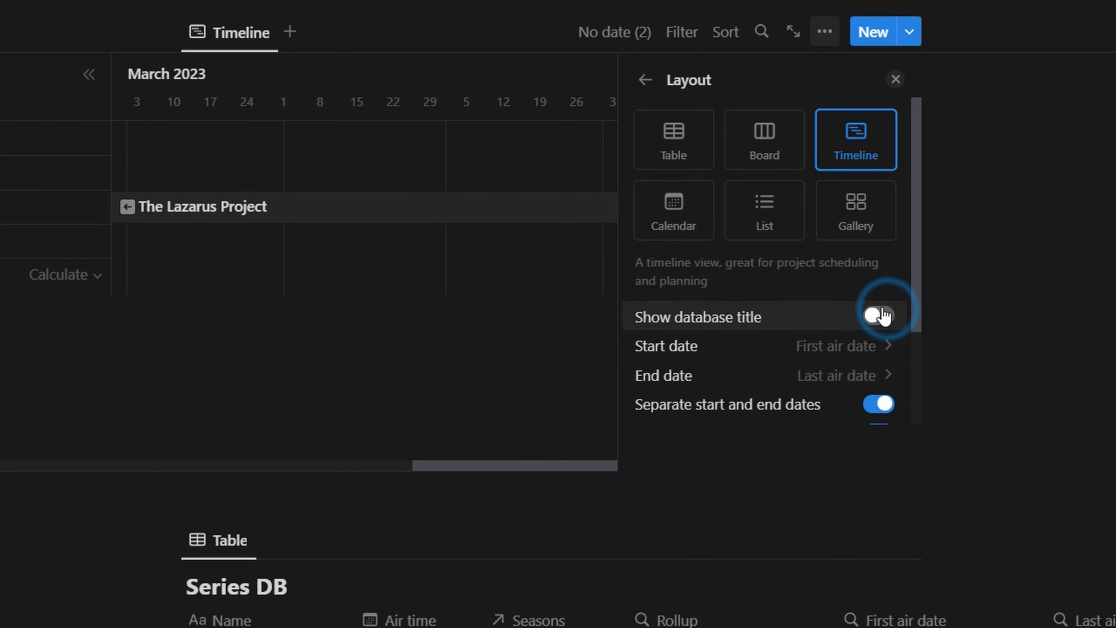
click(896, 81)
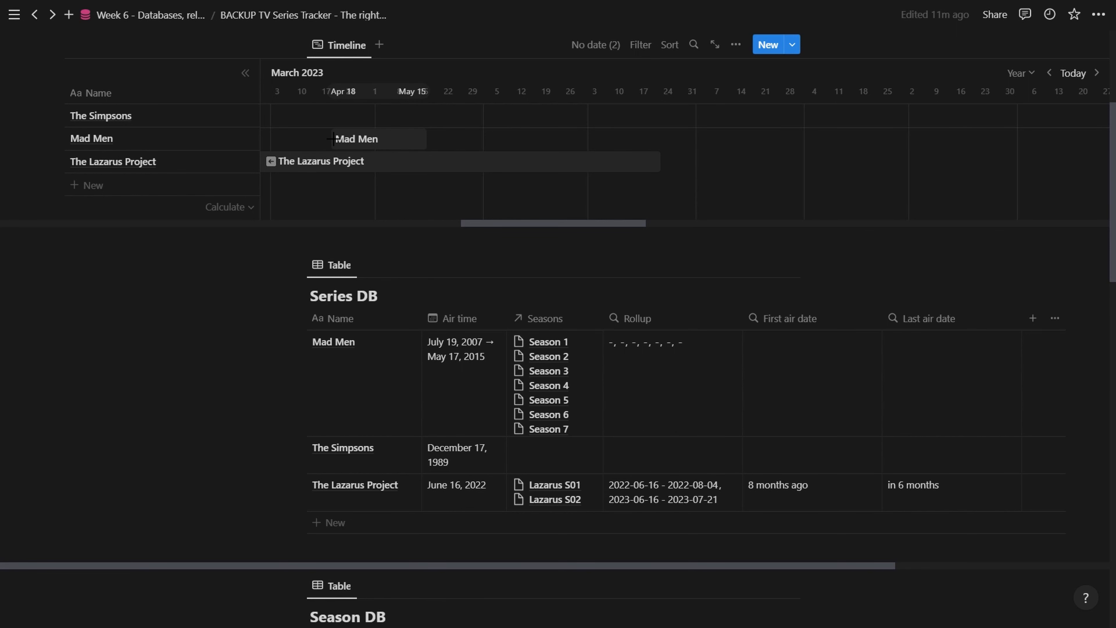
Examine the Series, Season and Episode tables to trace how episode air dates roll up to each series.
mouse_move(332, 140)
mouse_down()
mouse_move(680, 138)
mouse_move(334, 142)
mouse_up()
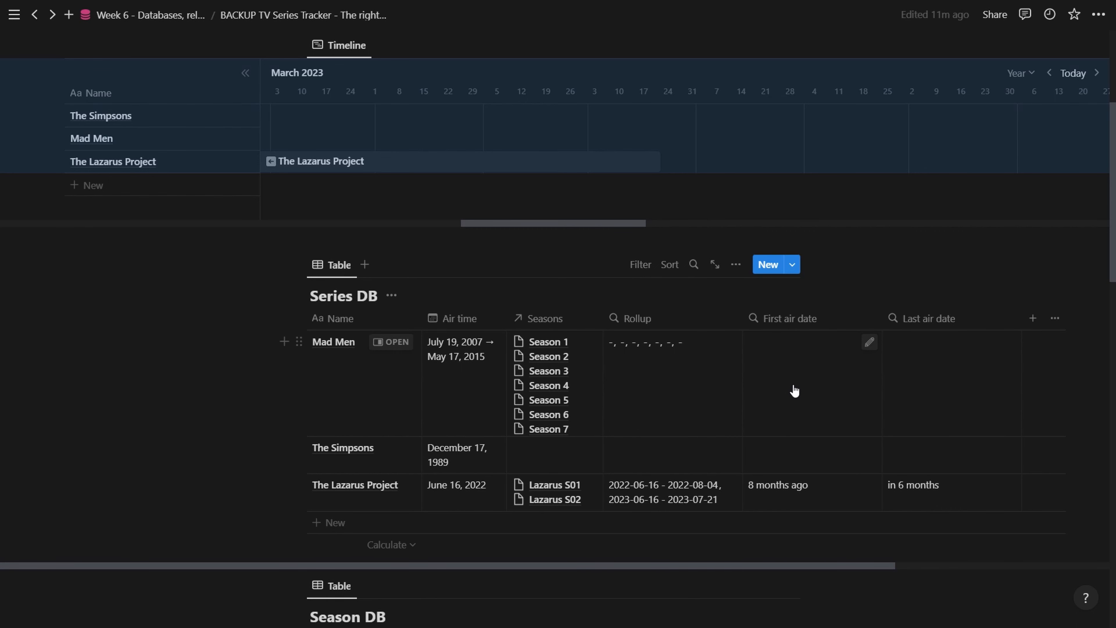
scroll(797, 379, down, 5)
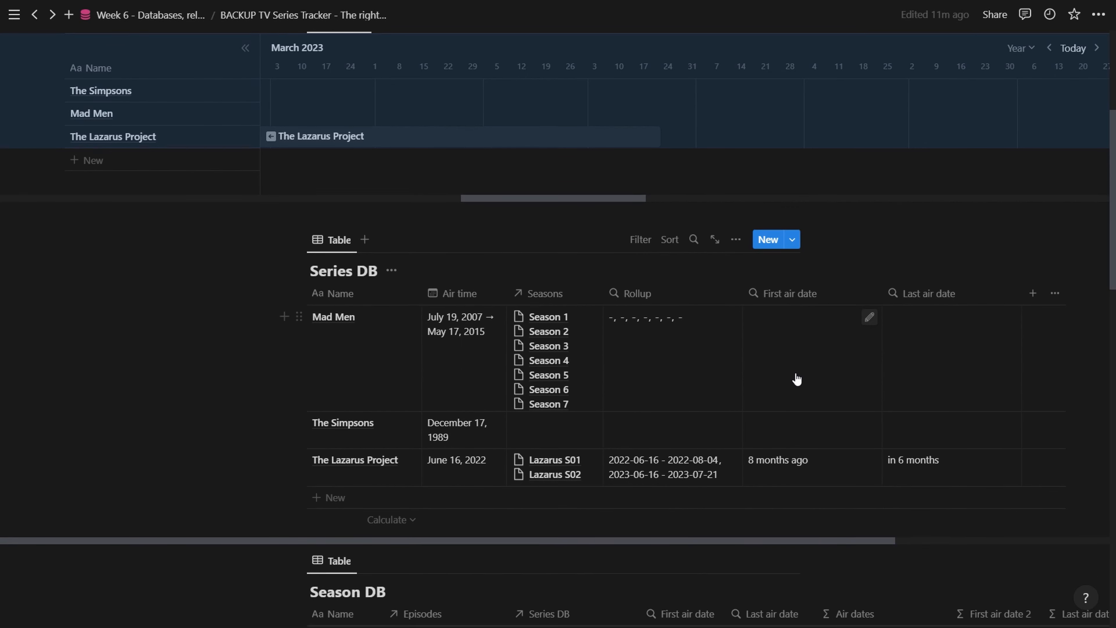
scroll(843, 339, down, 10)
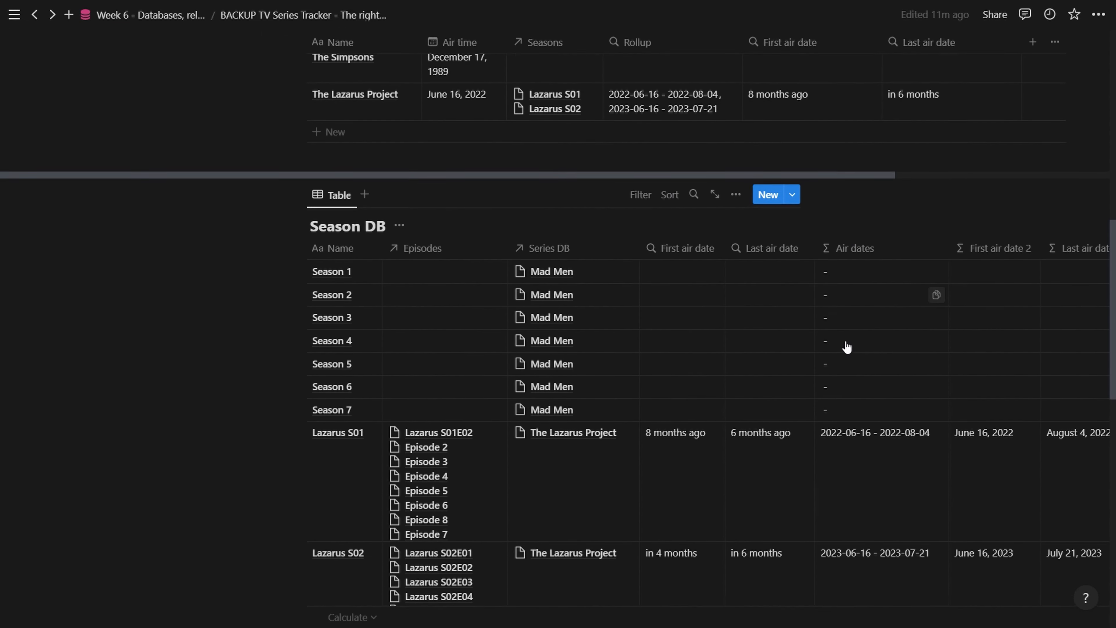
scroll(506, 396, down, 3)
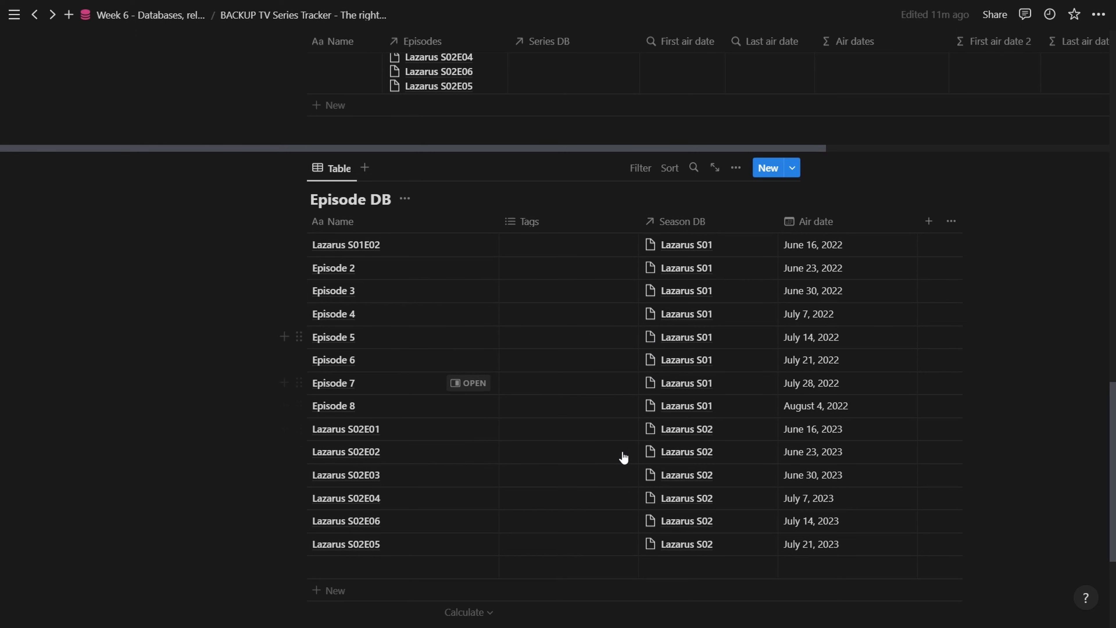
scroll(608, 374, up, 6)
scroll(585, 358, up, 3)
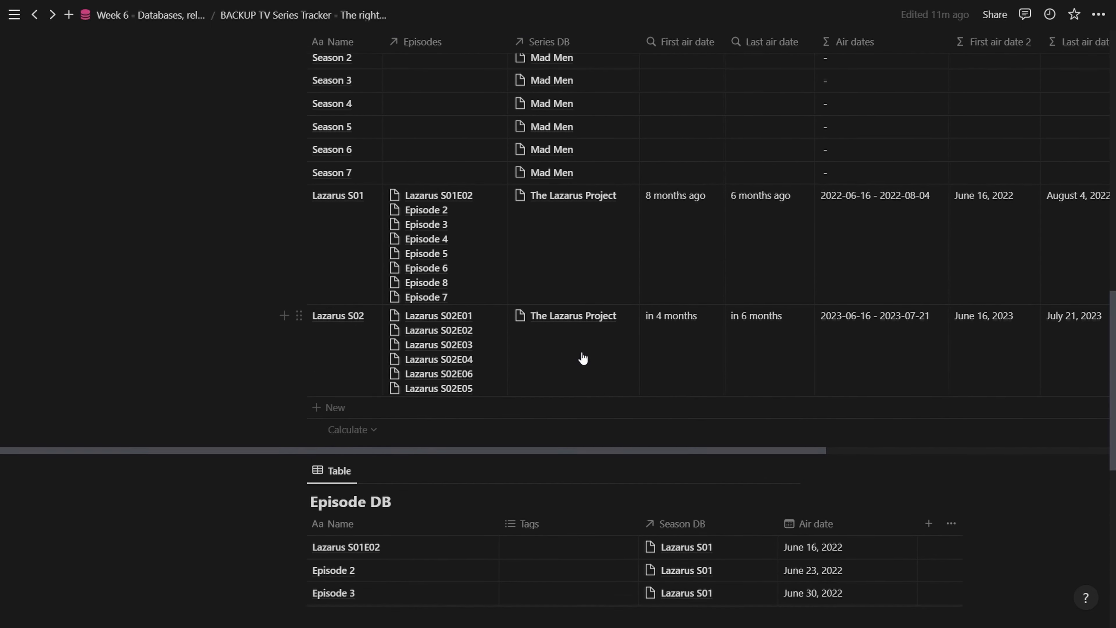
scroll(657, 293, up, 8)
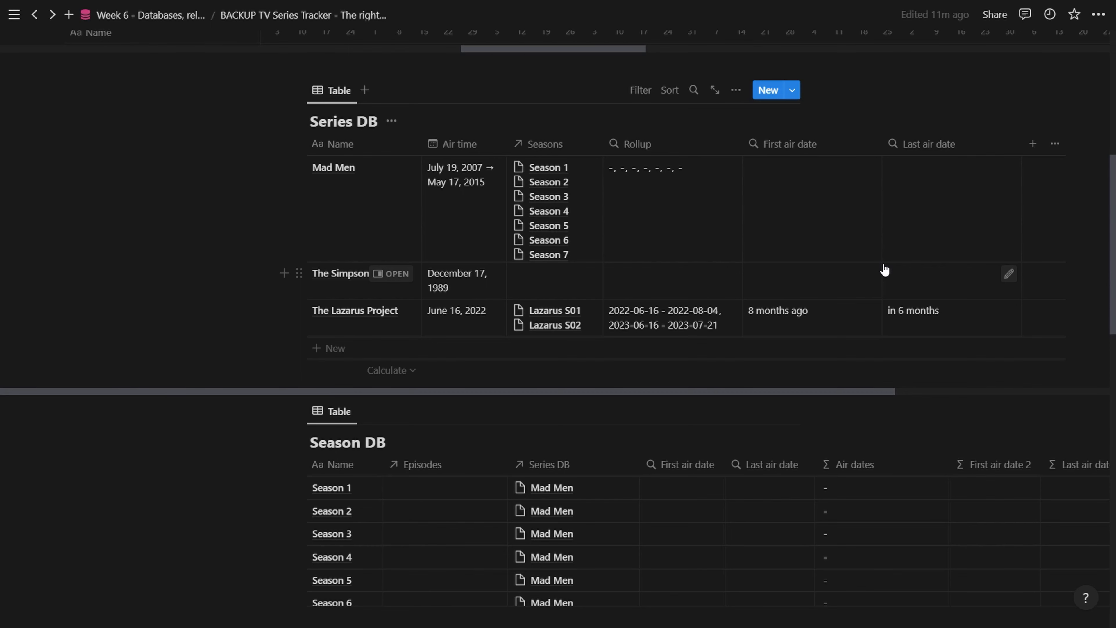
scroll(884, 270, down, 15)
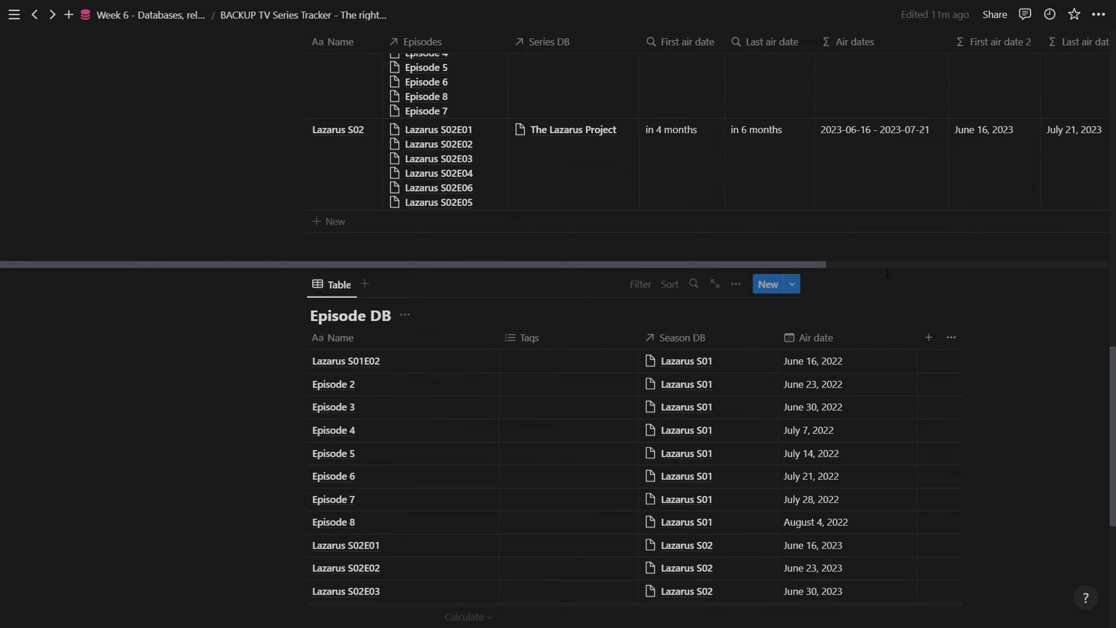
scroll(886, 273, down, 3)
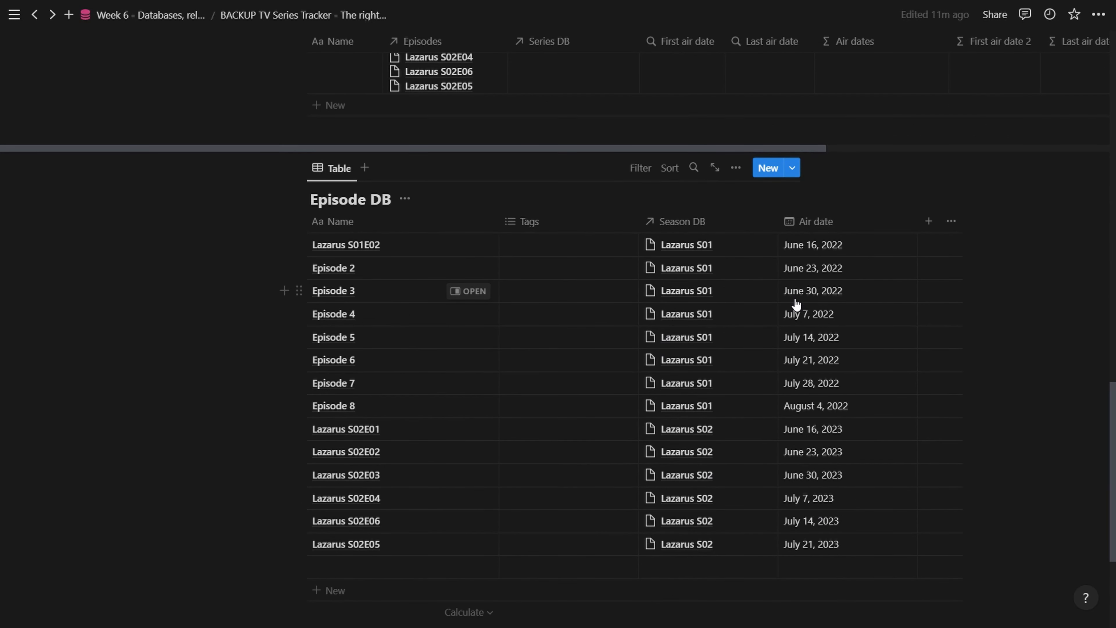
scroll(796, 303, up, 9)
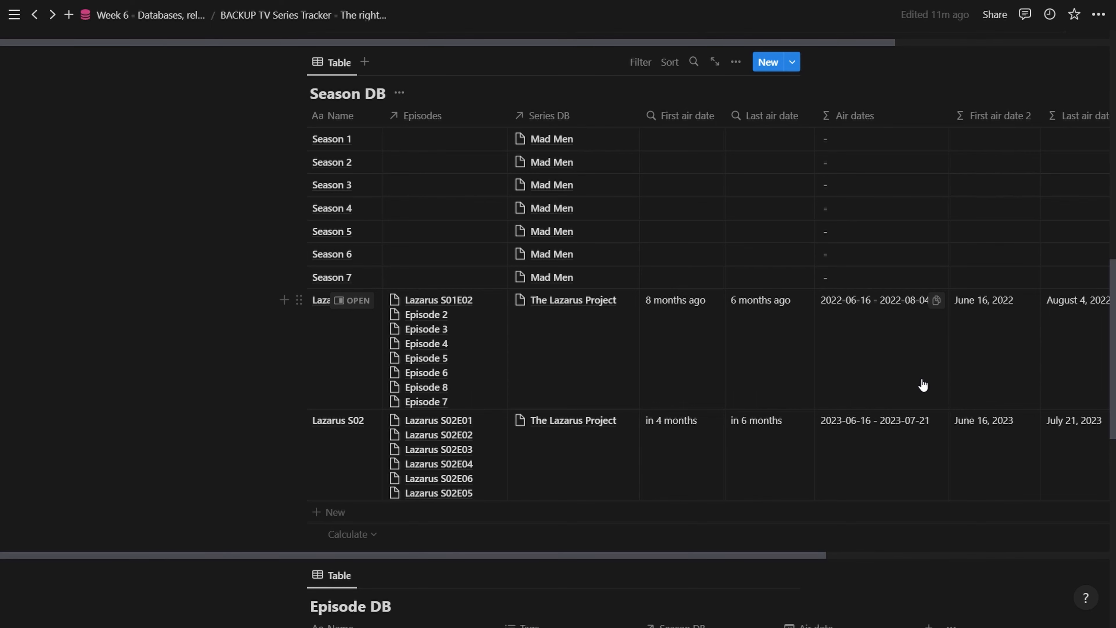
scroll(923, 385, up, 12)
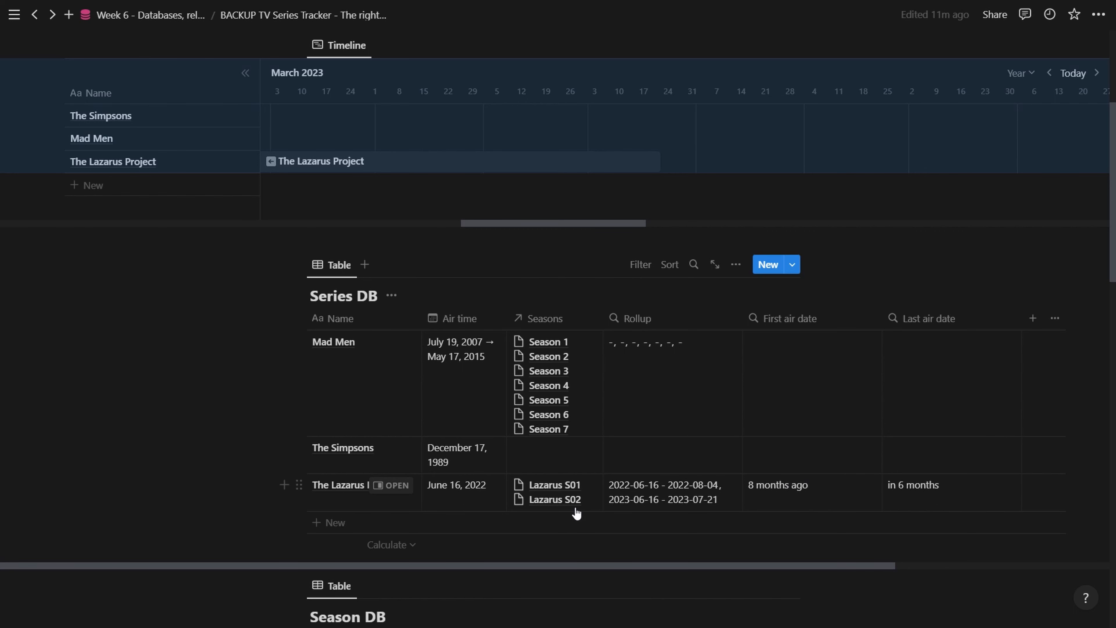
Examine The Lazarus Project's bar on the timeline and inspect its page properties, leaving the page closed.
scroll(571, 344, up, 2)
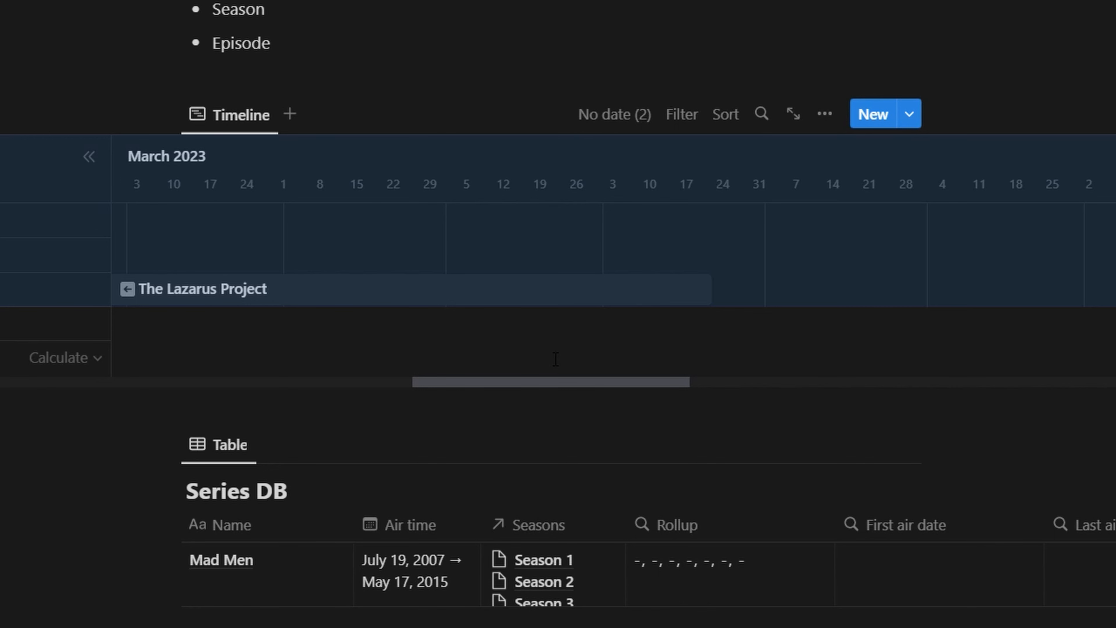
scroll(555, 358, down, 2)
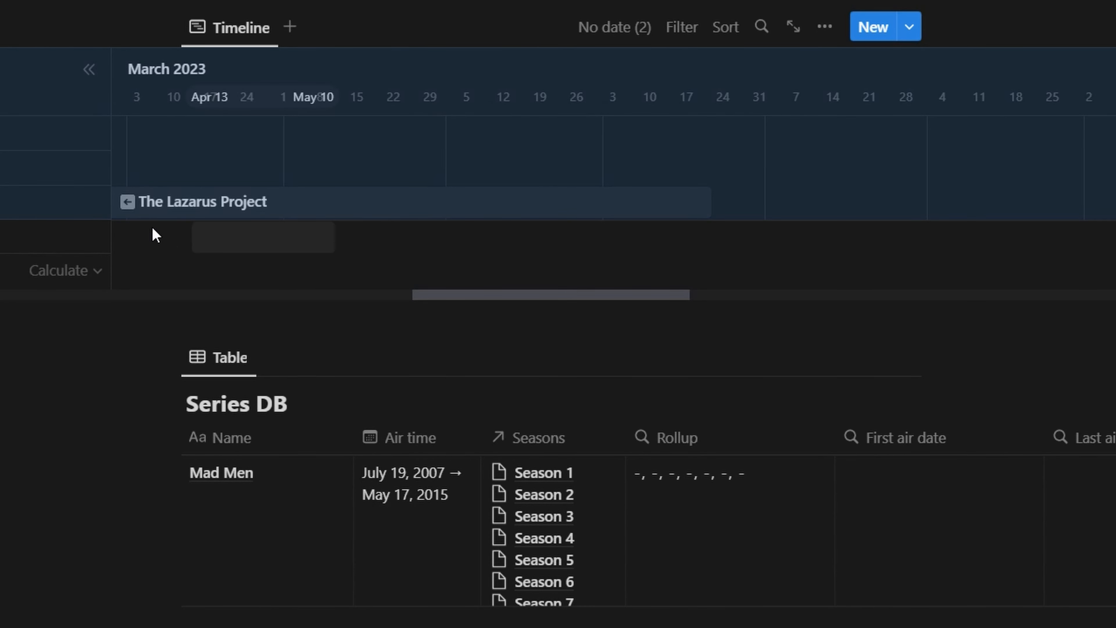
scroll(164, 219, down, 4)
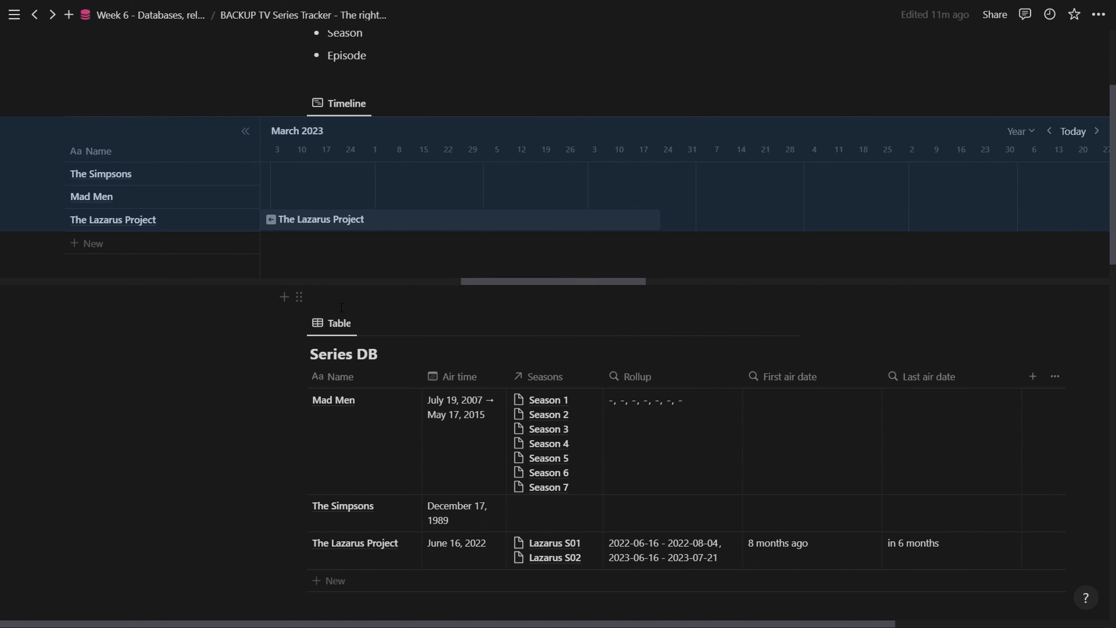
click(320, 225)
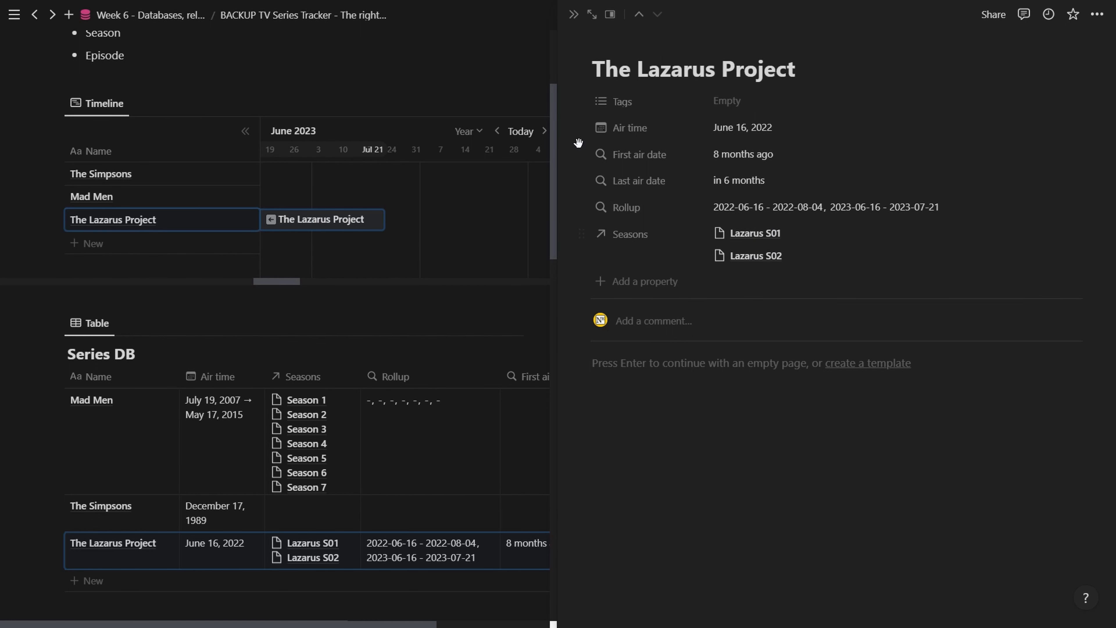
click(573, 14)
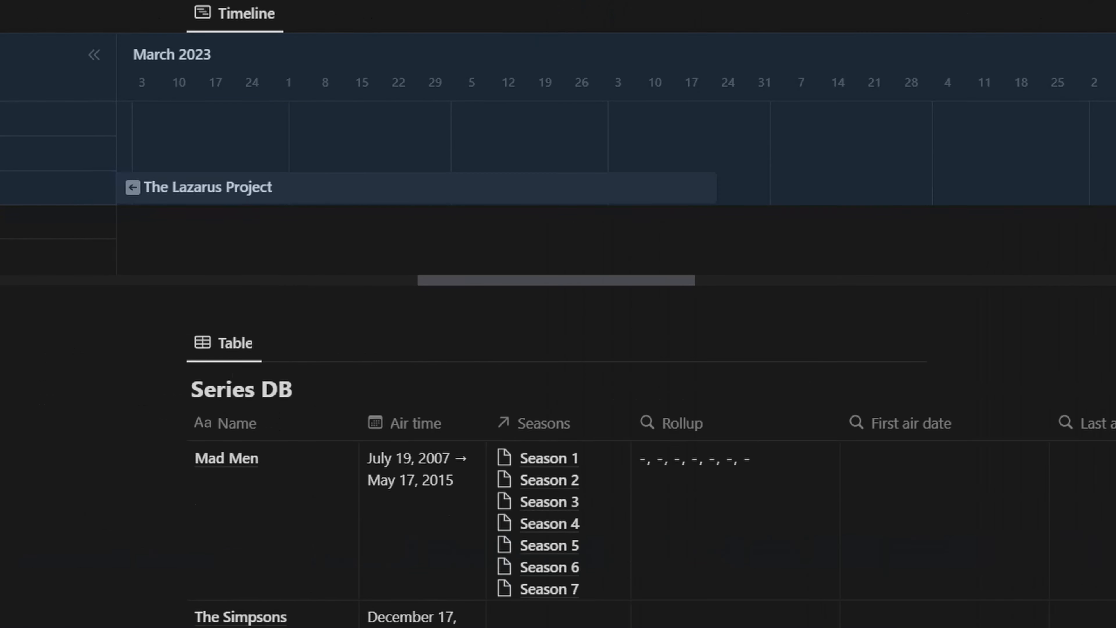
Review the Series and Season tables, comparing the linked seasons and episodes of Mad Men and The Lazarus Project.
click(543, 285)
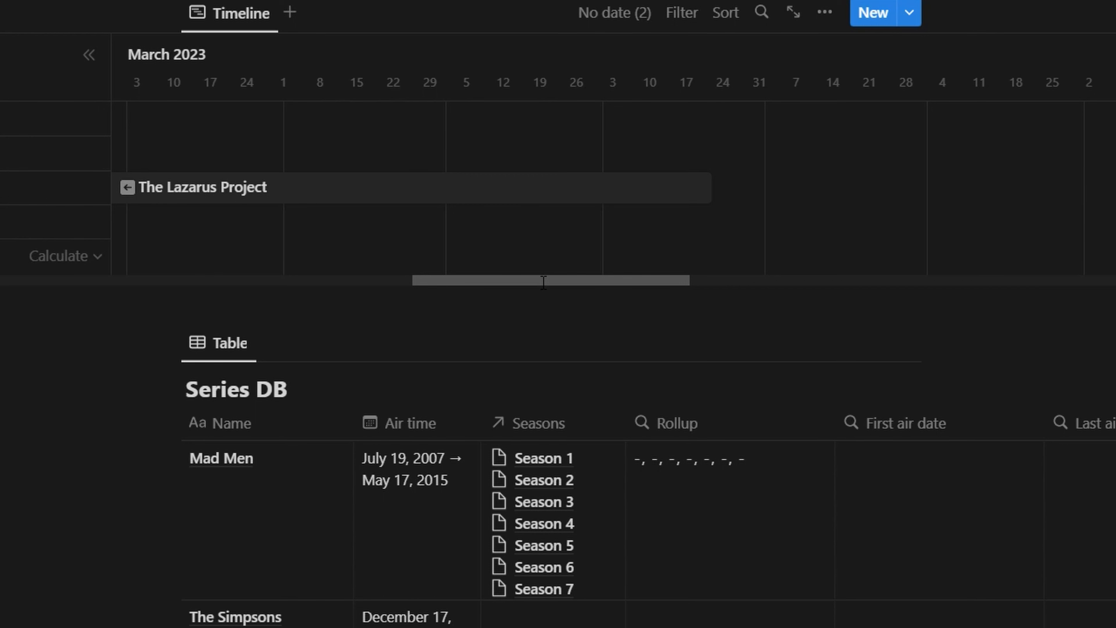
scroll(543, 281, down, 6)
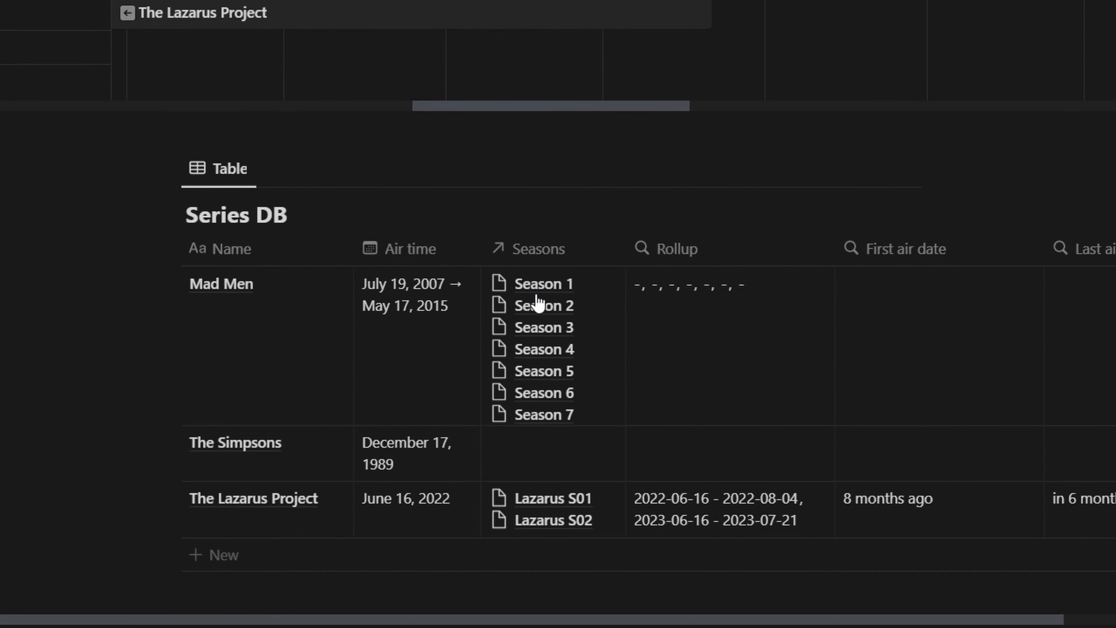
scroll(201, 329, down, 20)
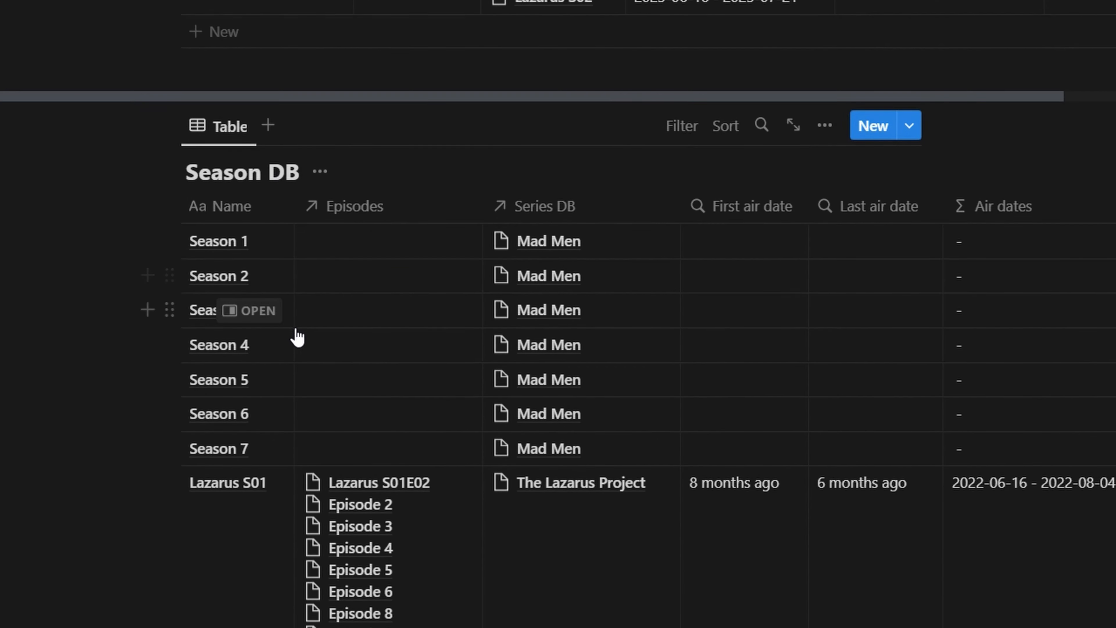
scroll(306, 377, down, 2)
scroll(319, 391, up, 14)
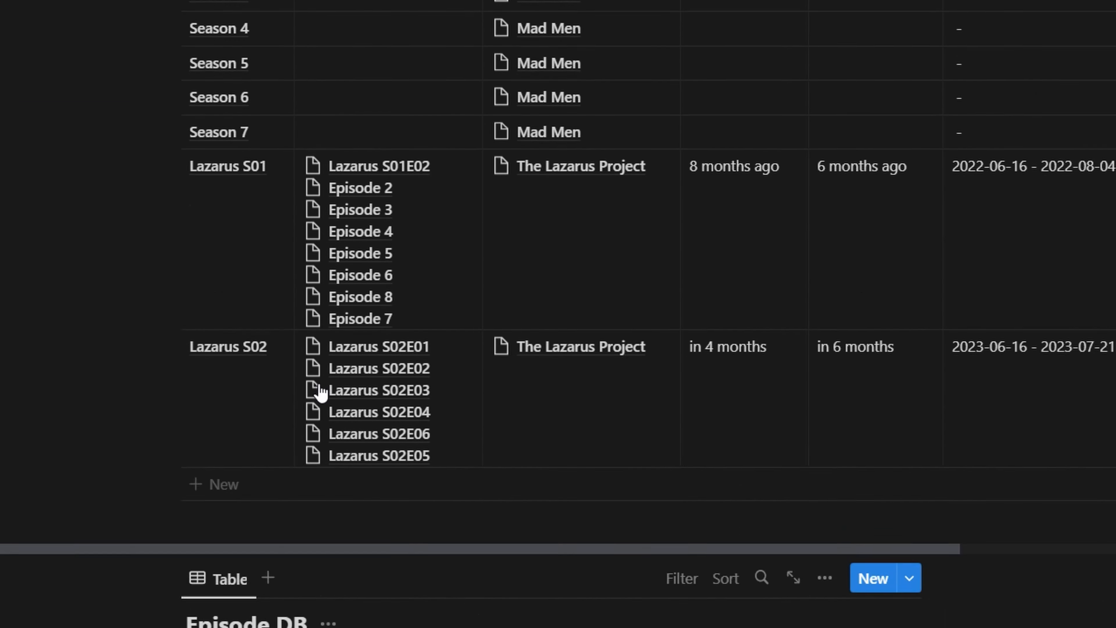
scroll(357, 359, up, 20)
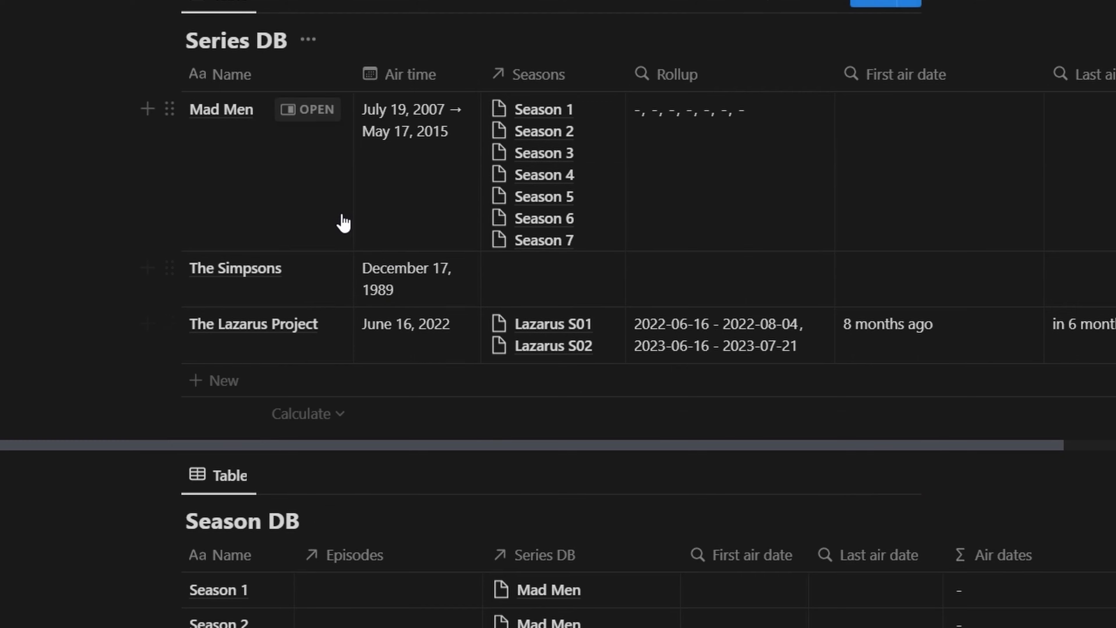